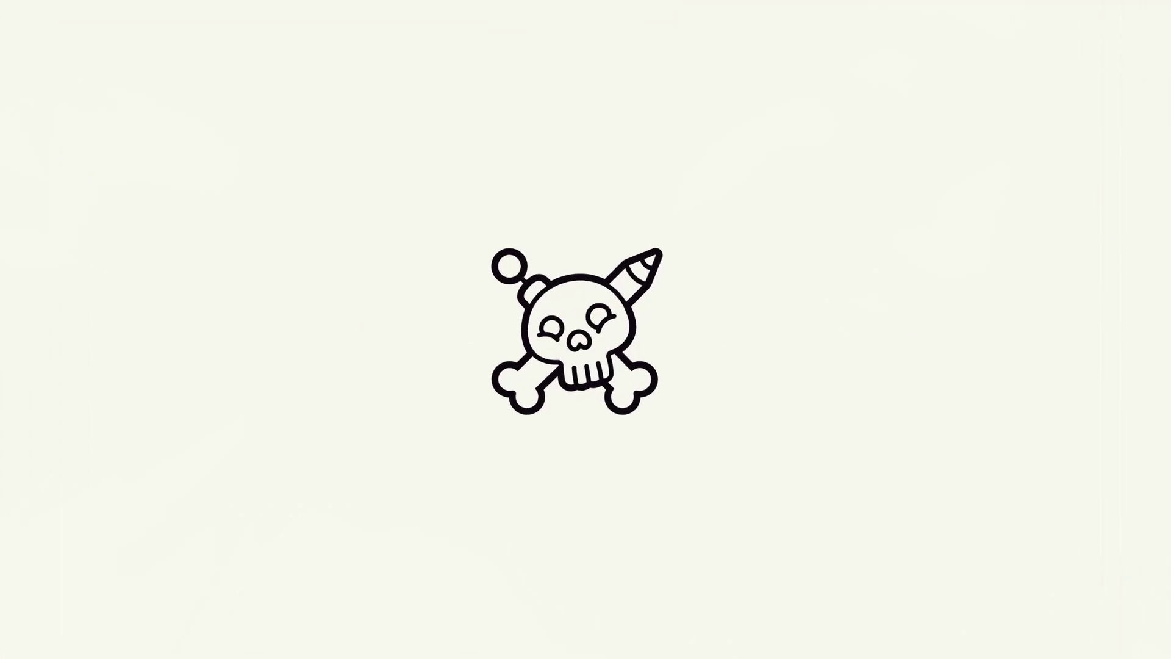
Scroll the Behance profile gallery of 3D illustrations and macro photographs
scroll(up, 3)
mouse_move(216, 10)
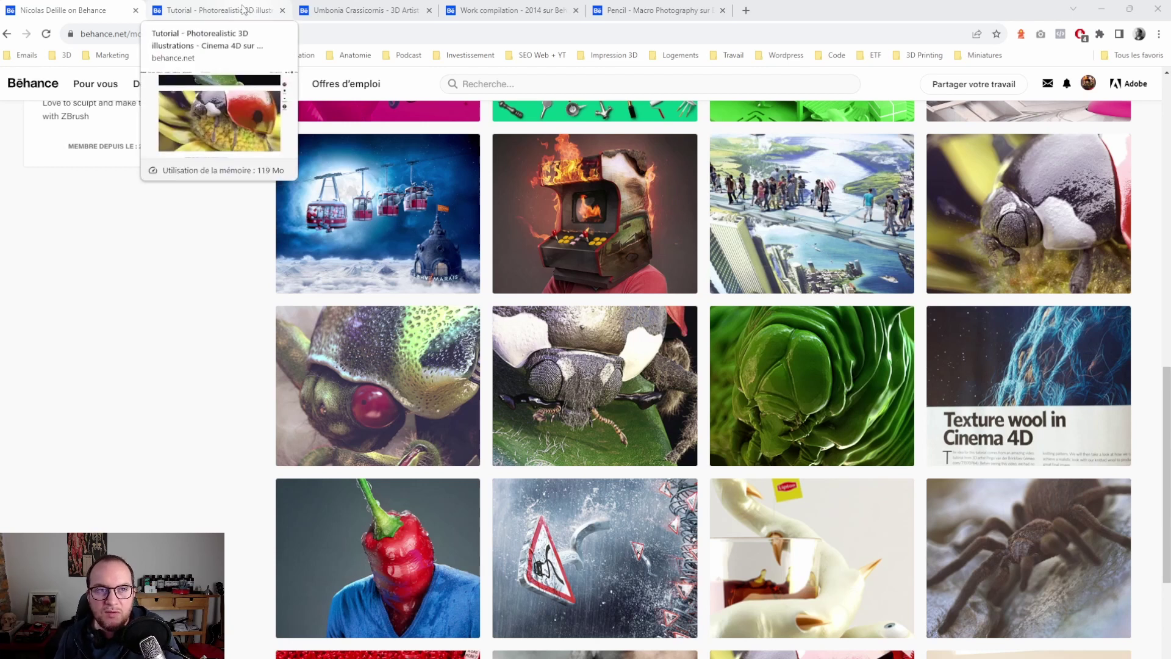
Browse the ladybug photorealistic illustration tutorial and Umbonia Crassicornis project pages
click(243, 10)
scroll(down, 3)
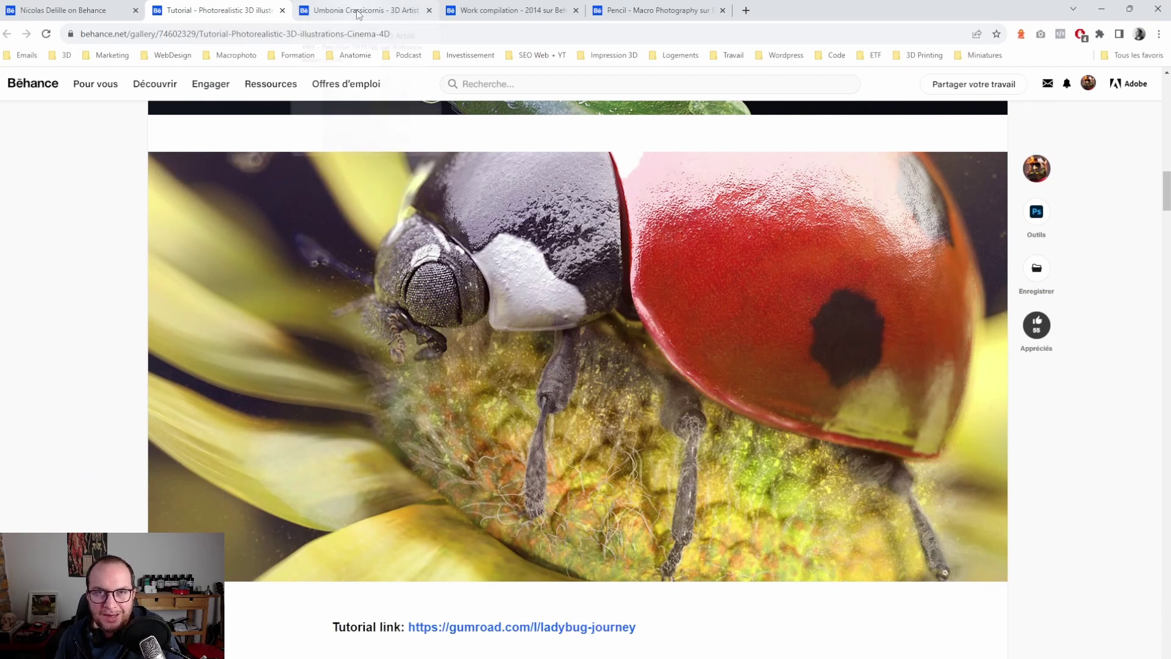
click(359, 13)
scroll(down, 3)
scroll(up, 3)
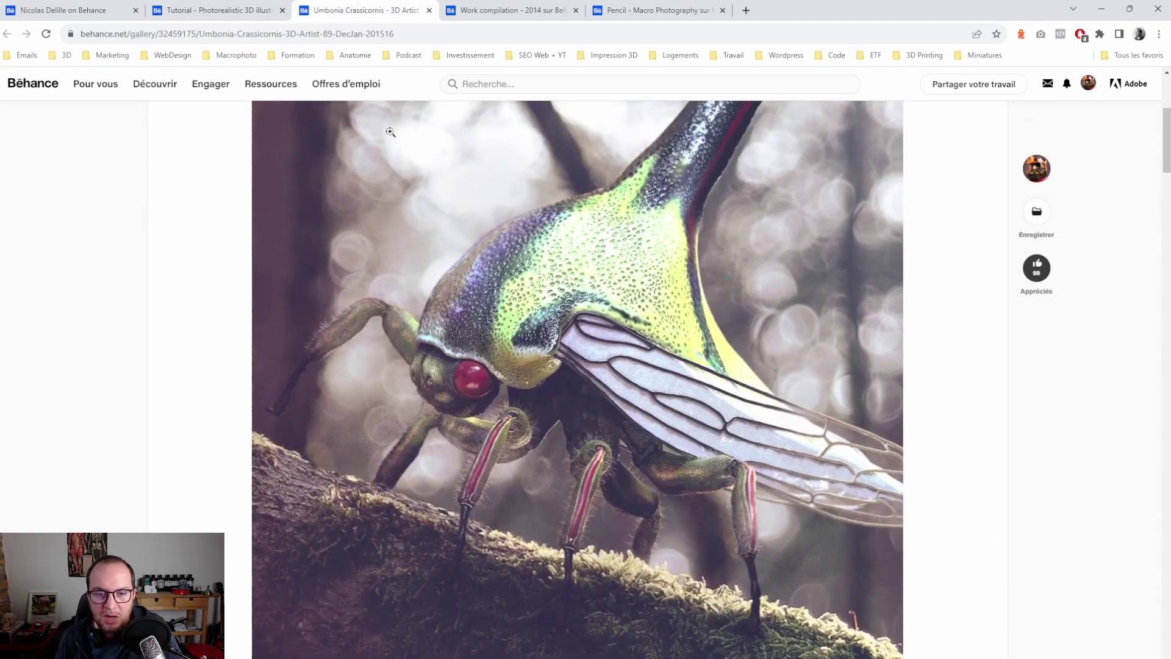
Scroll through Work compilation 2014, then the Pencil Macro Photography project
click(503, 11)
scroll(down, 3)
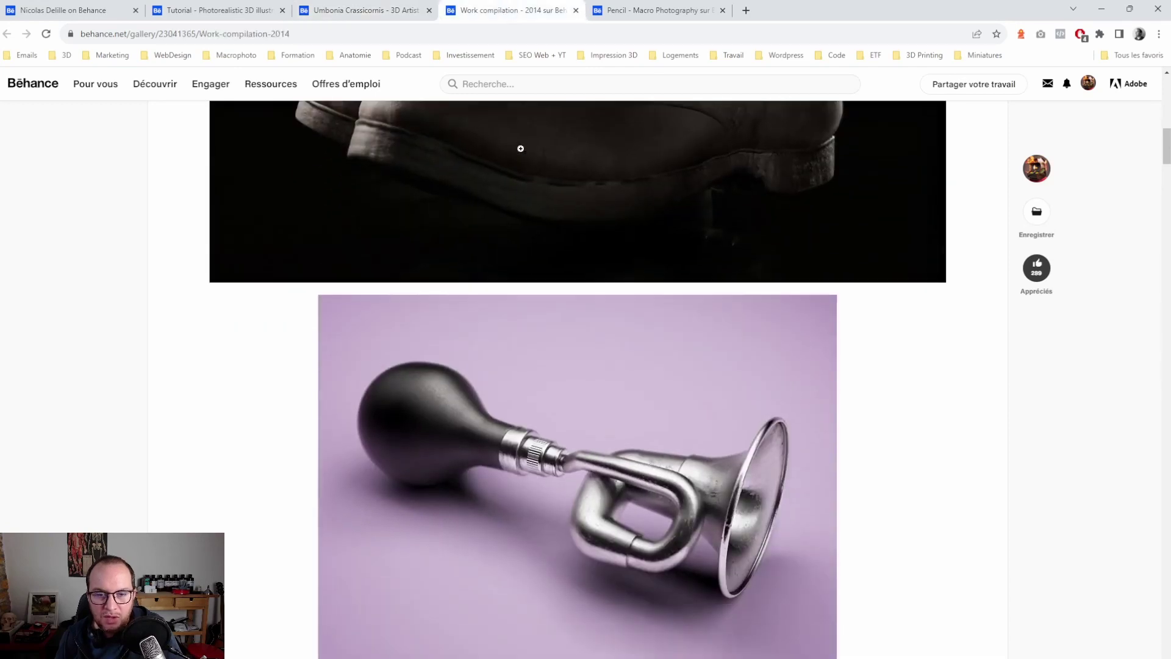
scroll(down, 3)
scroll(up, 3)
scroll(down, 3)
scroll(up, 3)
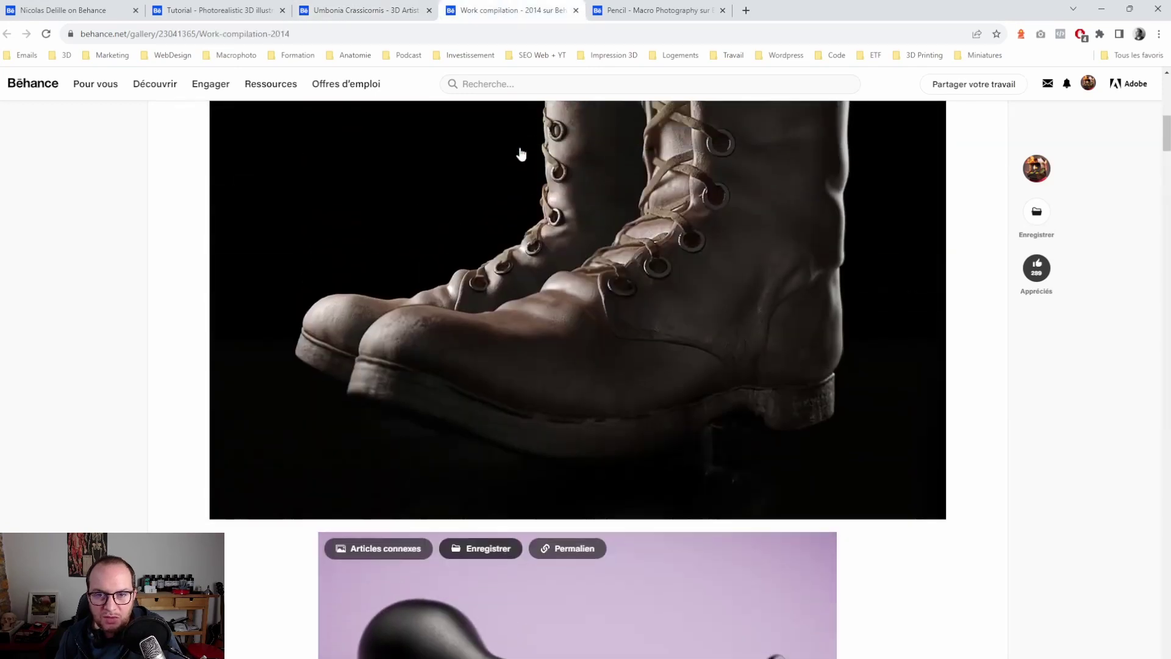
scroll(up, 3)
scroll(down, 3)
scroll(down, 3)
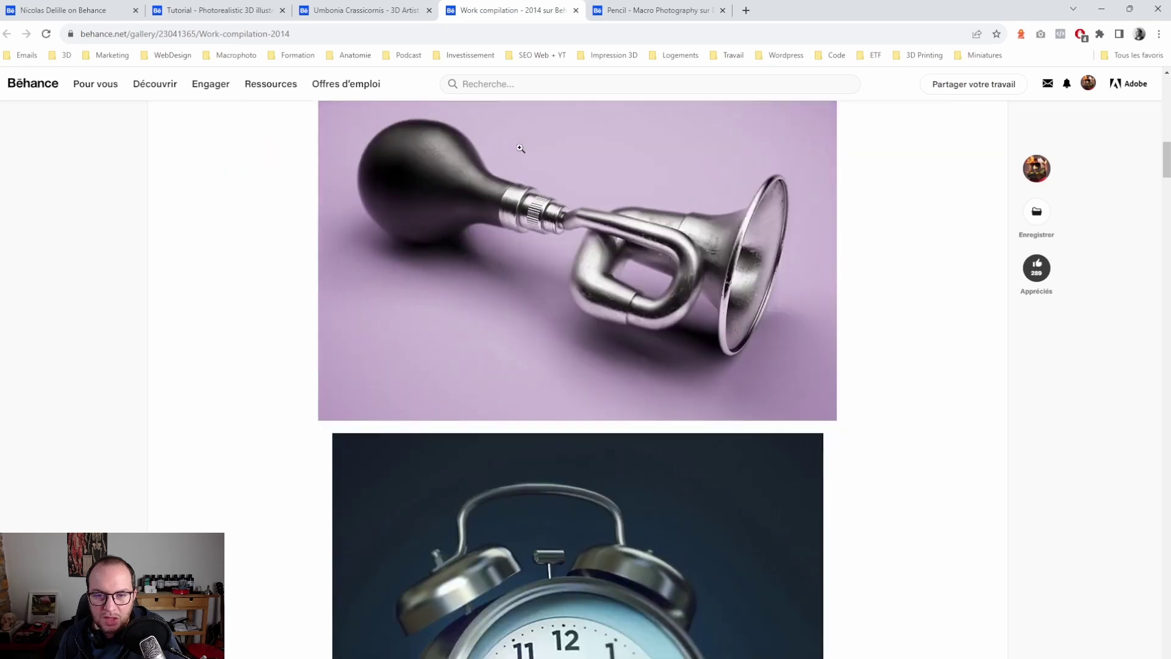
scroll(down, 3)
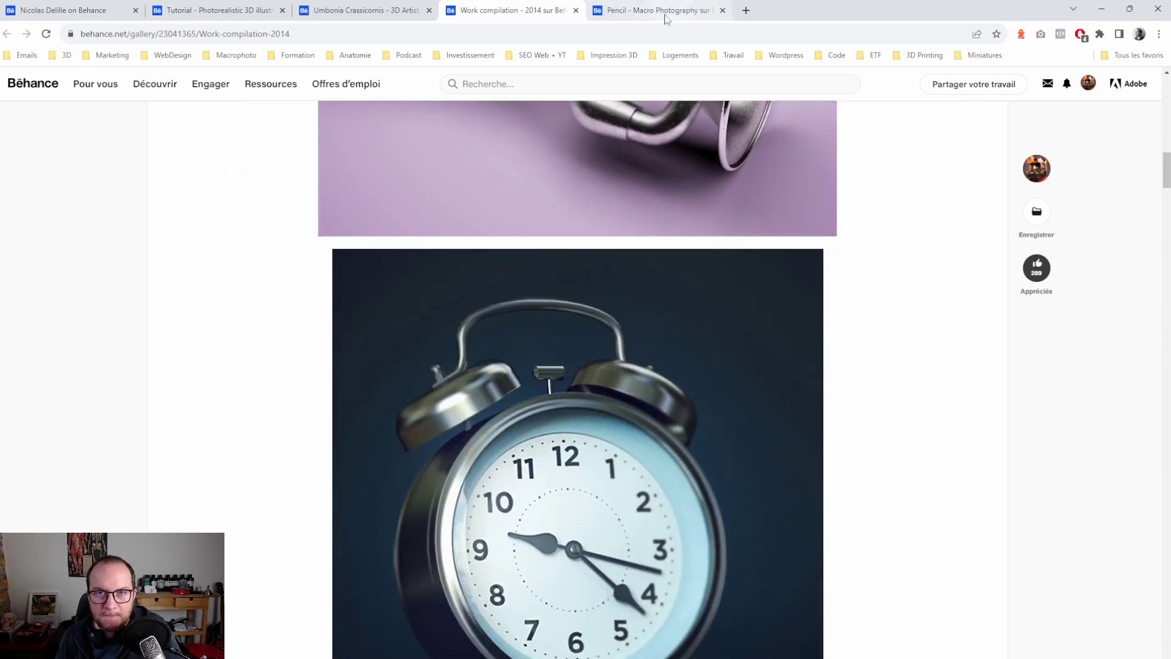
click(663, 19)
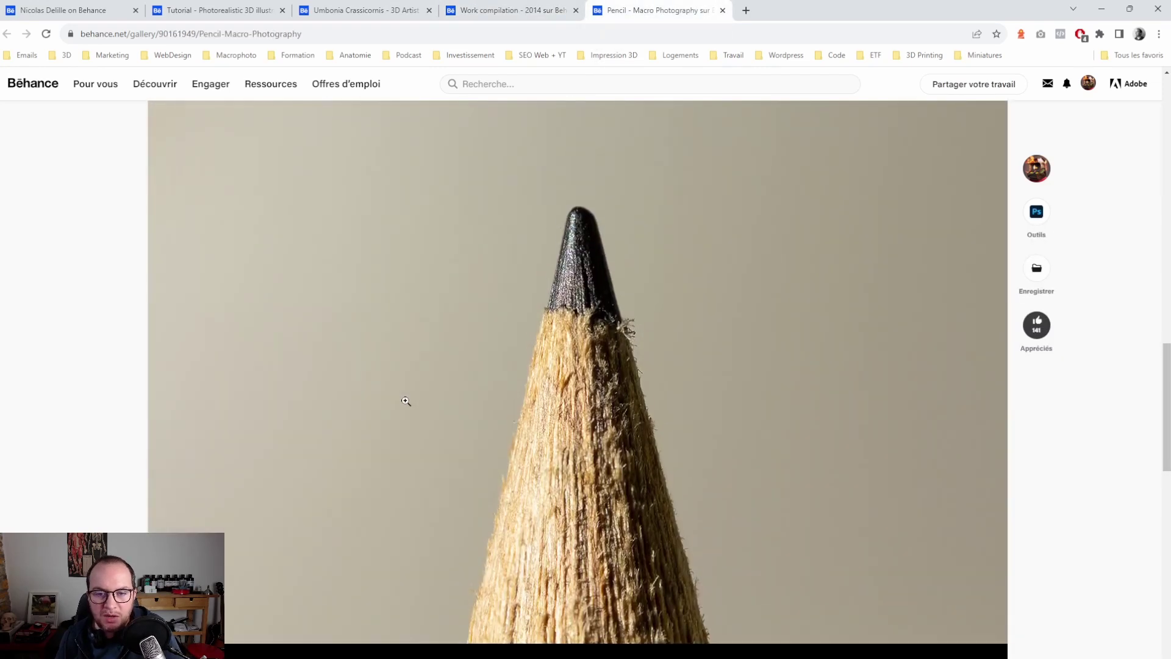
scroll(down, 3)
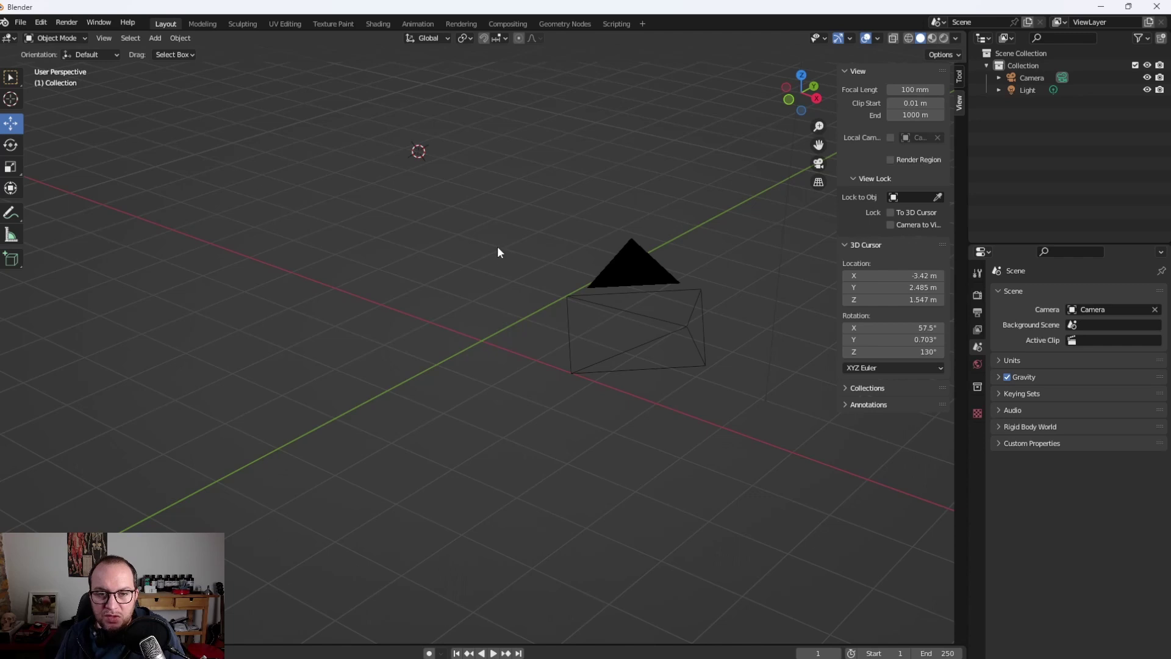
click(1019, 81)
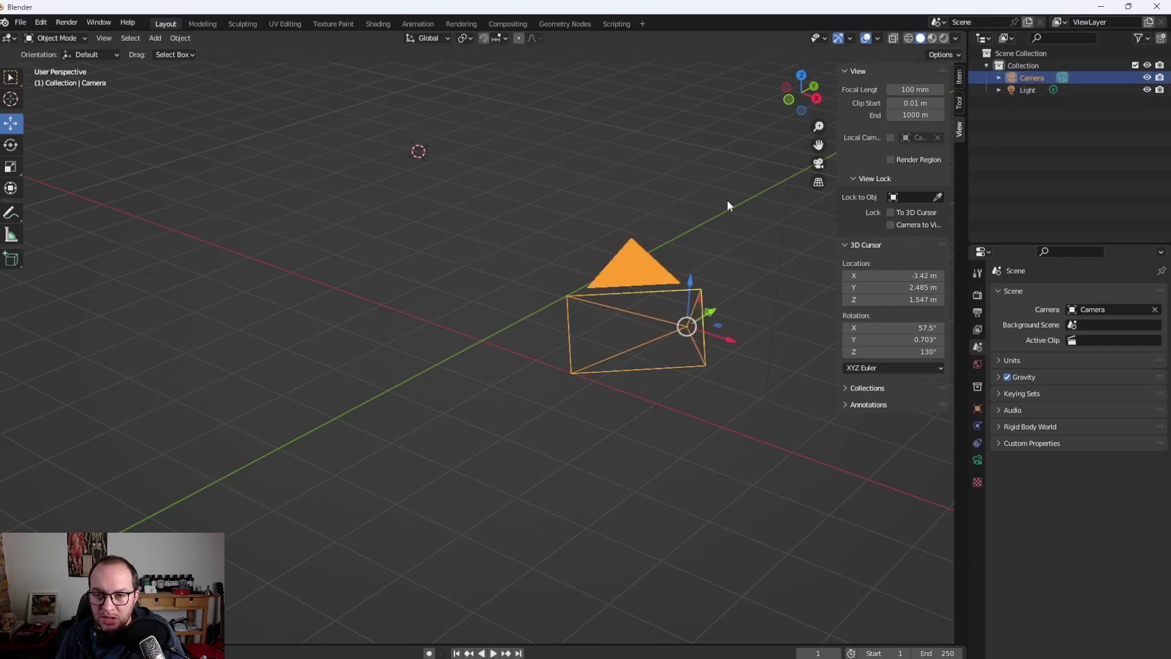
drag(727, 200, 732, 196)
click(1018, 91)
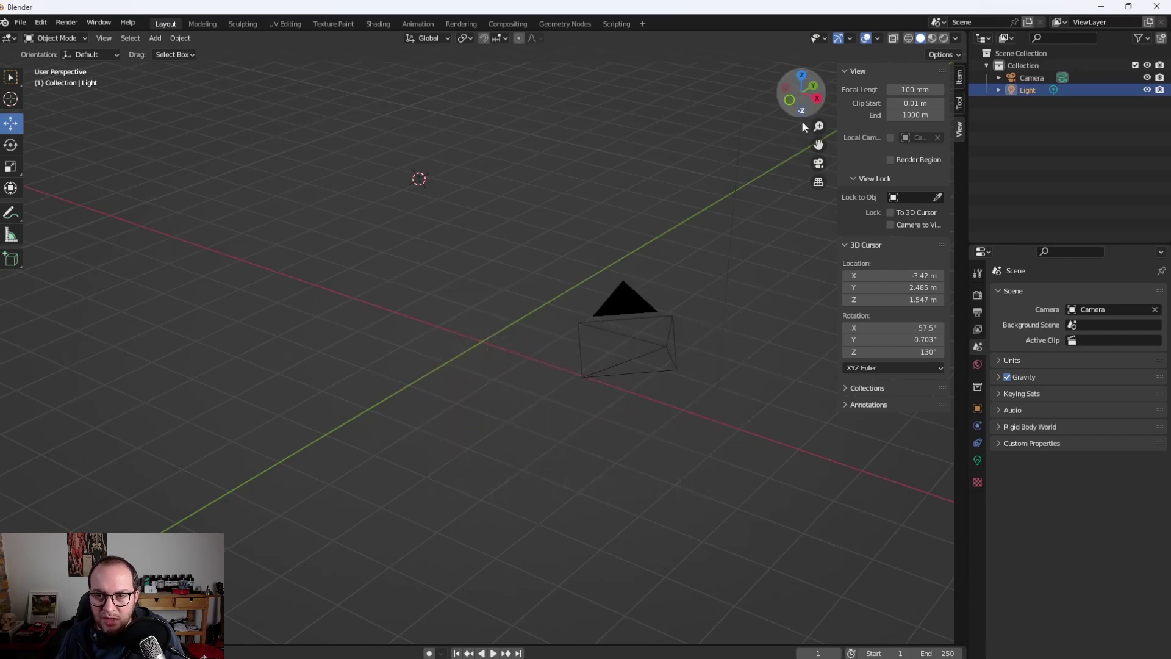
drag(799, 99, 561, 258)
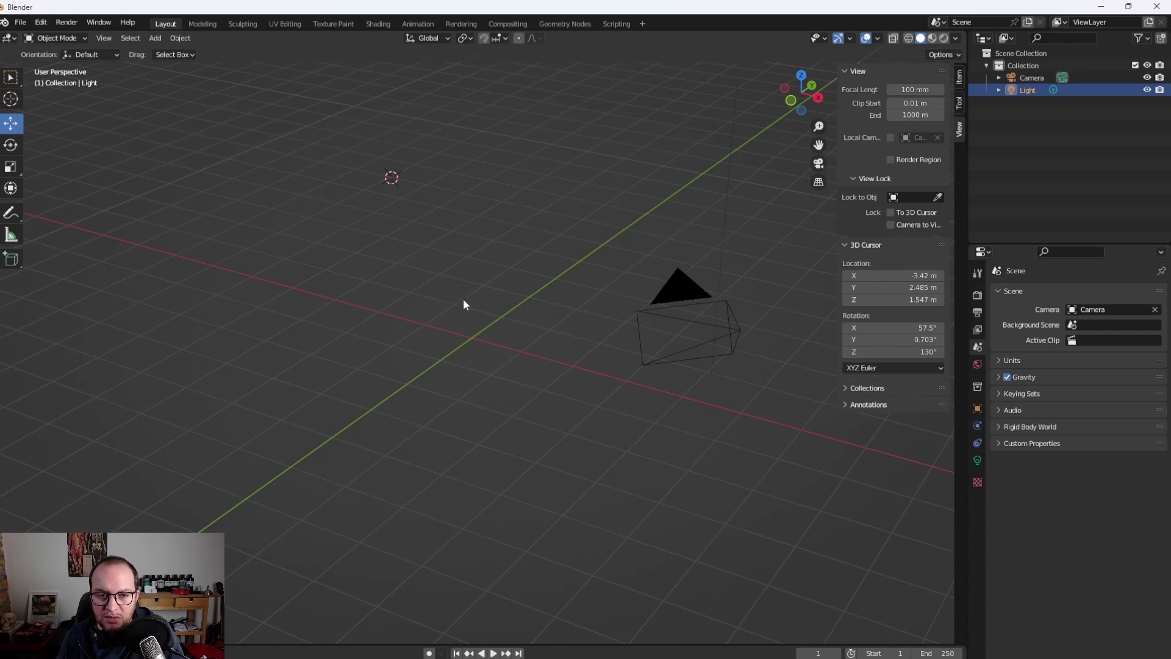
scroll(up, 3)
scroll(up, 3)
scroll(down, 3)
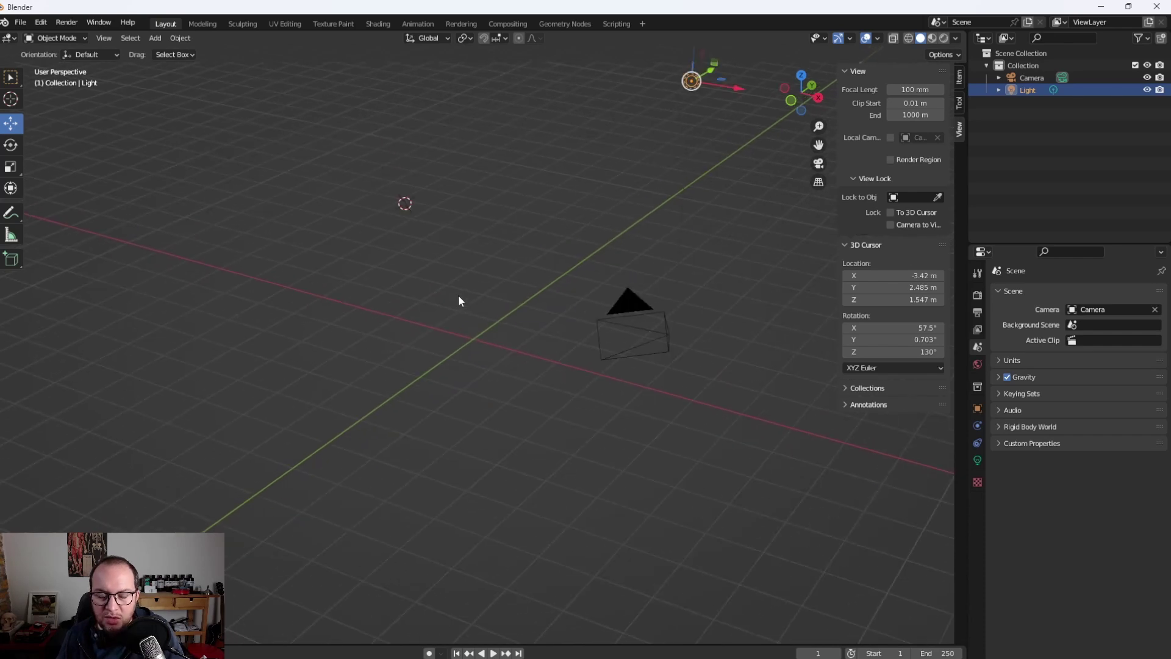
drag(509, 212, 503, 268)
click(589, 343)
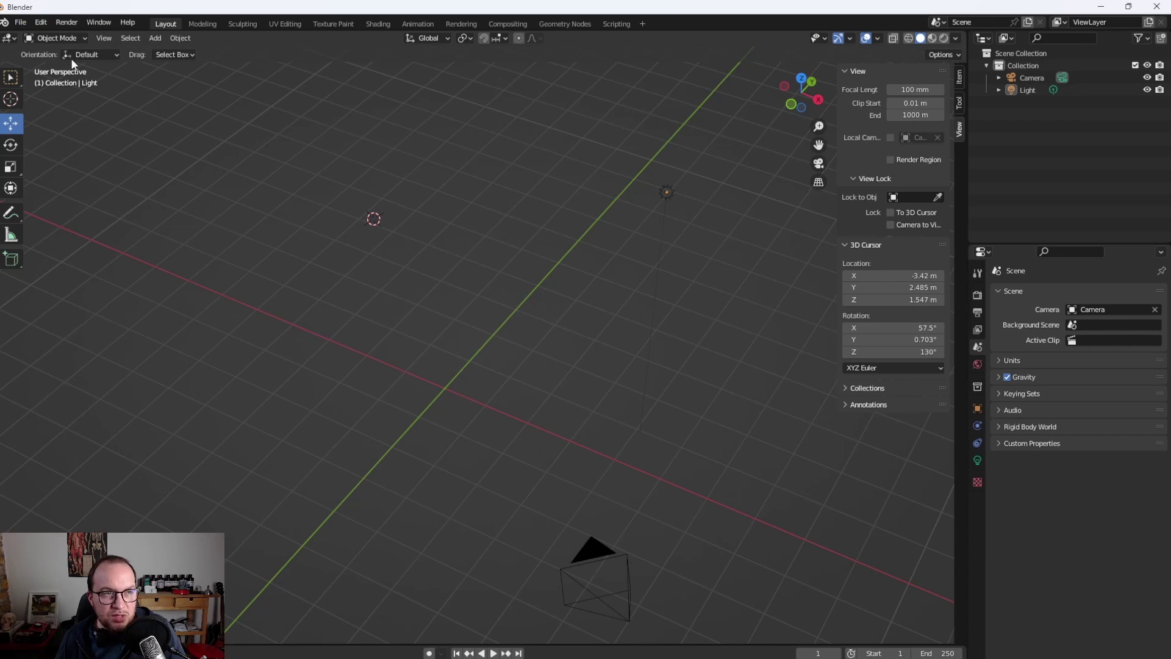
click(42, 25)
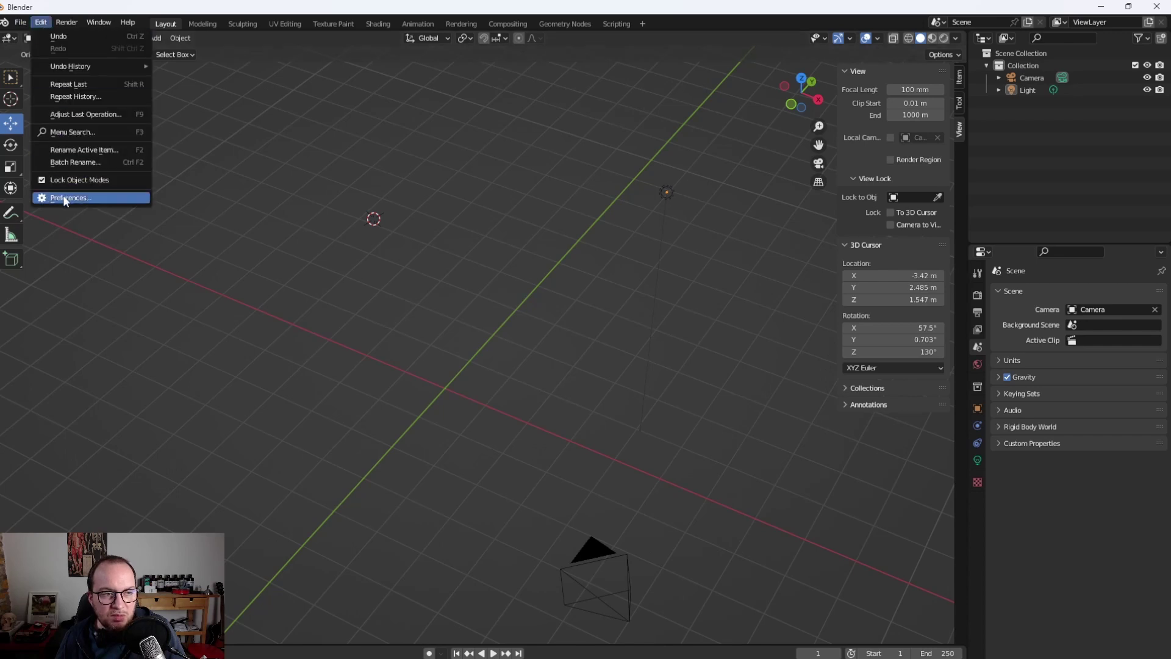
click(67, 196)
drag(183, 28, 322, 119)
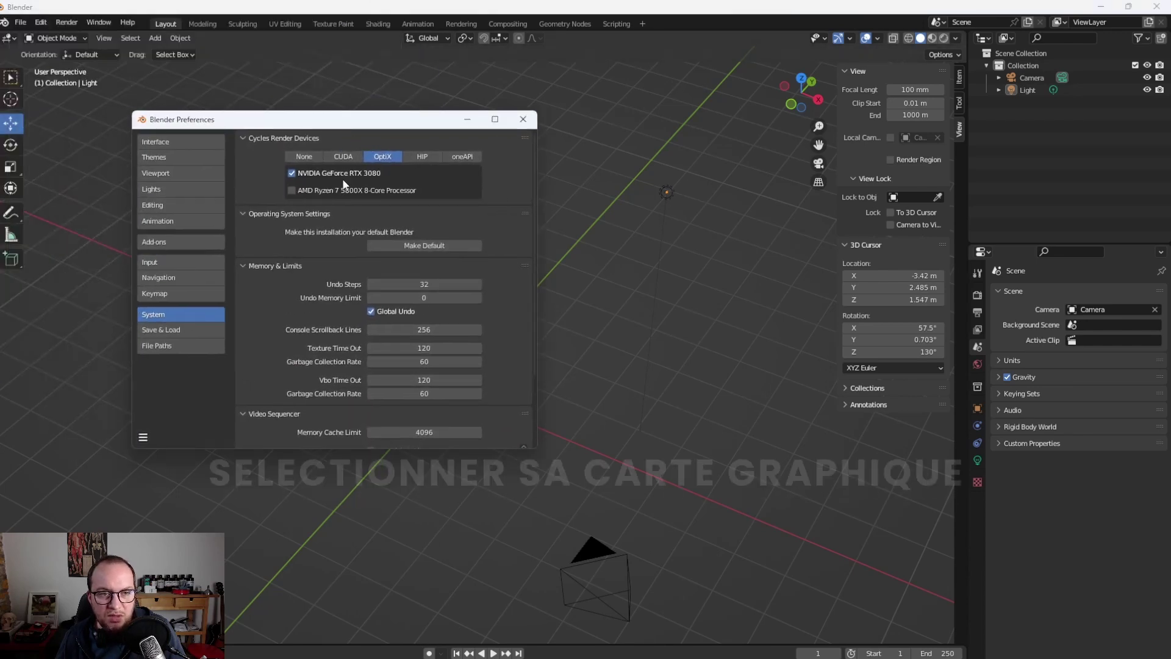
click(320, 156)
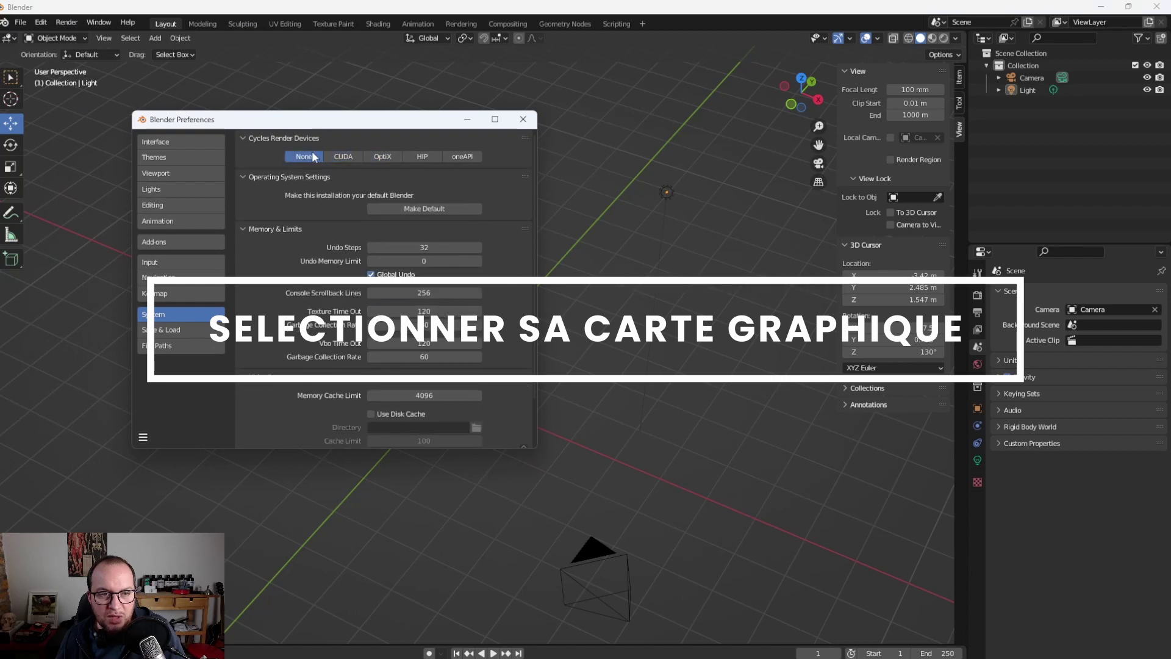
click(344, 156)
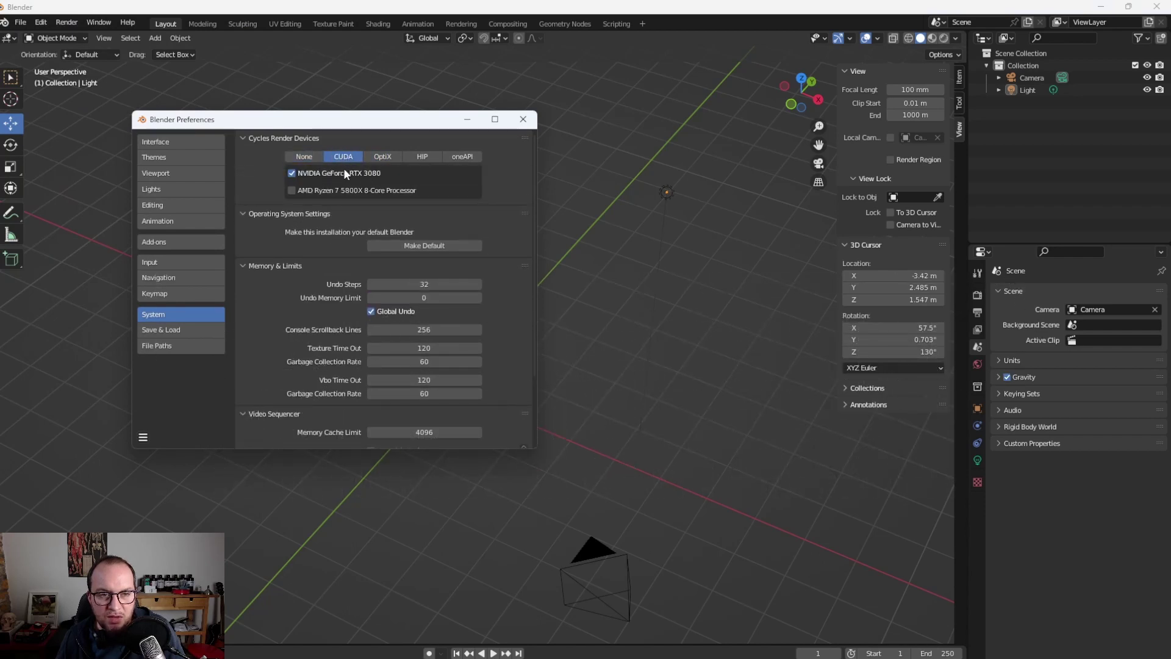
click(381, 158)
drag(378, 126, 408, 142)
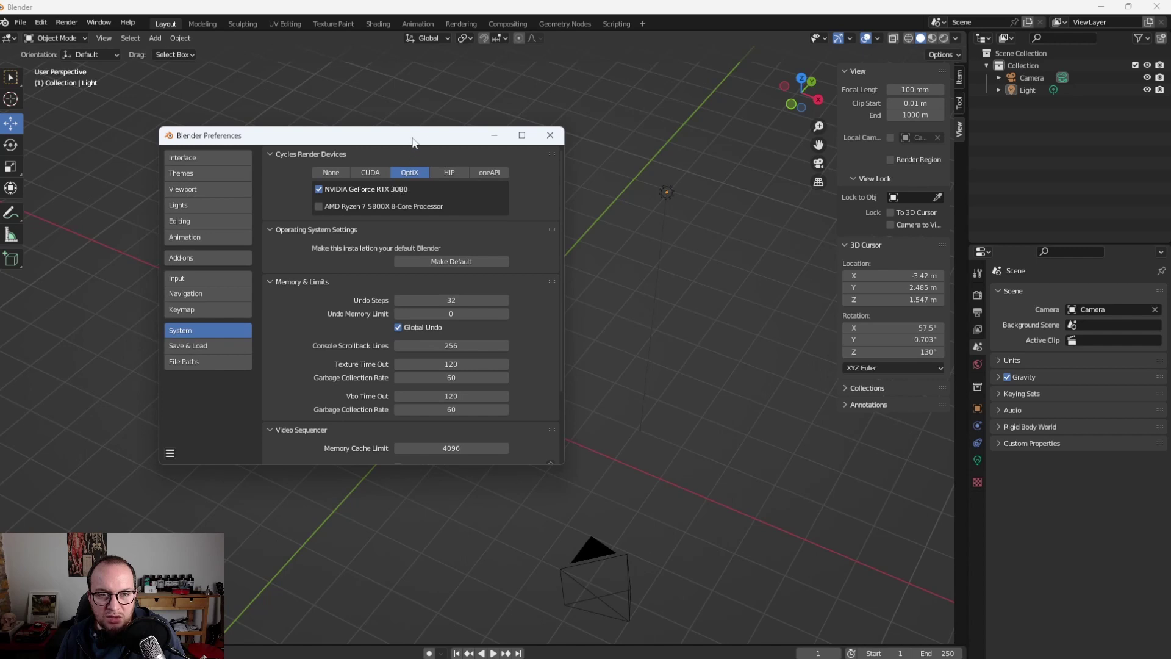
click(542, 137)
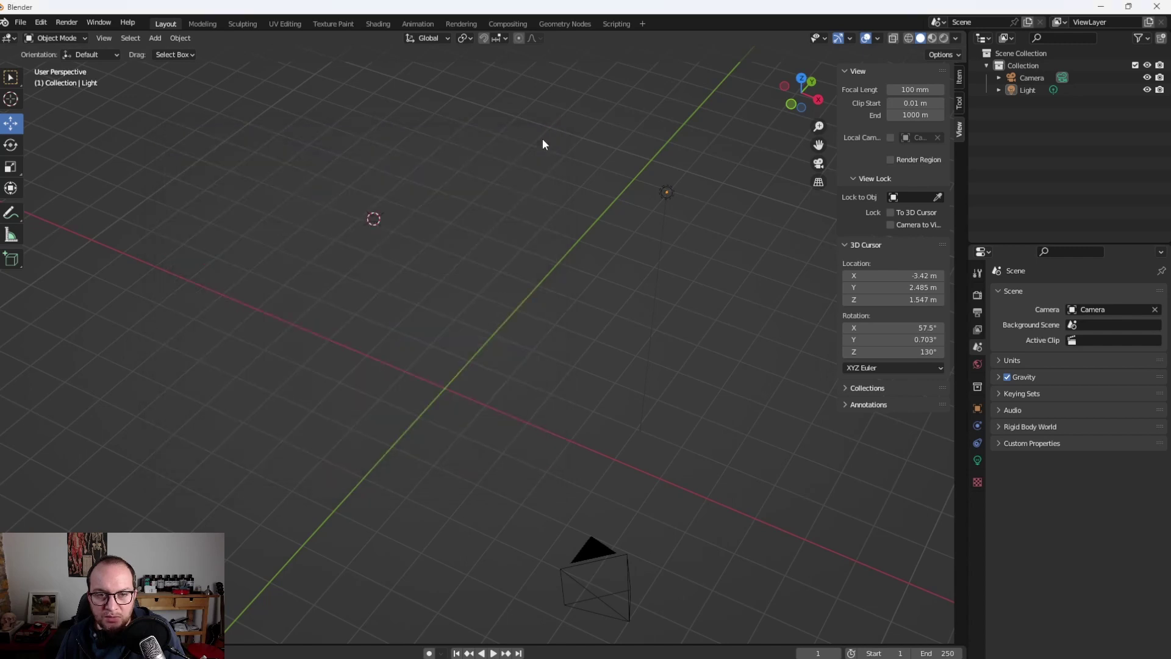
Split the 3D view in two, set the right to Rendered shading, and widen the left
scroll(down, 3)
scroll(down, 3)
drag(517, 181, 528, 160)
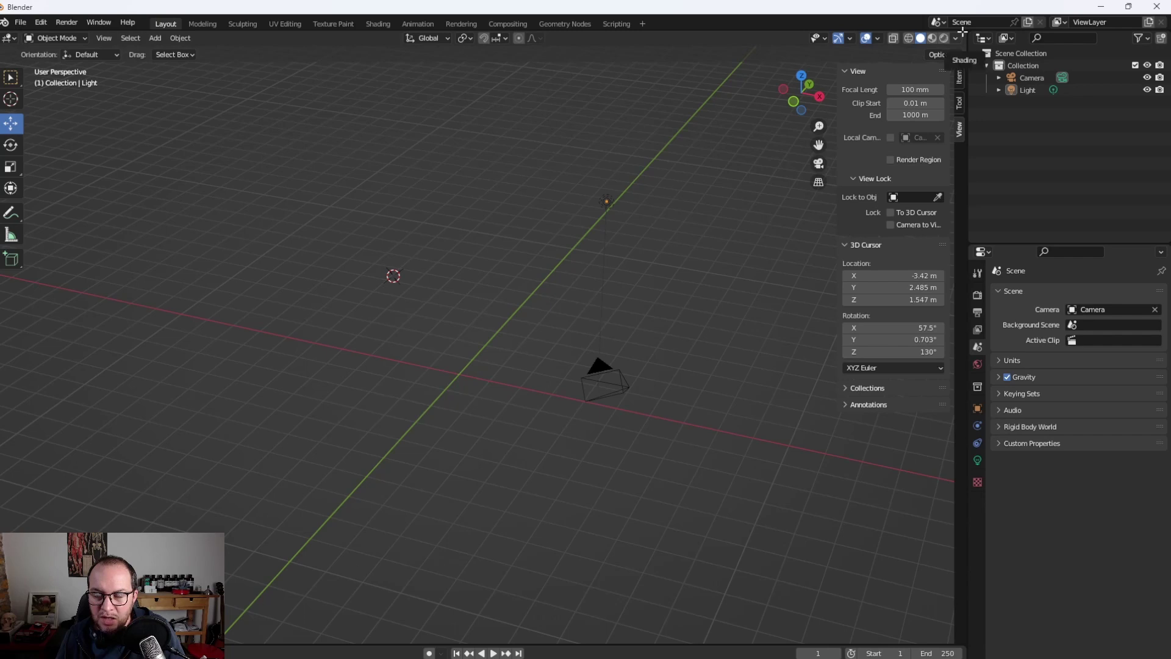
drag(953, 32, 451, 68)
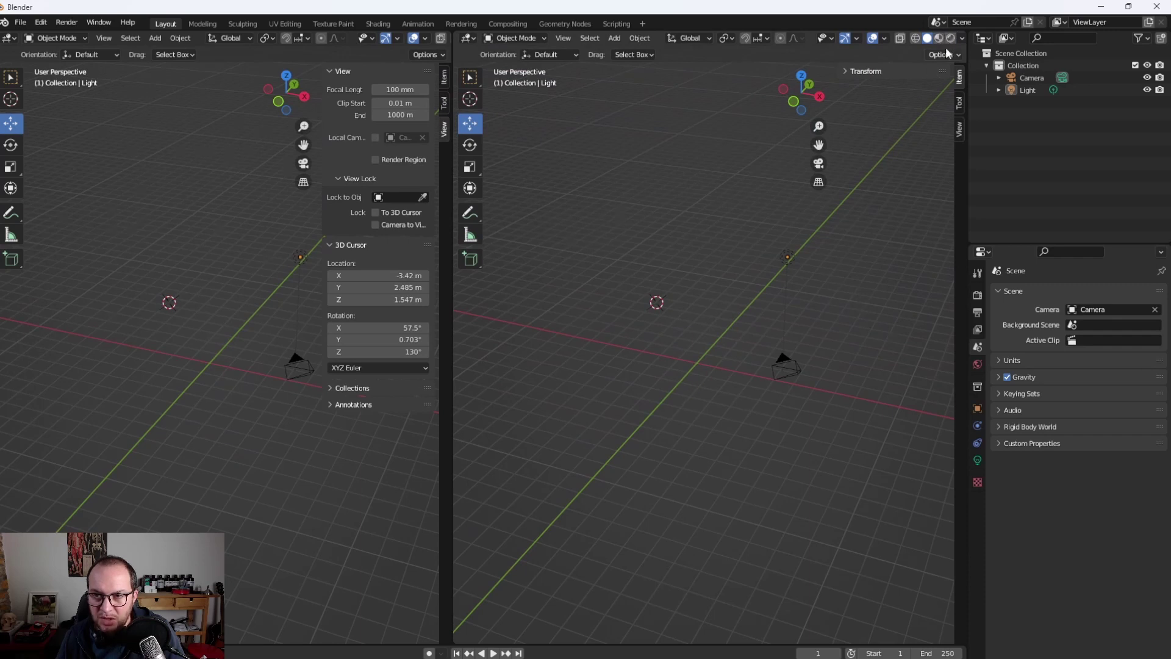
click(950, 38)
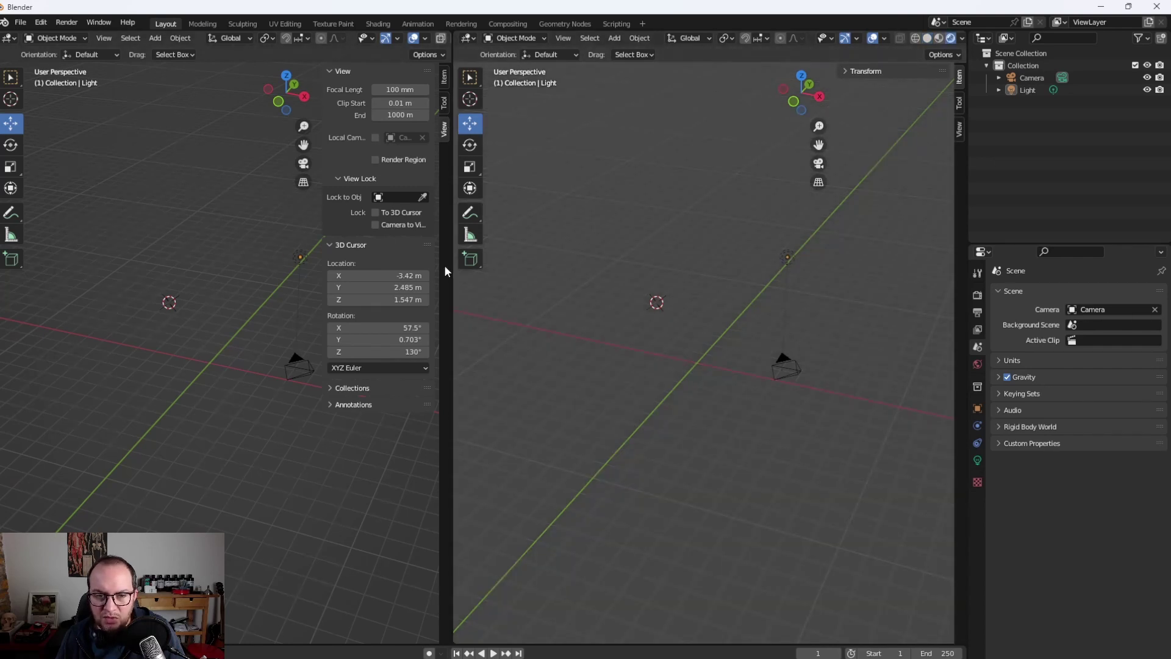
drag(454, 269, 622, 293)
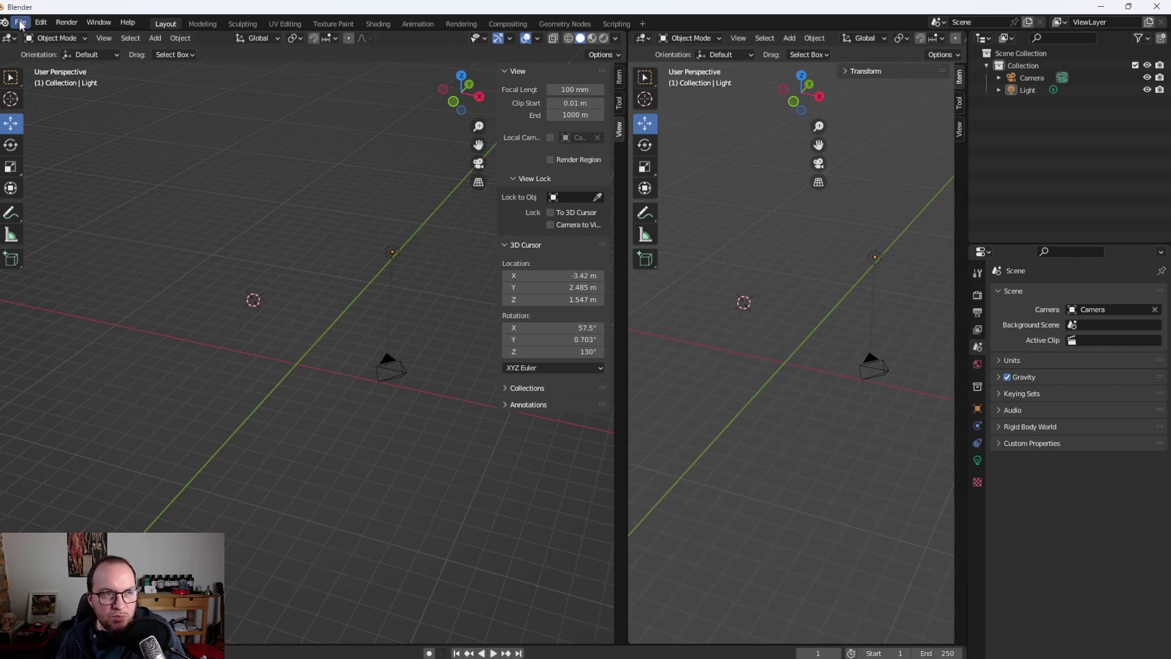
Import the four champion STLs from Downloads > battle-brother + painting-guide > unsupported
click(23, 23)
mouse_move(40, 188)
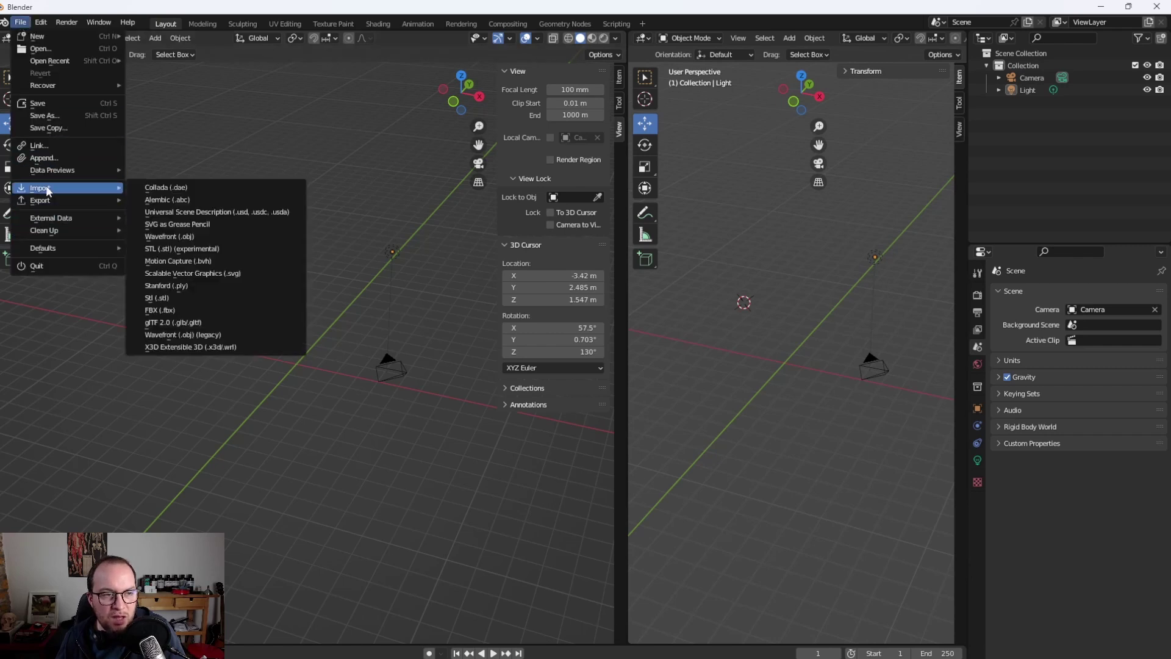
click(150, 298)
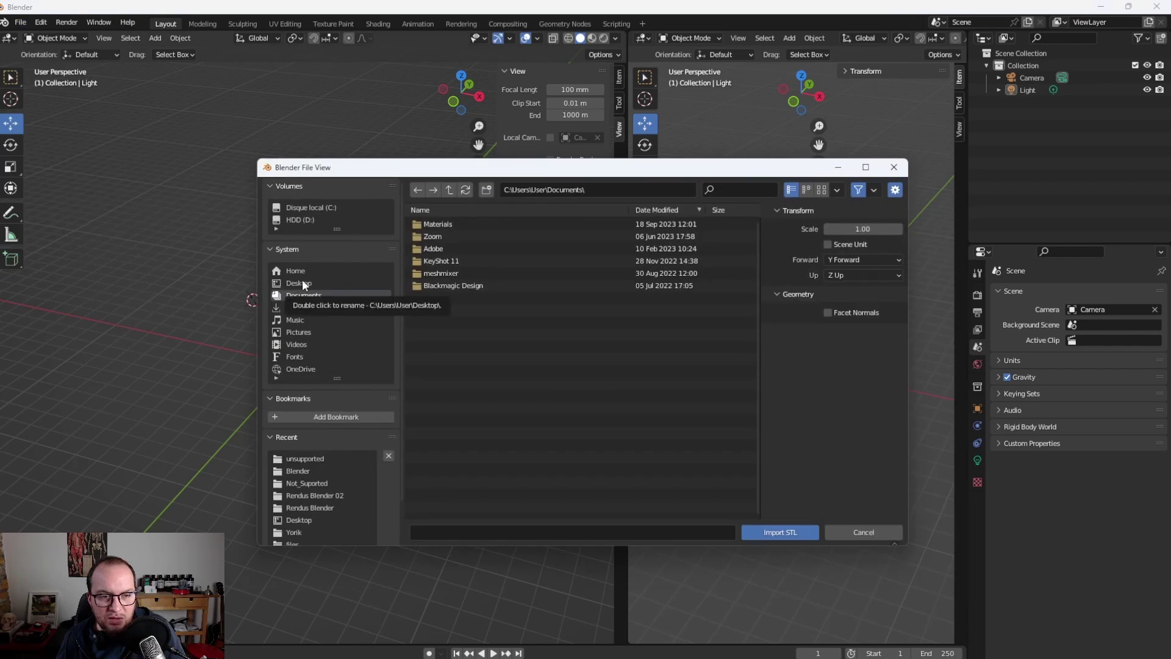
click(308, 308)
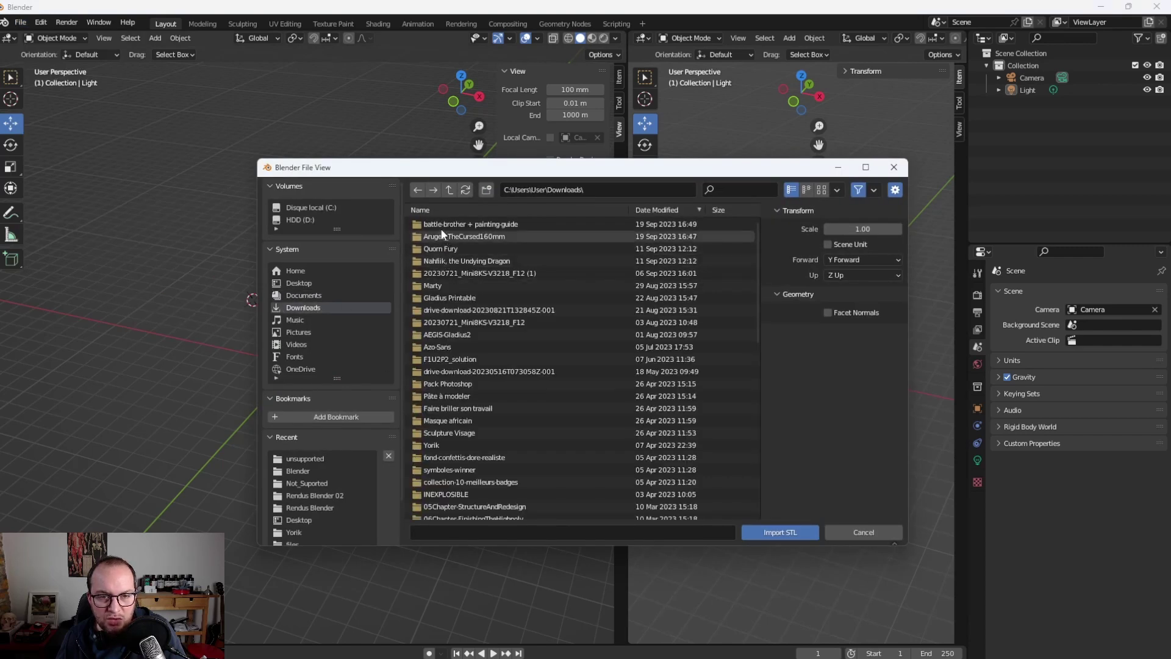
click(438, 225)
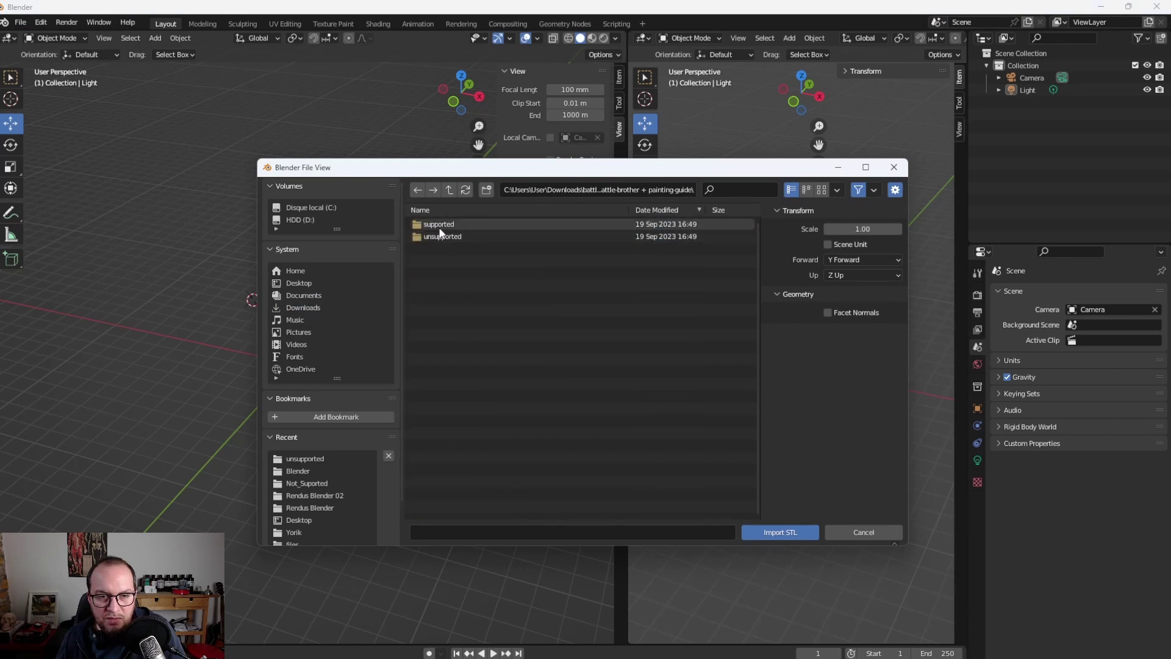
click(437, 237)
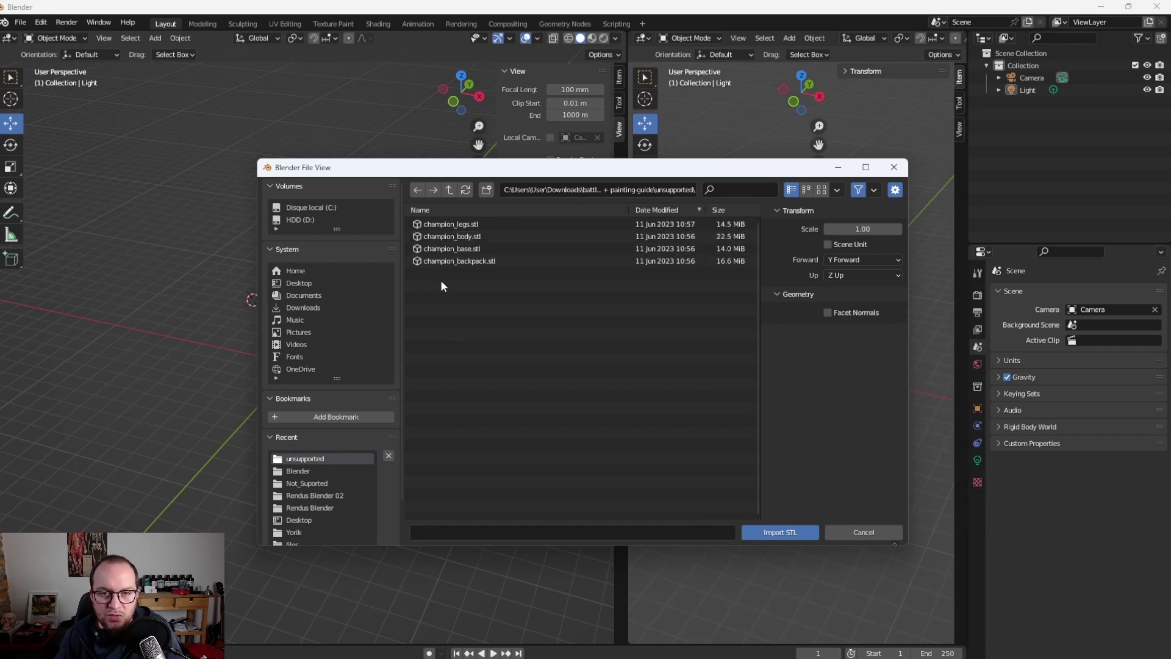
drag(493, 313, 433, 222)
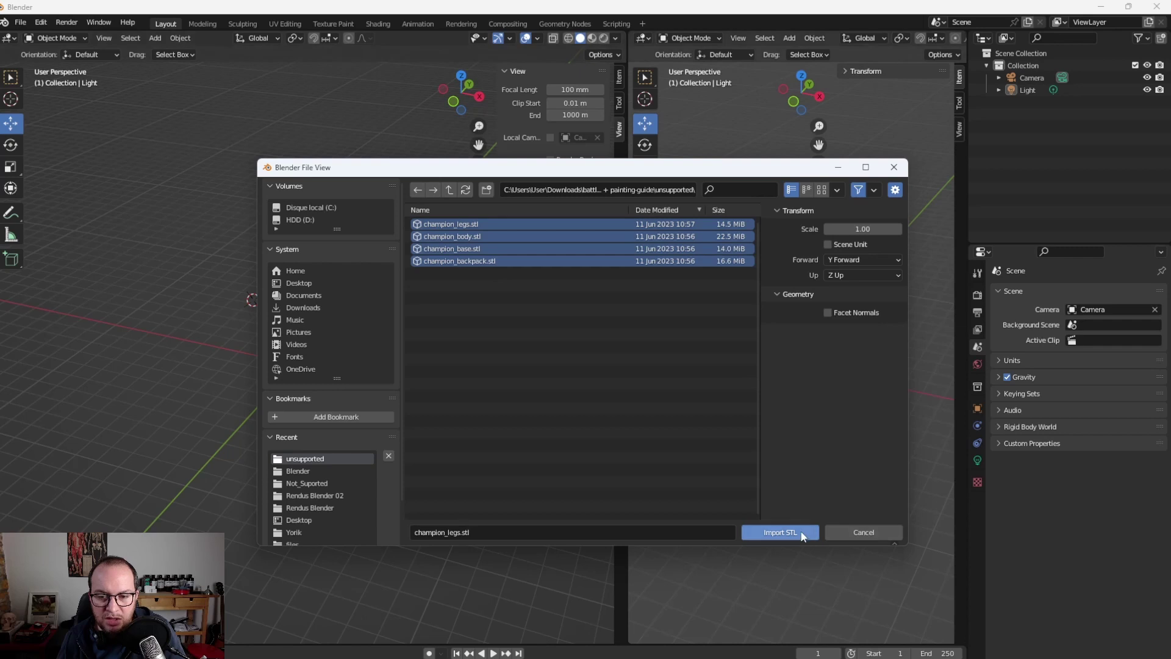
click(767, 533)
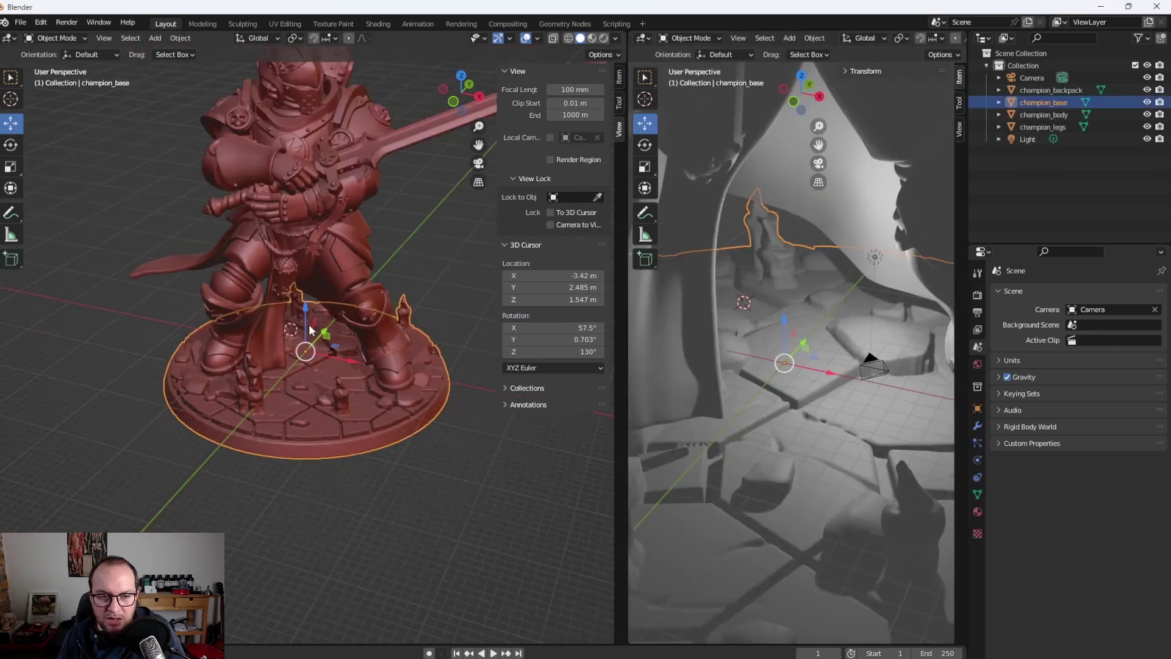
Deselect the champion base and bring up the Shift+A Add menu at Mesh > Cube
scroll(down, 3)
scroll(down, 3)
scroll(up, 3)
scroll(up, 3)
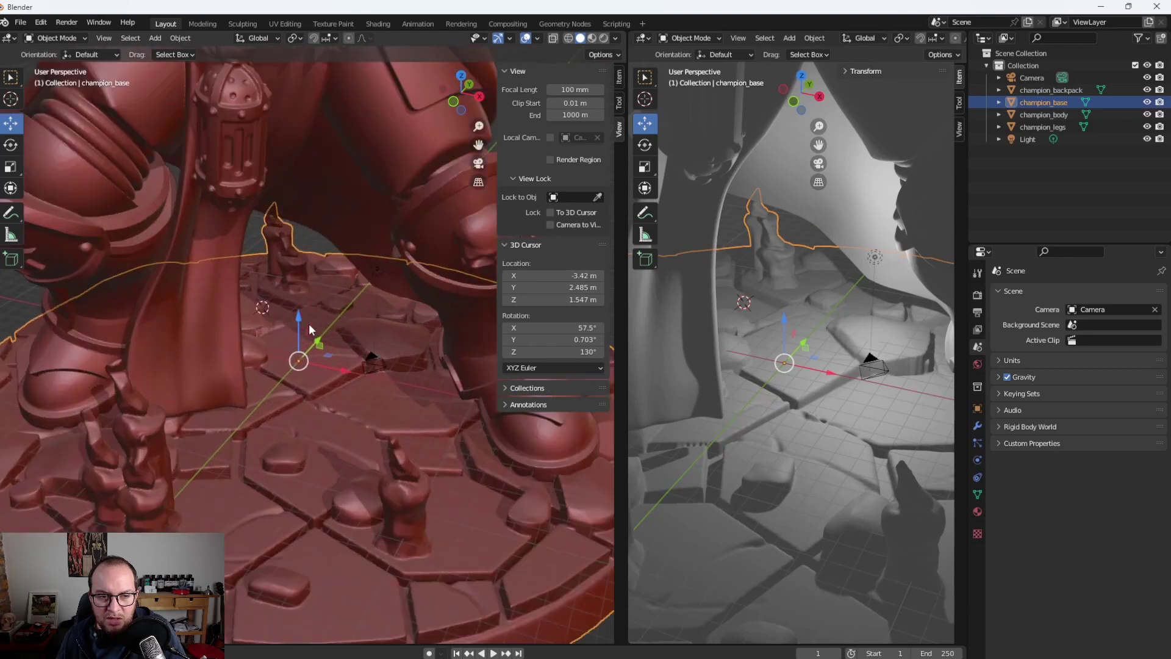
scroll(down, 3)
scroll(down, 3)
scroll(down, 3)
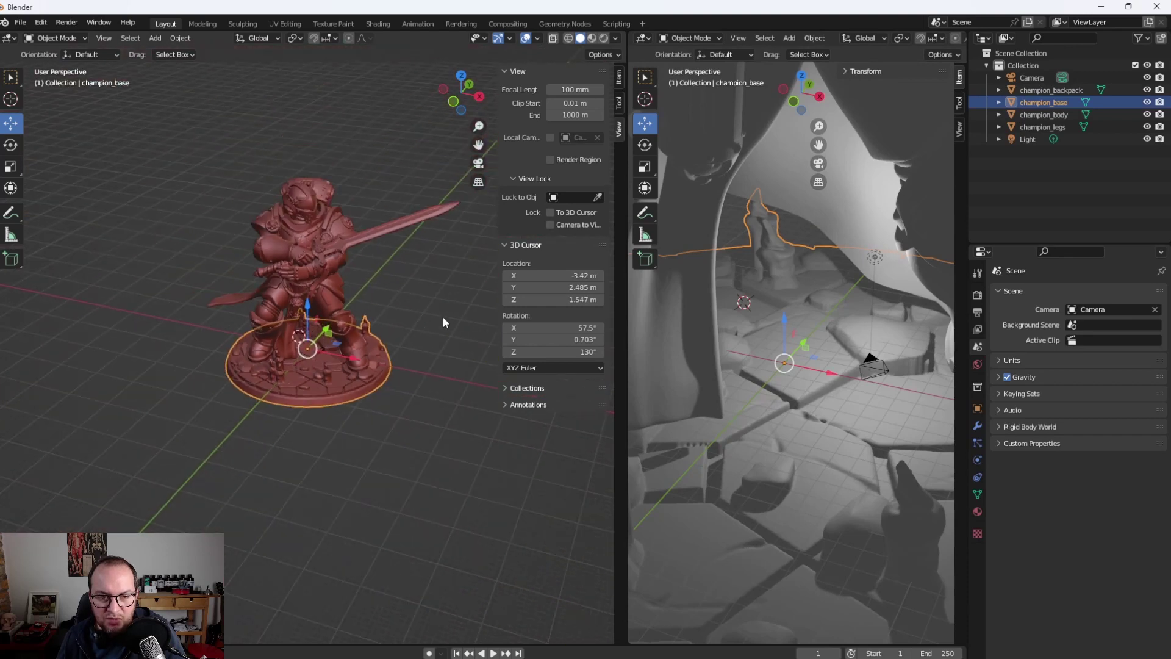
click(441, 315)
scroll(up, 3)
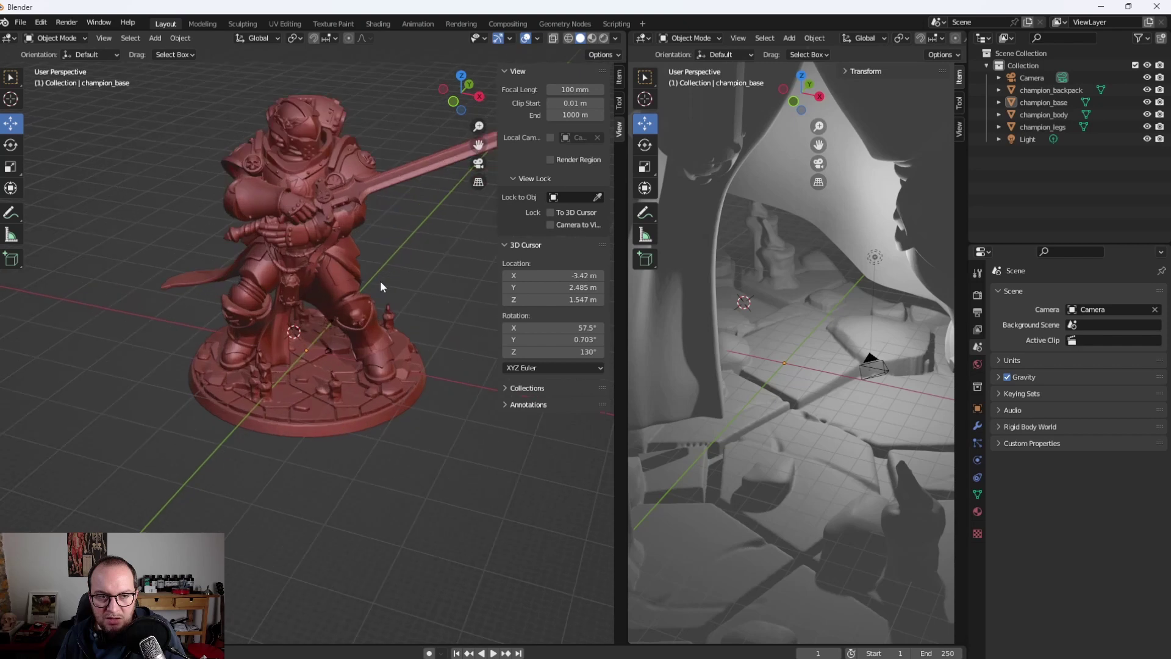
scroll(up, 3)
scroll(down, 3)
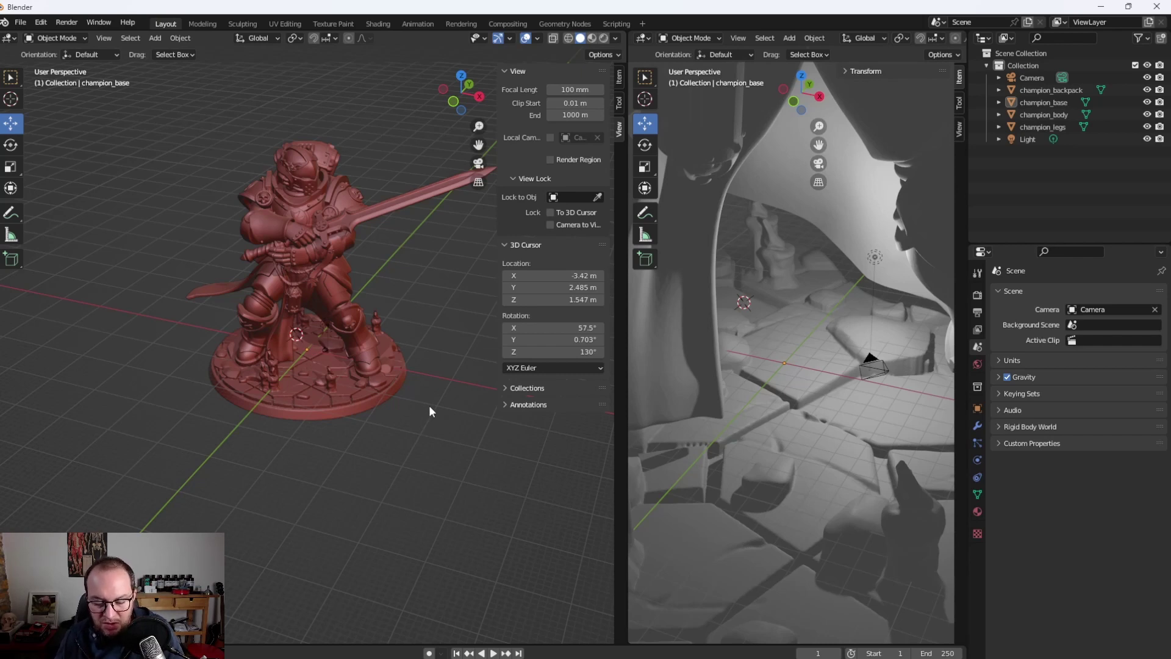
key(shift+a)
mouse_move(402, 342)
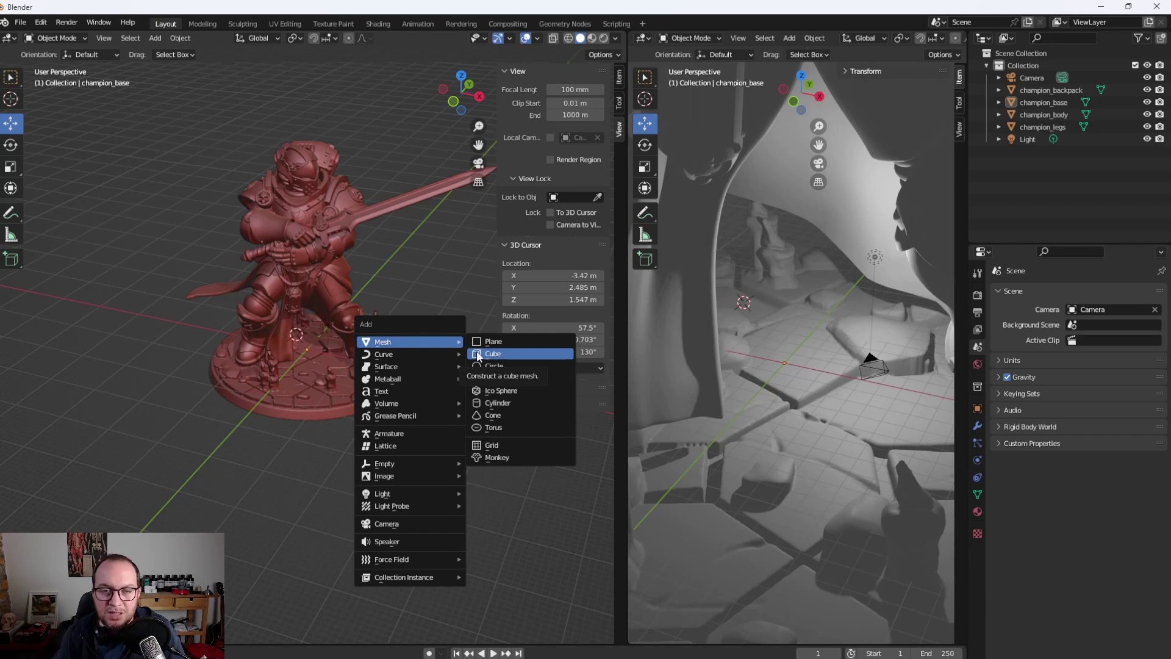
Add a reference cube at the 3D cursor and inspect the figure's legs and base
click(478, 354)
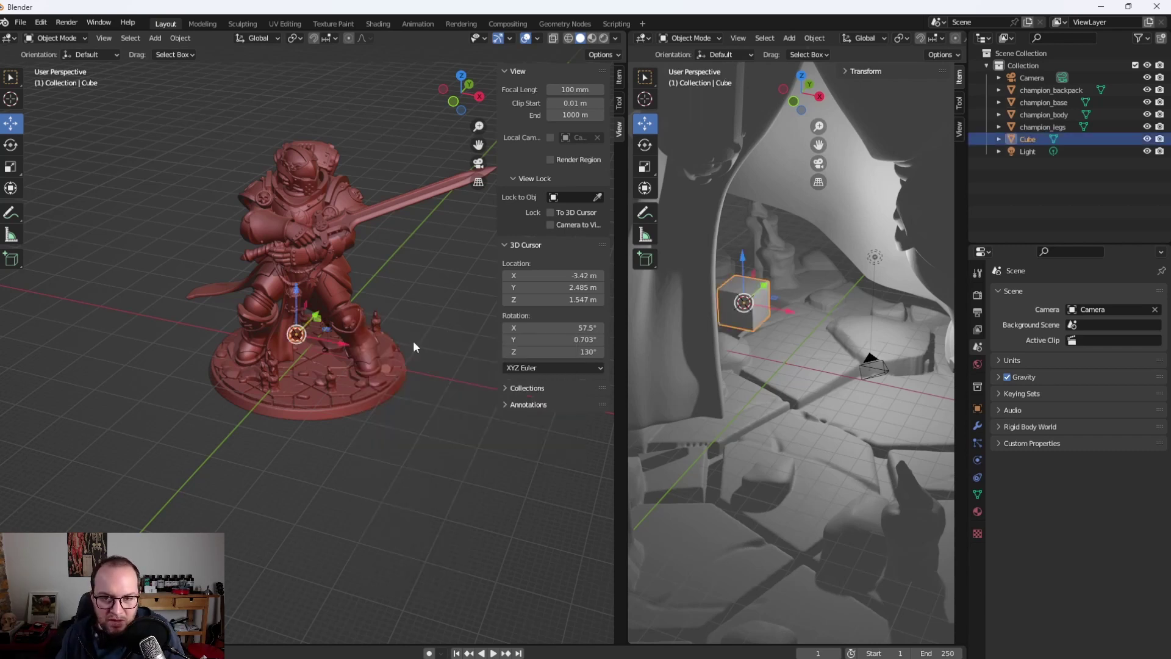
click(413, 343)
drag(422, 331, 336, 328)
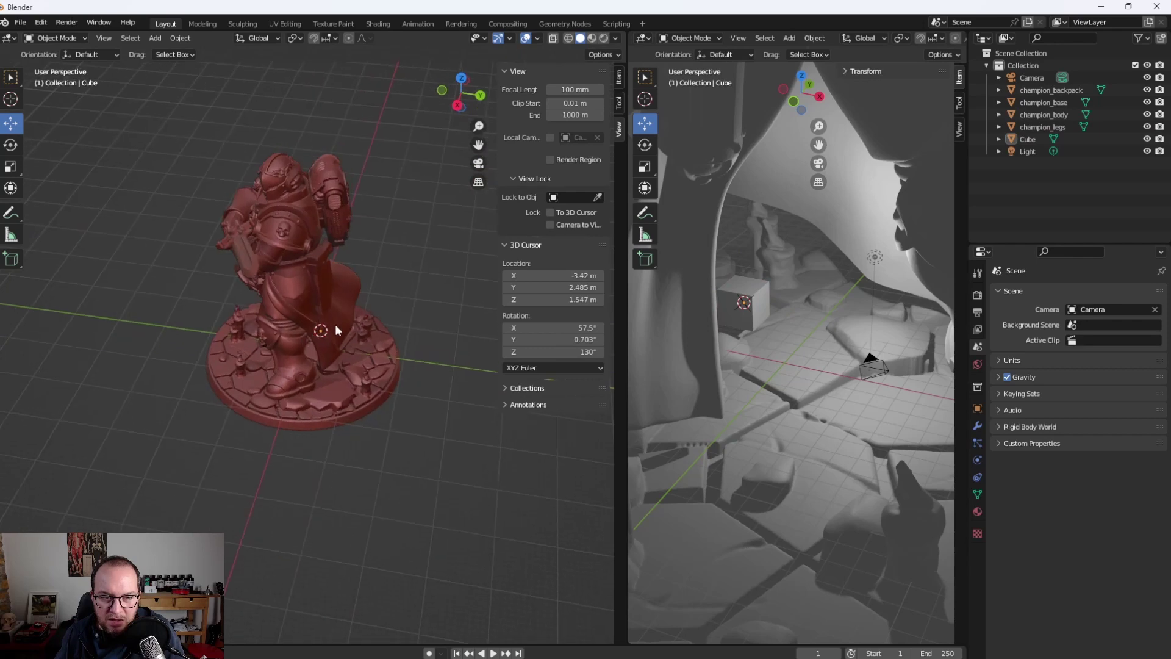
scroll(up, 3)
drag(455, 237, 499, 225)
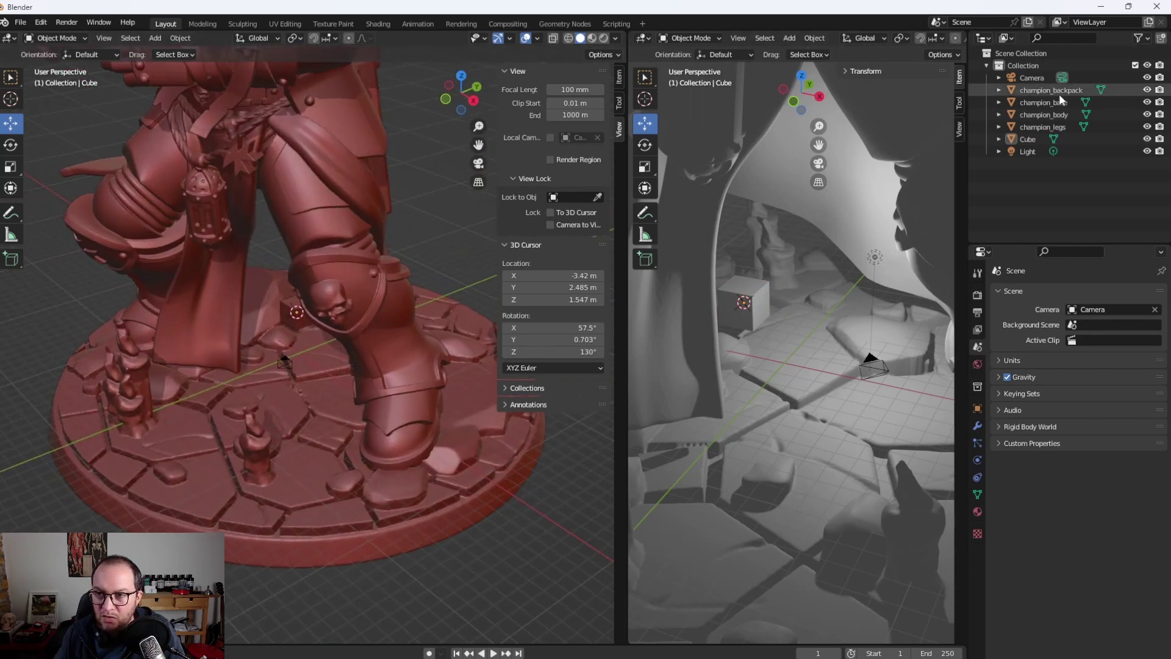
Select all four champion parts in the Outliner and scale them to about 0.545
click(1058, 92)
click(1058, 127)
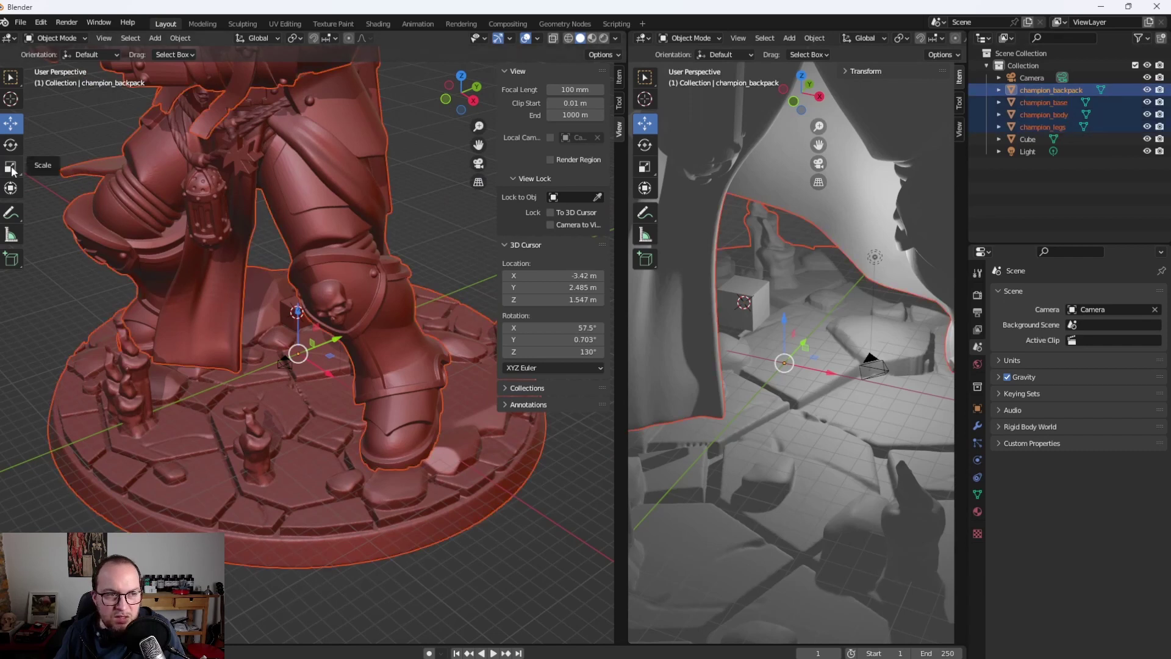
click(12, 170)
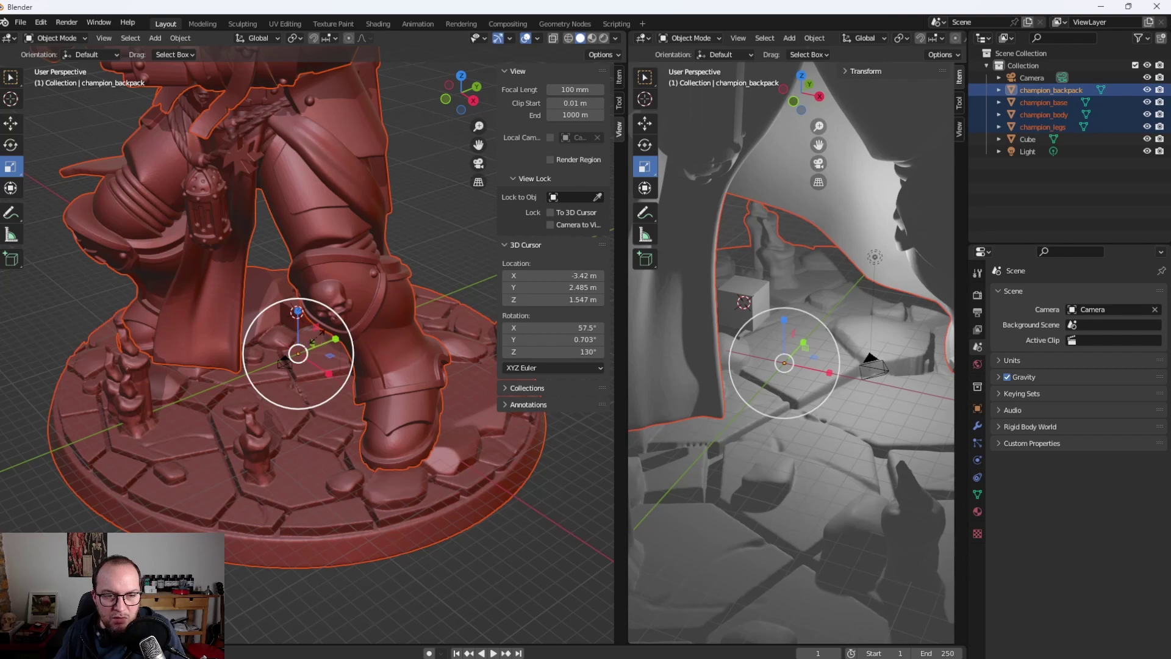
drag(284, 363, 284, 364)
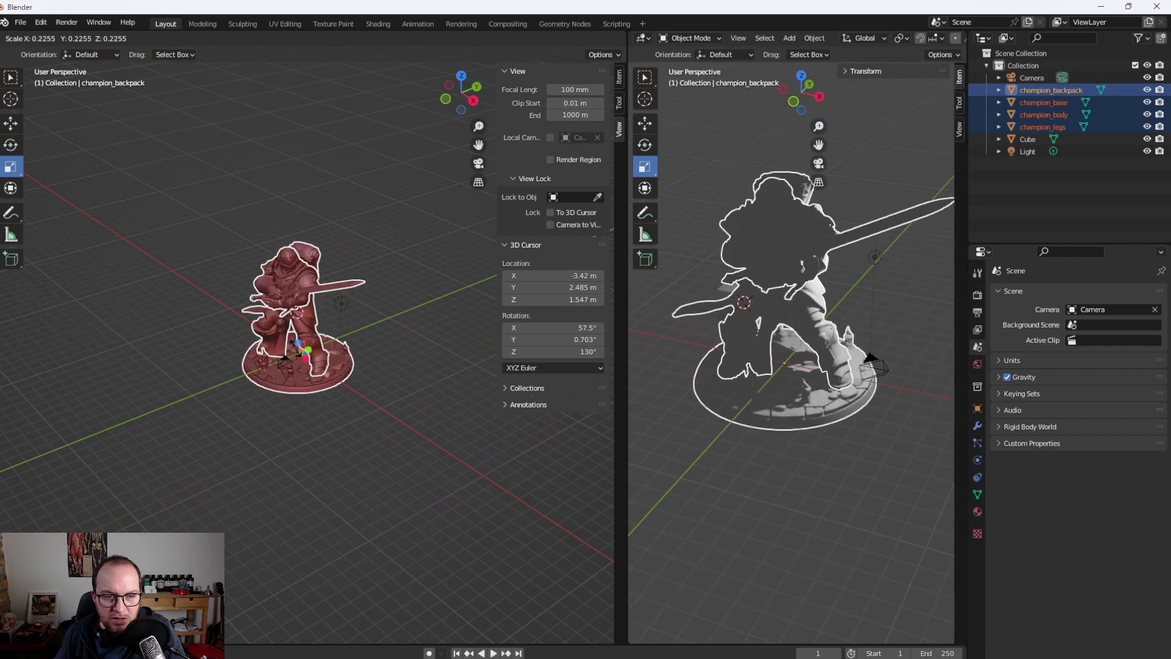
drag(284, 364, 282, 358)
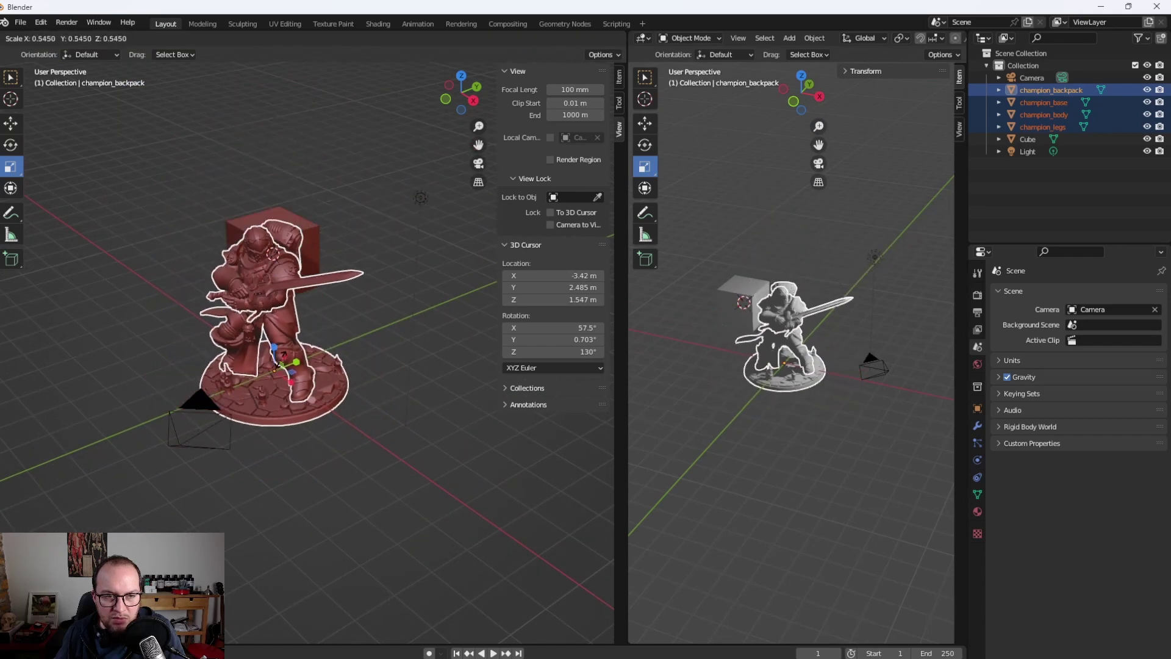
click(391, 355)
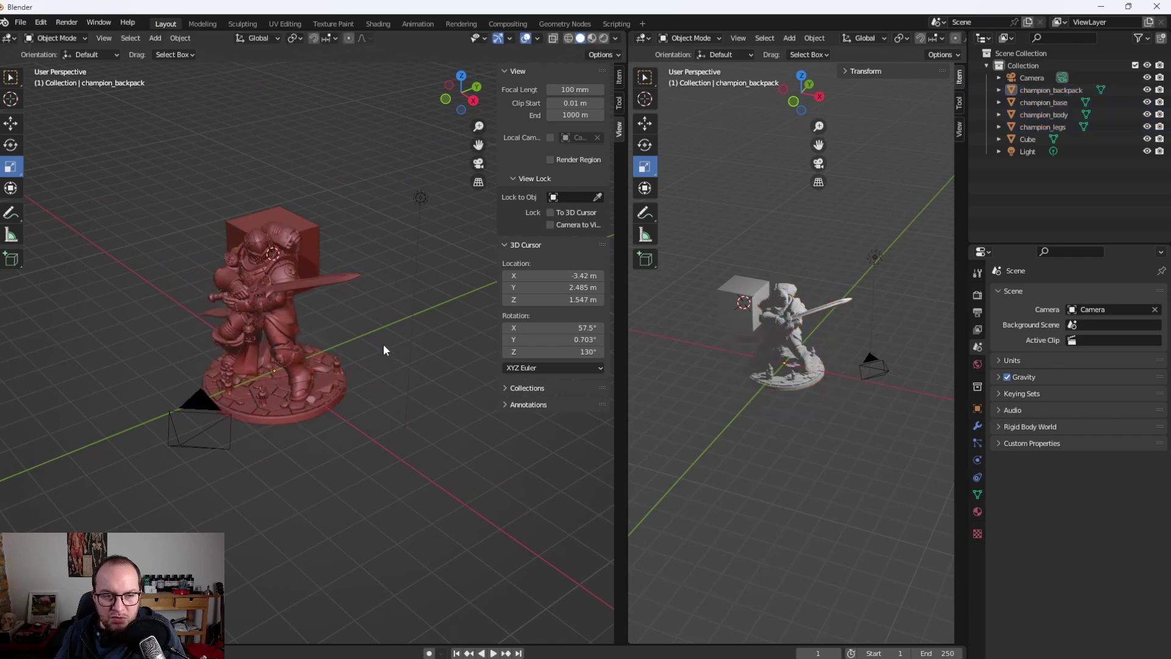
Orbit around the scaled figure and select the reference cube
drag(383, 349, 413, 330)
scroll(down, 3)
scroll(down, 3)
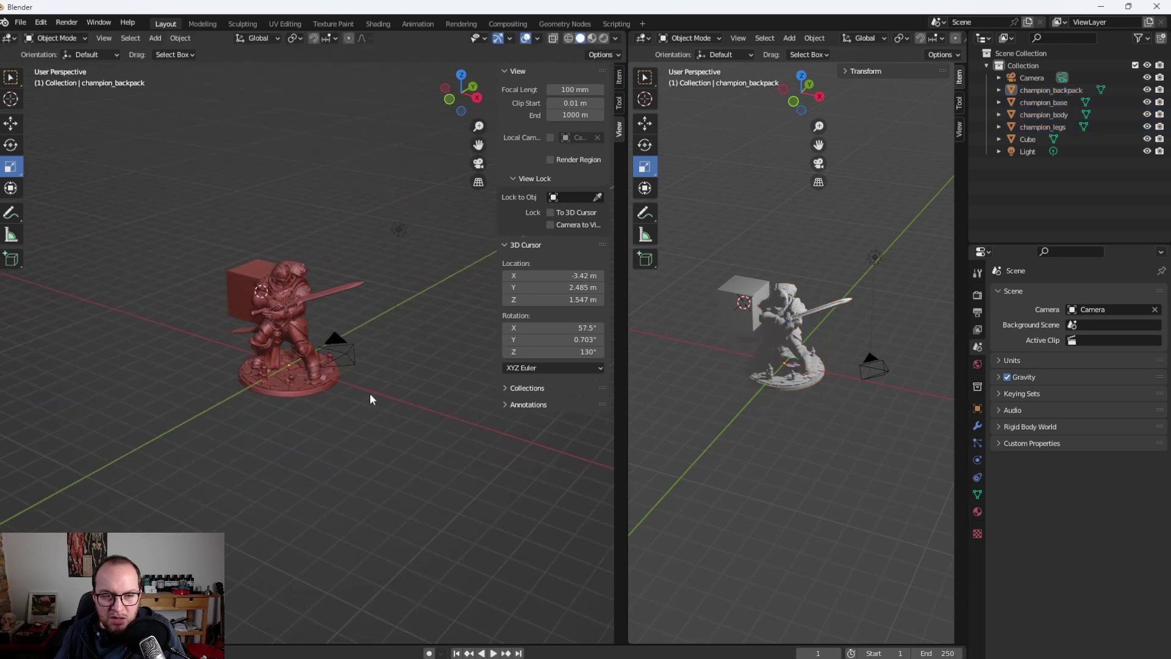
drag(370, 393, 305, 210)
click(146, 291)
click(273, 226)
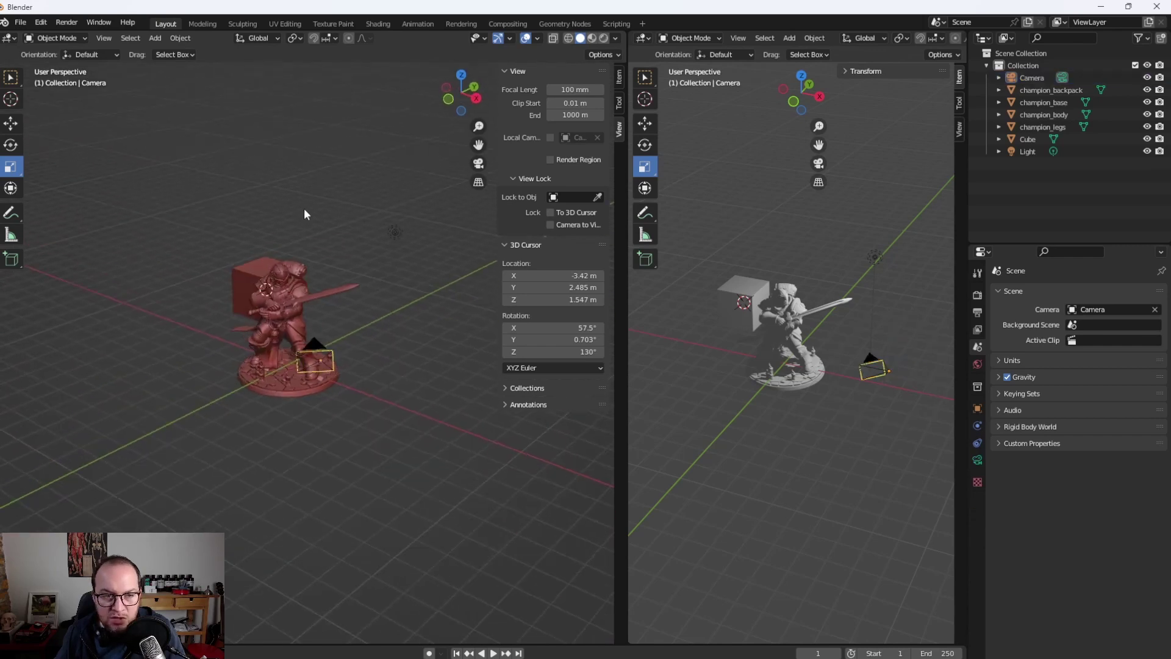
click(239, 267)
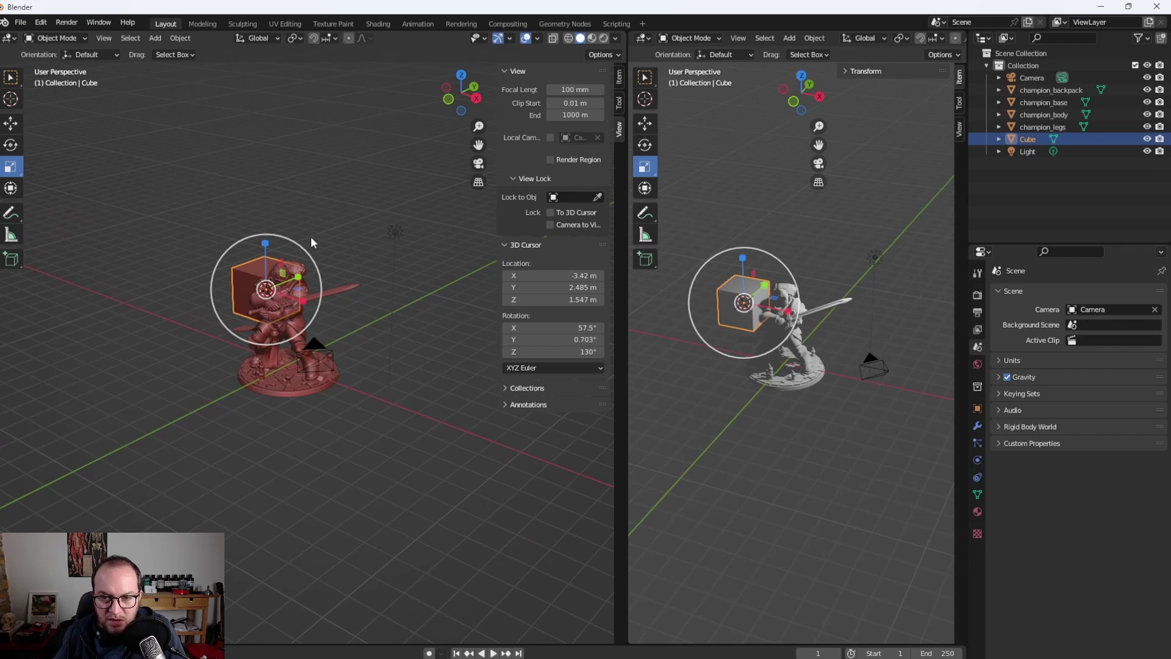
Delete the reference cube and right-click the four selected champion parts in the Outliner
key(Delete)
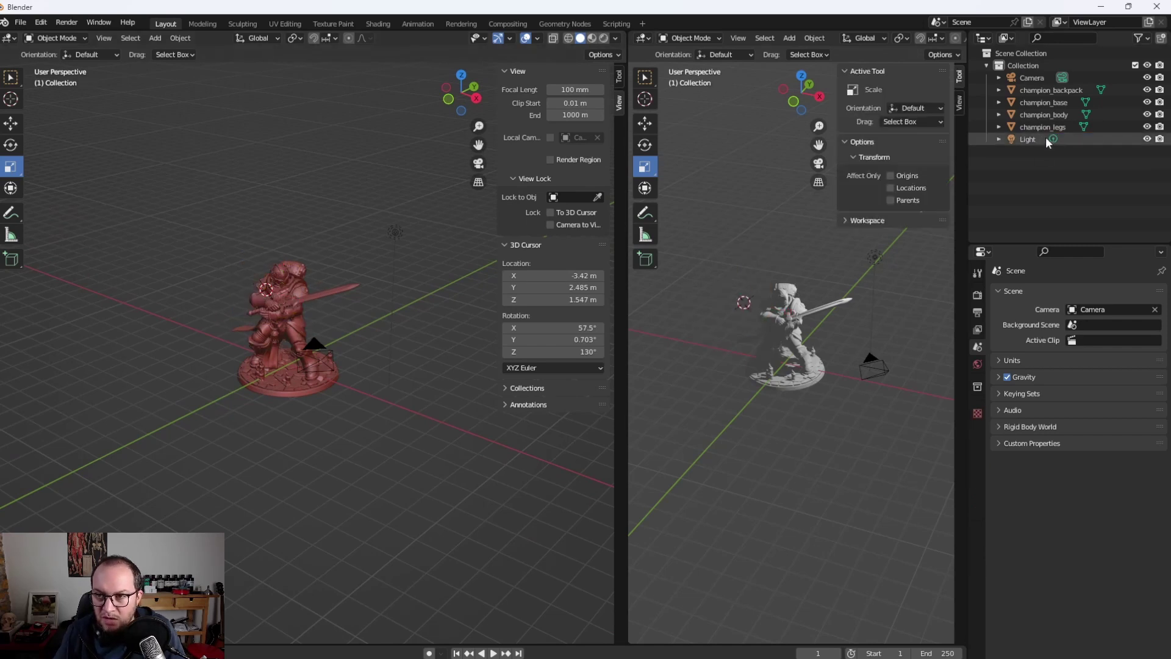
click(1030, 126)
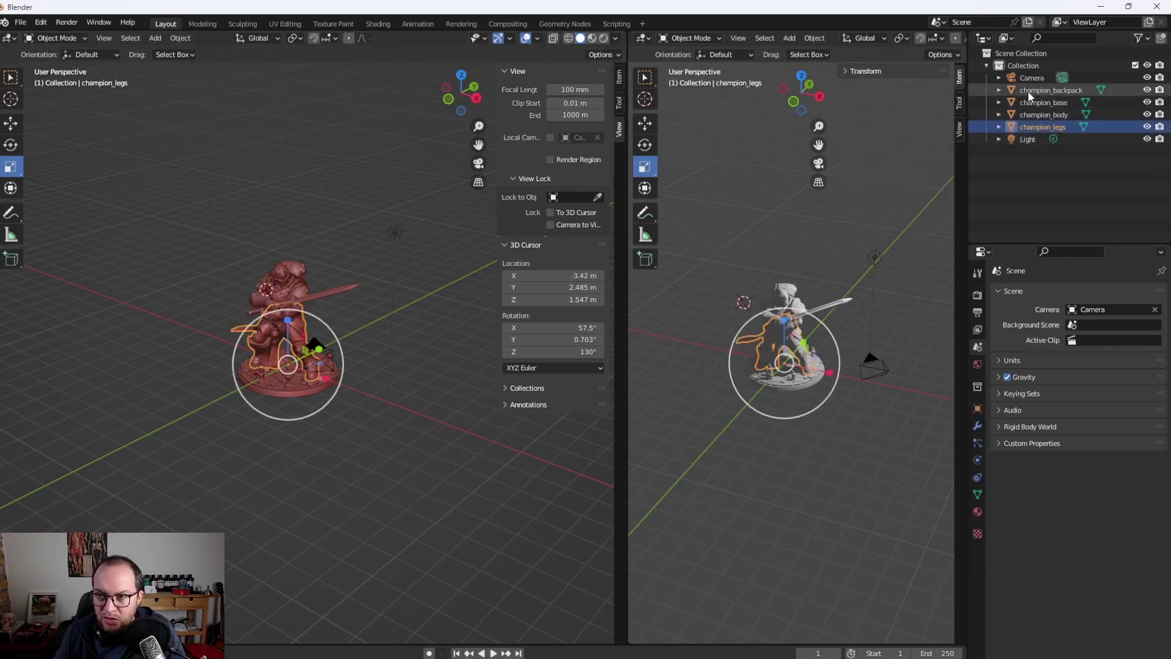
click(1027, 90)
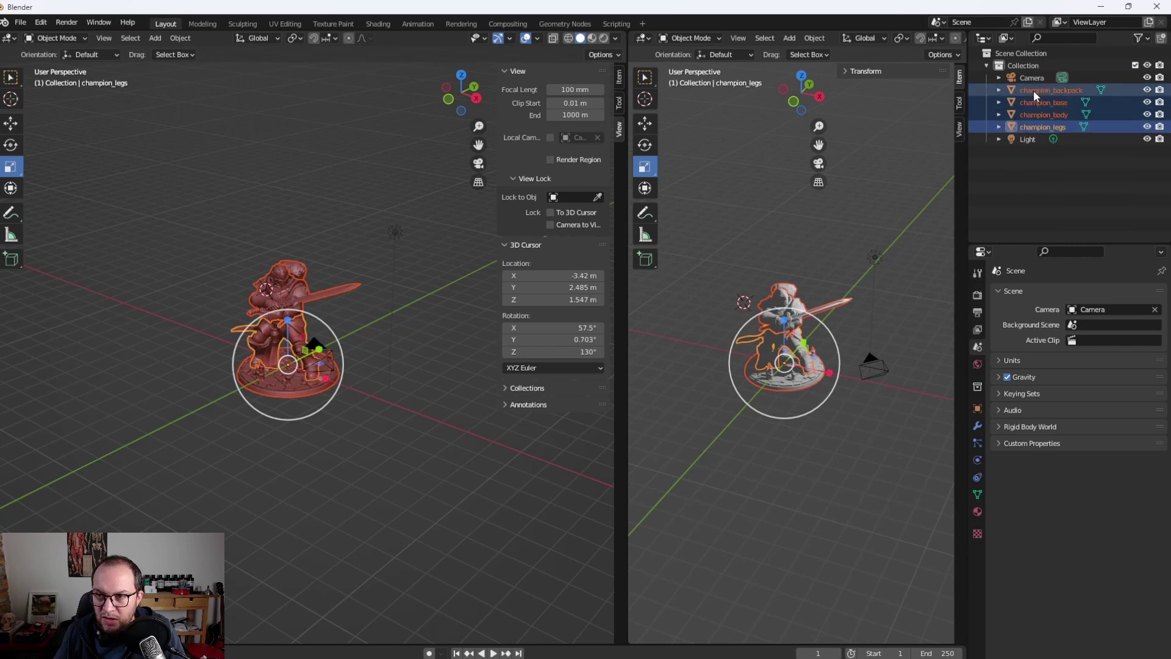
right_click(1033, 90)
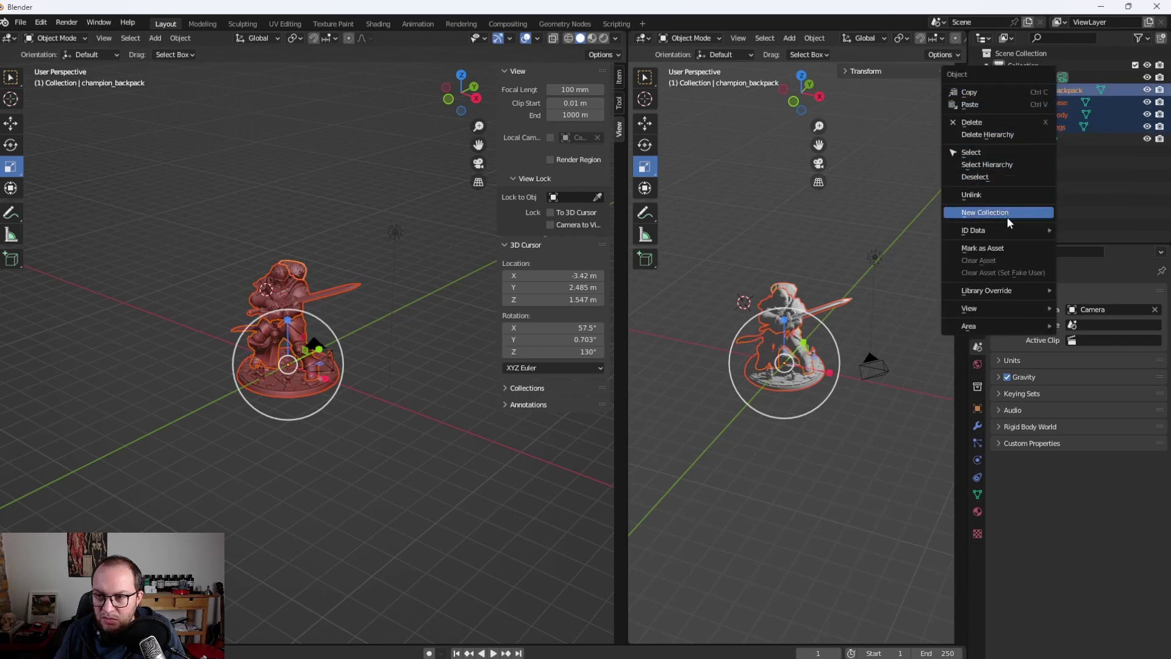
Create a new collection and name it Champion
click(1006, 214)
double_click(1022, 152)
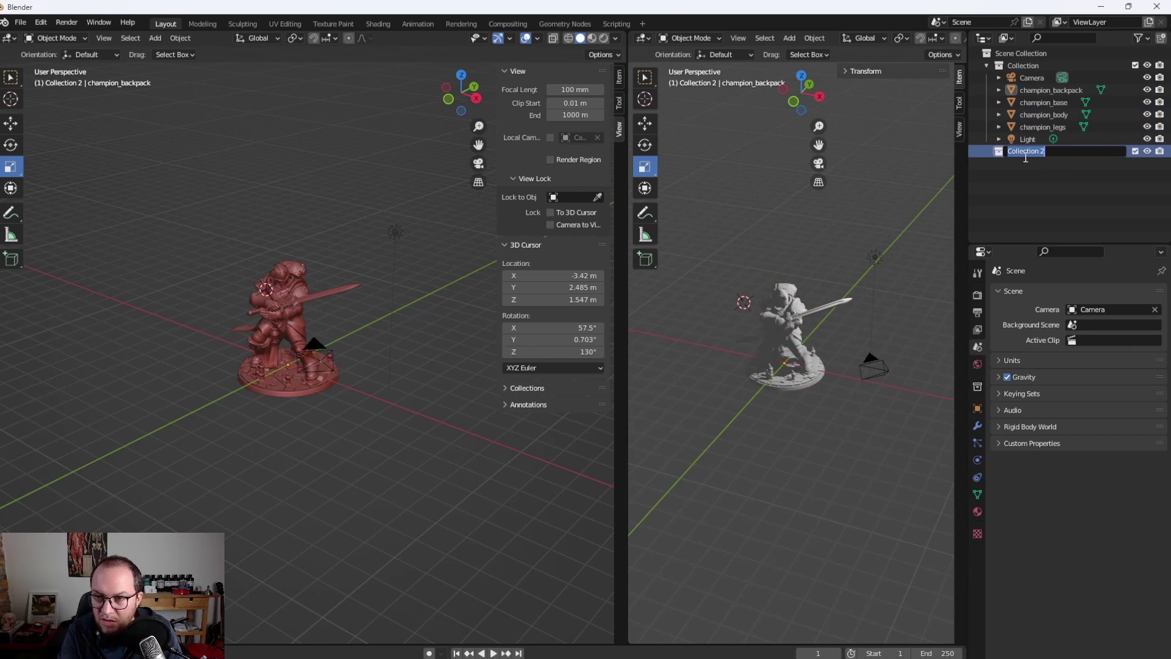
text(Champion)
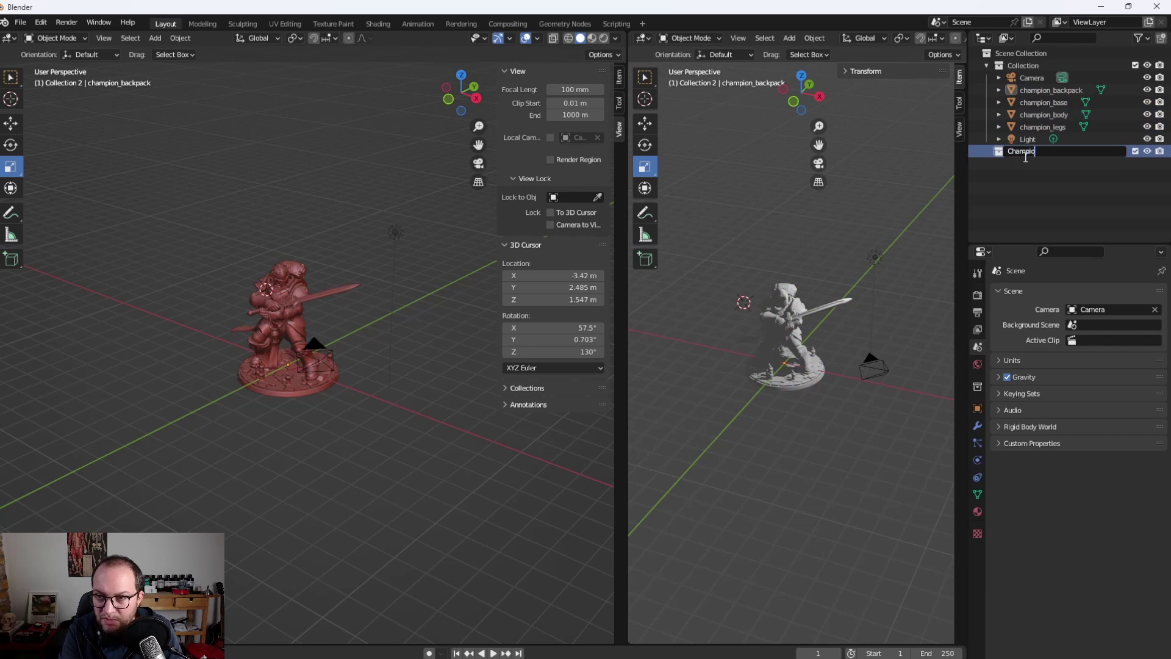
key(Return)
Move the four champion parts into the Champion collection, then deselect them
click(1040, 91)
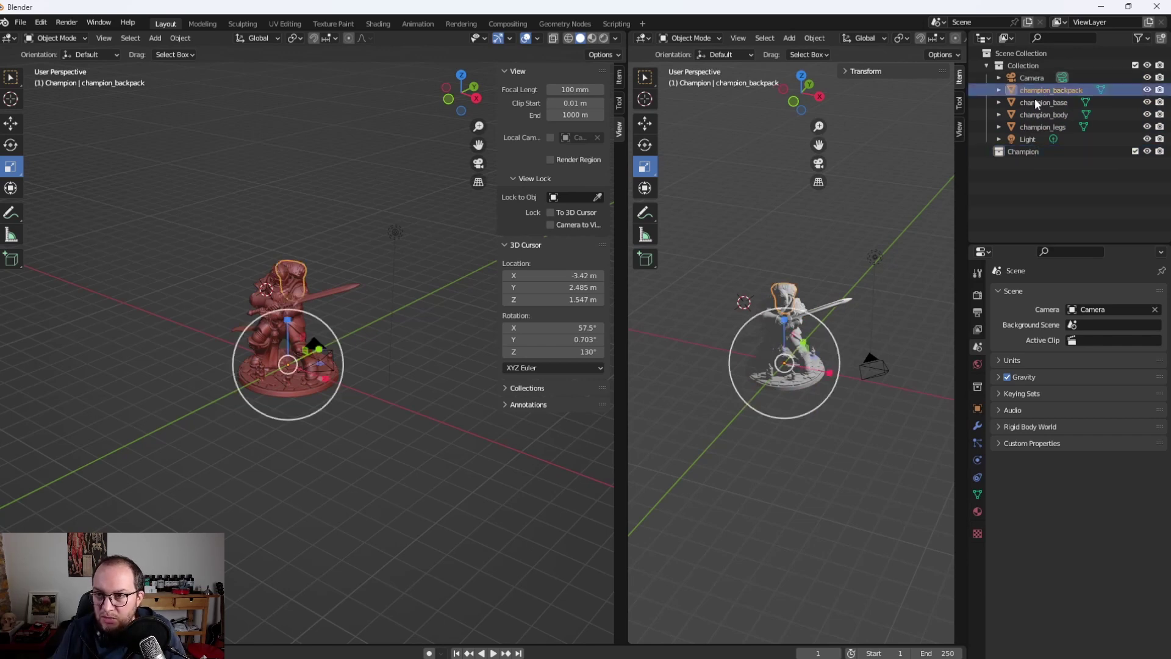
click(1029, 126)
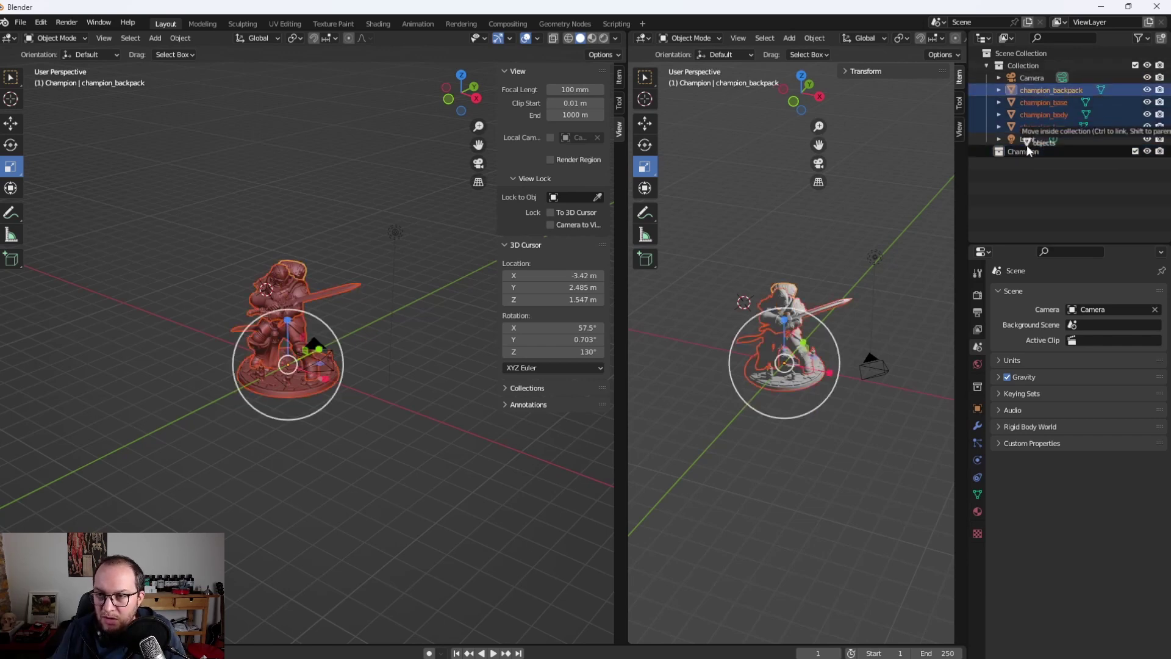
drag(1029, 126, 1022, 146)
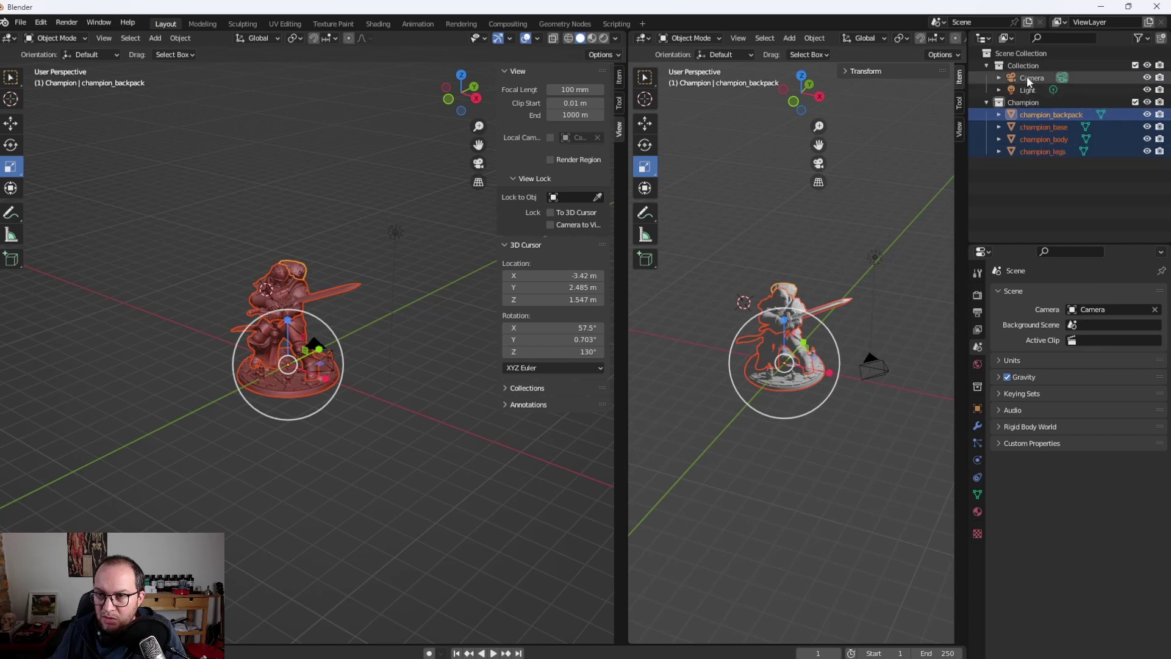
click(1023, 66)
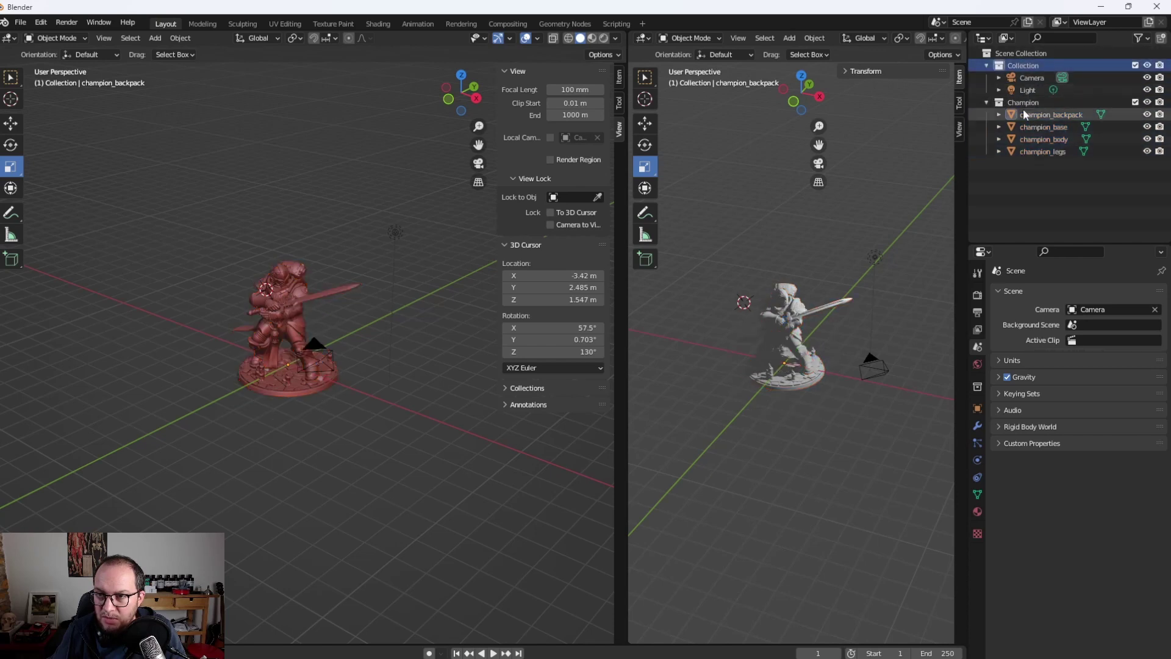
click(1023, 105)
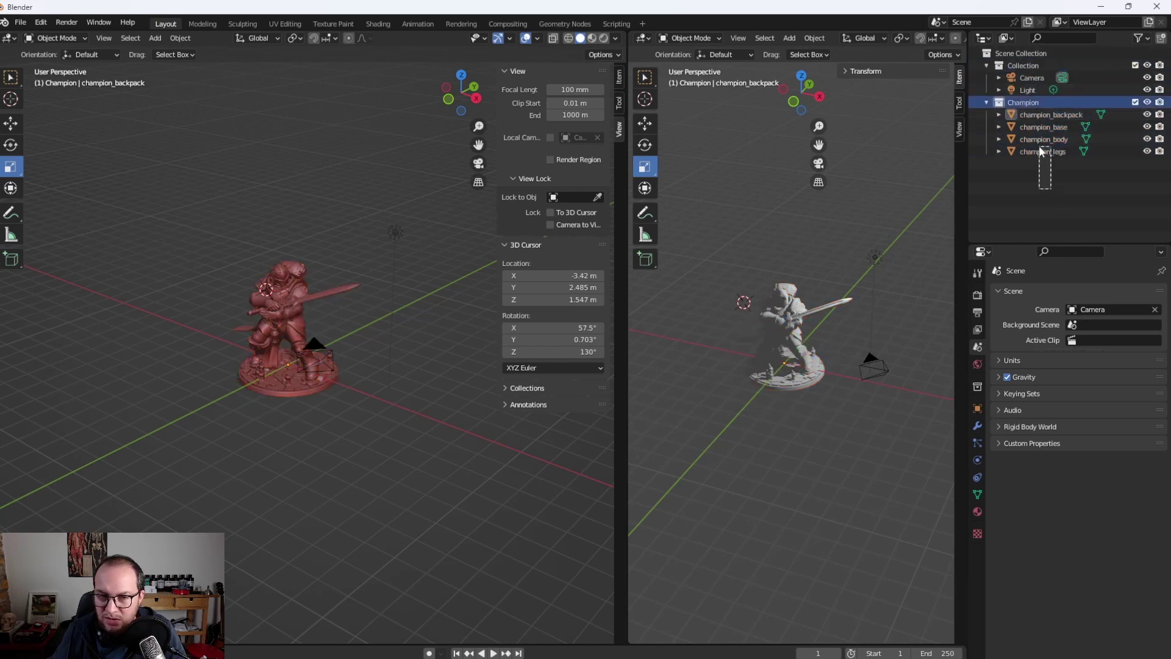
drag(1050, 188, 1040, 139)
click(465, 231)
drag(424, 217, 462, 206)
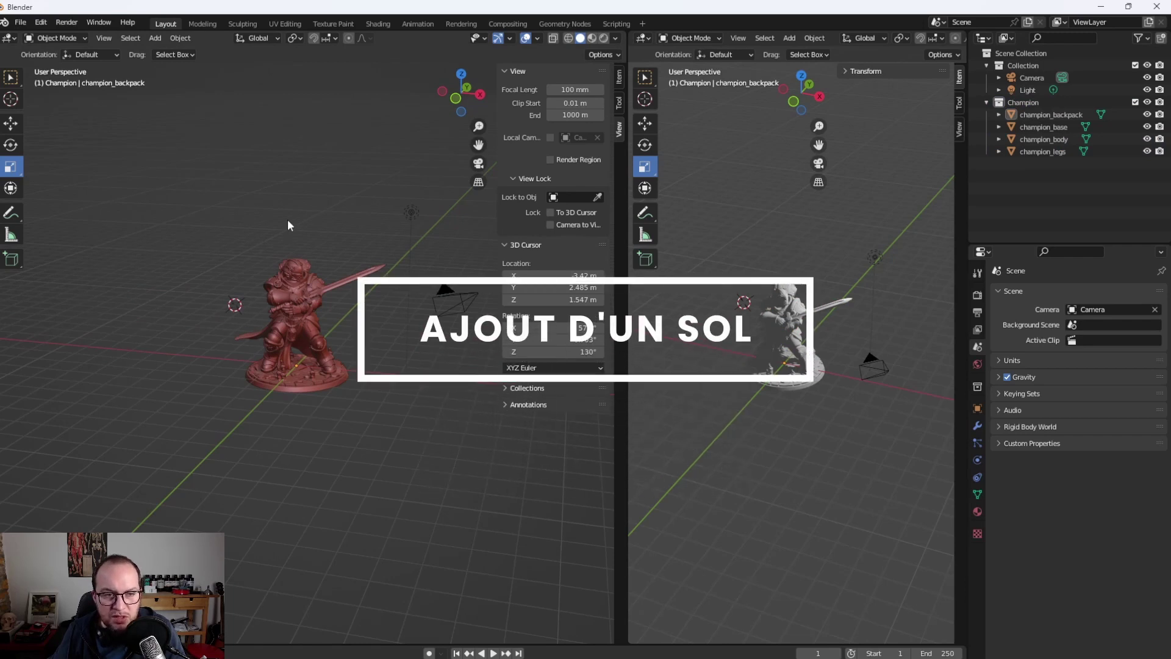
Add a plane to the scene with Shift+A
key(shift+a)
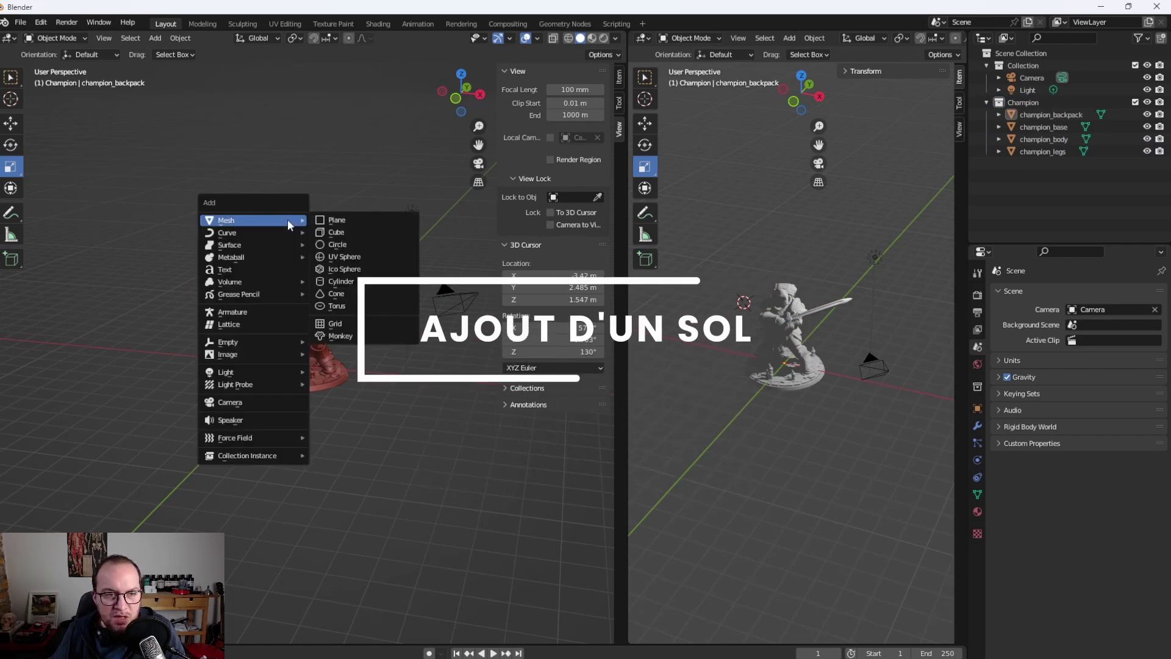
click(342, 221)
drag(376, 205, 297, 221)
click(317, 203)
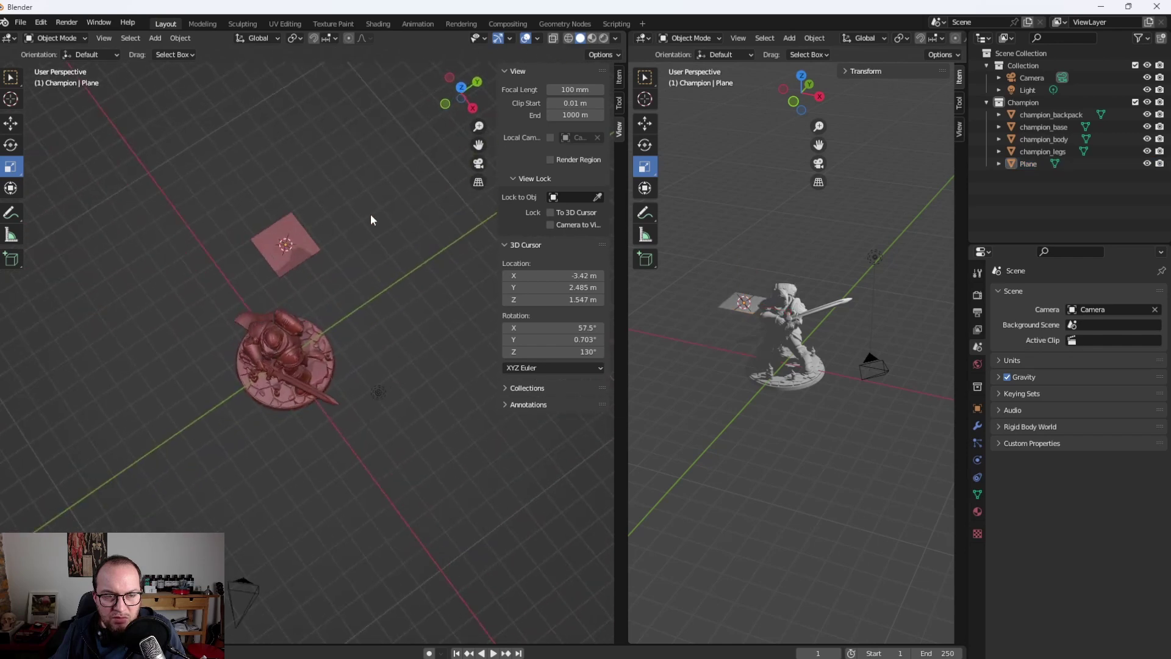
Select the plane beside the champion and show its Item transform properties
drag(371, 213, 312, 316)
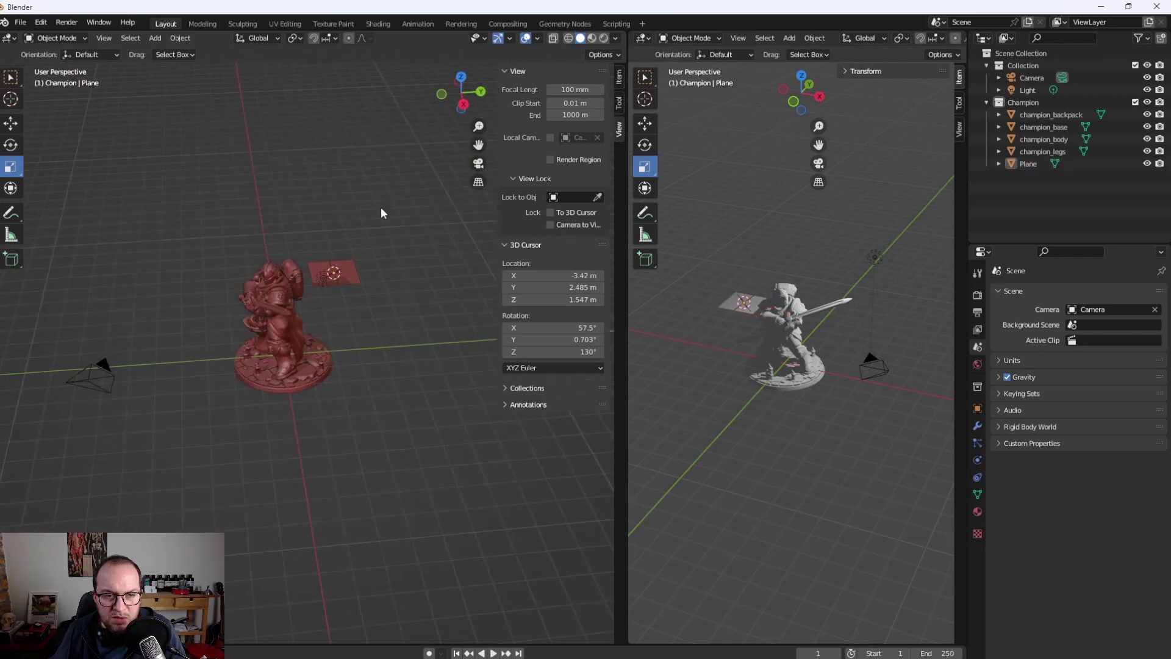
drag(382, 212, 91, 215)
click(11, 124)
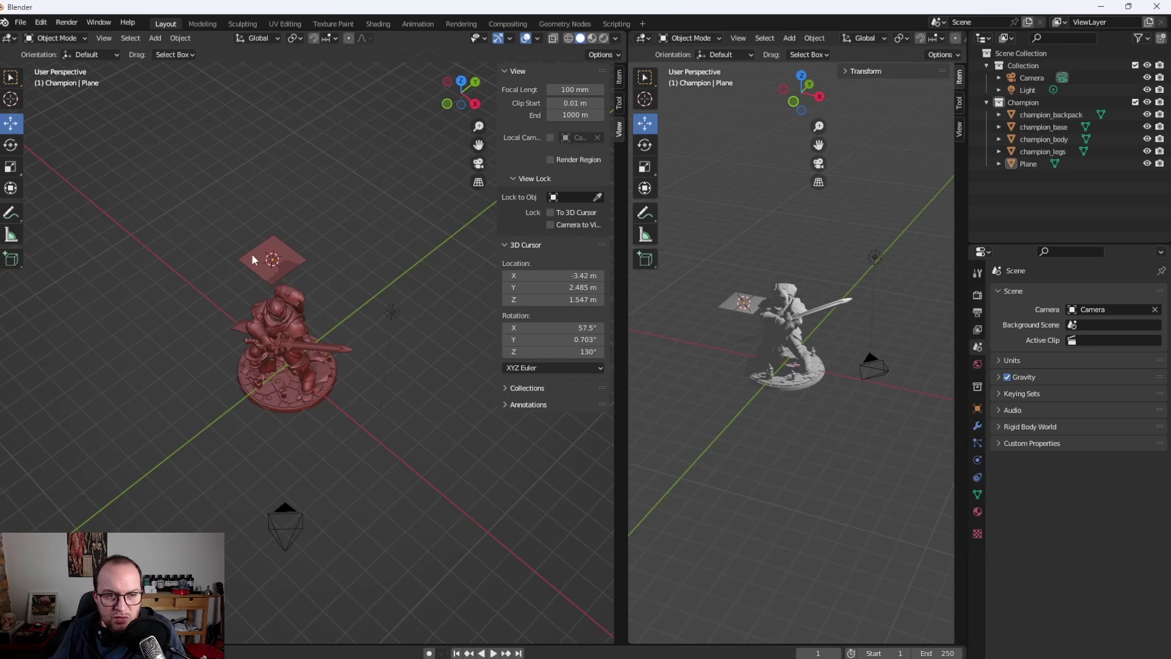
click(252, 258)
drag(422, 200, 419, 183)
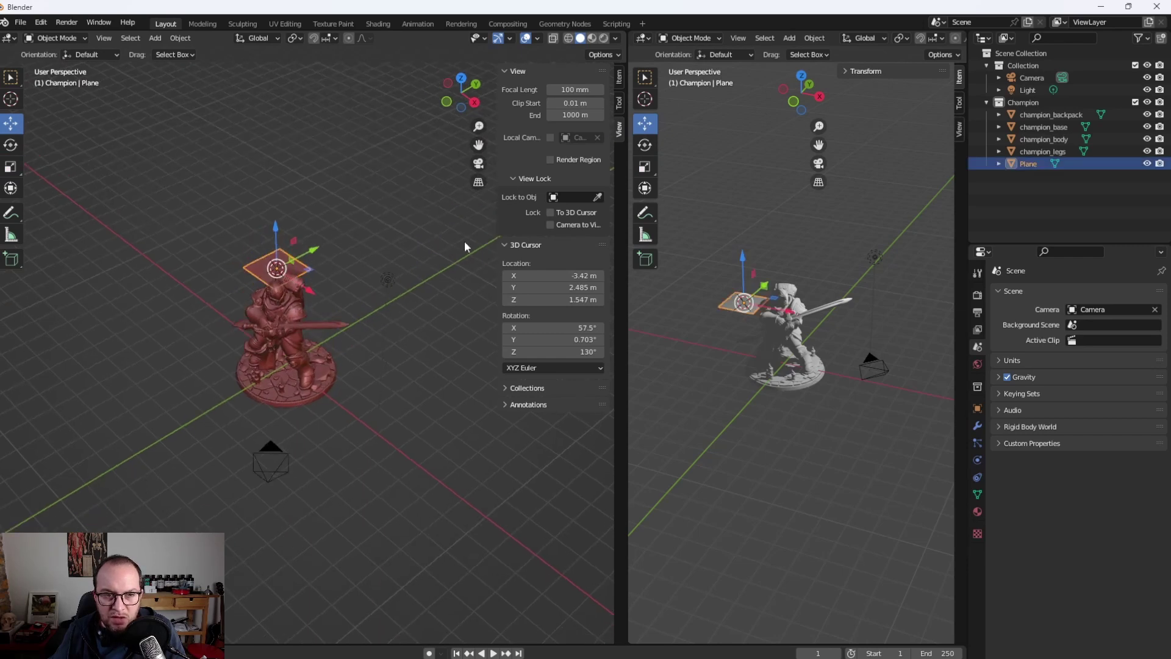
click(619, 78)
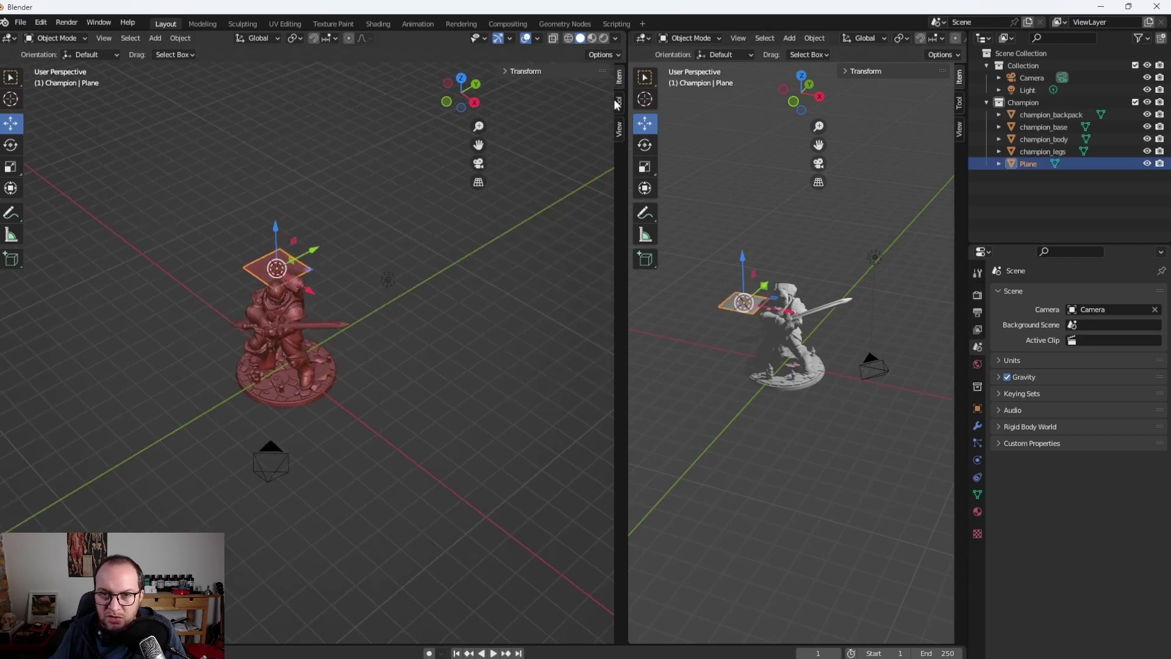
Set the plane's location X, Y and Z to 0
click(504, 71)
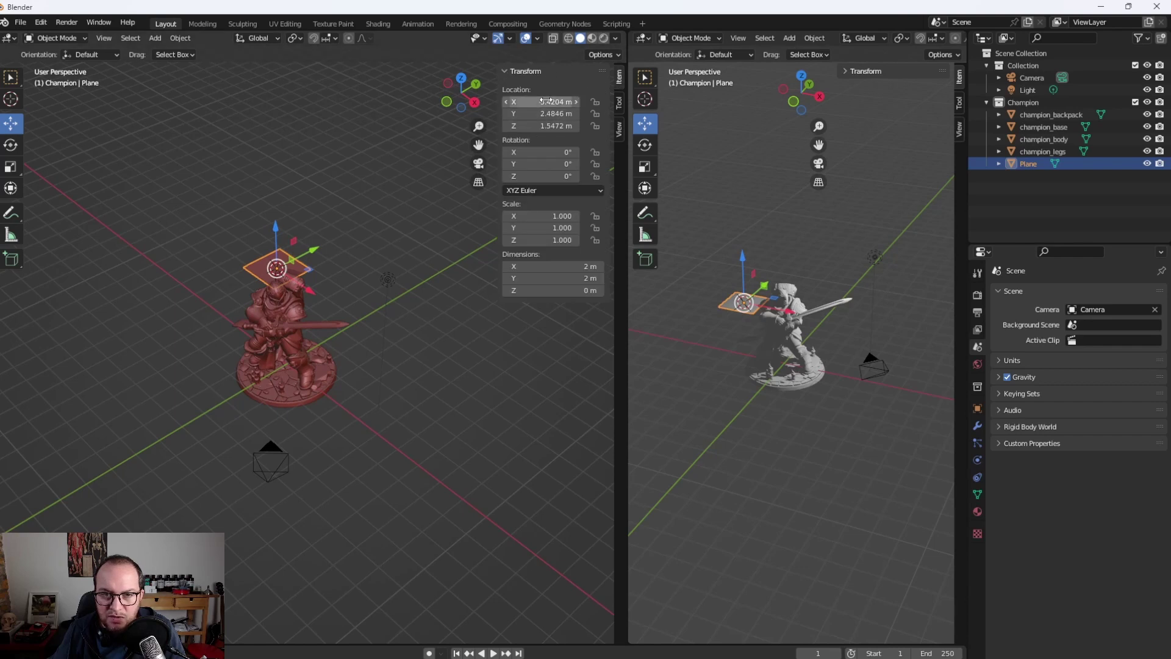
drag(345, 217, 561, 131)
click(547, 102)
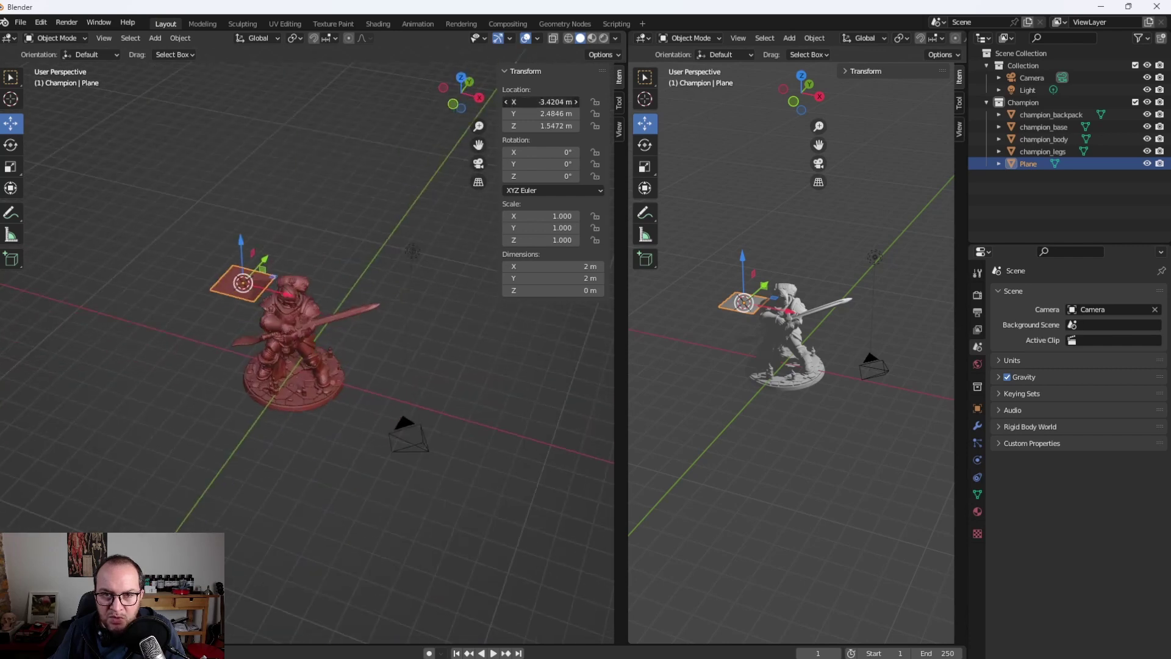
text(0)
key(Tab)
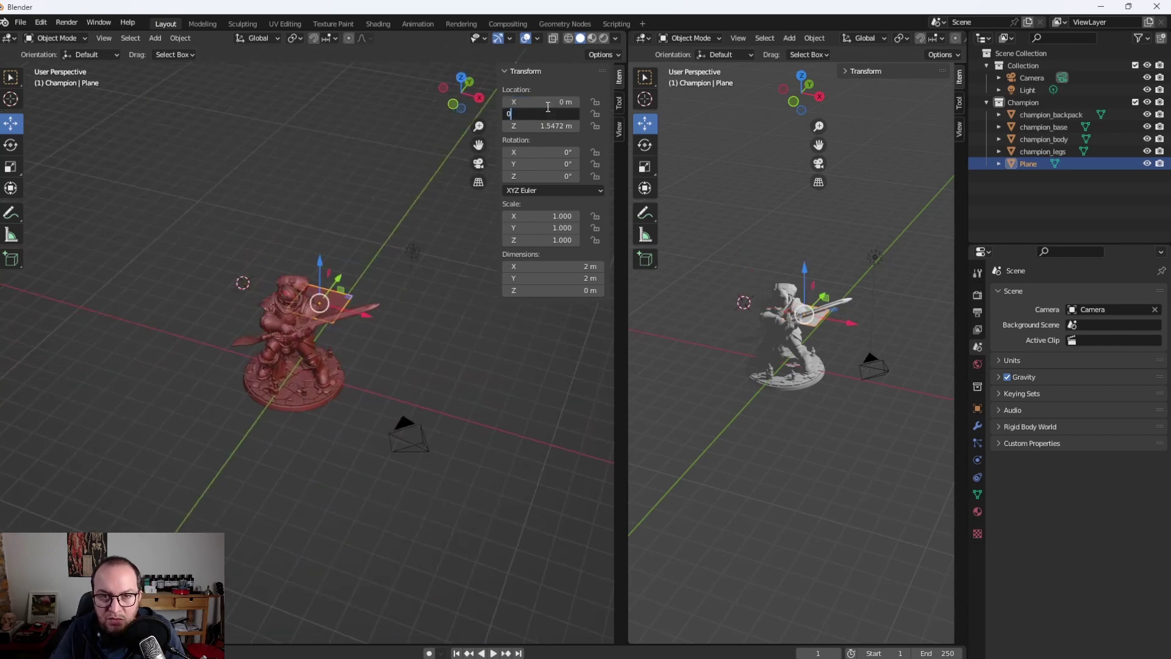
text(0)
key(Tab)
text(0)
key(Return)
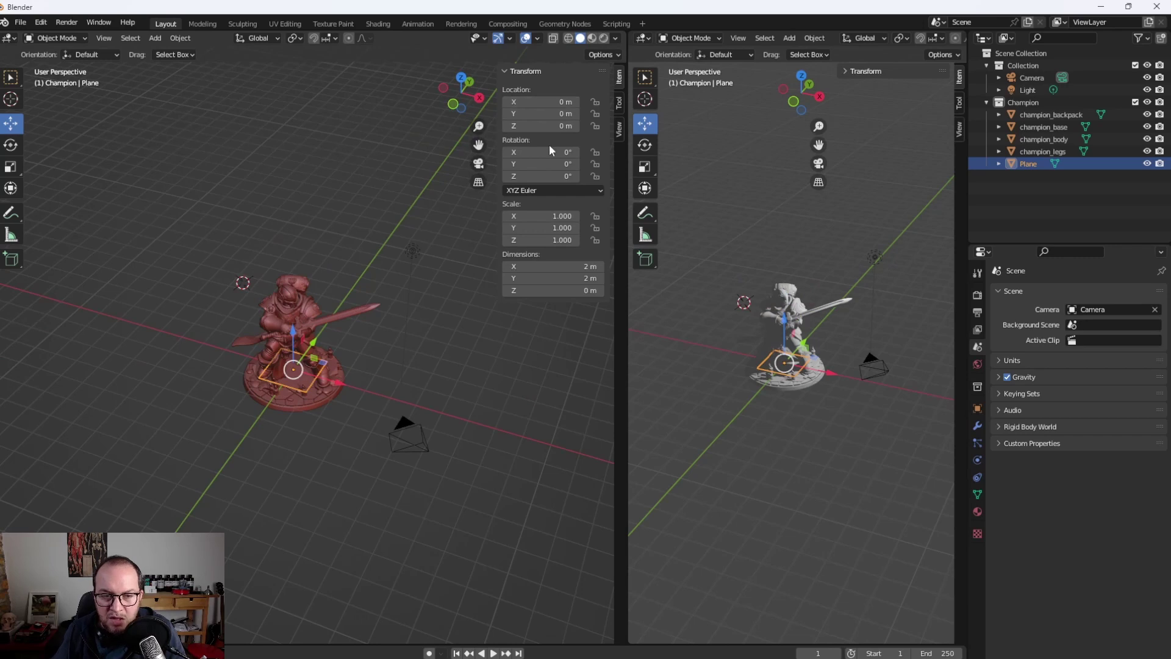
Scale the plane to 200 × 200 × 1 and deselect it
drag(427, 257, 408, 237)
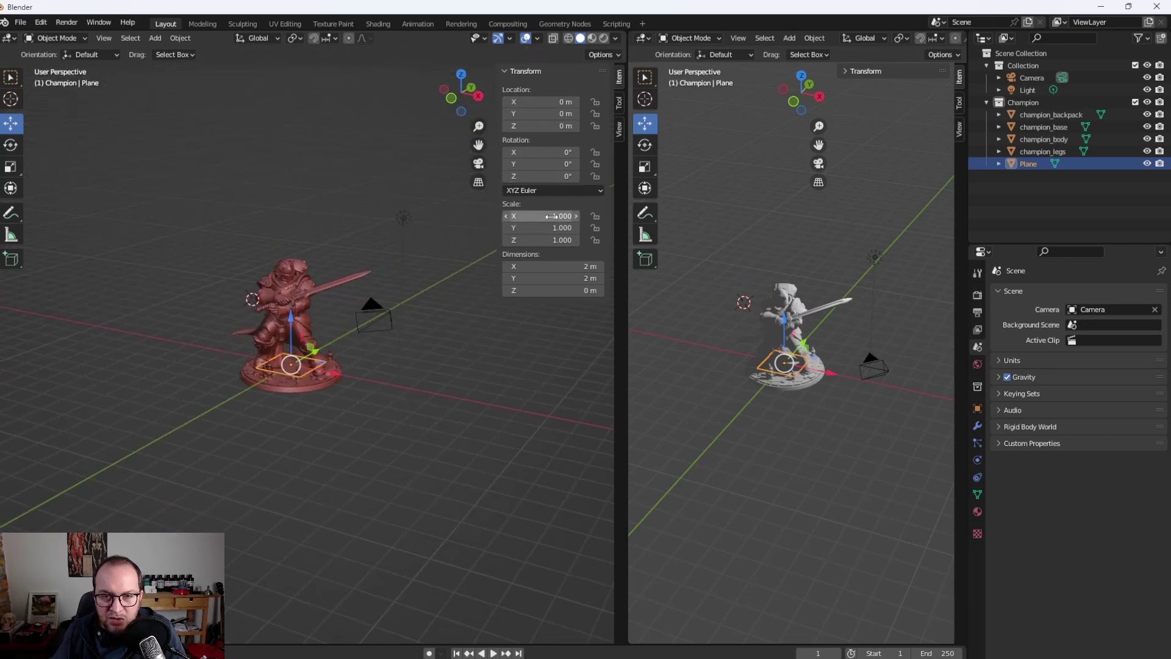
click(552, 217)
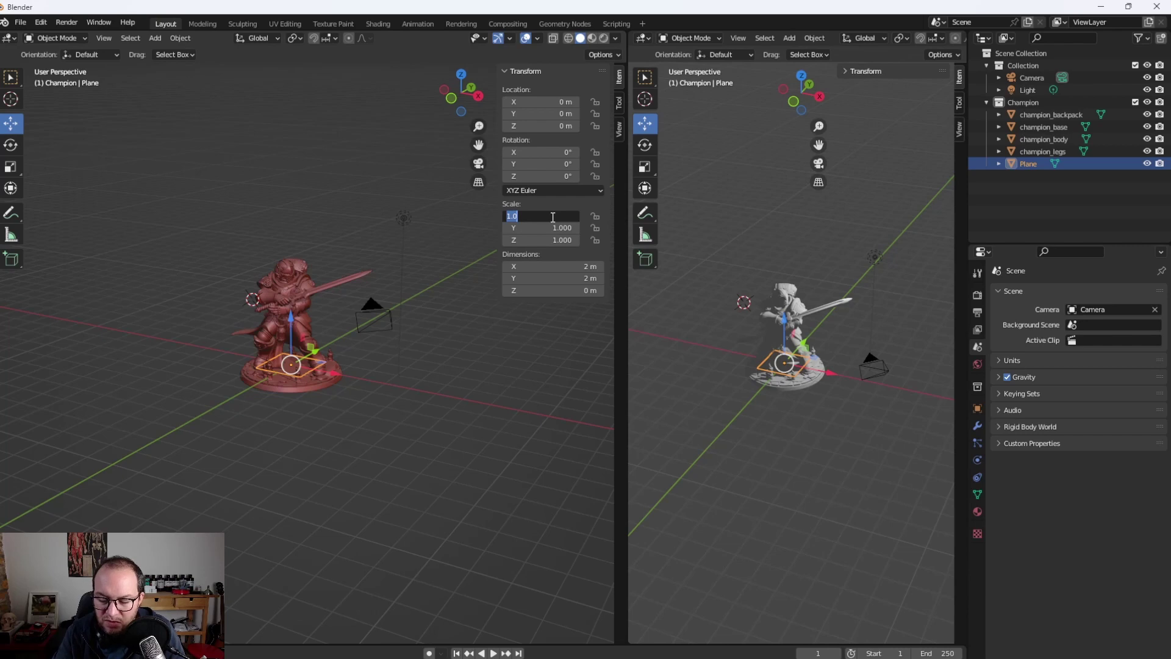
text(200)
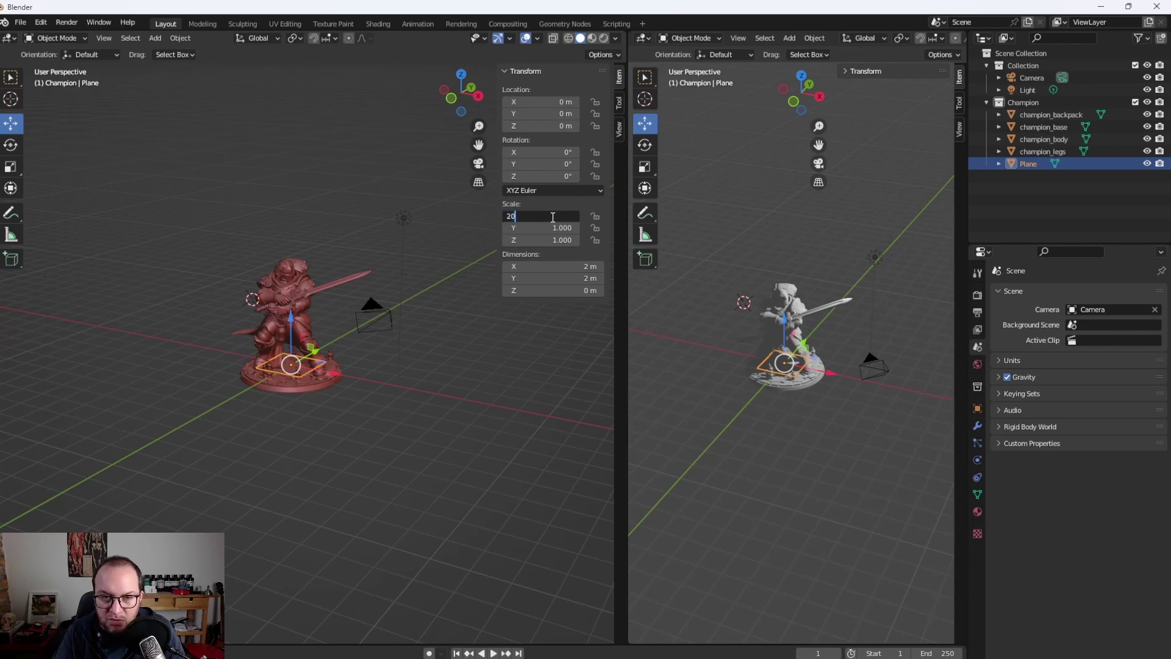
key(Tab)
key(Tab)
text(200)
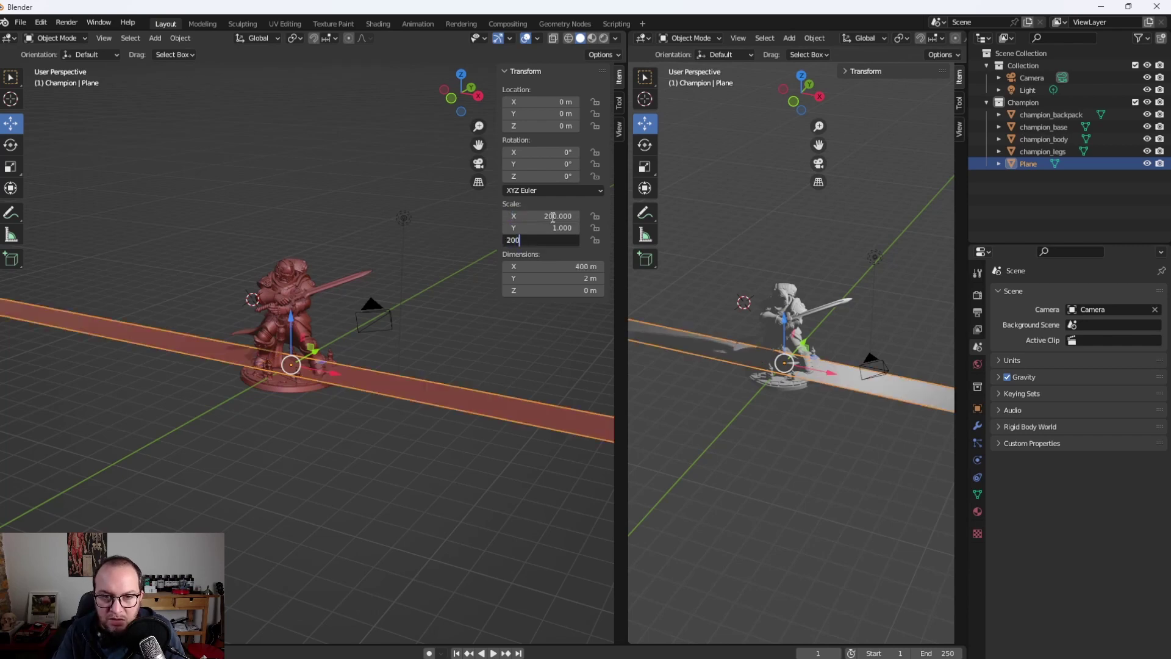
key(Return)
click(547, 228)
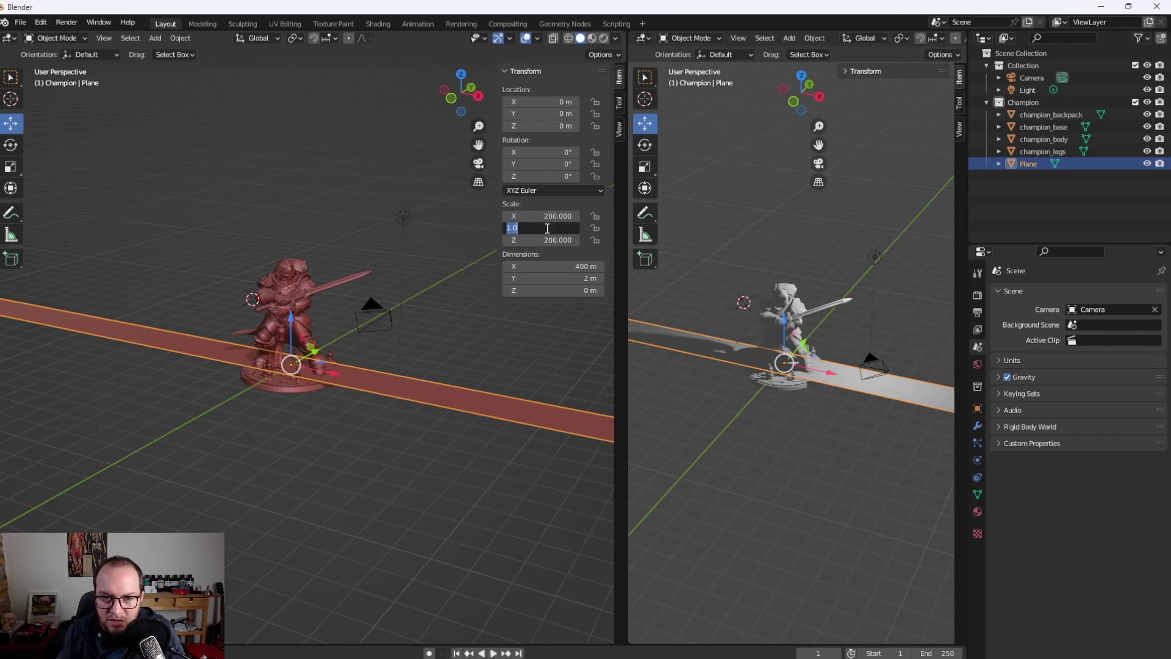
text(200)
key(Return)
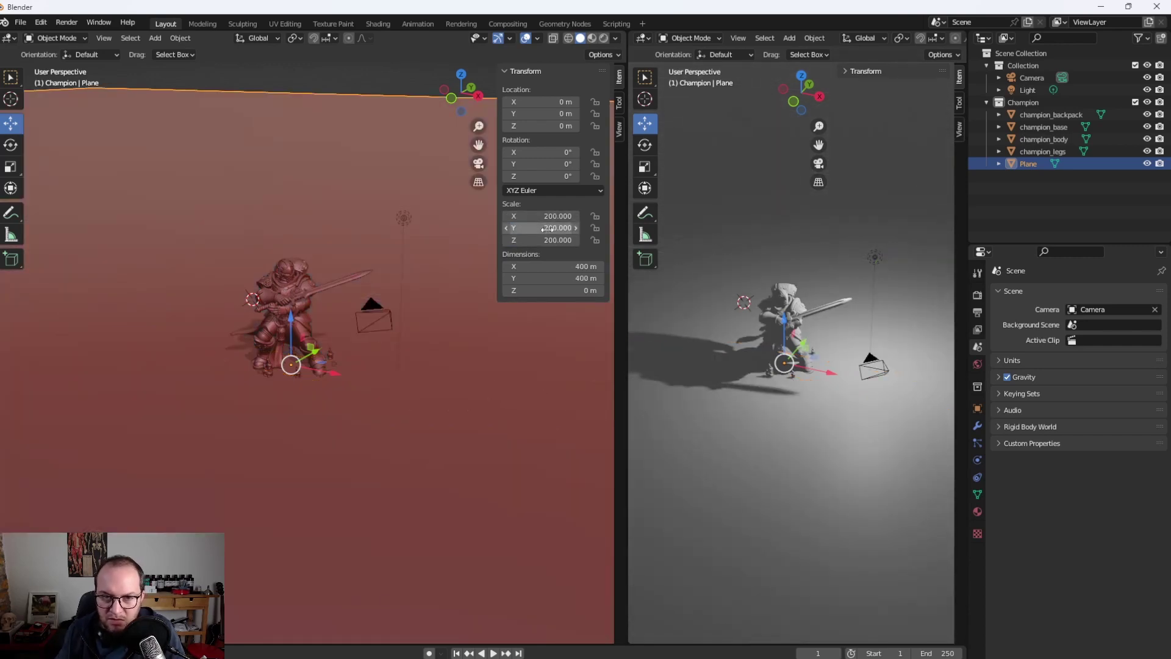
click(552, 240)
text(1.000)
key(Return)
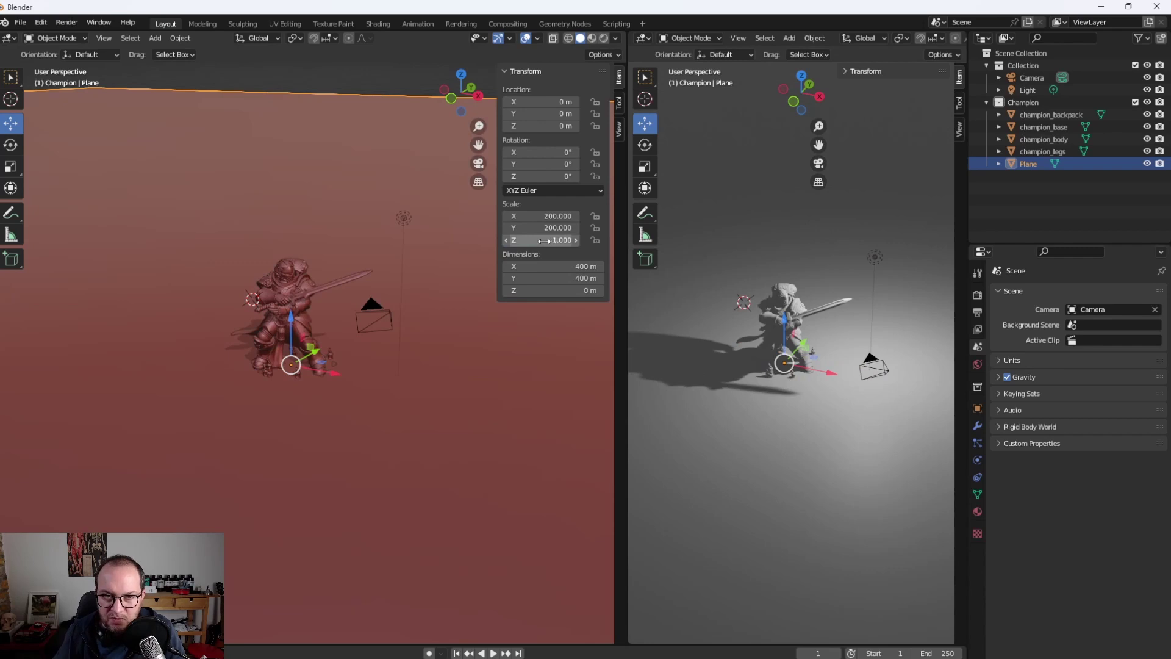
click(335, 74)
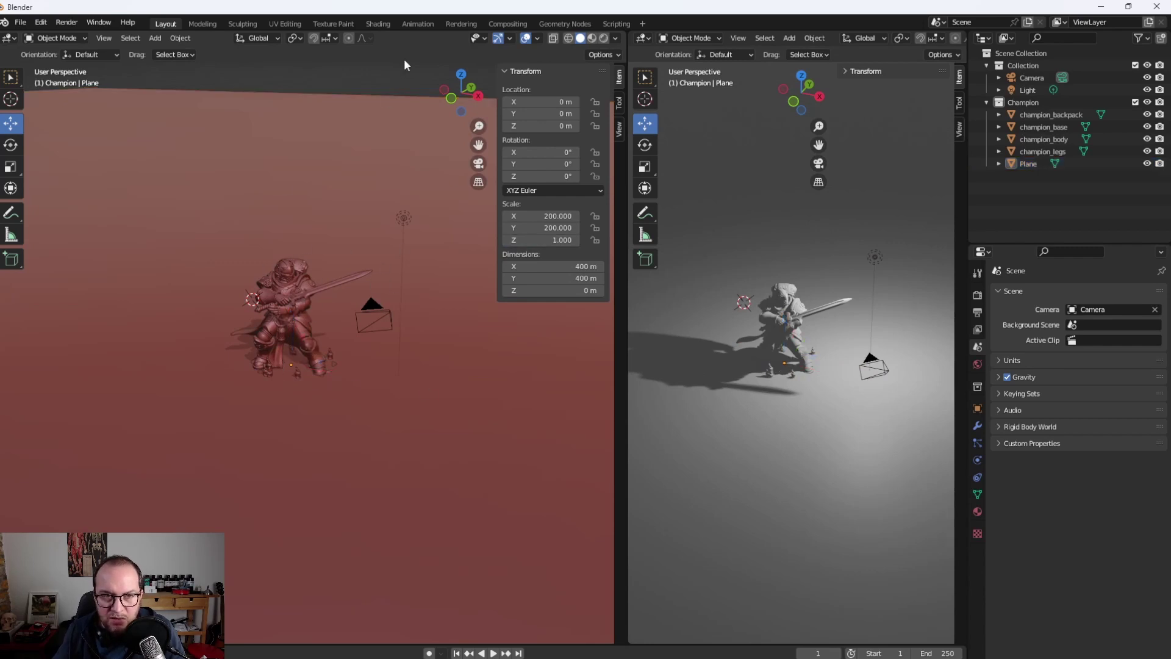
drag(388, 79, 373, 95)
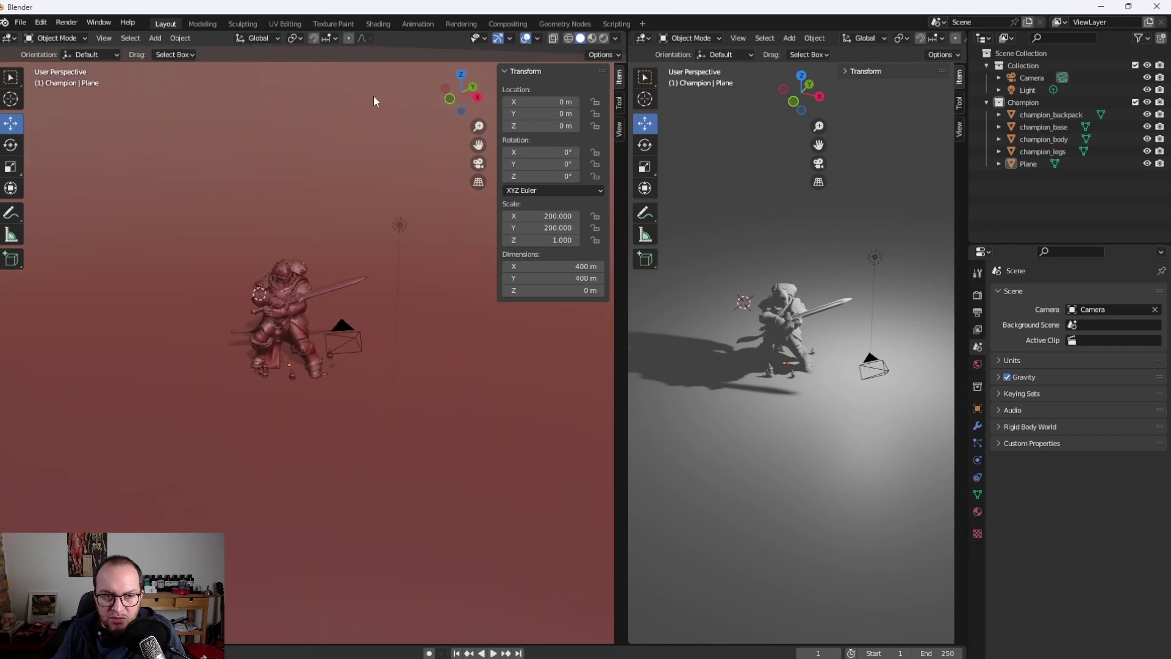
Switch the left viewport's MatCap from red to a light grey matcap, trying one grey before a lighter one
click(614, 37)
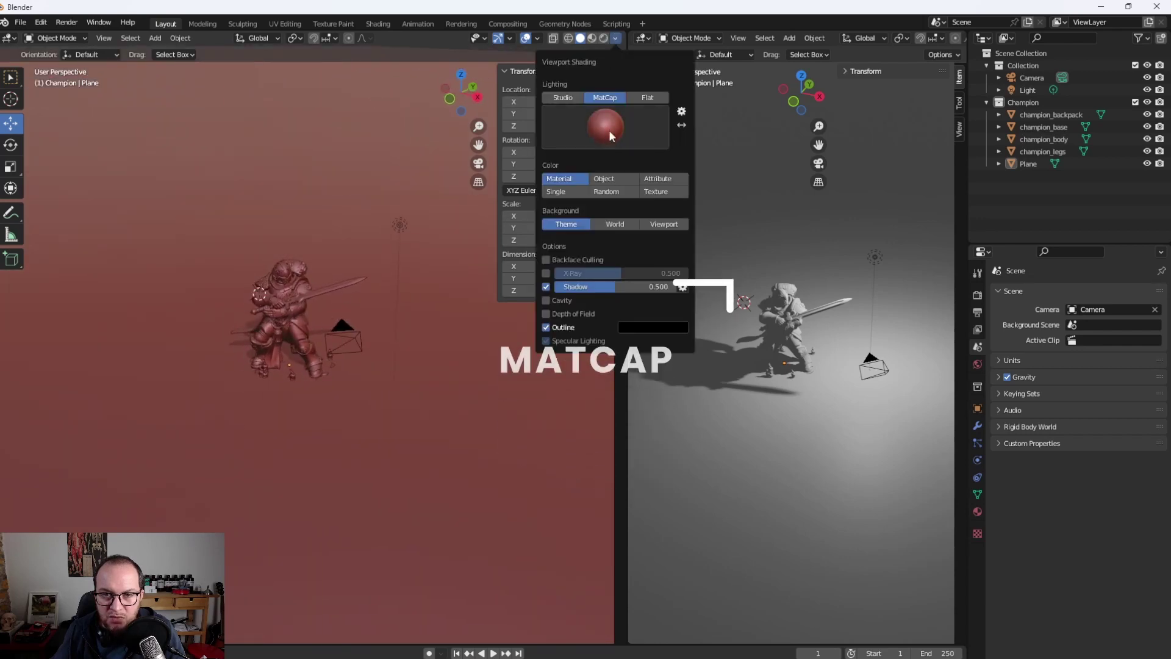
click(603, 127)
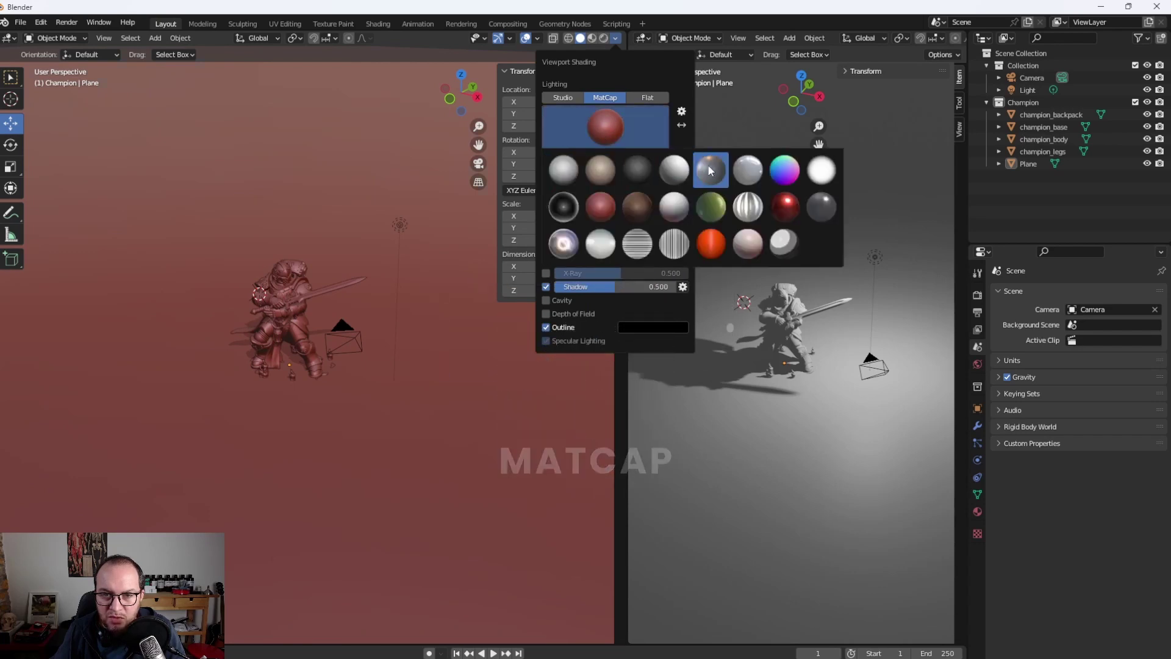
click(708, 171)
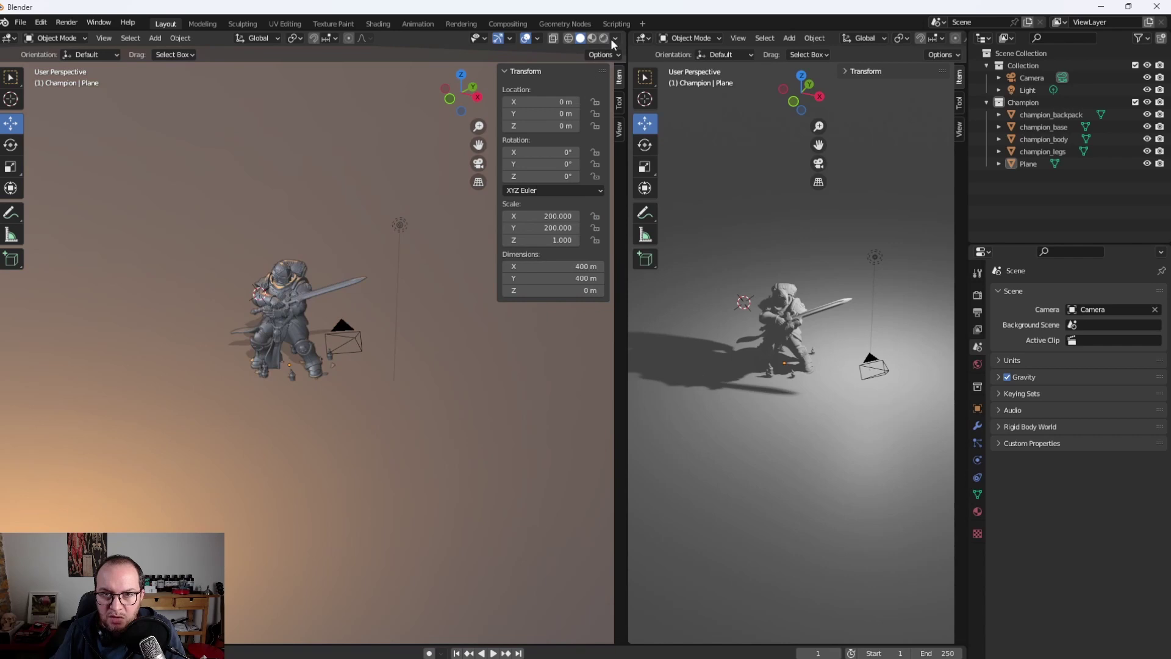
click(616, 38)
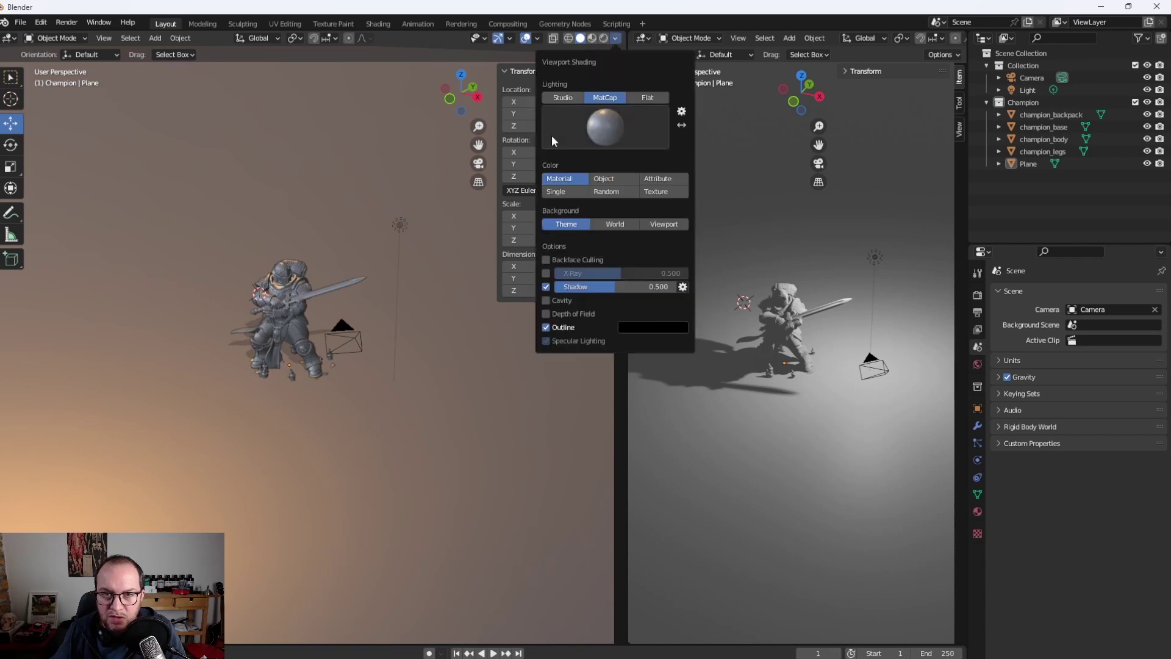
click(605, 126)
click(561, 169)
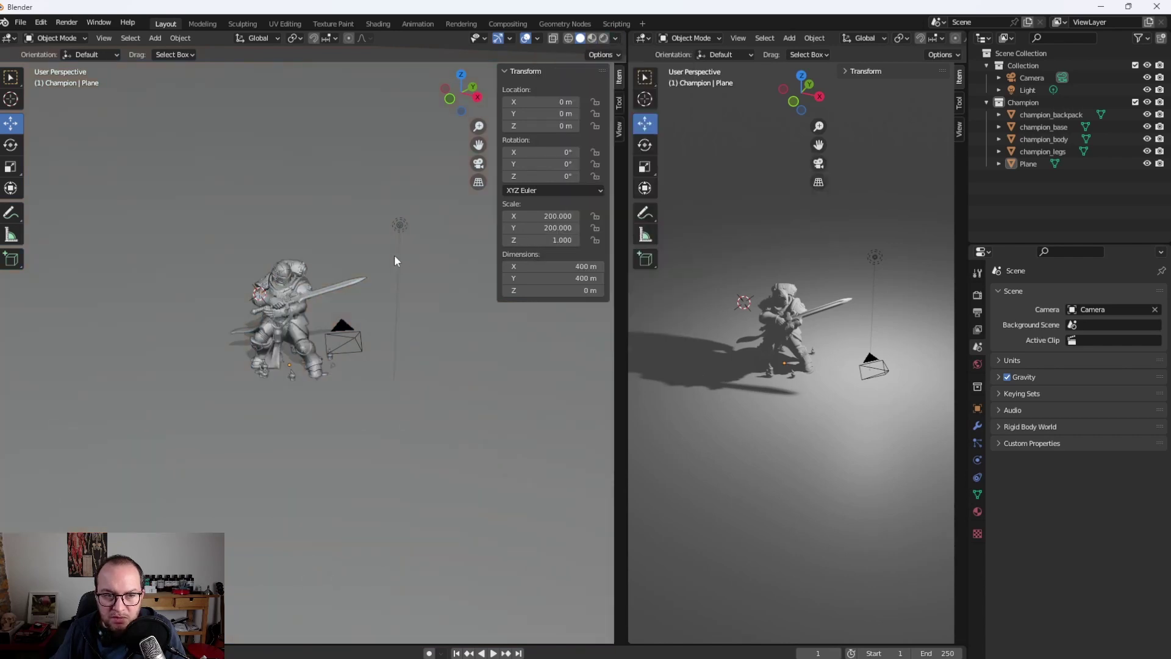
drag(394, 254, 387, 245)
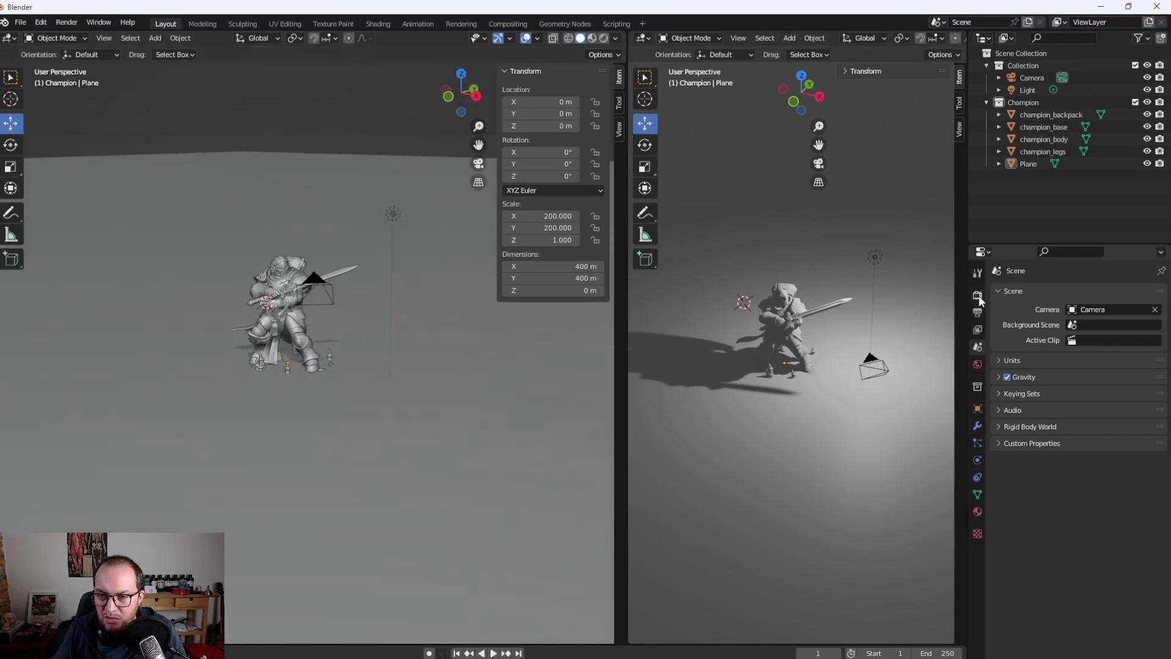
Show Render Properties and zoom and orbit the right viewport close onto the champion
click(978, 296)
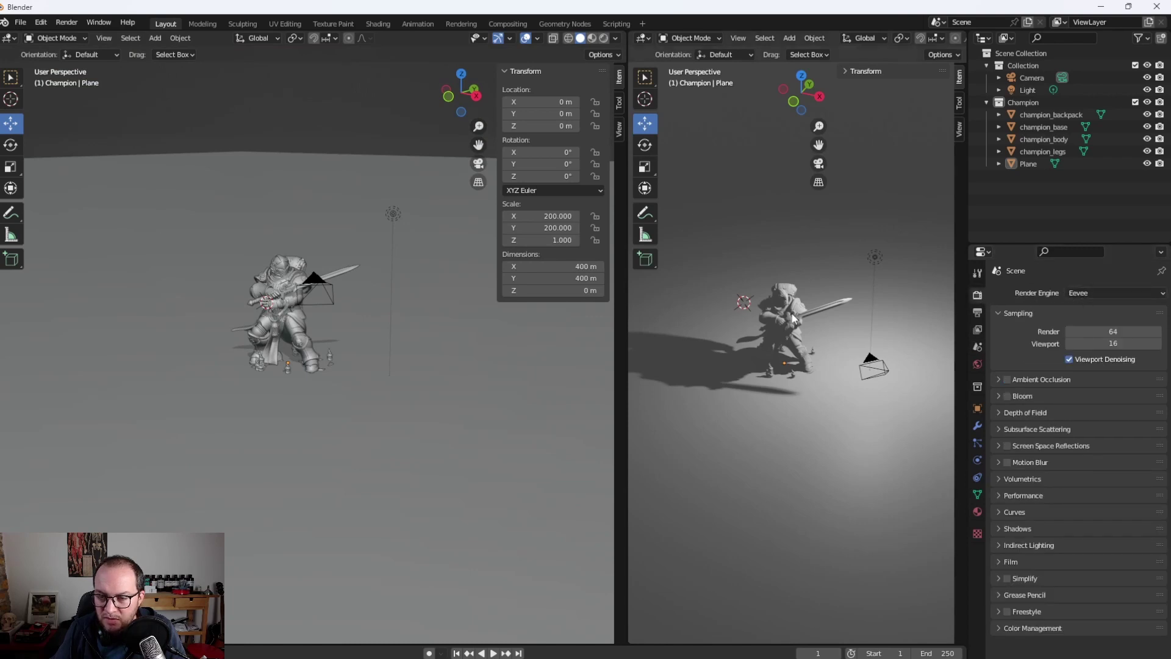
scroll(up, 3)
scroll(up, 3)
scroll(up, 3)
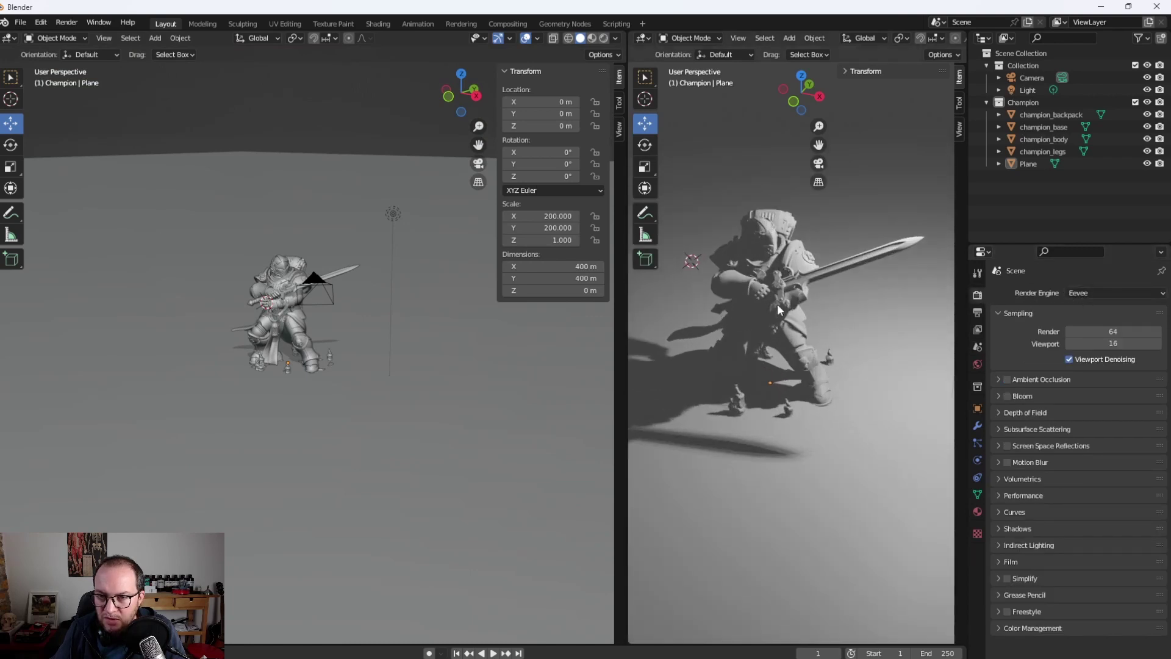
drag(789, 321, 807, 271)
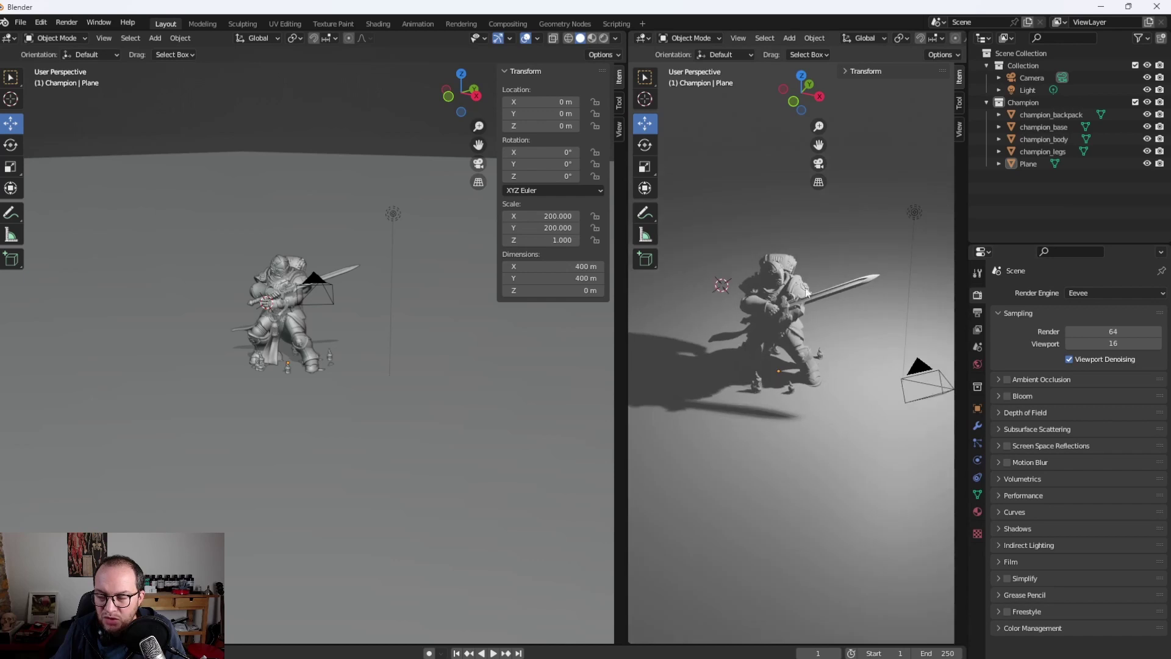
Select the light and switch the render engine from Eevee to Cycles
click(943, 180)
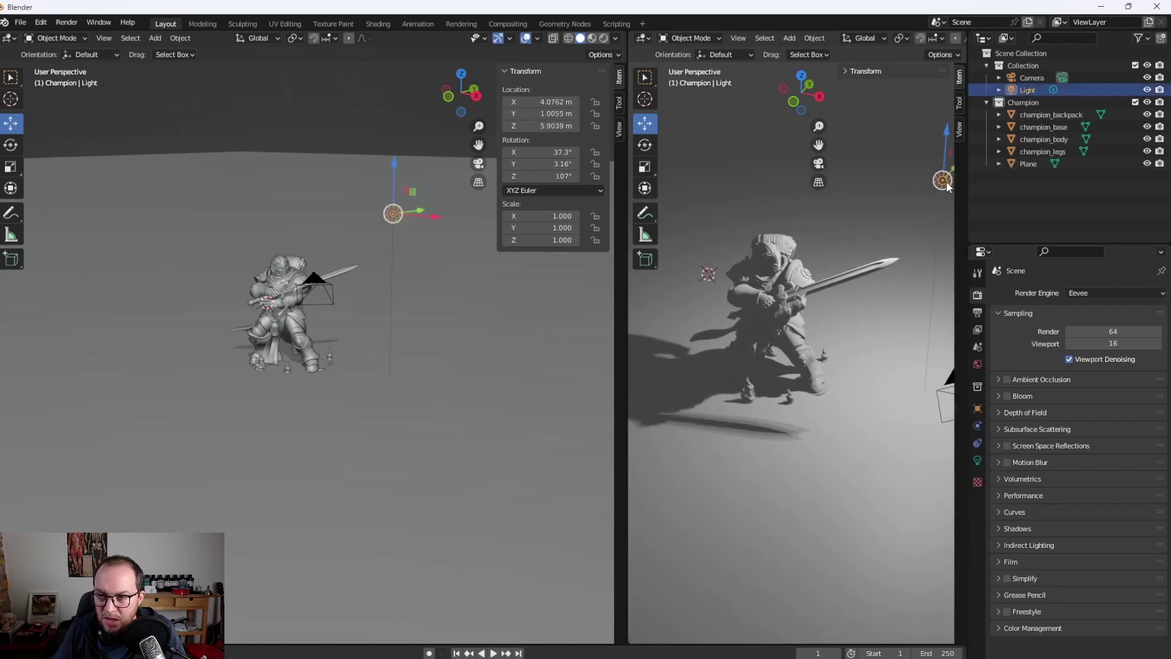
click(1088, 293)
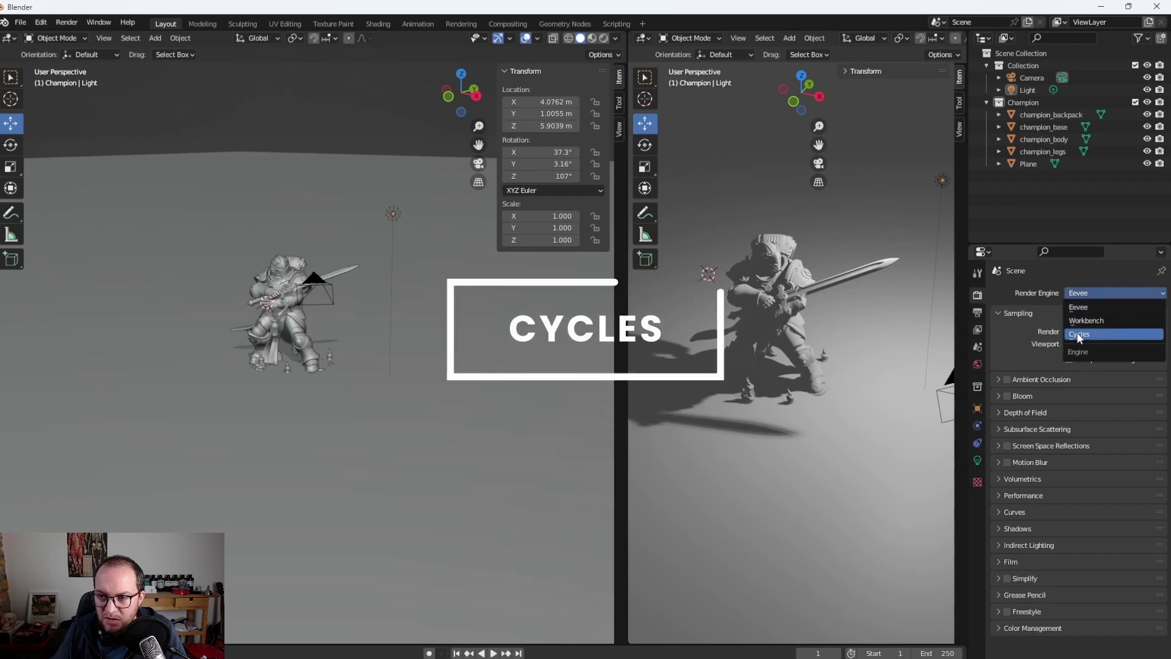
click(1078, 334)
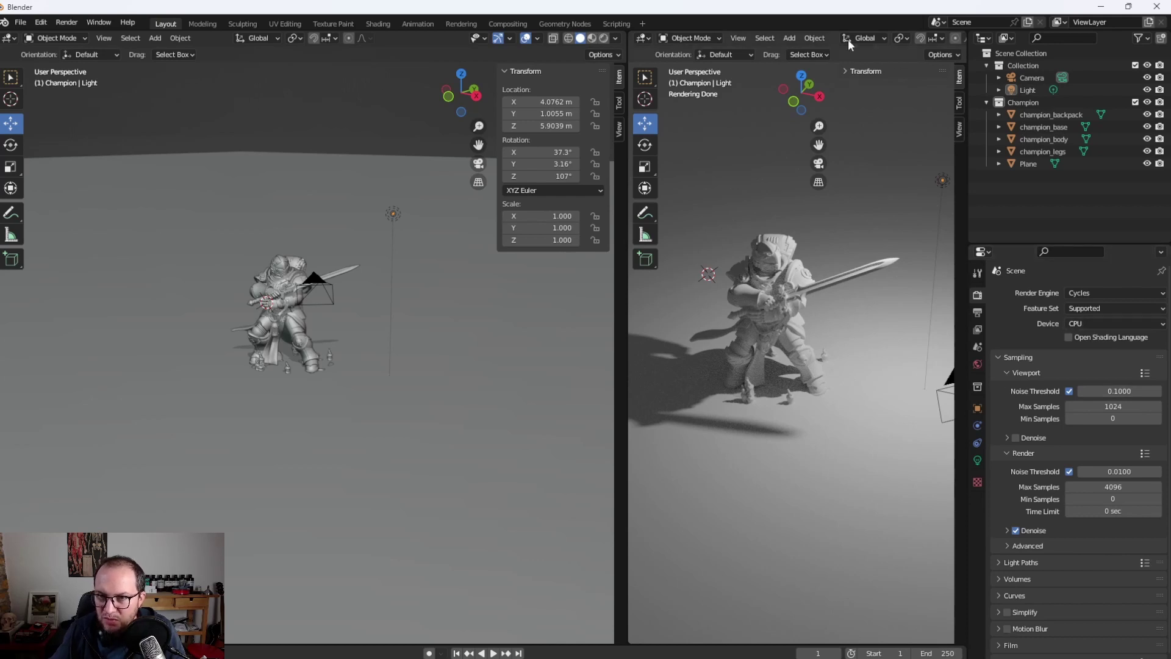
Set Cycles to GPU Compute, leave viewport denoising off, and select the Light in the left view
click(1084, 322)
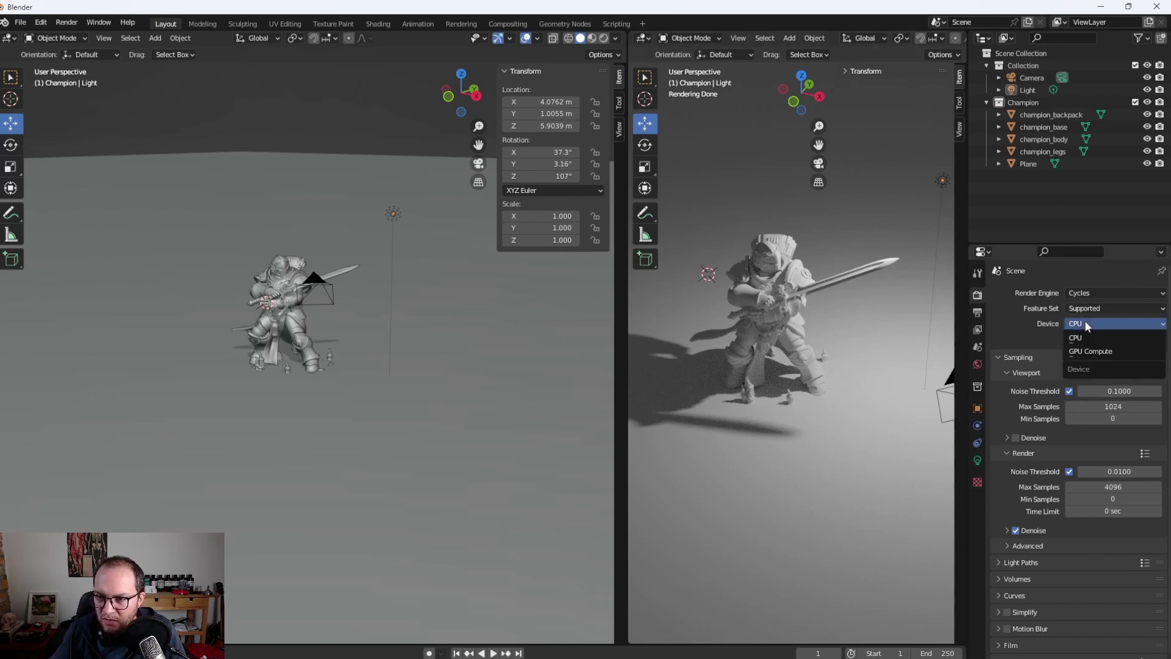
click(1092, 352)
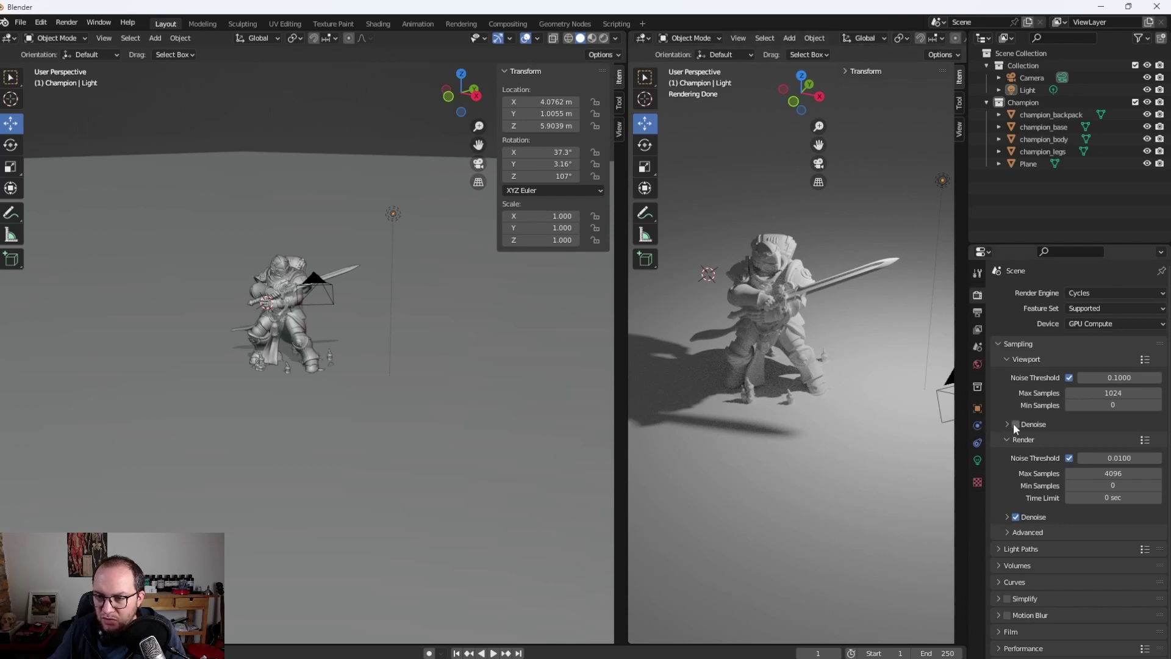
click(1015, 425)
click(1017, 426)
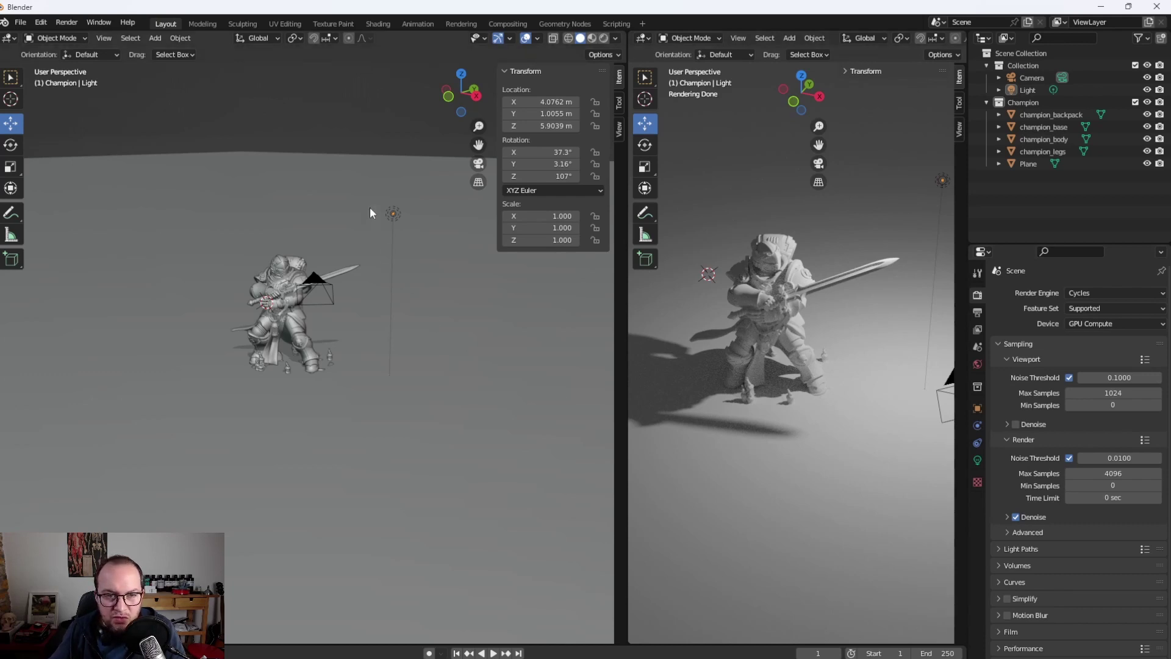
drag(368, 127, 367, 158)
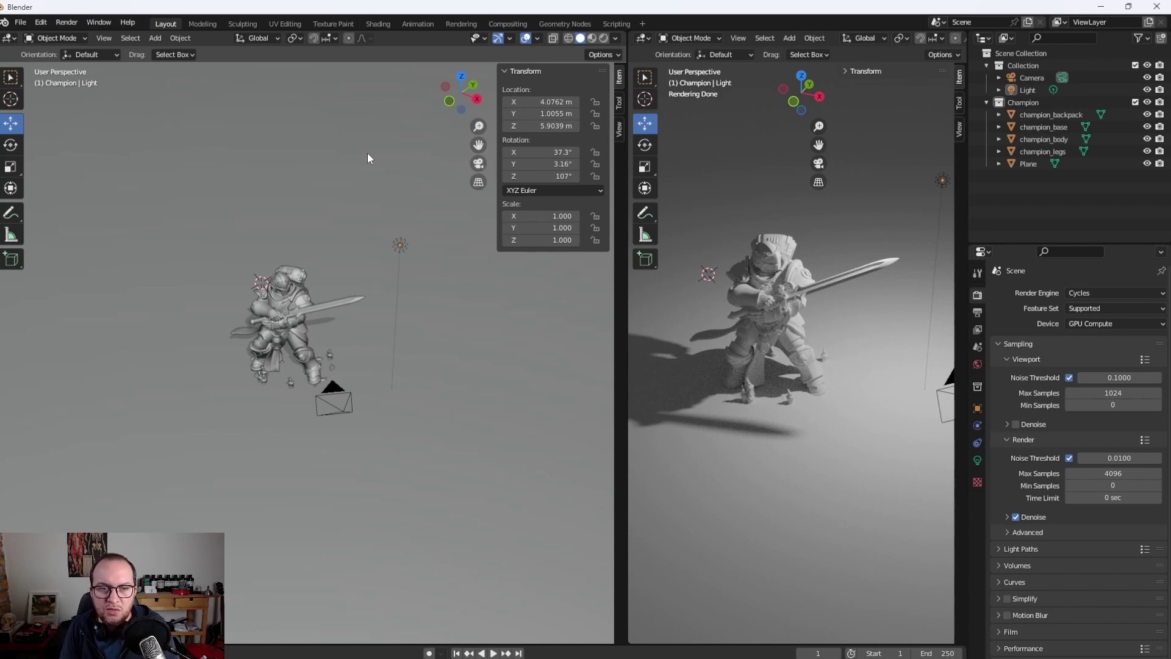
click(401, 244)
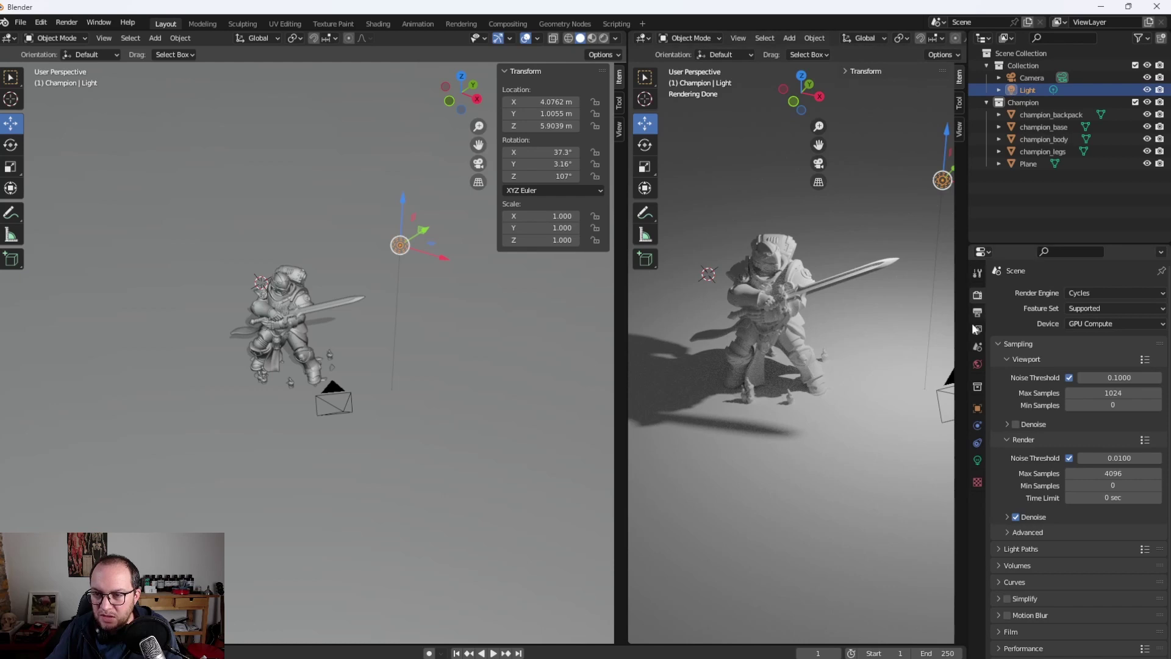
In the light's data settings, try the Sun and Spot types, then make it an Area light
click(977, 462)
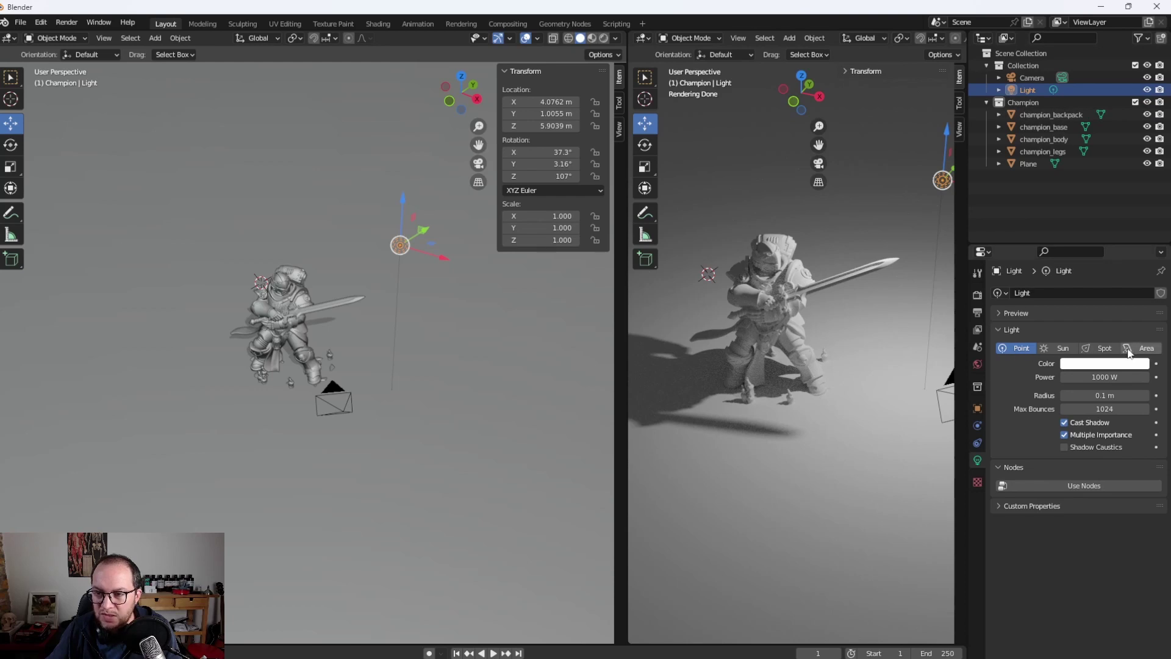
click(1062, 348)
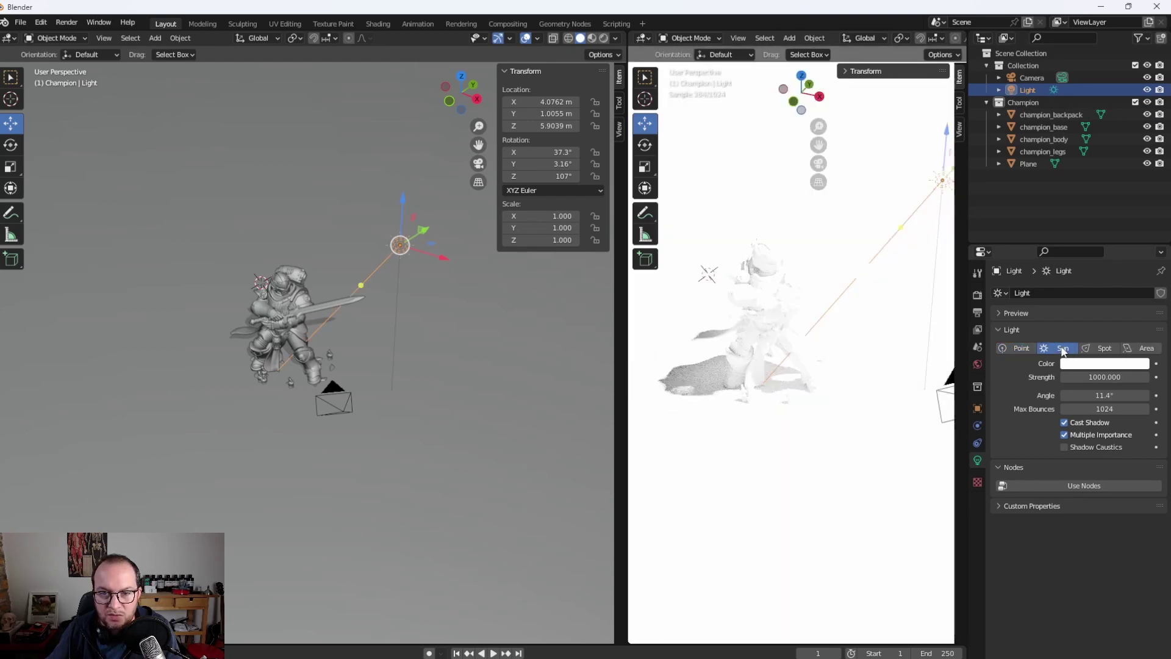
click(1104, 348)
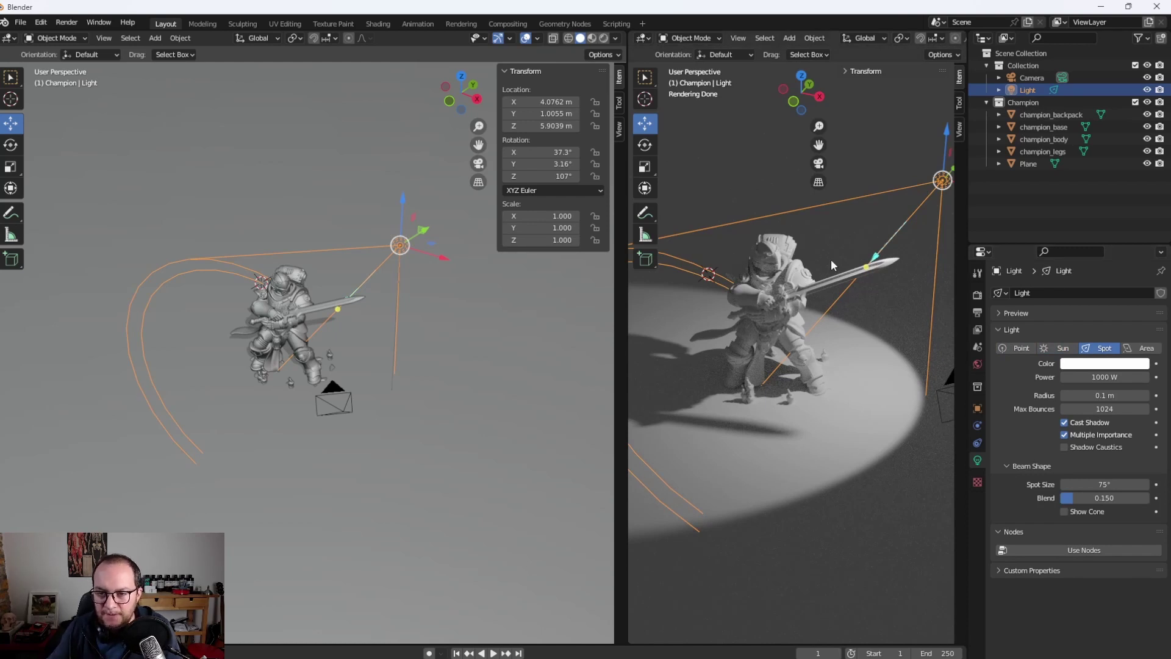
click(1152, 351)
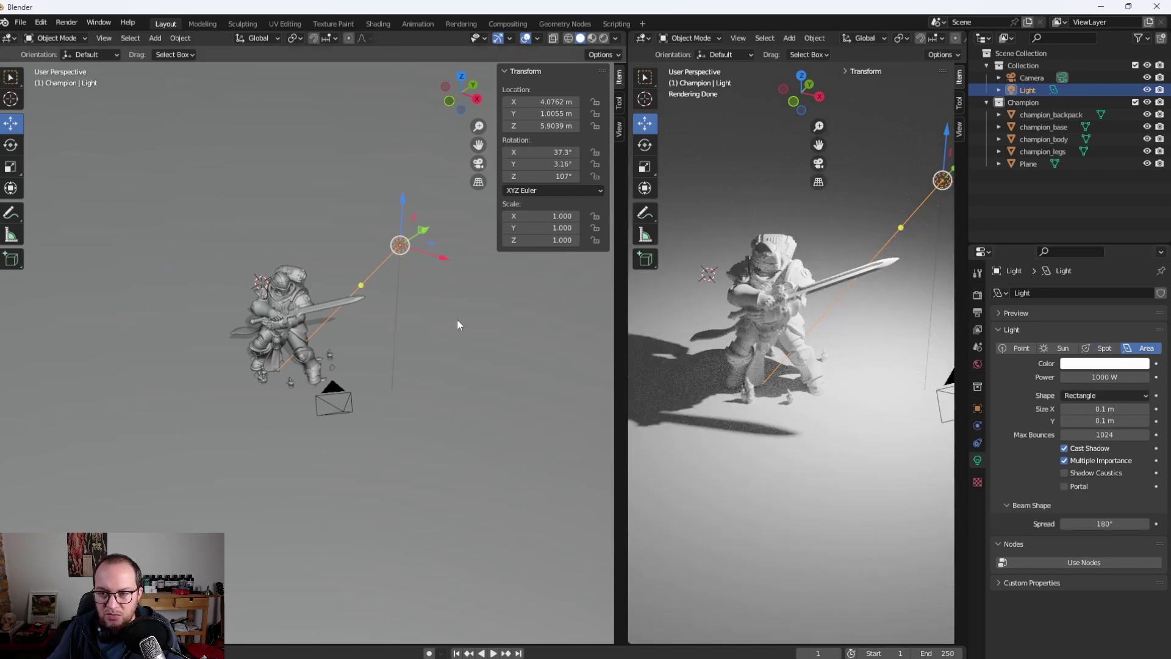
drag(591, 337, 417, 263)
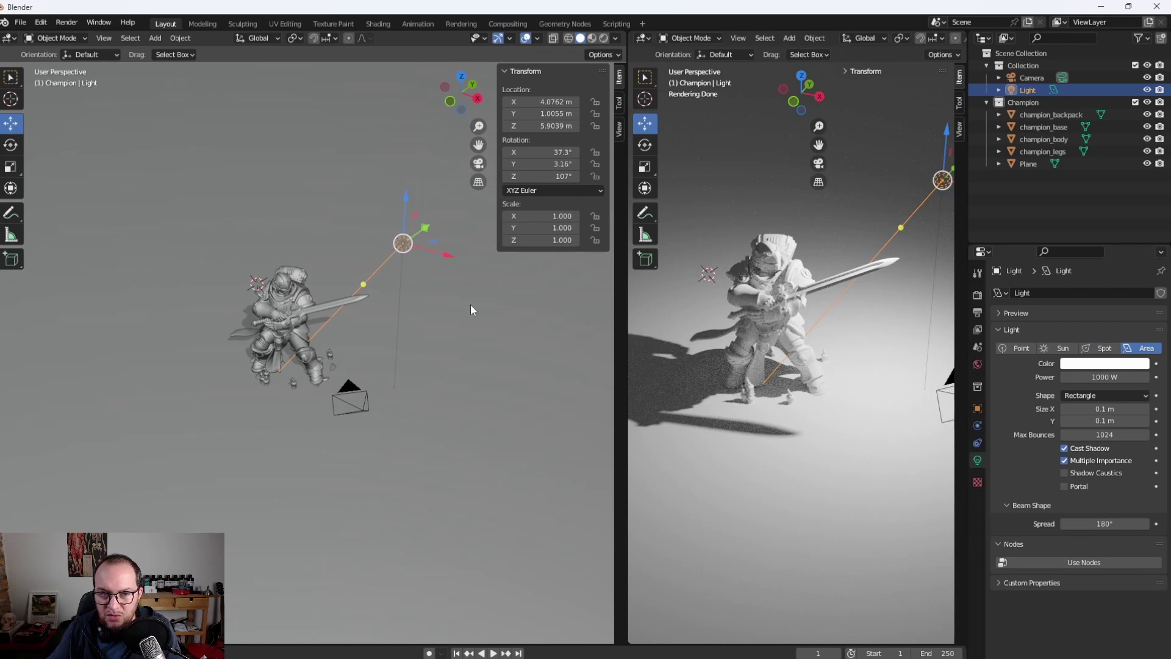
drag(470, 304, 646, 311)
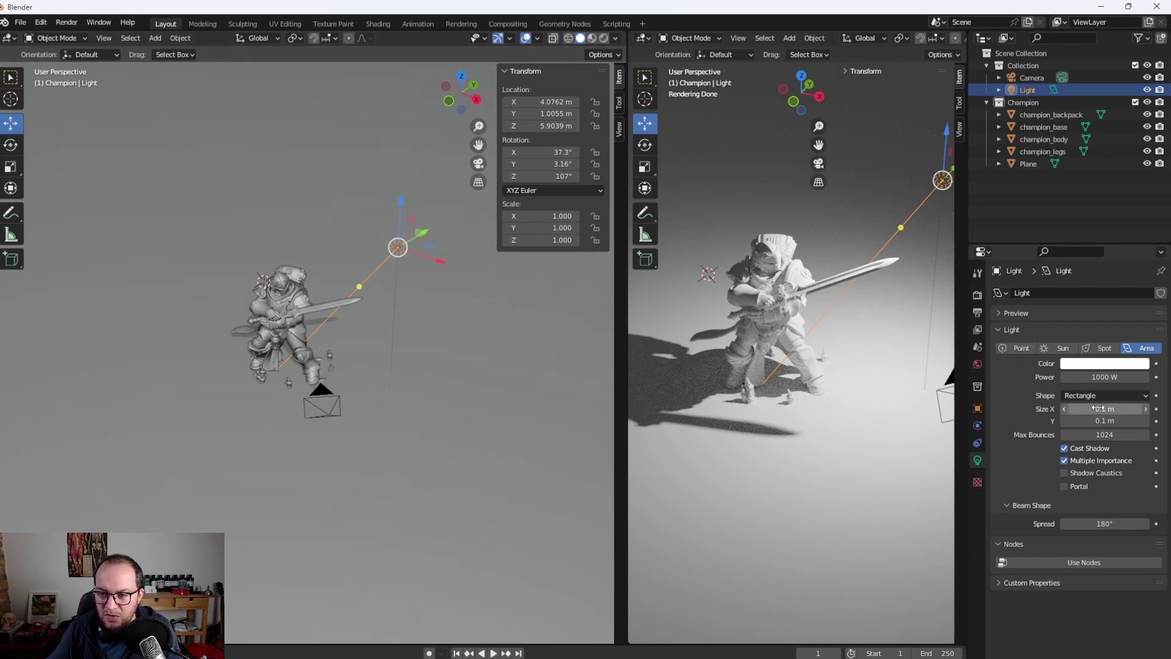
Size the area light to 5.12 m on Y and 6.38 m on X
drag(1104, 421, 1156, 421)
drag(476, 385, 528, 385)
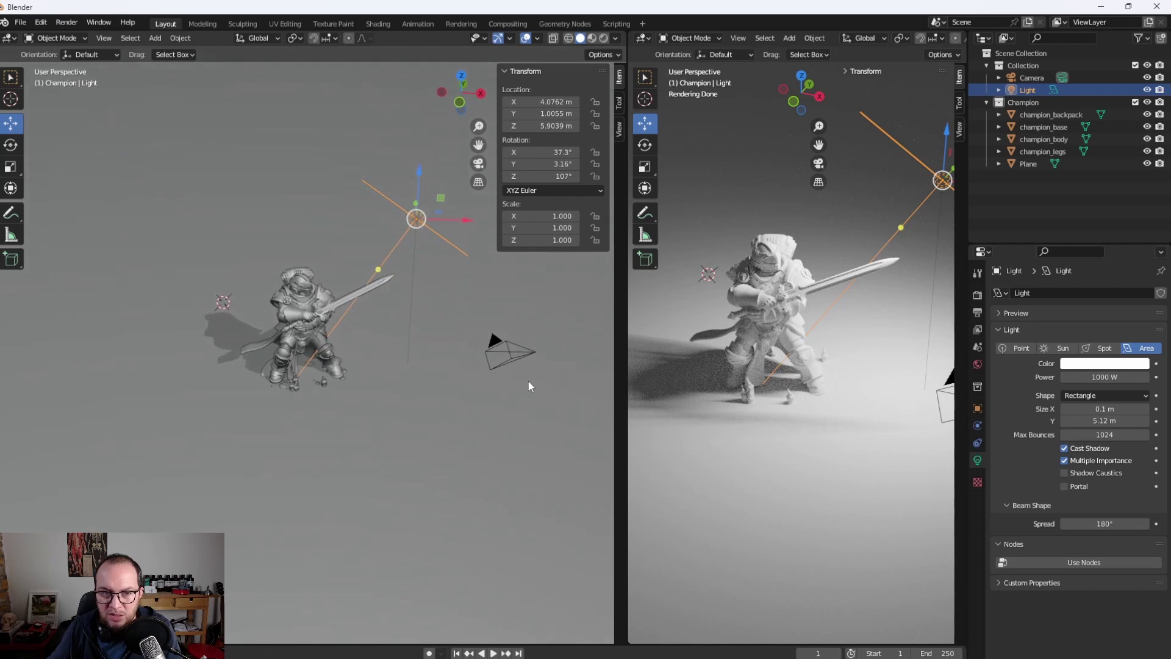
drag(1105, 408, 1156, 409)
drag(594, 382, 550, 323)
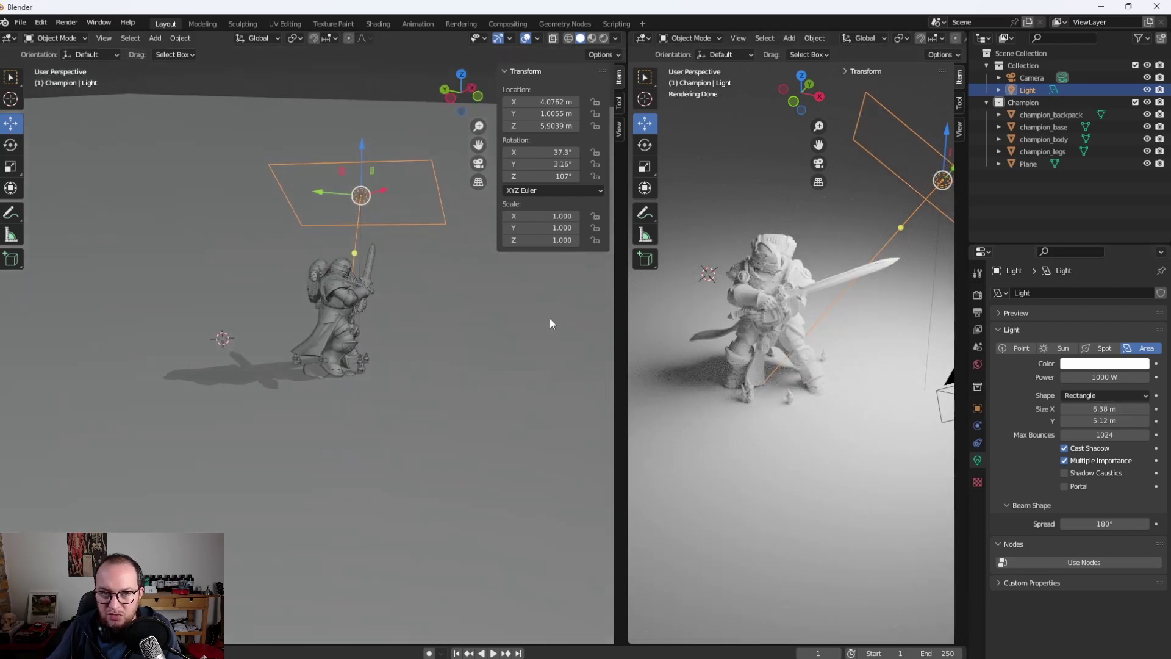
Reset the light's rotation to 0, 0, 0 in the N panel
click(860, 71)
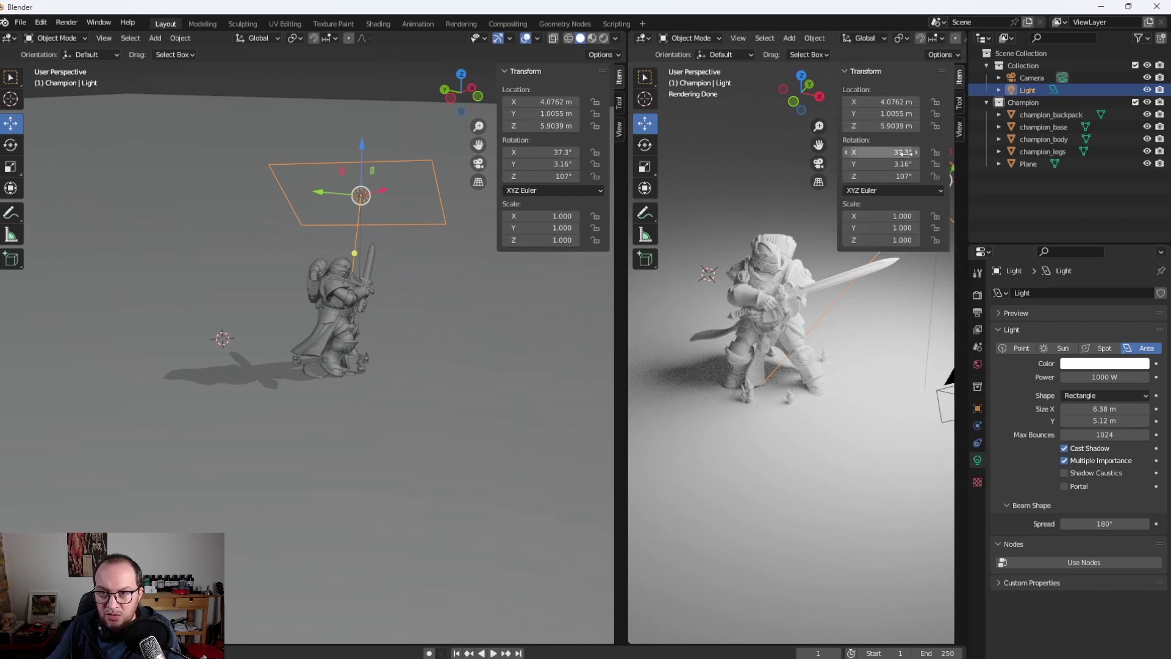
click(907, 153)
text(0)
key(Tab)
text(0)
key(Tab)
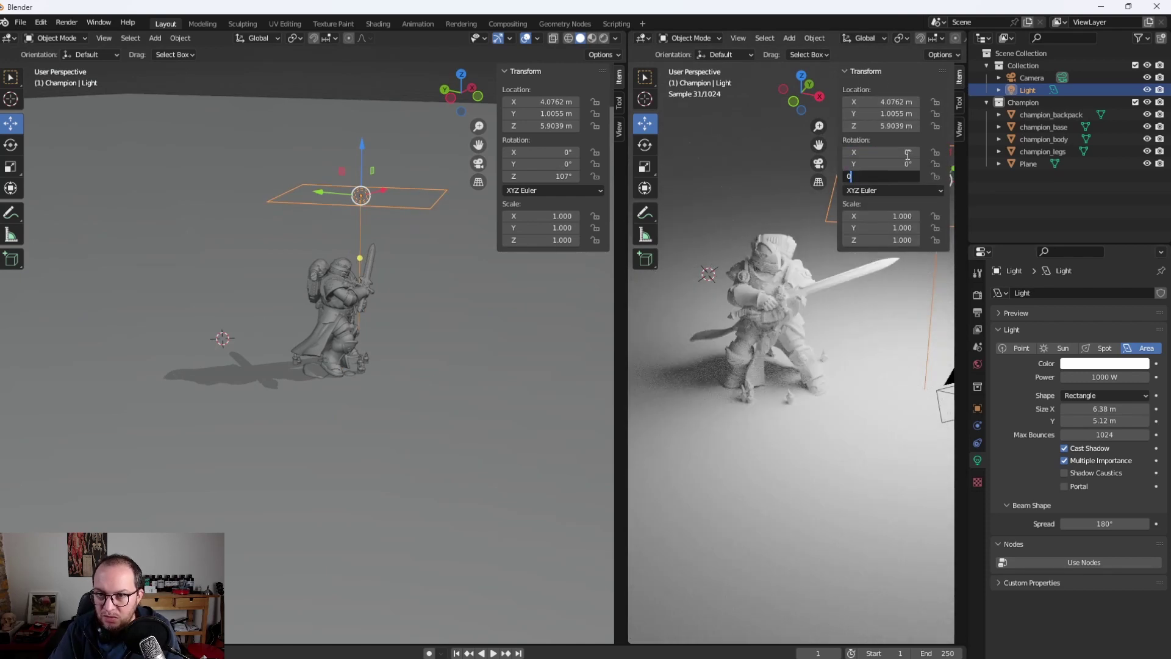
key(Return)
Rotate the area light to 90° on Y so it stands upright
drag(371, 255, 366, 269)
click(23, 148)
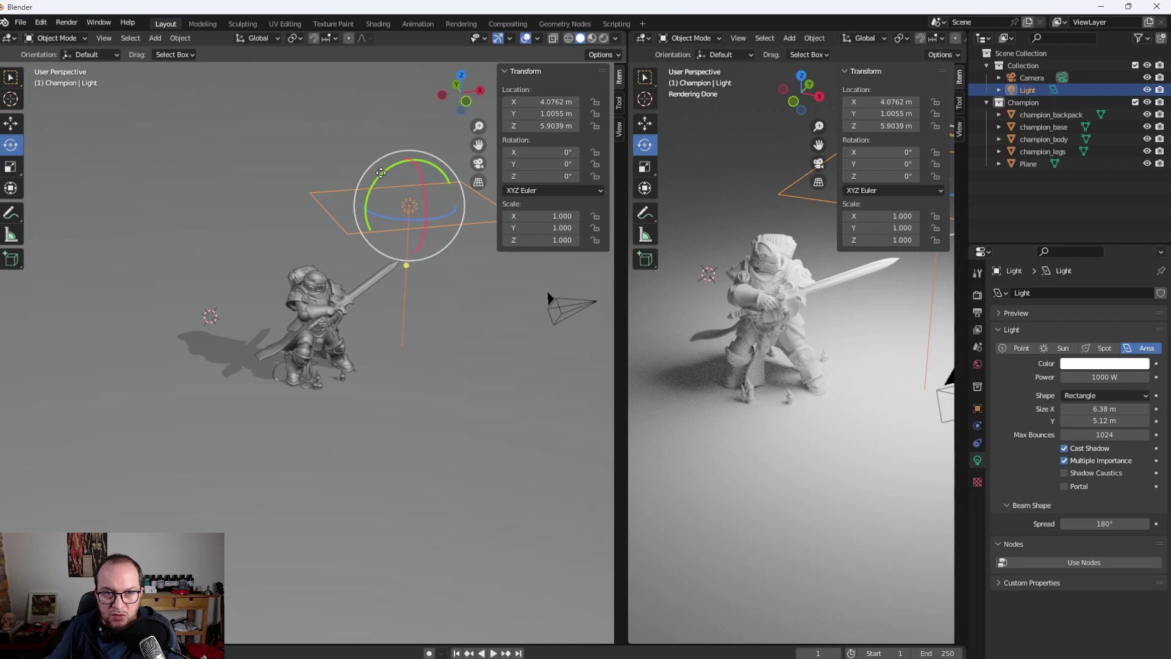
drag(382, 172, 476, 195)
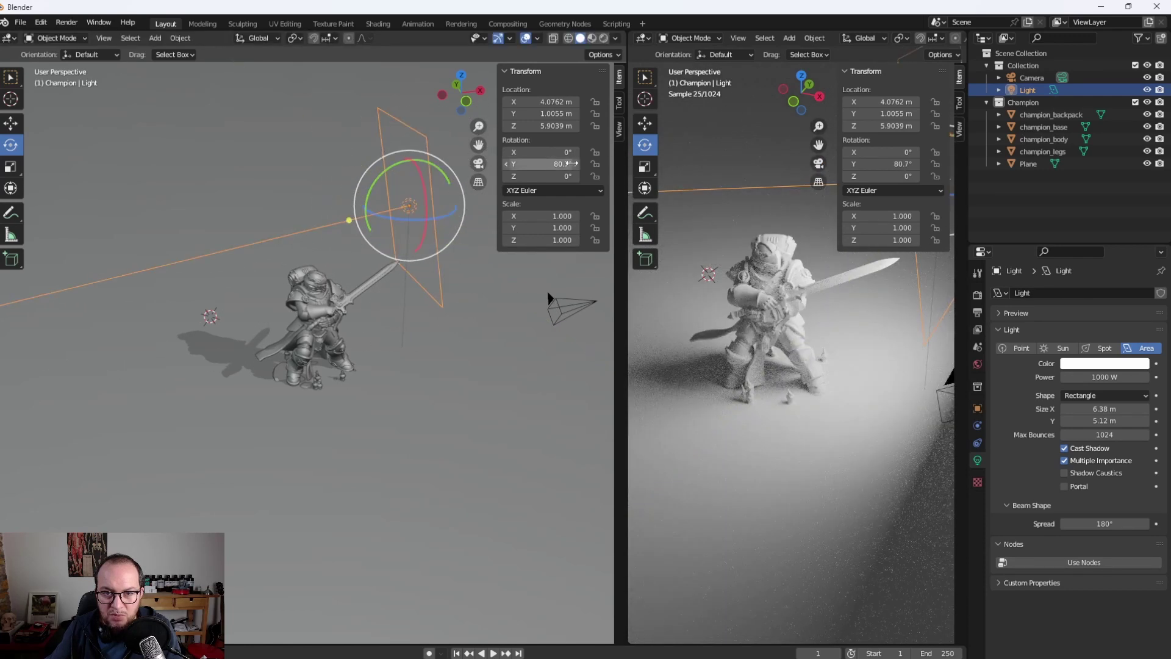
click(573, 162)
text(90)
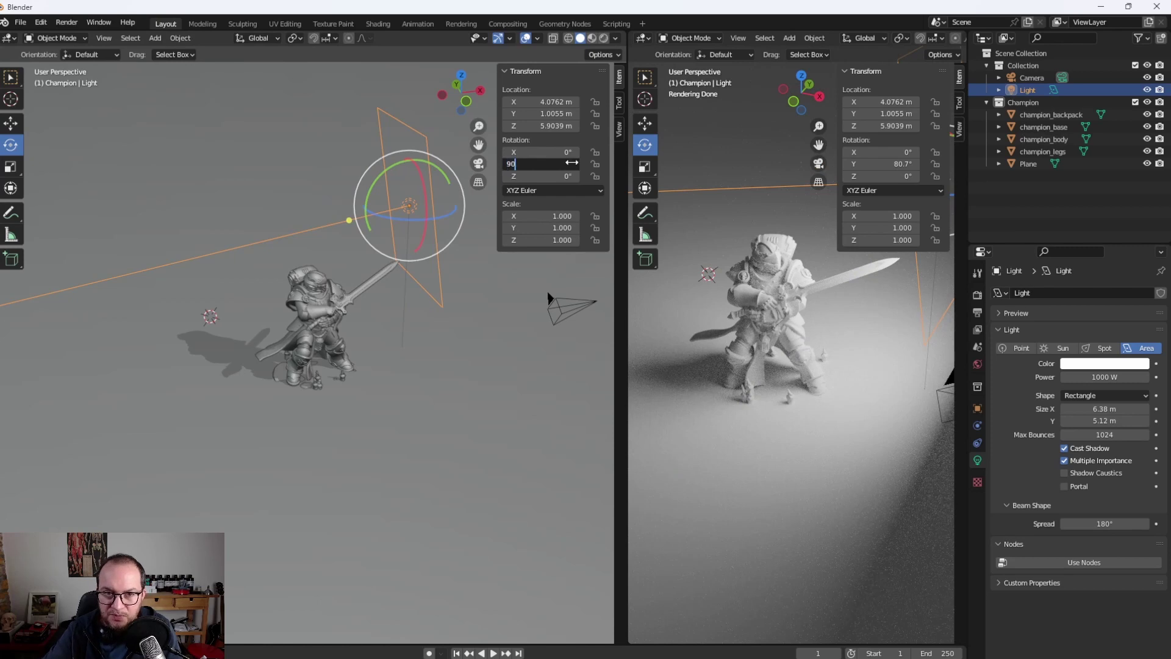
key(Return)
Move the light out to about X 6.743 m and Y -0.06 m beside the champion
drag(483, 269, 264, 187)
click(12, 125)
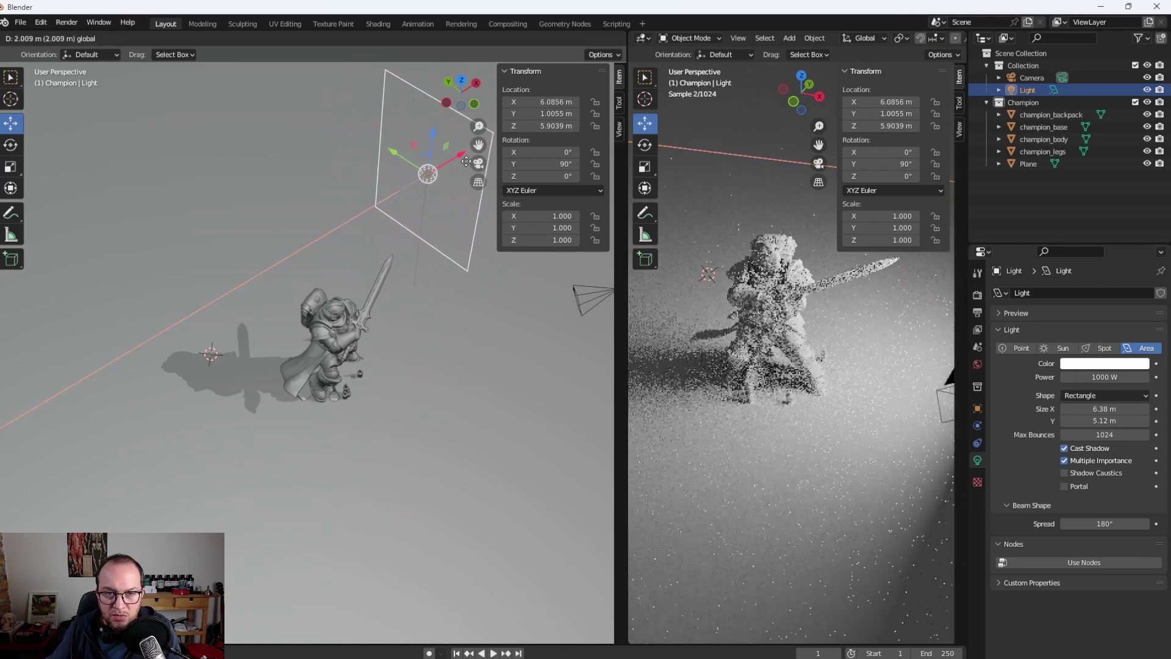
drag(419, 184, 434, 159)
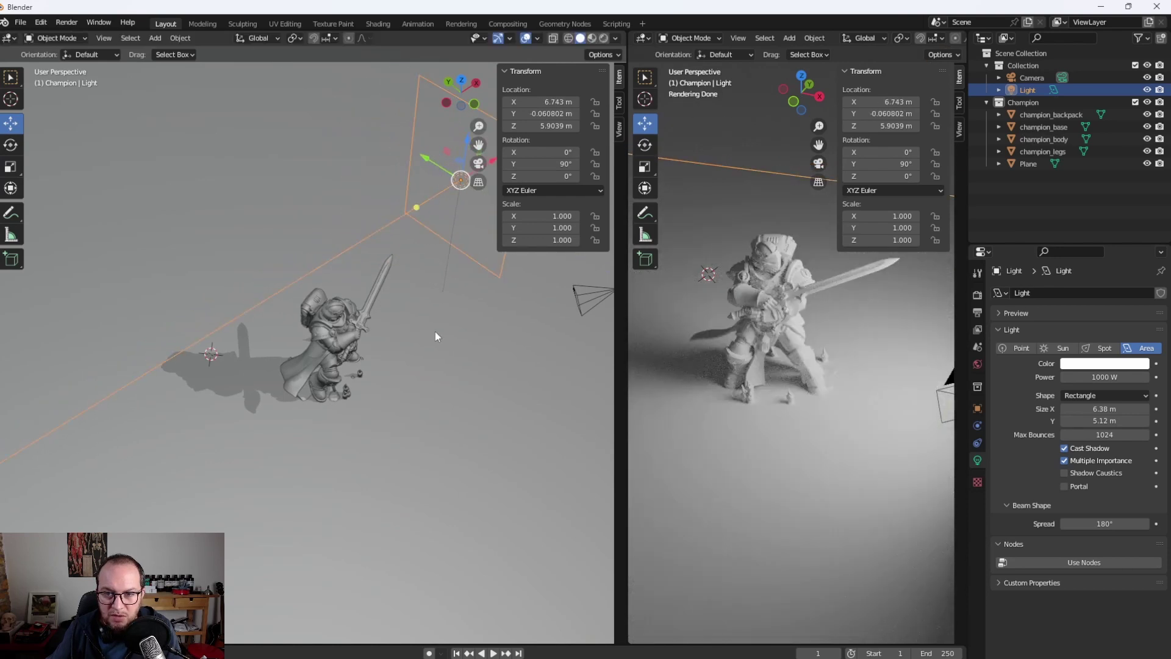
drag(405, 303, 363, 282)
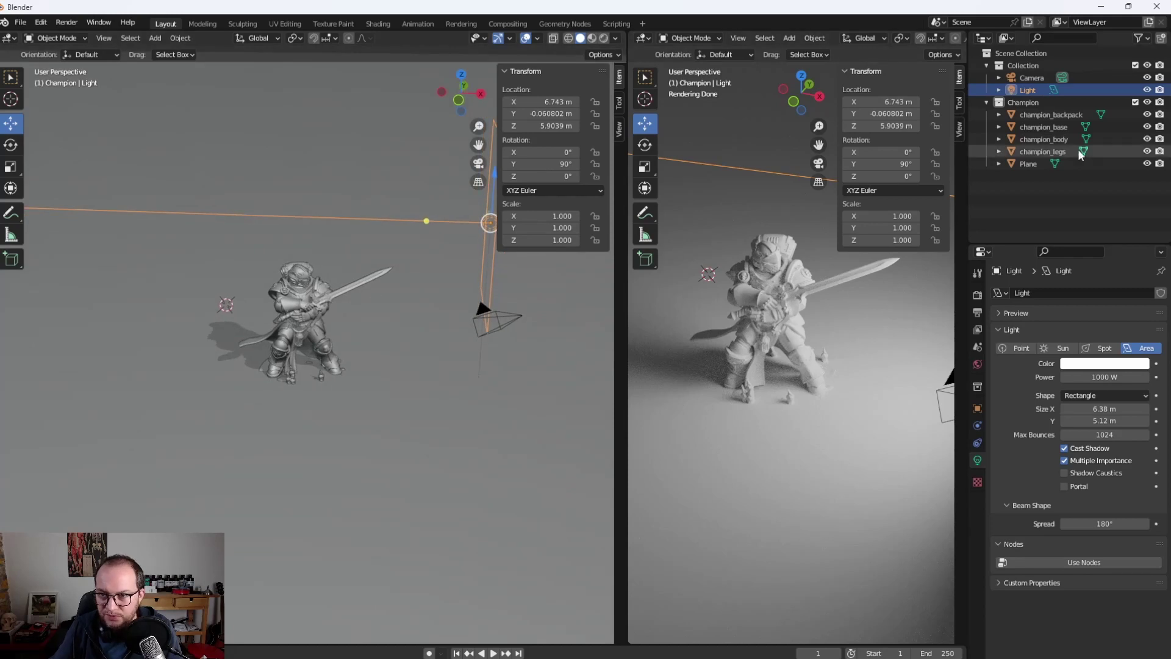
Select the Camera and switch the right rendered view to look through it with Numpad 0
click(1057, 205)
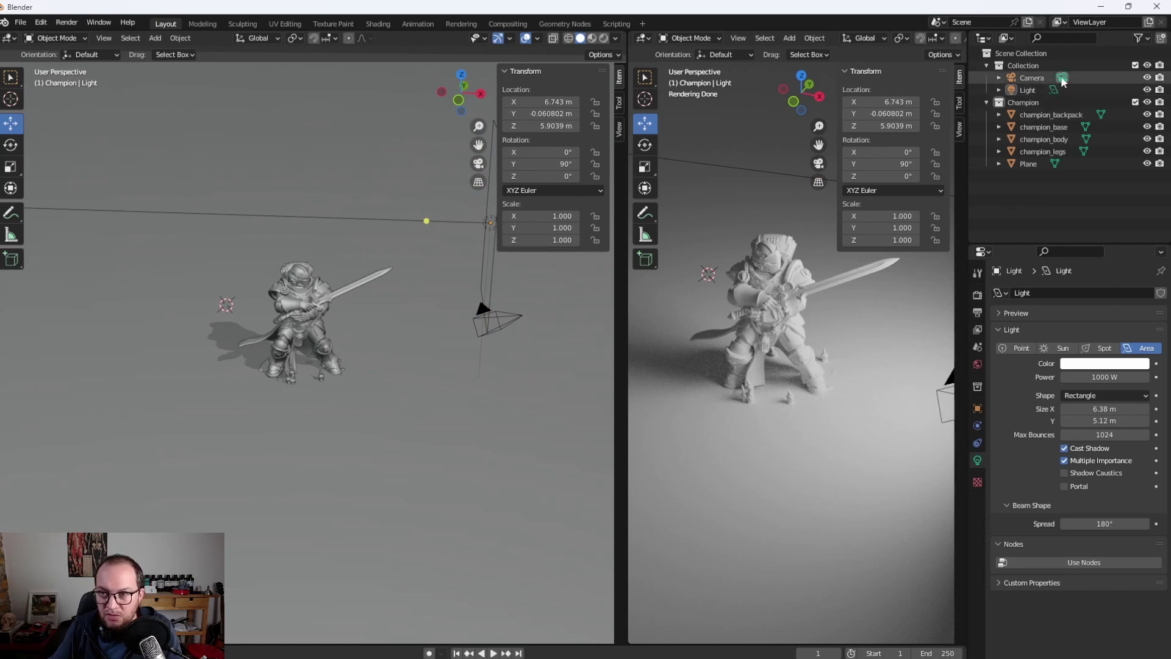
click(1024, 79)
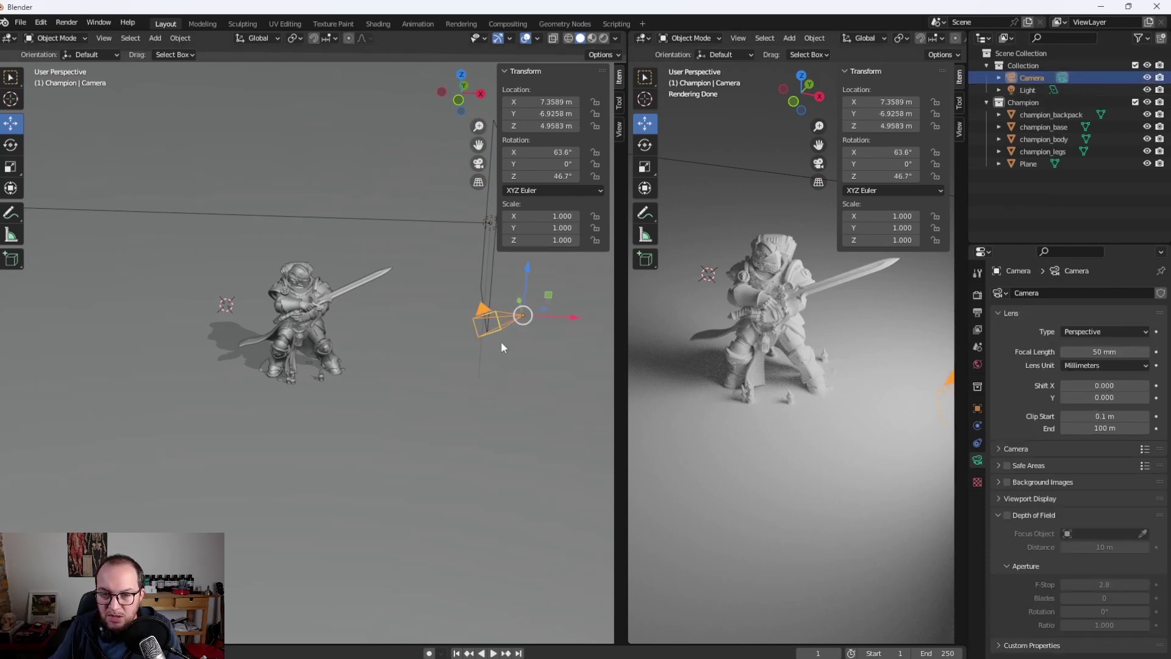
drag(500, 342, 464, 353)
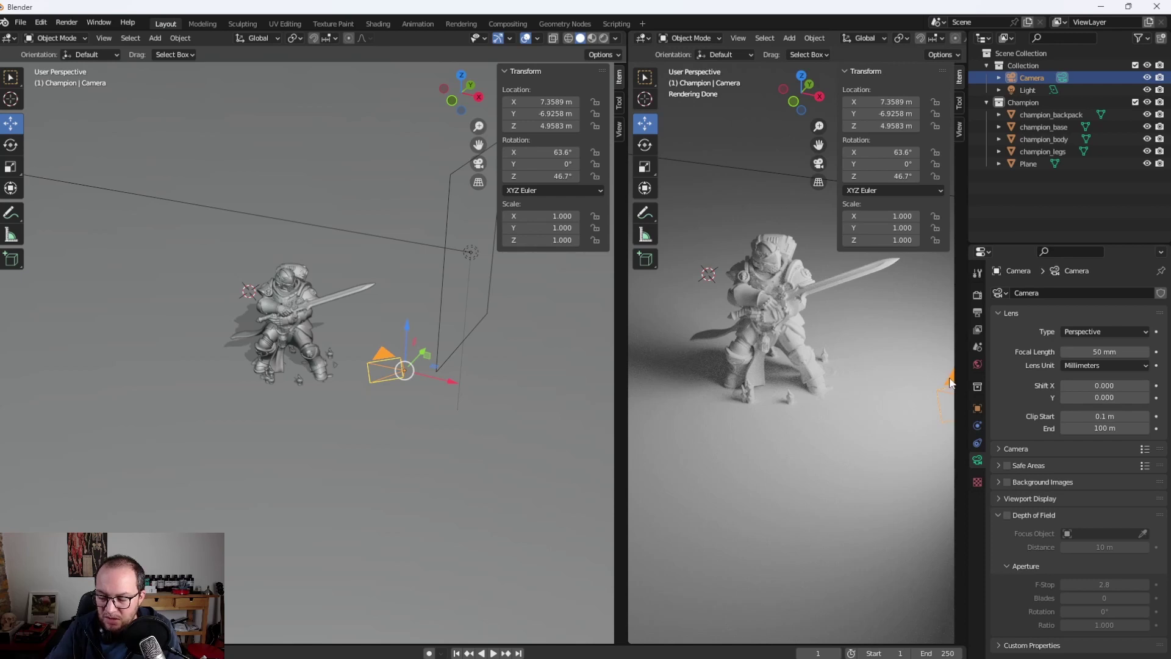
scroll(down, 3)
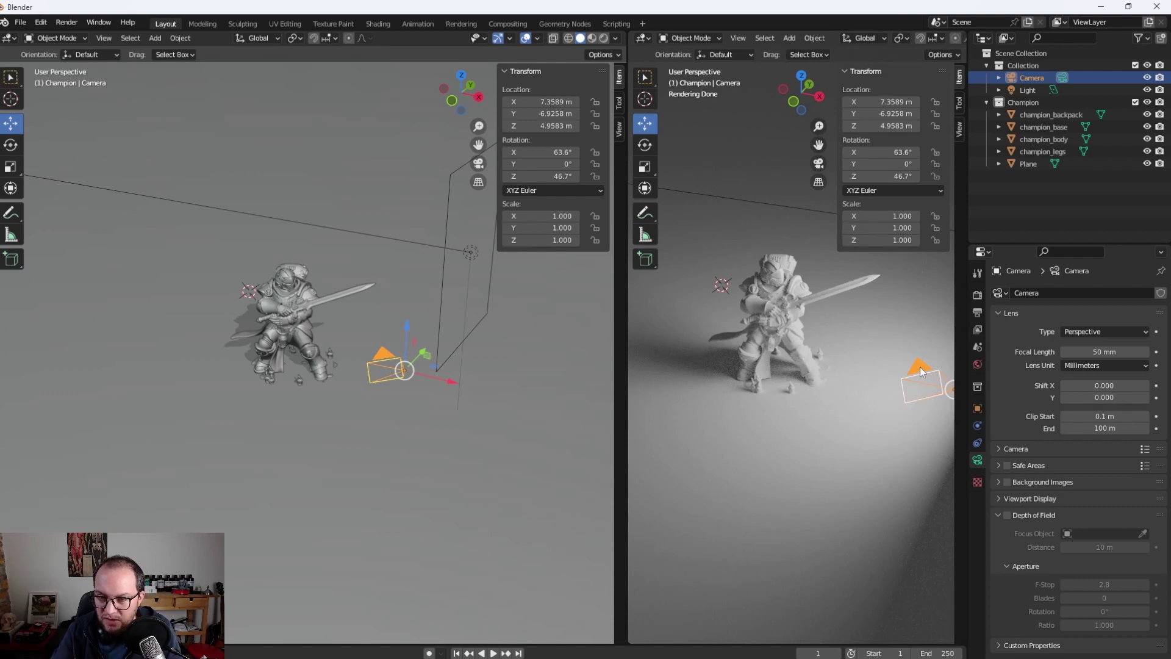
key(KP_0)
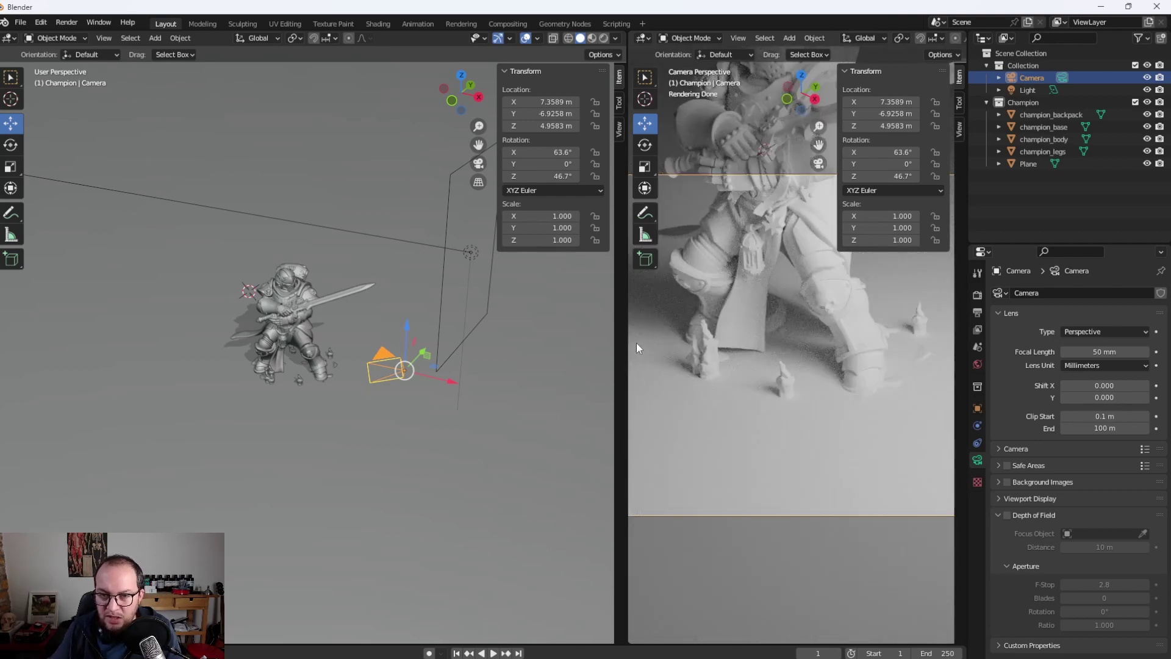
Enlarge the rendered camera view and turn on Lock Camera to View
drag(626, 346, 325, 390)
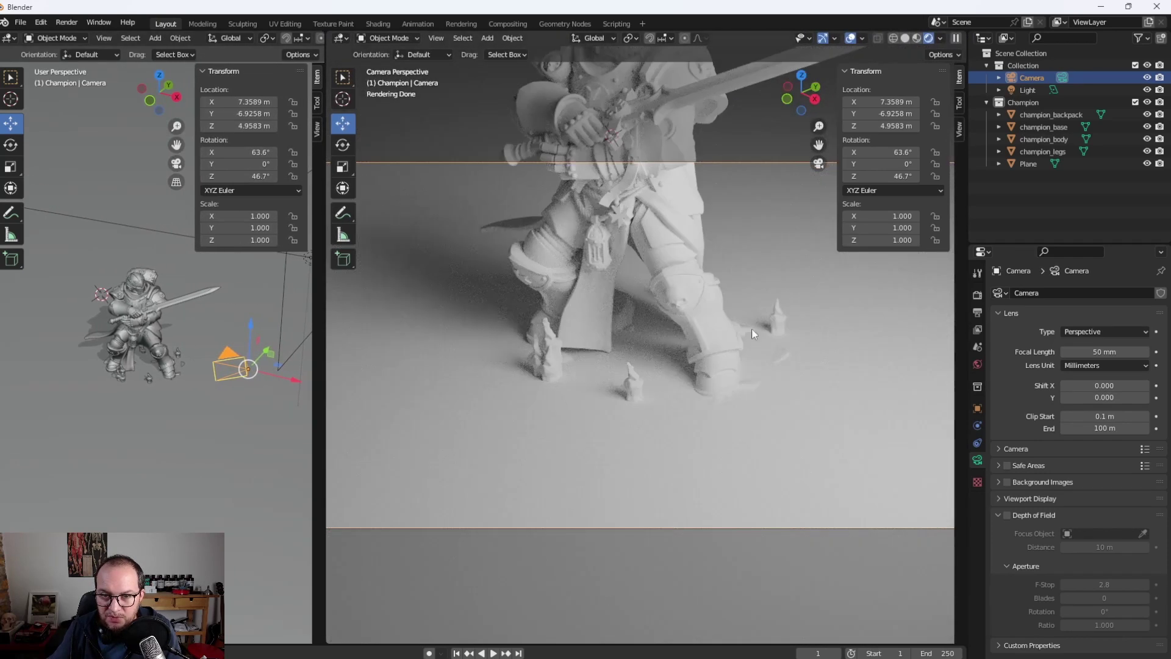
scroll(down, 3)
scroll(down, 3)
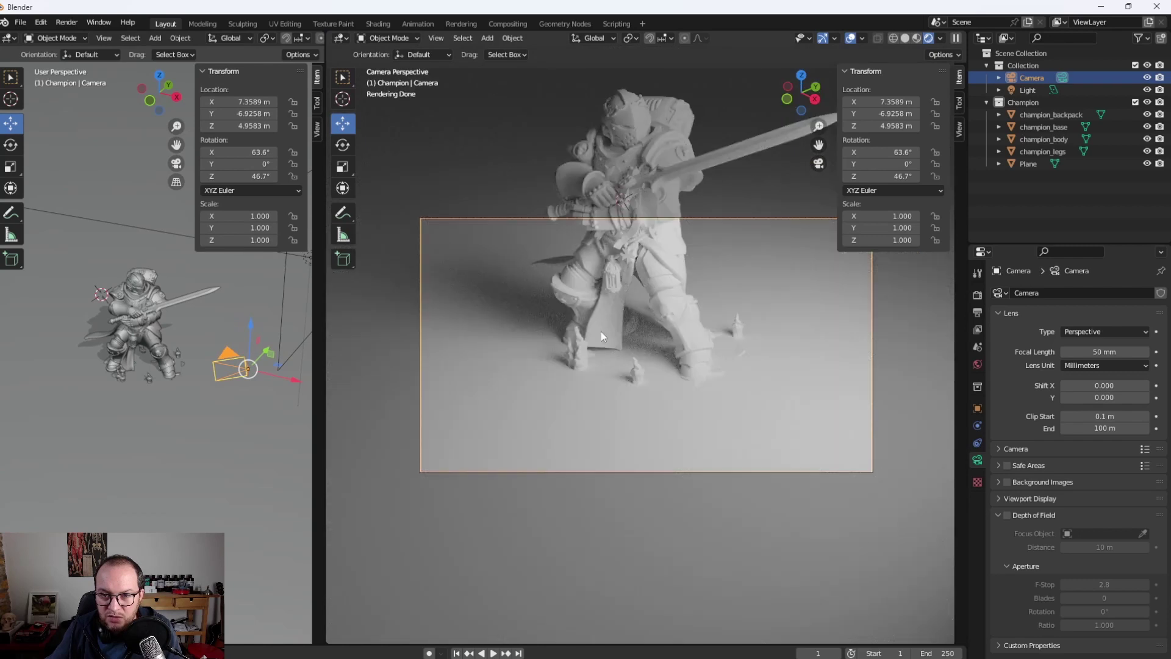
scroll(up, 3)
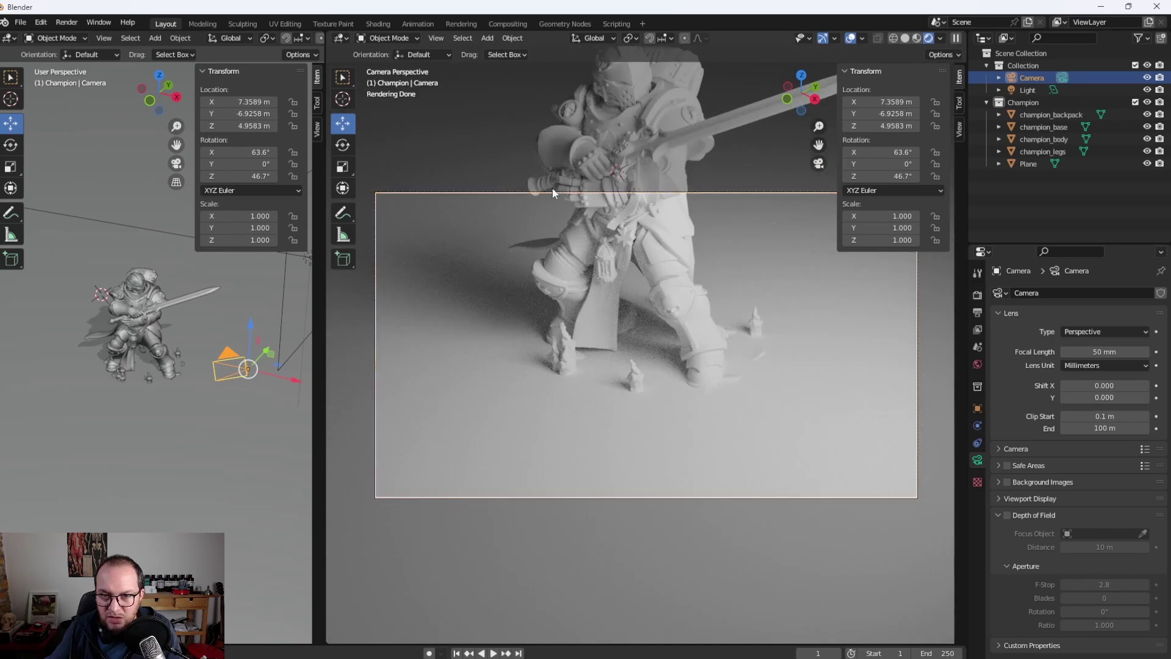
scroll(down, 3)
scroll(down, 3)
scroll(up, 3)
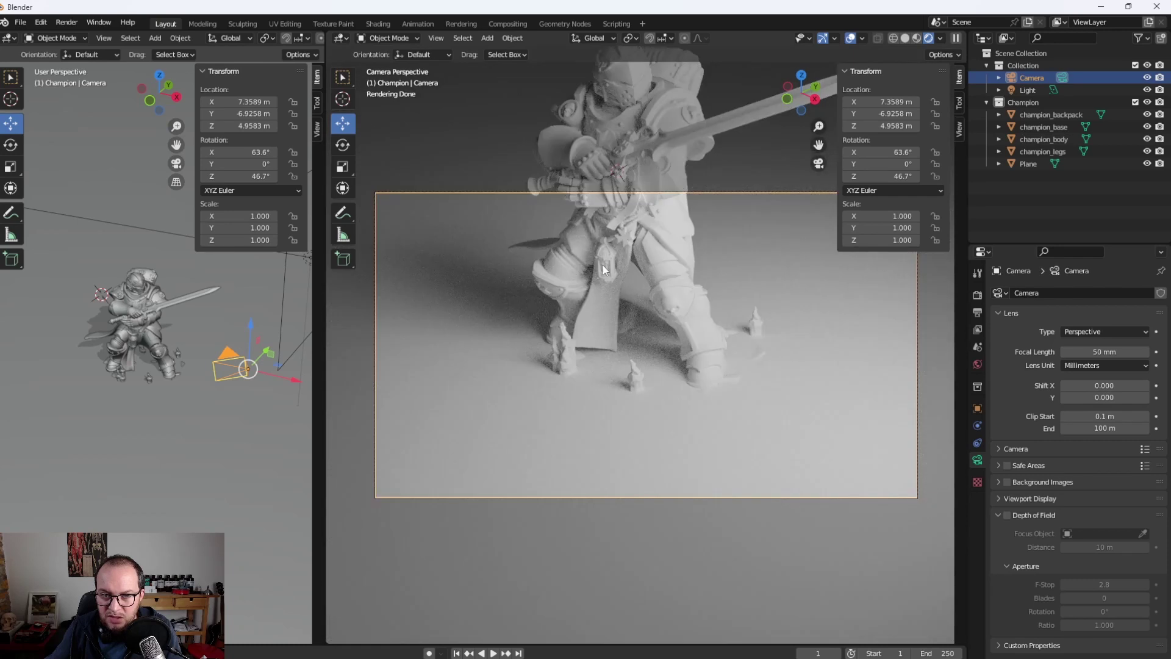
click(961, 131)
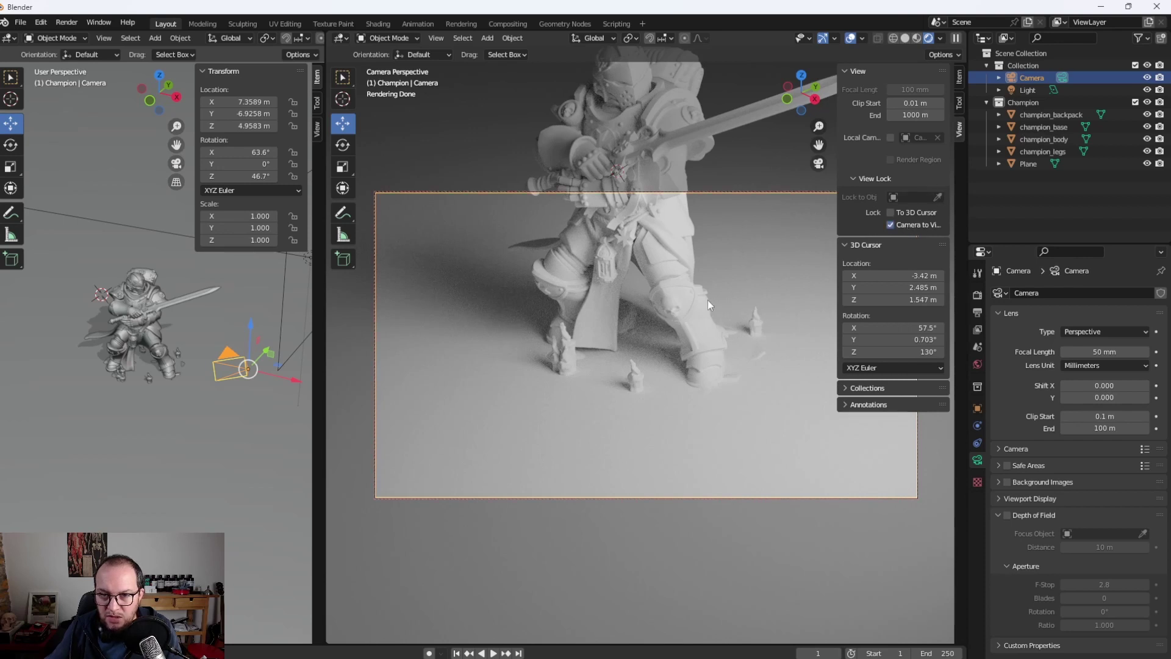
scroll(down, 3)
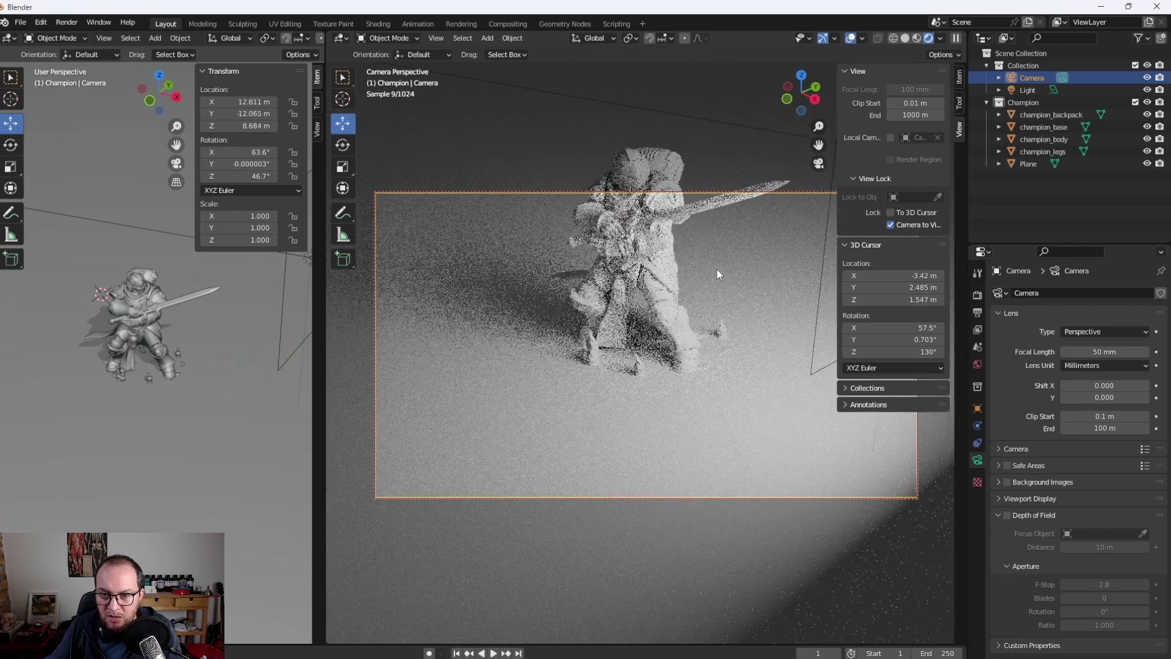
scroll(down, 3)
scroll(up, 3)
scroll(up, 3)
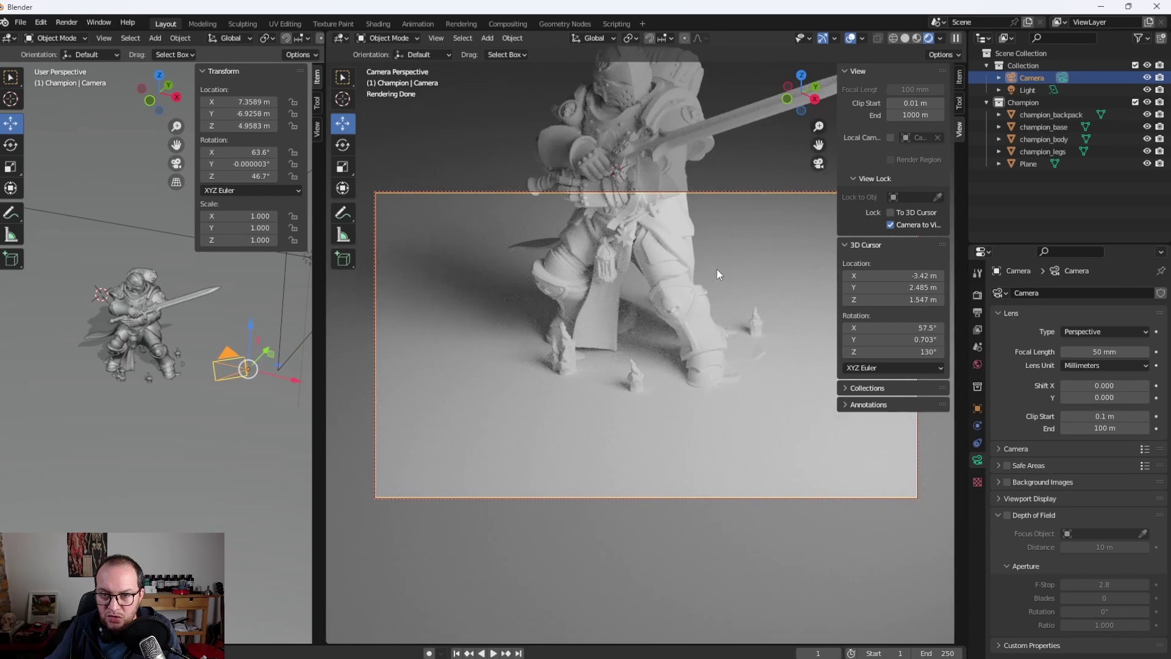
Pan, raise and orbit the camera to frame the champion with his sword
drag(818, 145, 762, 190)
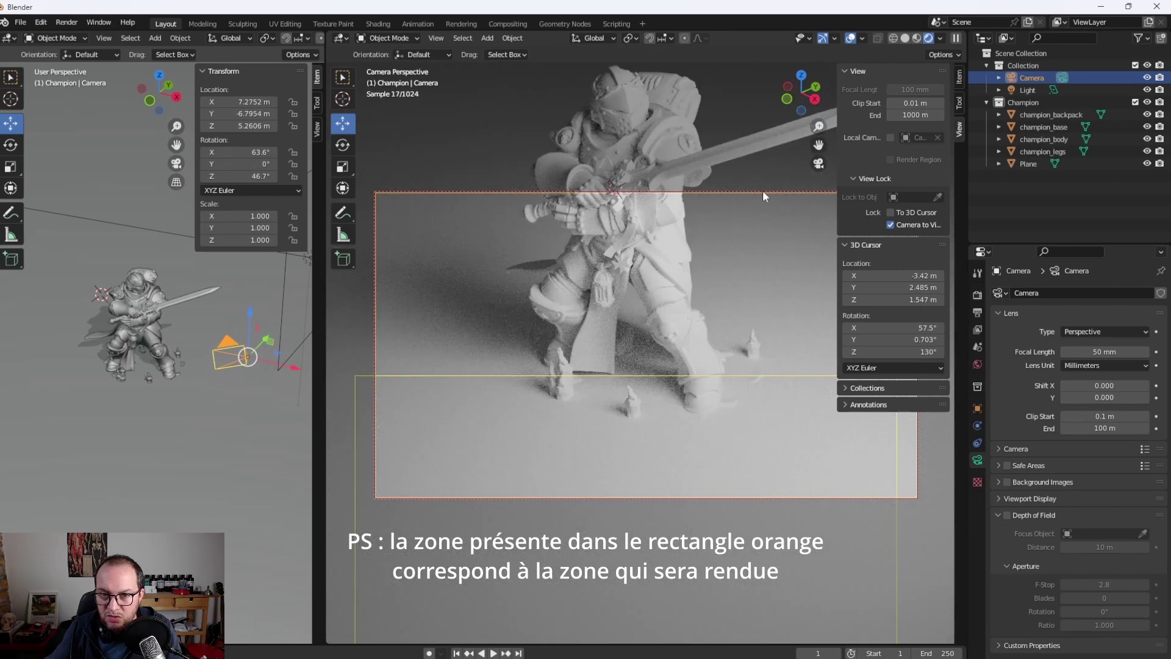
drag(734, 214, 730, 284)
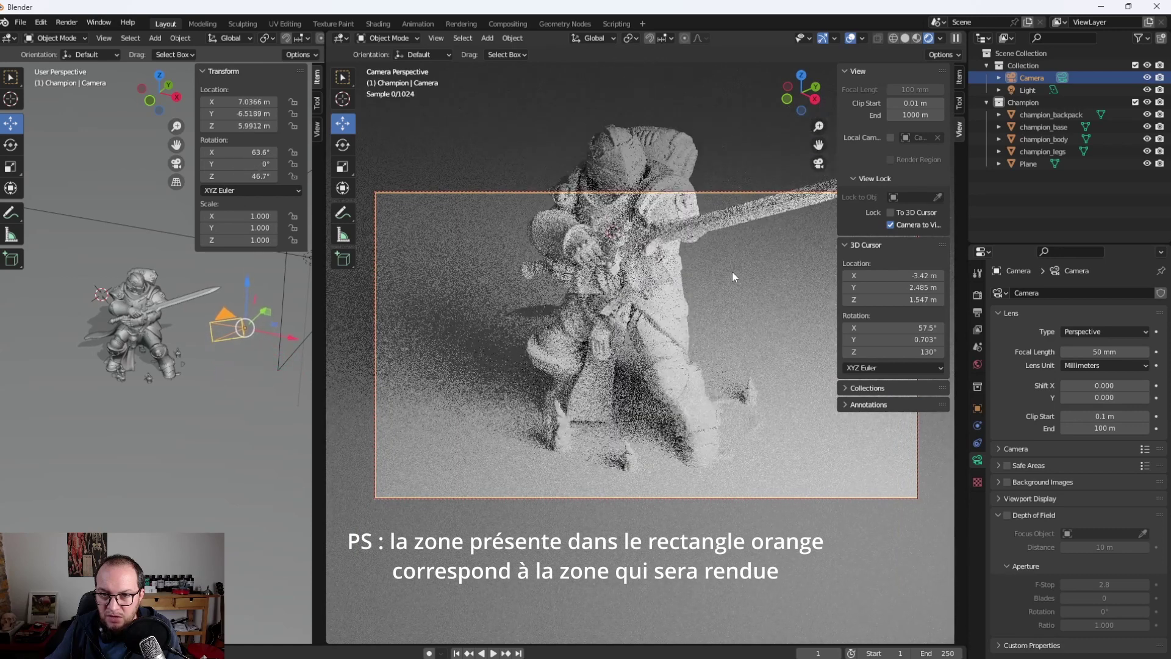
scroll(down, 3)
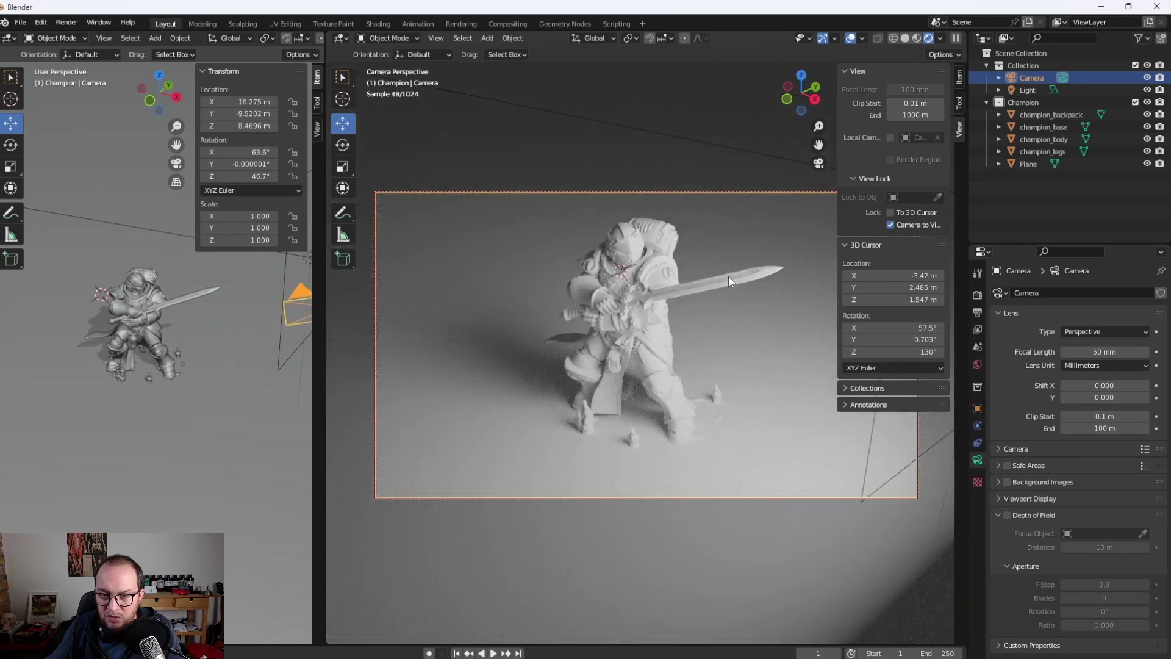
drag(717, 272, 785, 255)
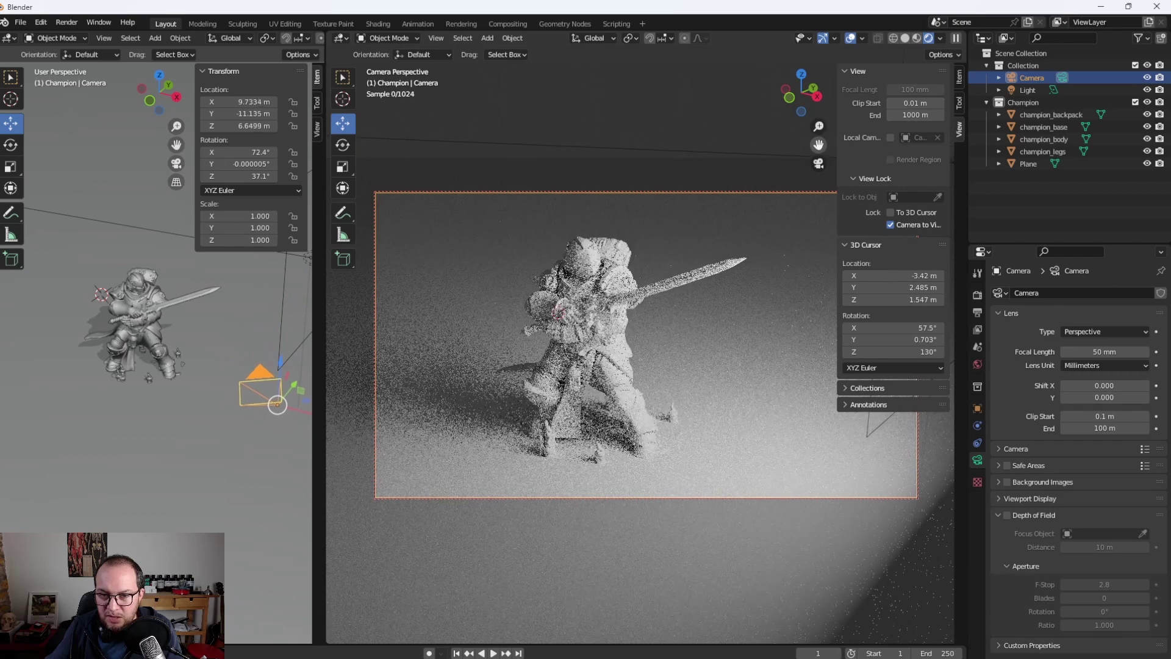
drag(586, 342, 585, 348)
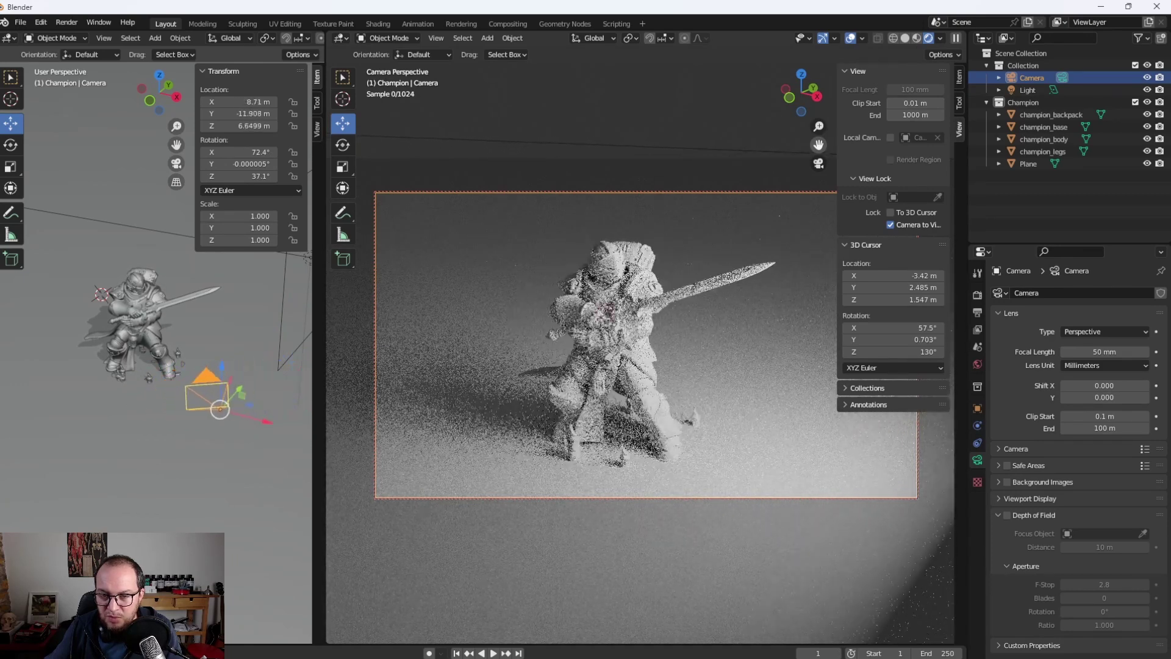
drag(586, 348, 543, 348)
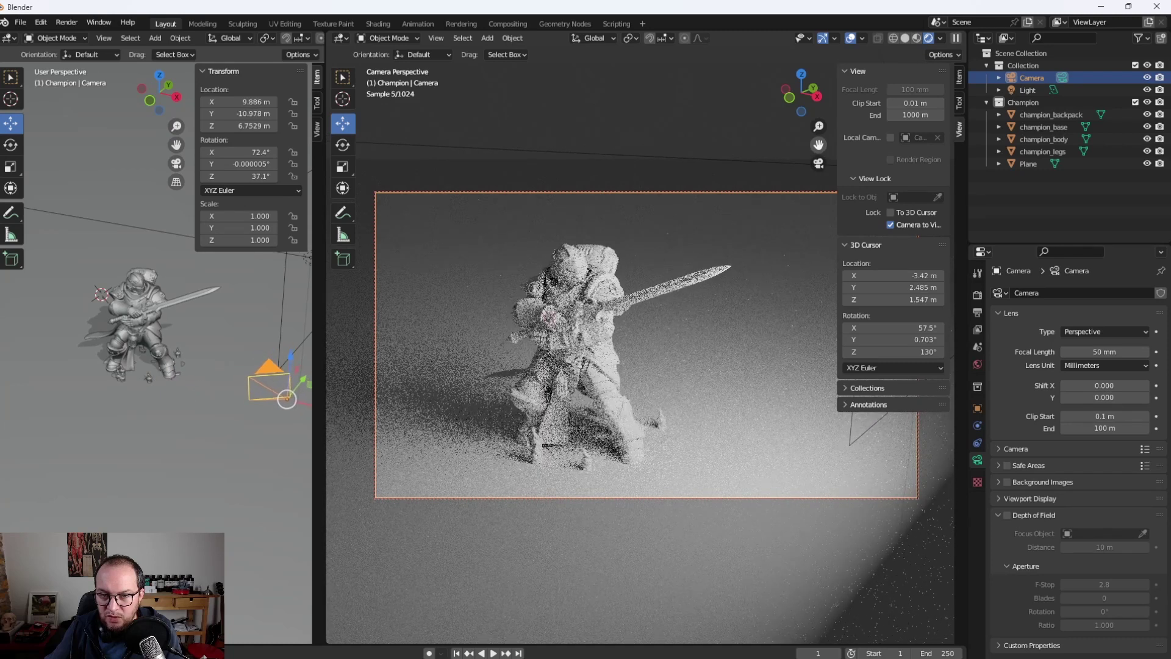
key(ctrl+b)
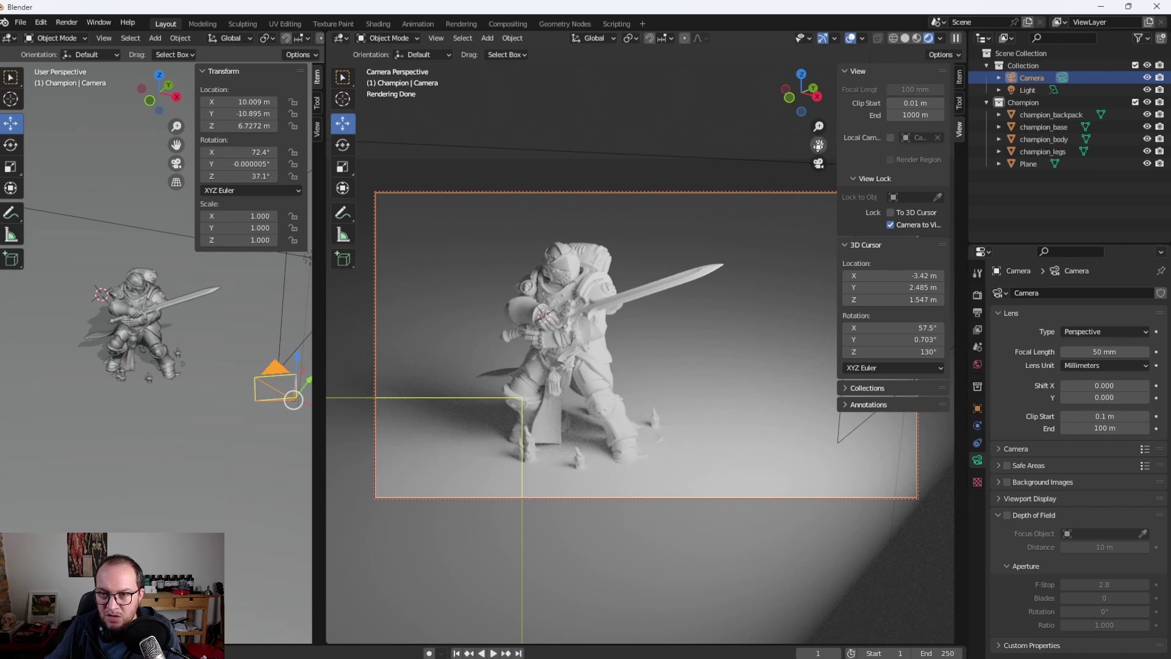
drag(521, 397, 518, 400)
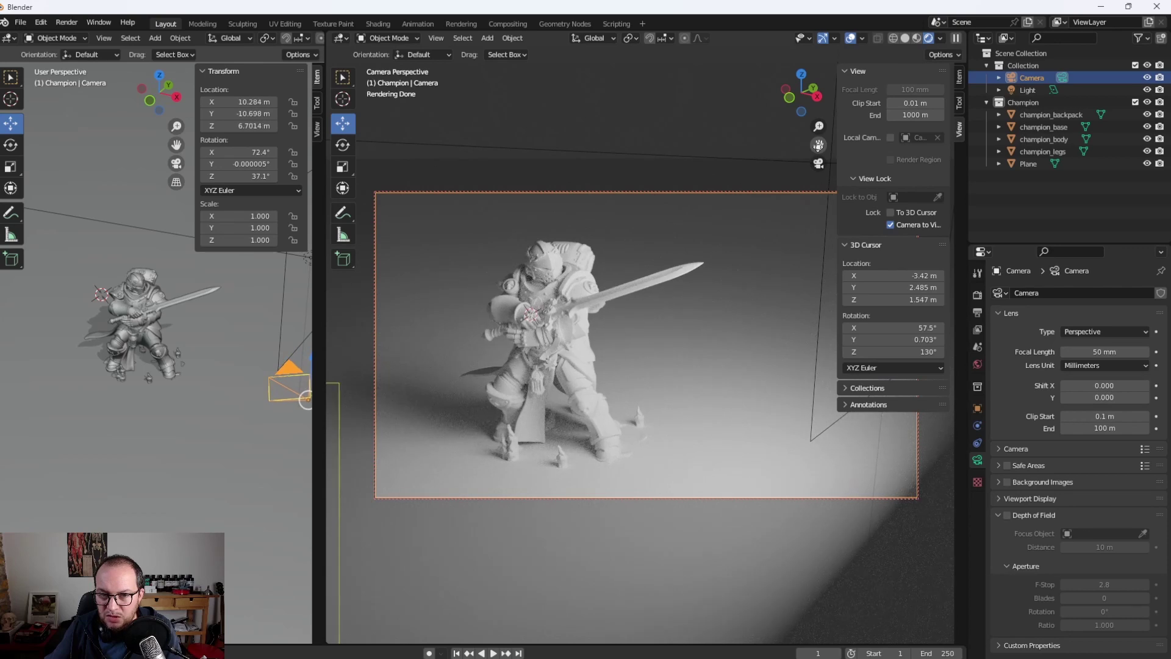
scroll(up, 3)
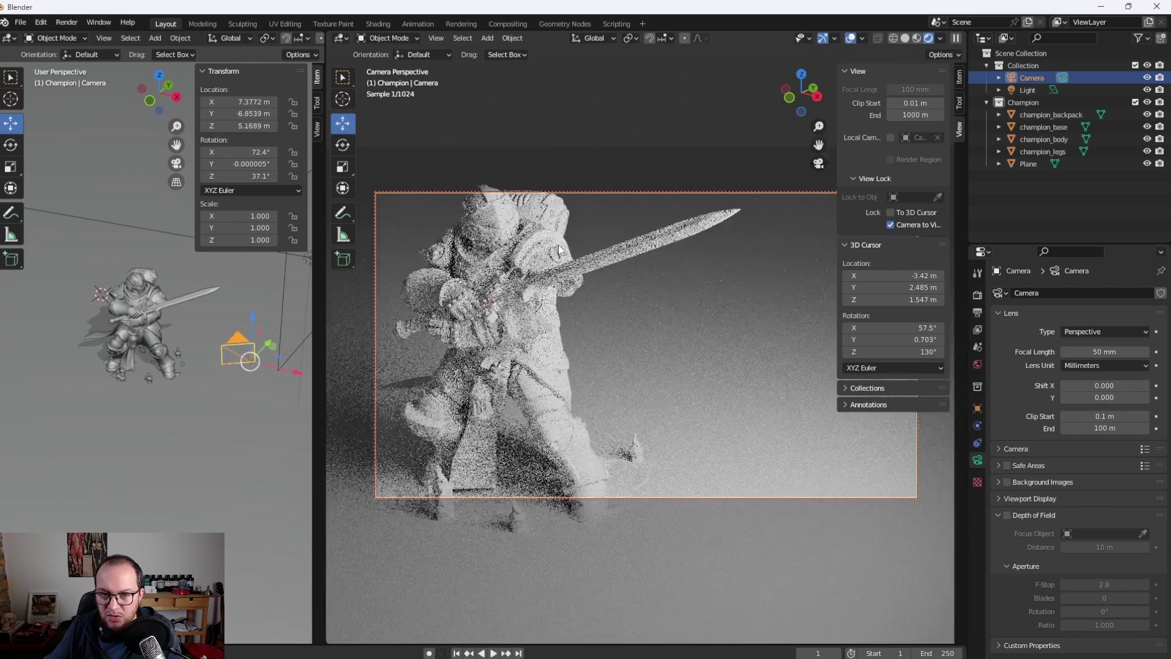
scroll(up, 3)
Fine-tune the framing and pull the camera back to about 10.49, -10.69, 6.16 m
drag(819, 144, 854, 195)
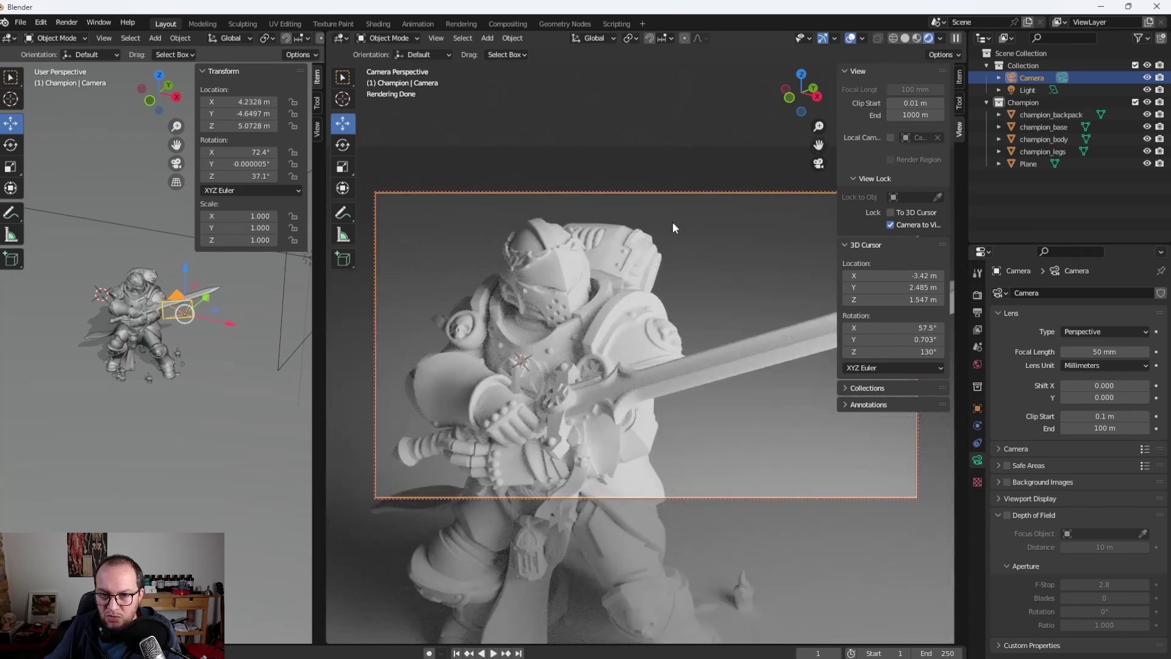
scroll(down, 3)
drag(818, 145, 708, 226)
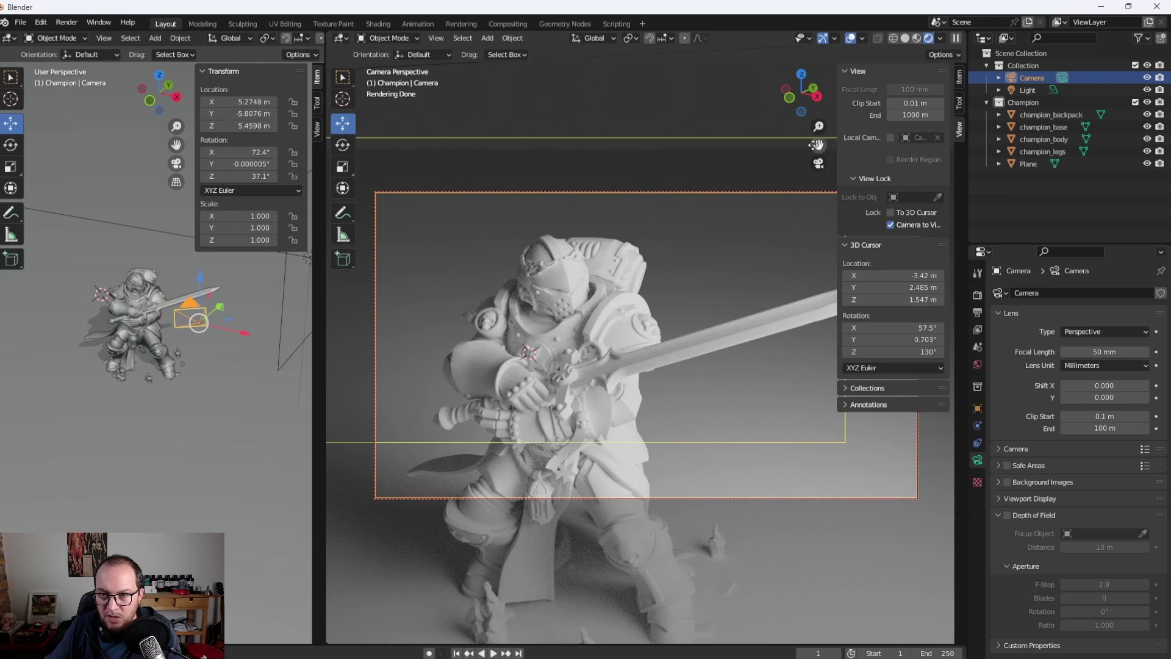
click(844, 71)
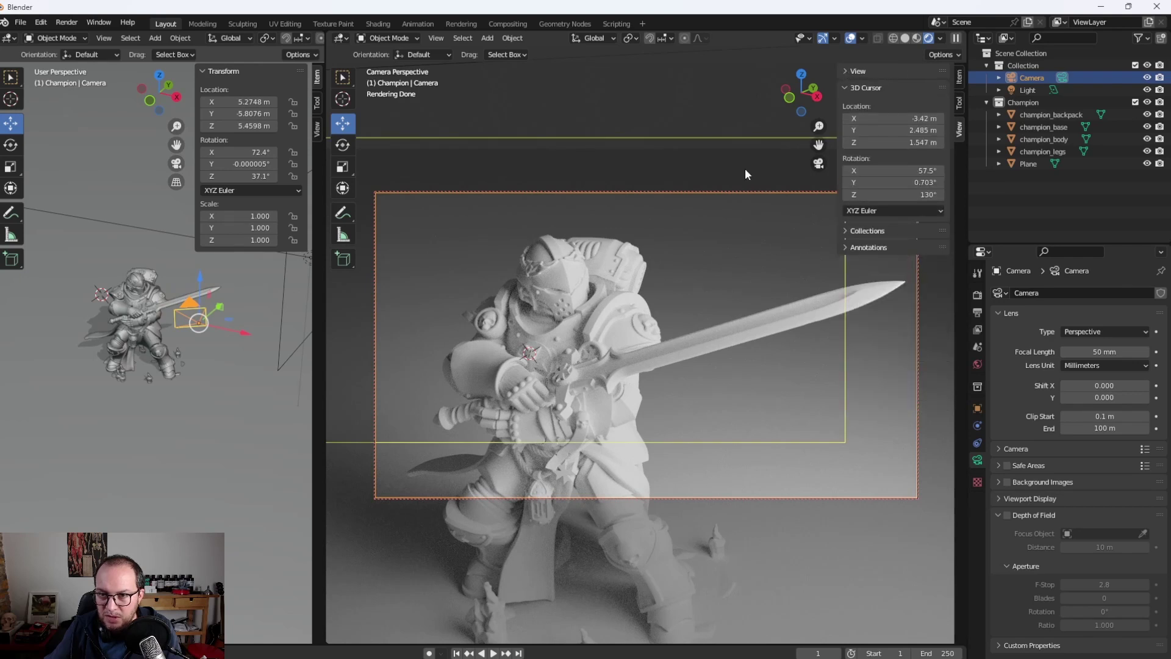
drag(744, 174, 742, 165)
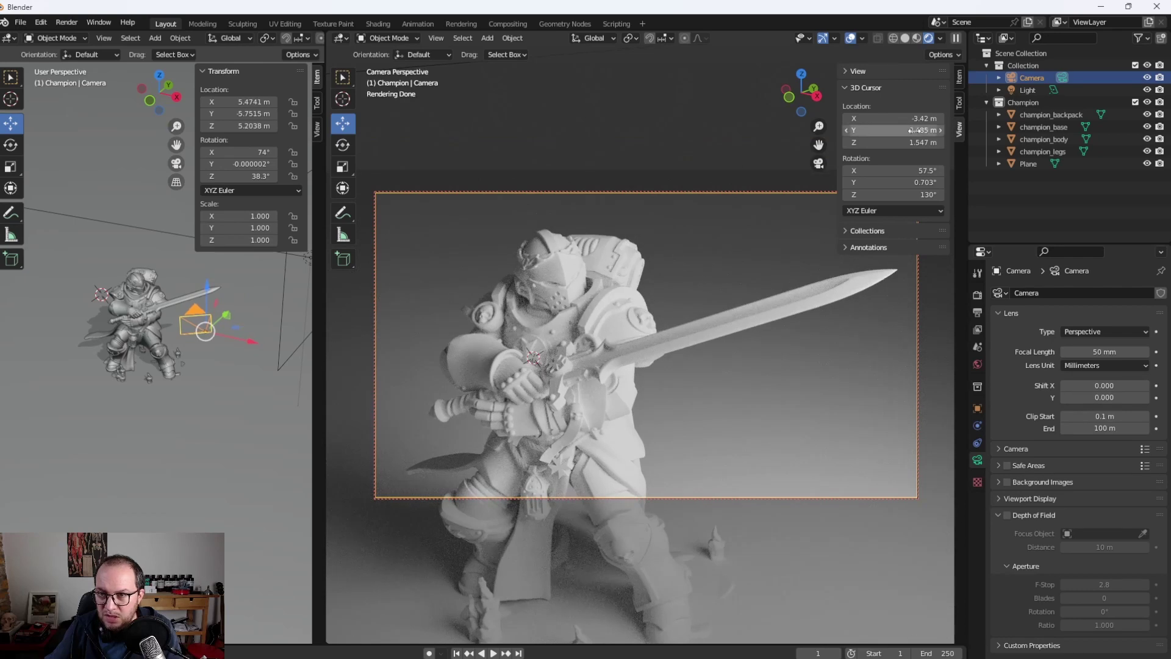
drag(648, 283, 672, 317)
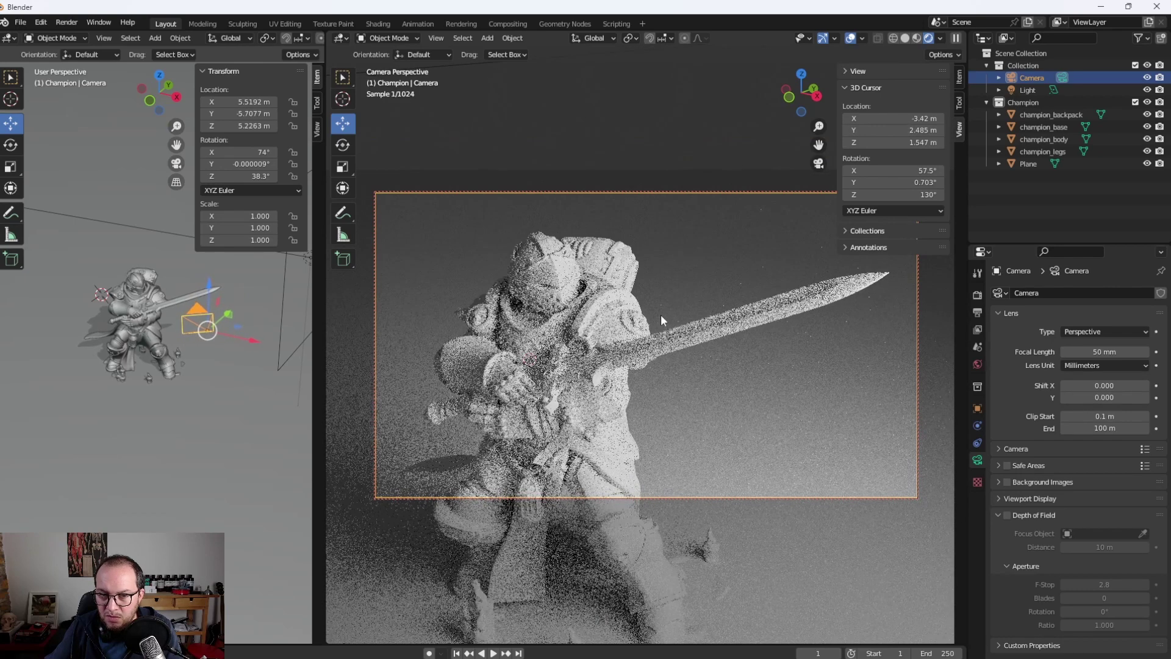
scroll(down, 3)
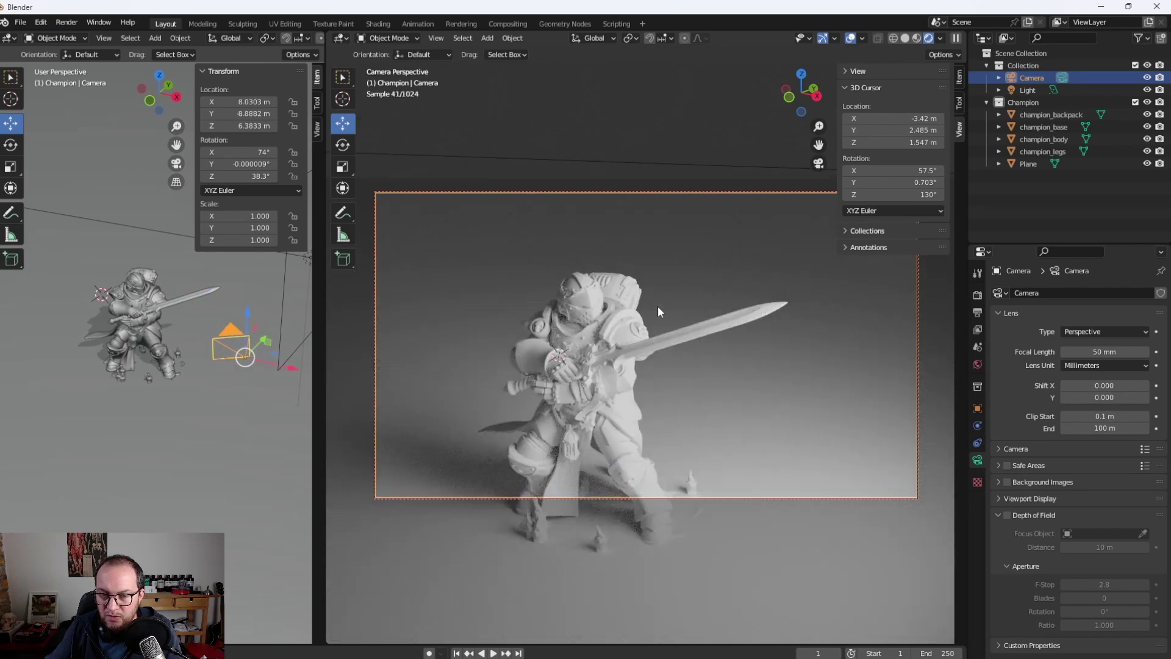
drag(708, 173, 665, 118)
scroll(down, 3)
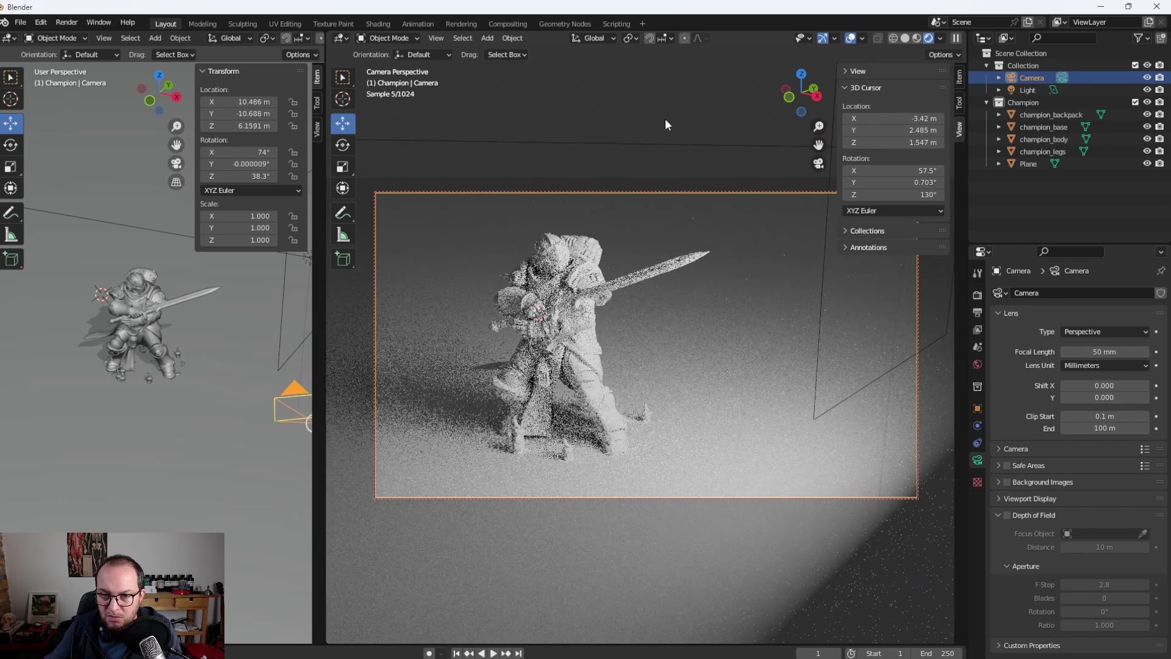
Add a new camera and move Camera.001 into Collection
click(267, 349)
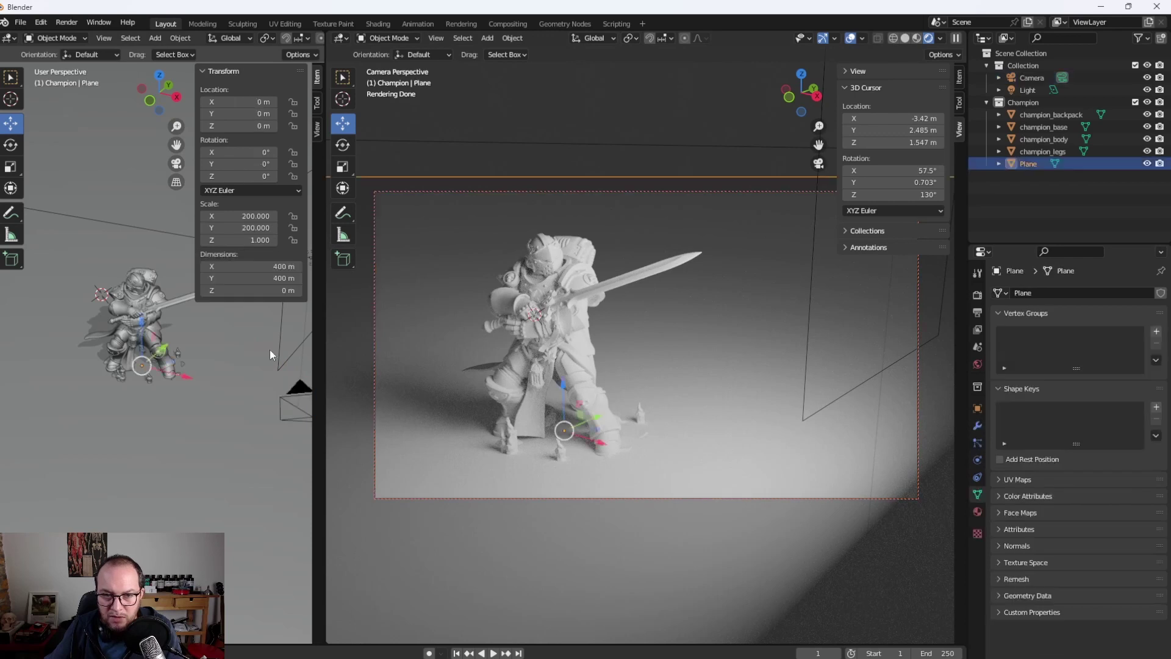
key(shift+a)
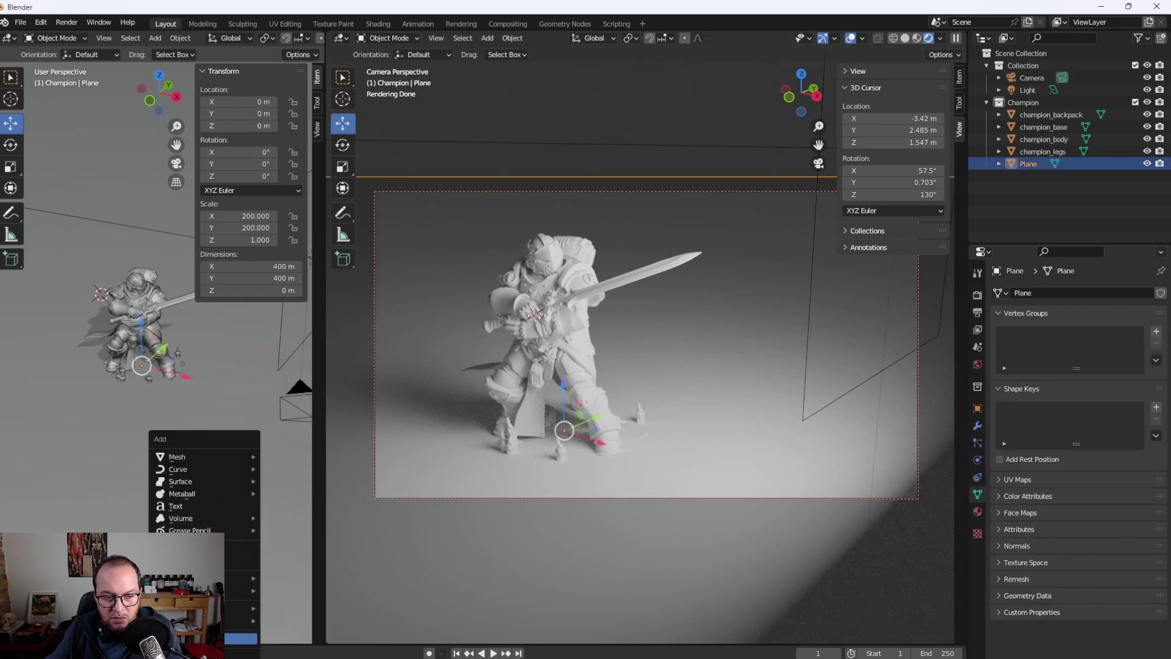
click(241, 638)
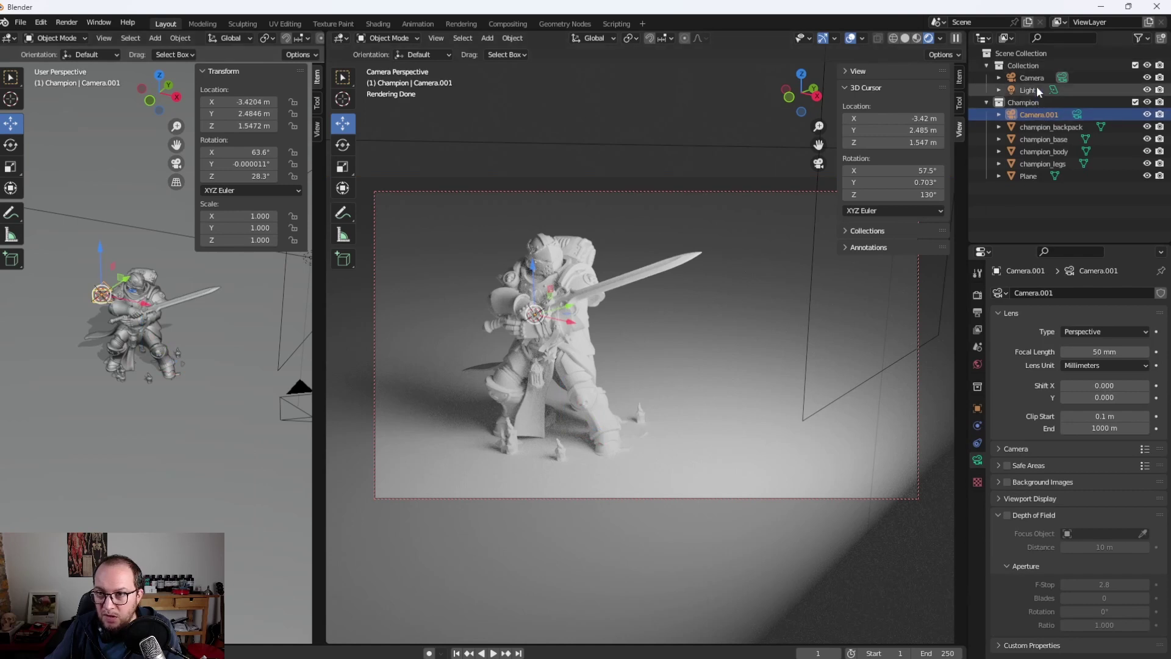
drag(1027, 112, 1024, 84)
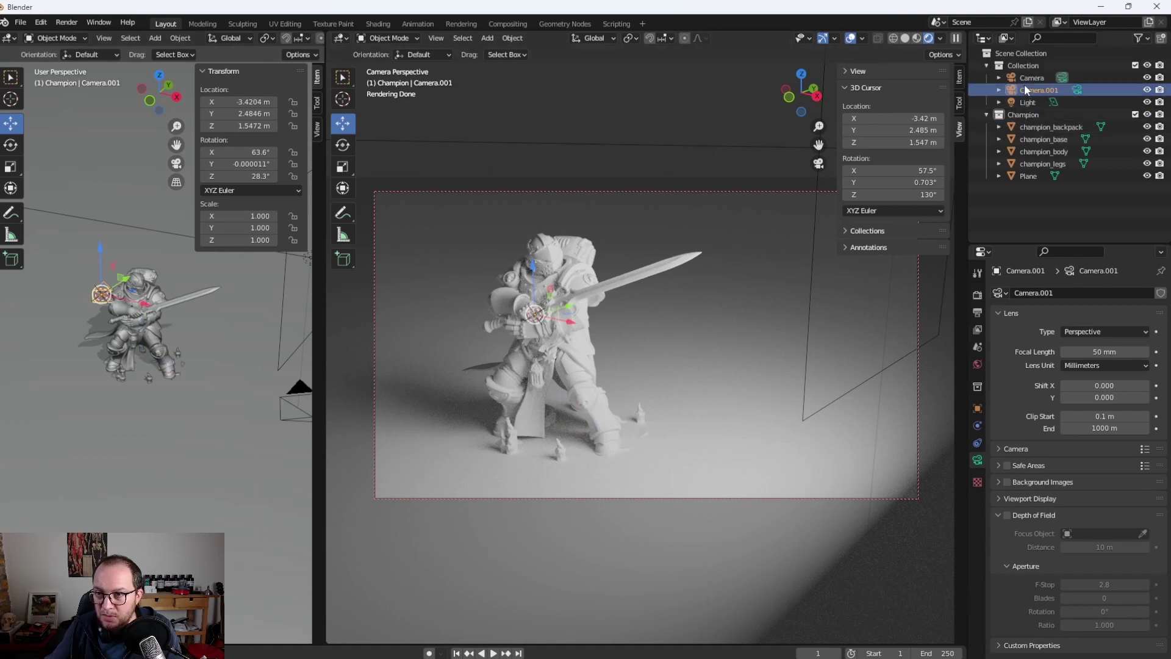
Rename Camera to 'Camera Wide' and Camera.001 to 'Camera Close'
click(1036, 79)
double_click(1038, 78)
click(1054, 77)
text(Wide)
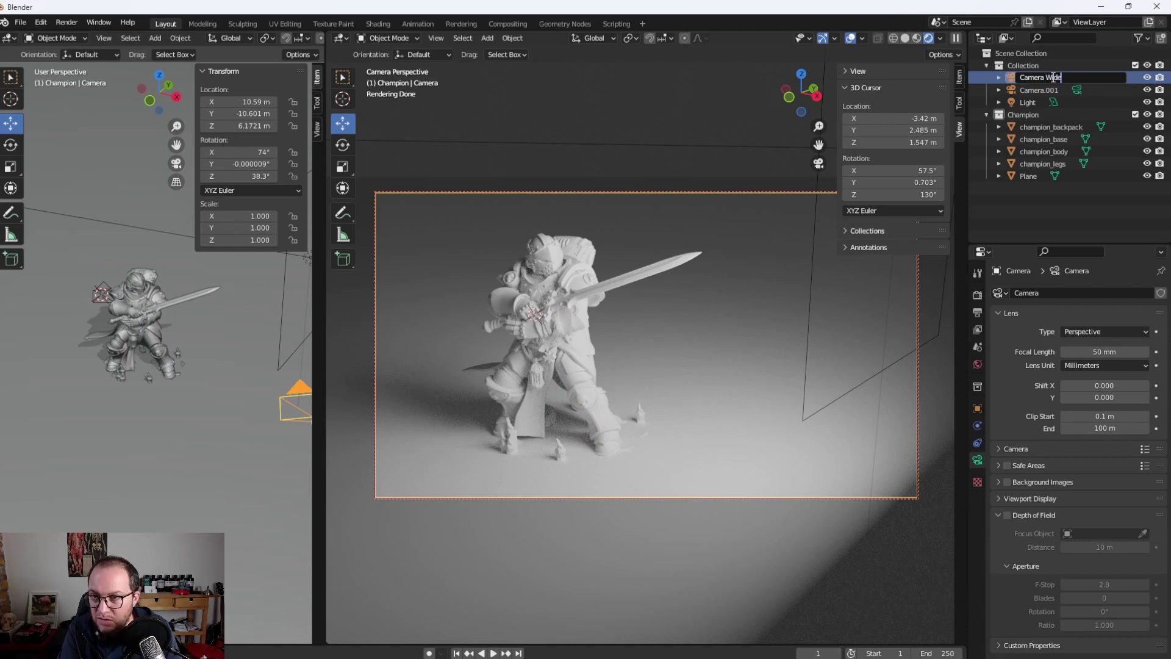
key(Return)
double_click(1051, 76)
click(1043, 77)
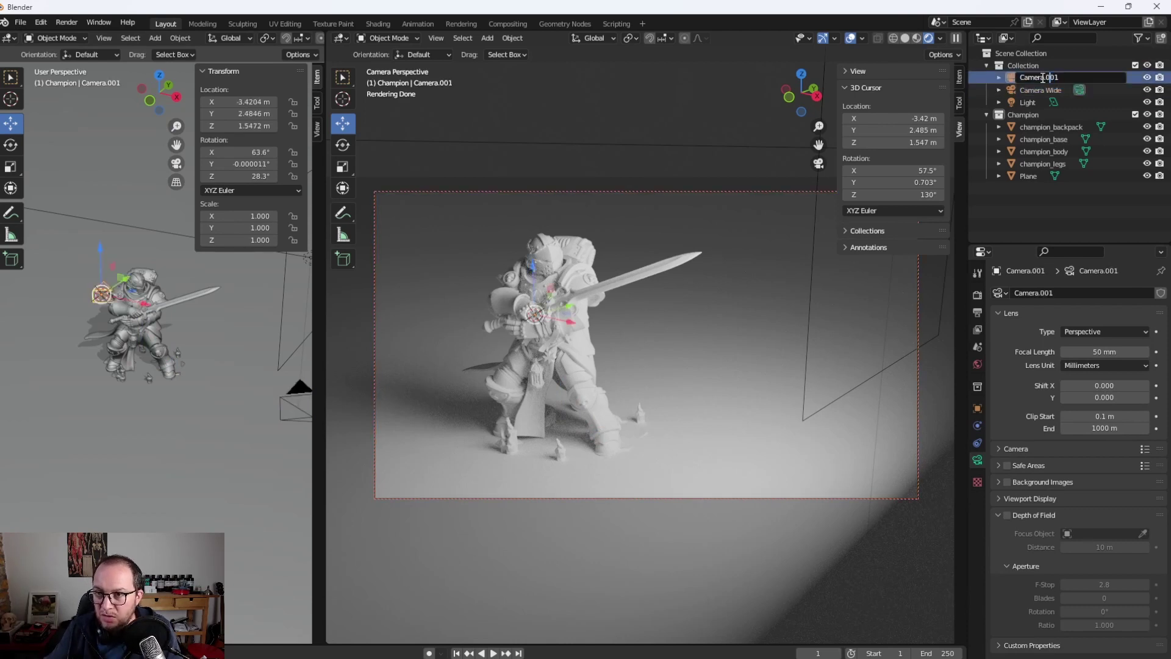
text(Close)
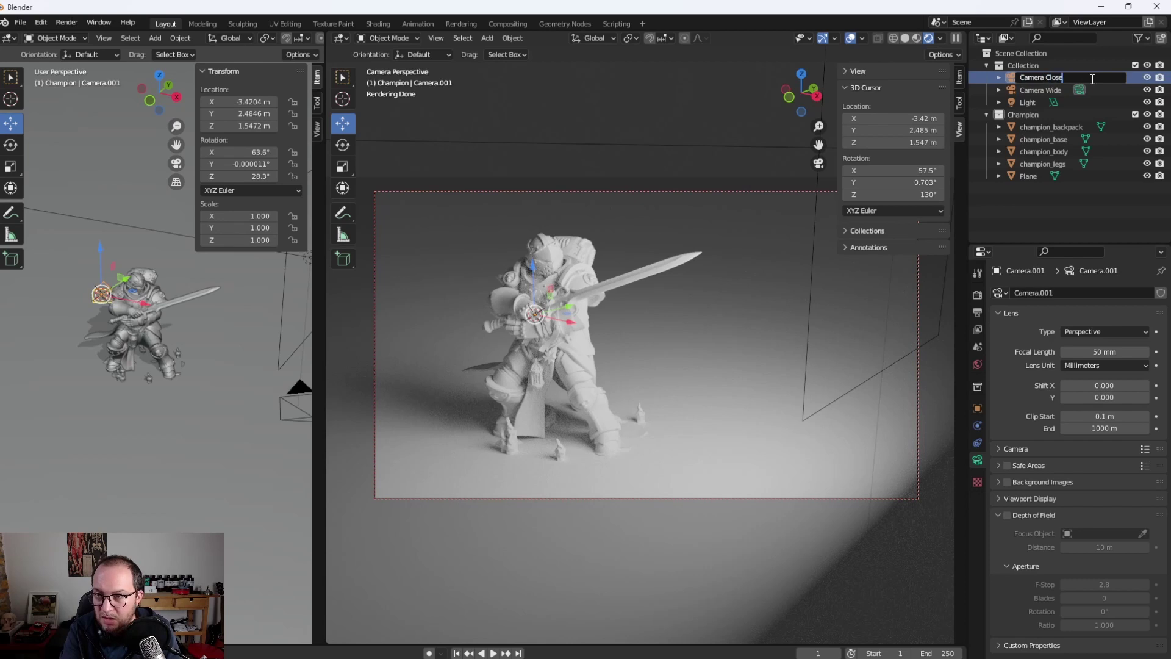
key(Return)
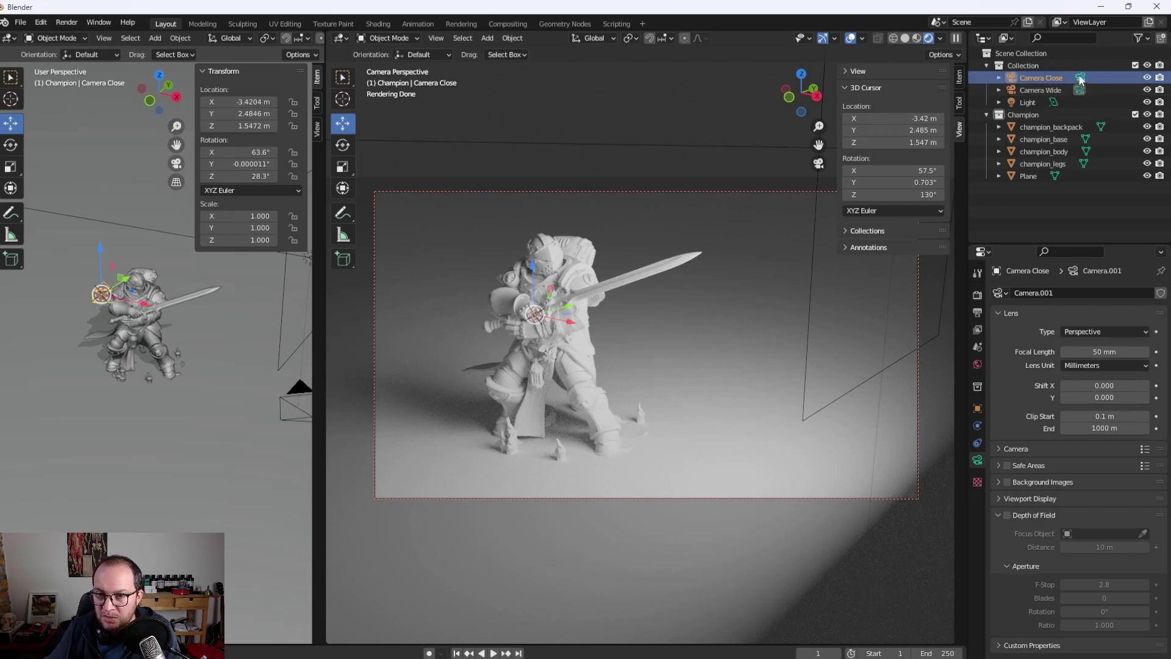
Make Camera Close the active camera and move it away from the figurine
click(1079, 78)
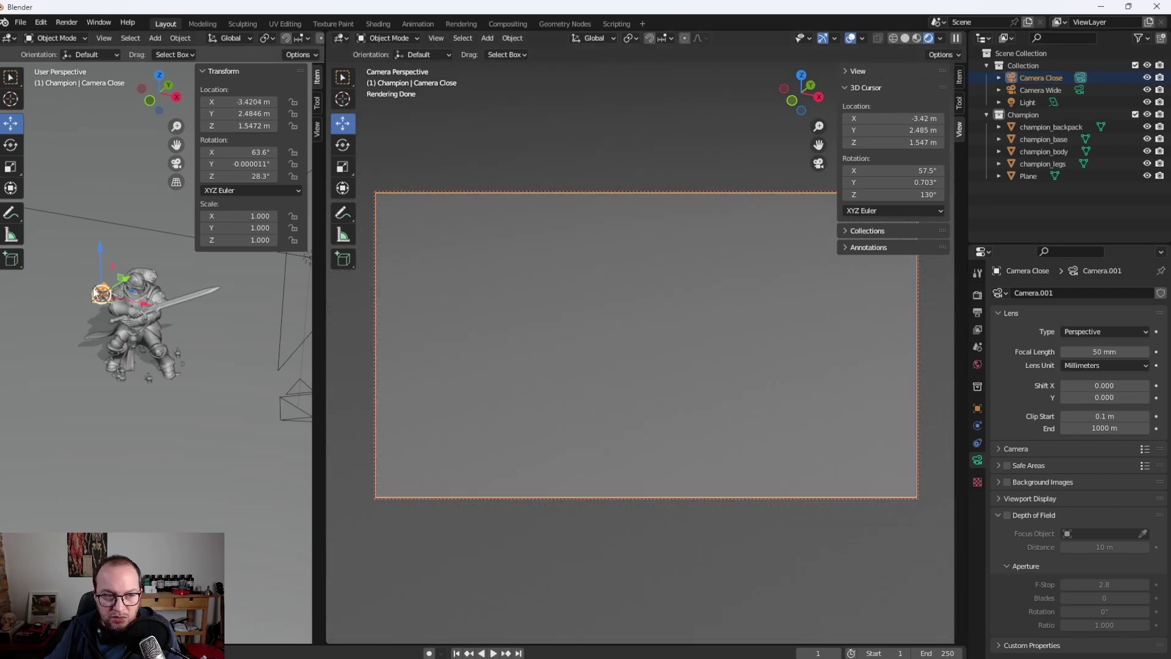
drag(123, 231, 157, 335)
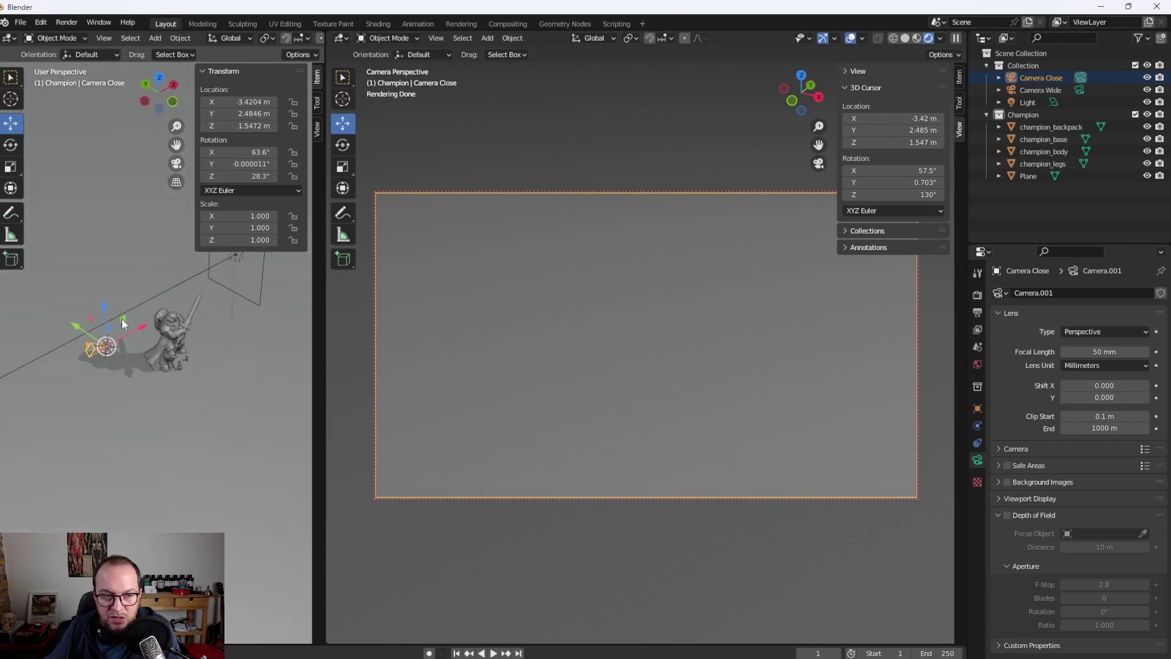
drag(122, 317, 258, 306)
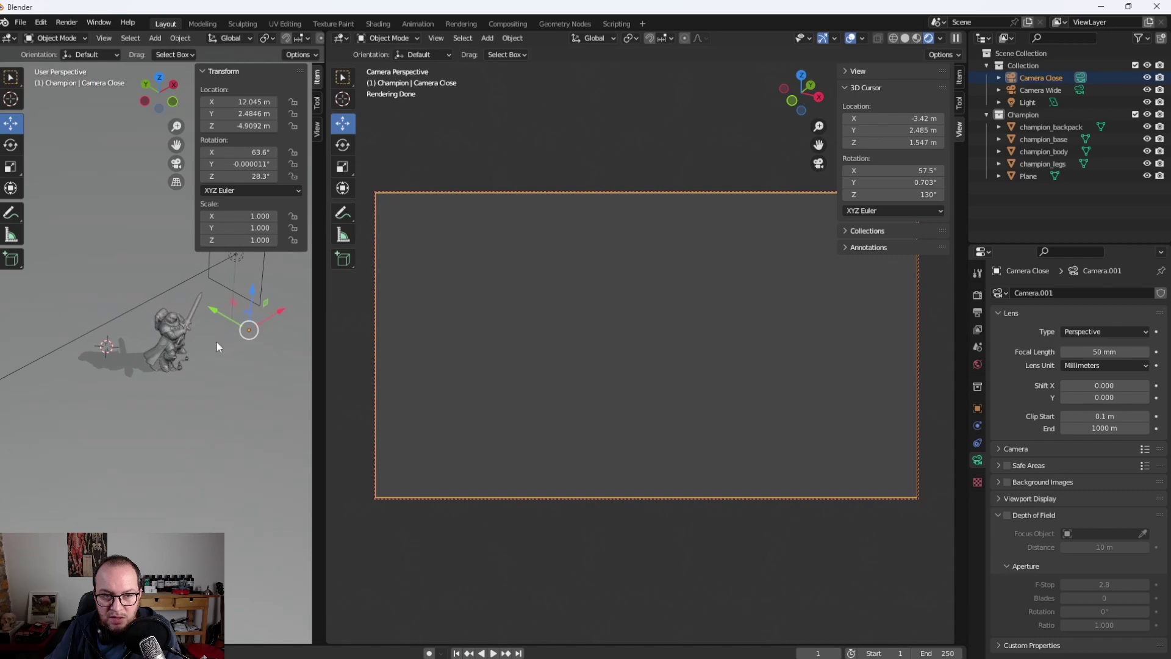
drag(216, 340, 235, 330)
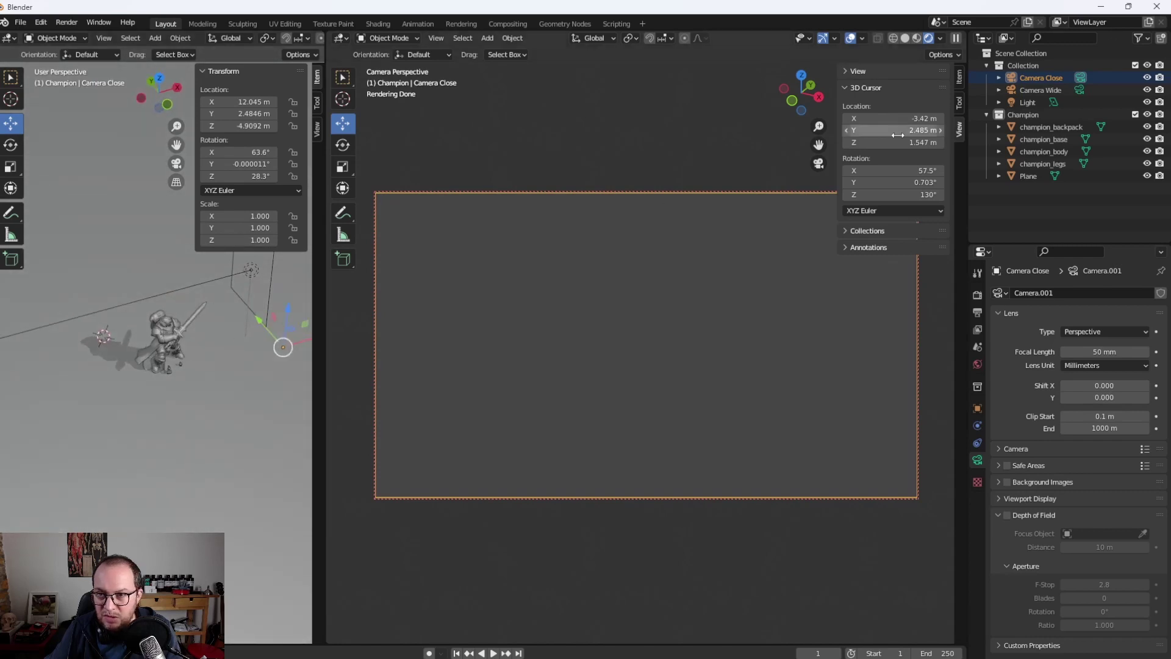
Zero Camera Close's location and rotation values in the N panel
click(958, 76)
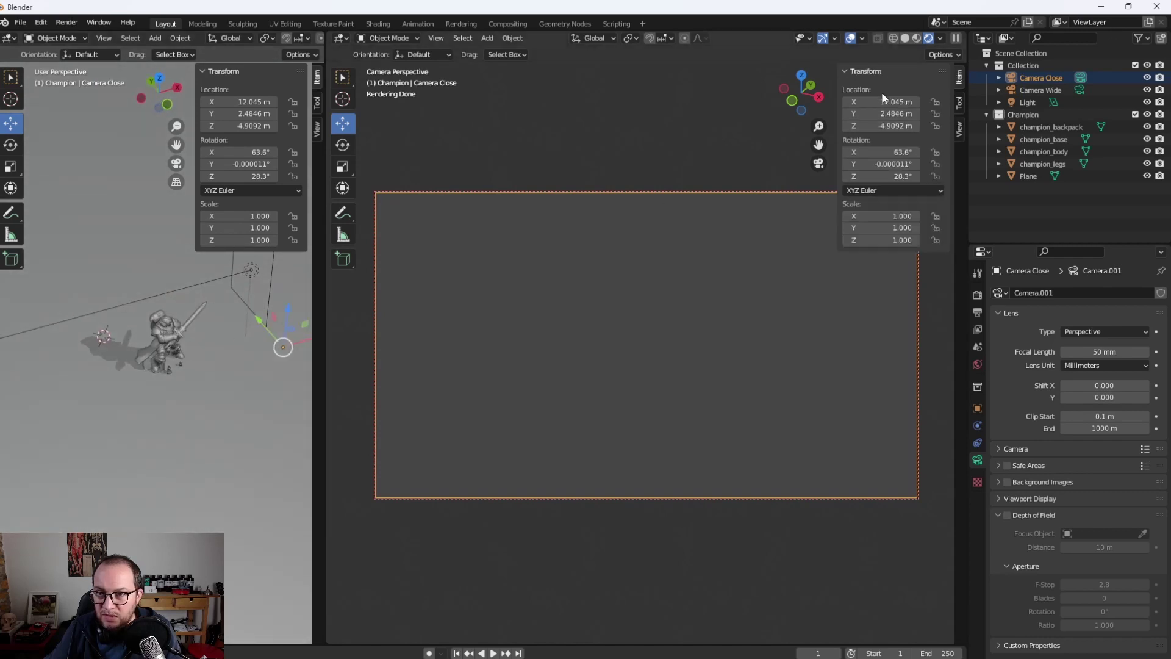
click(885, 101)
text(0)
key(Tab)
text(0)
key(Tab)
key(0)
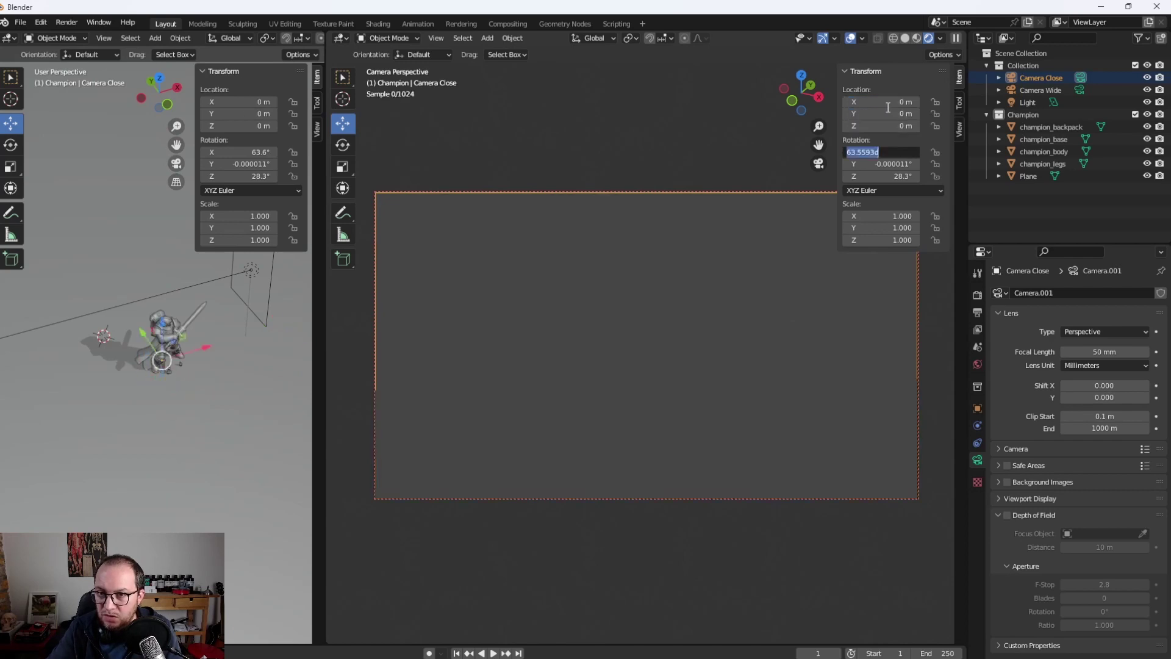
text(0)
key(Tab)
text(0)
key(Tab)
text(0)
key(Return)
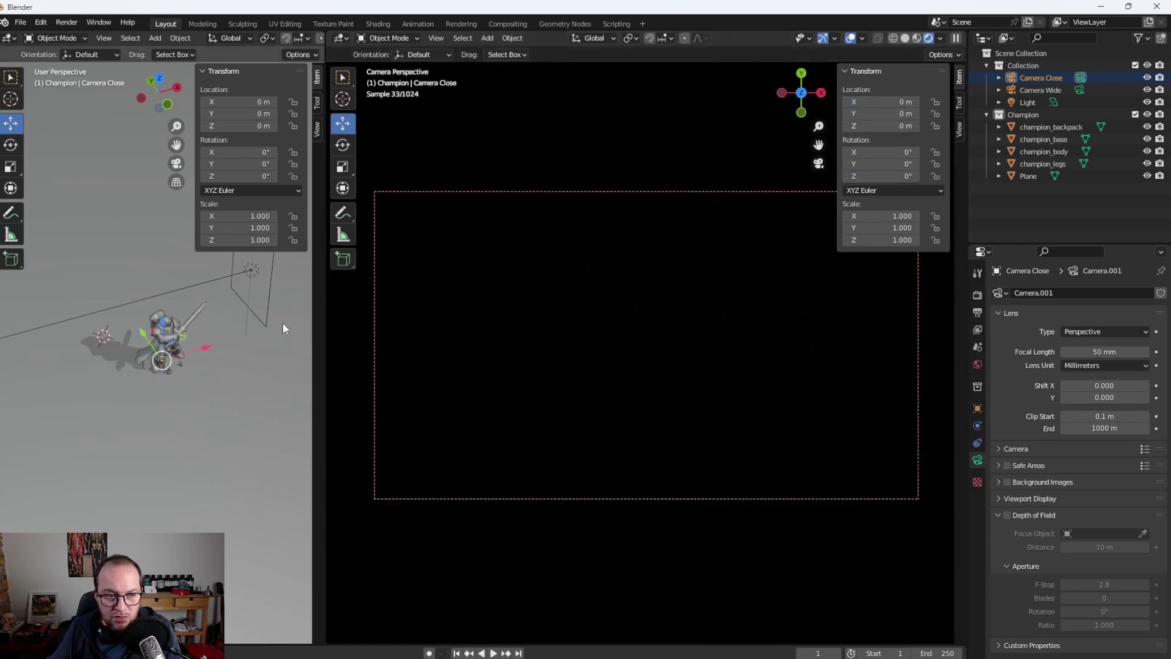
Pull Camera Close back along Y, try a Z rotation, then undo it
drag(143, 339, 198, 340)
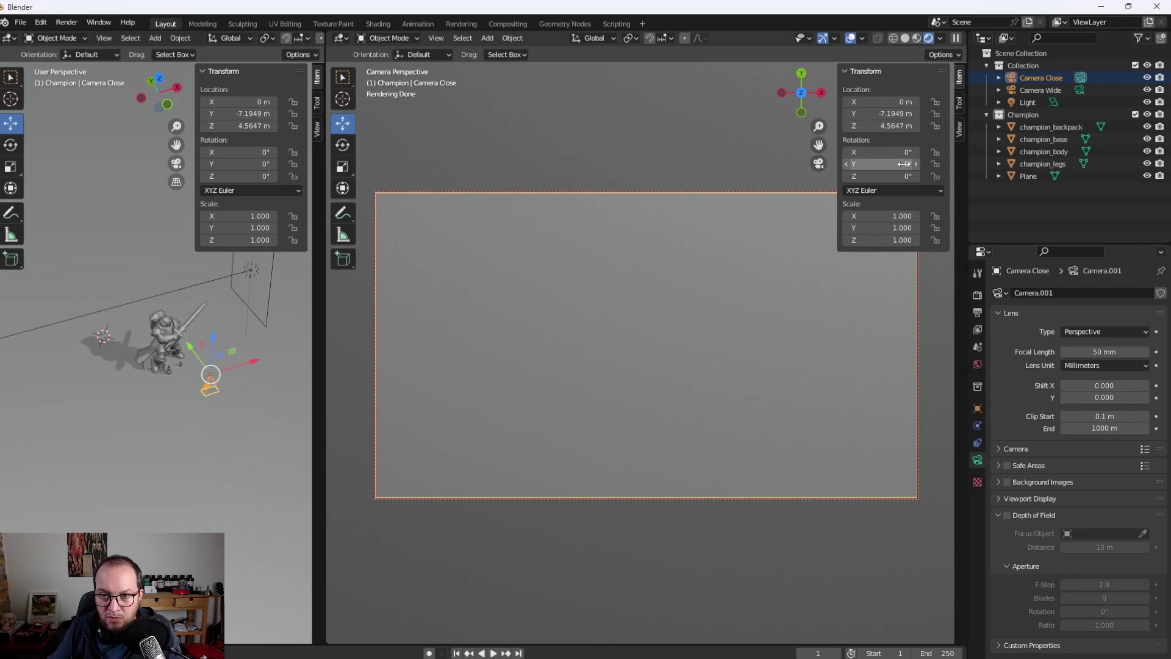
drag(903, 176, 856, 156)
key(ctrl+z)
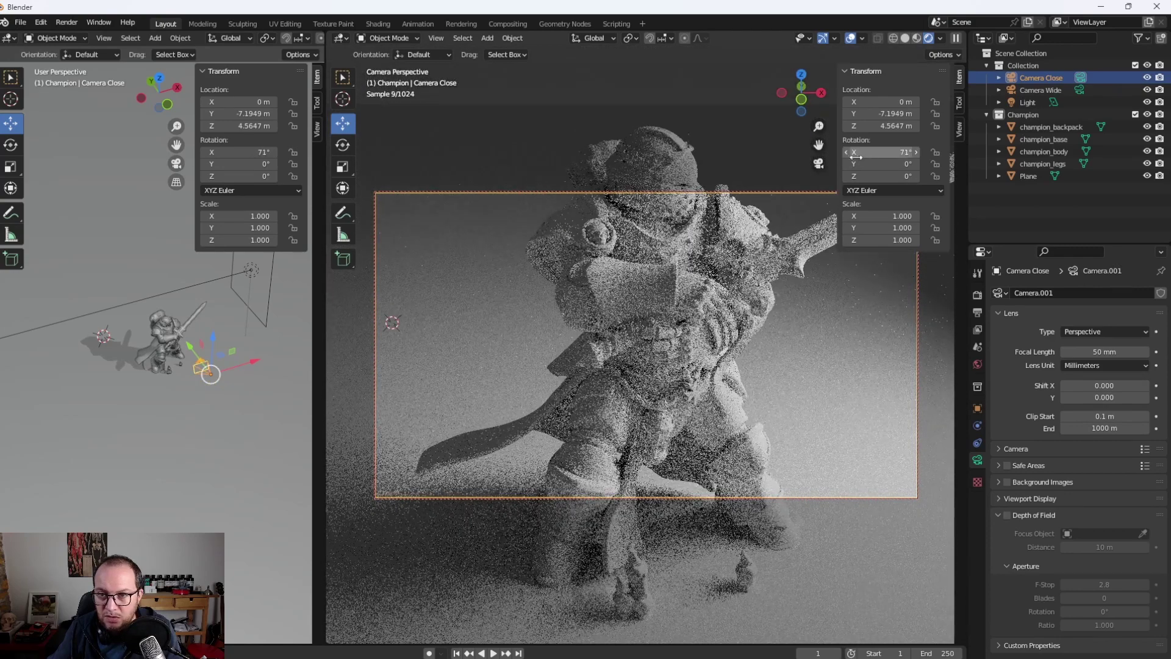
Set Camera Close's X rotation to 90°, then pan, zoom and orbit it onto the champion
click(857, 156)
text(90)
key(Return)
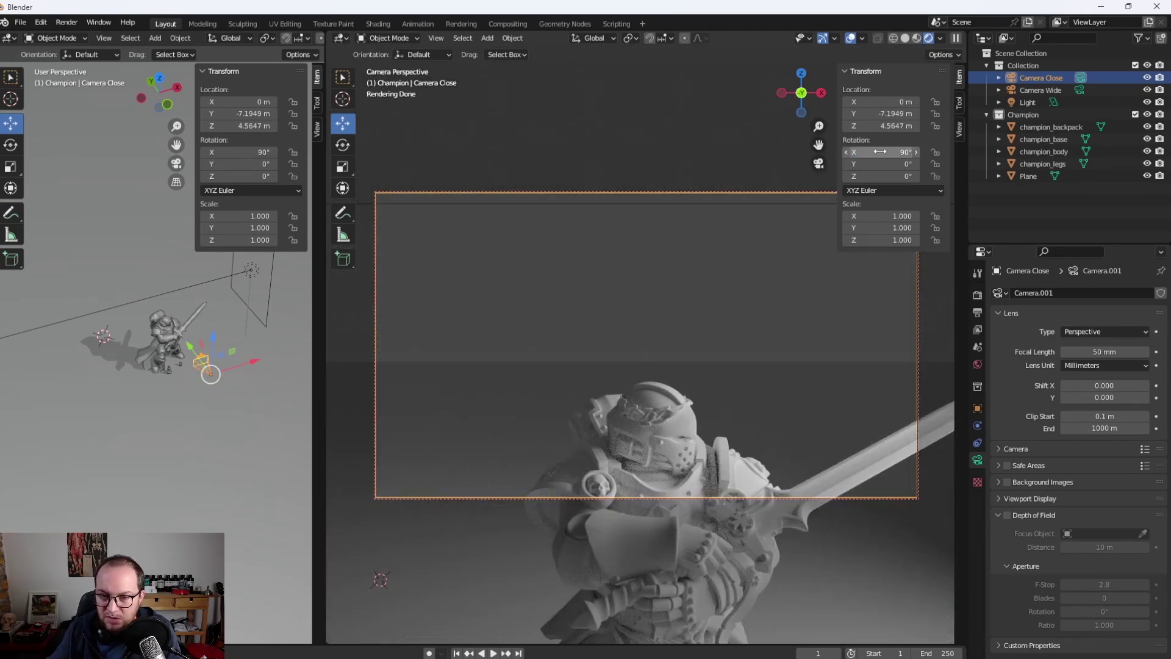
drag(749, 392, 678, 311)
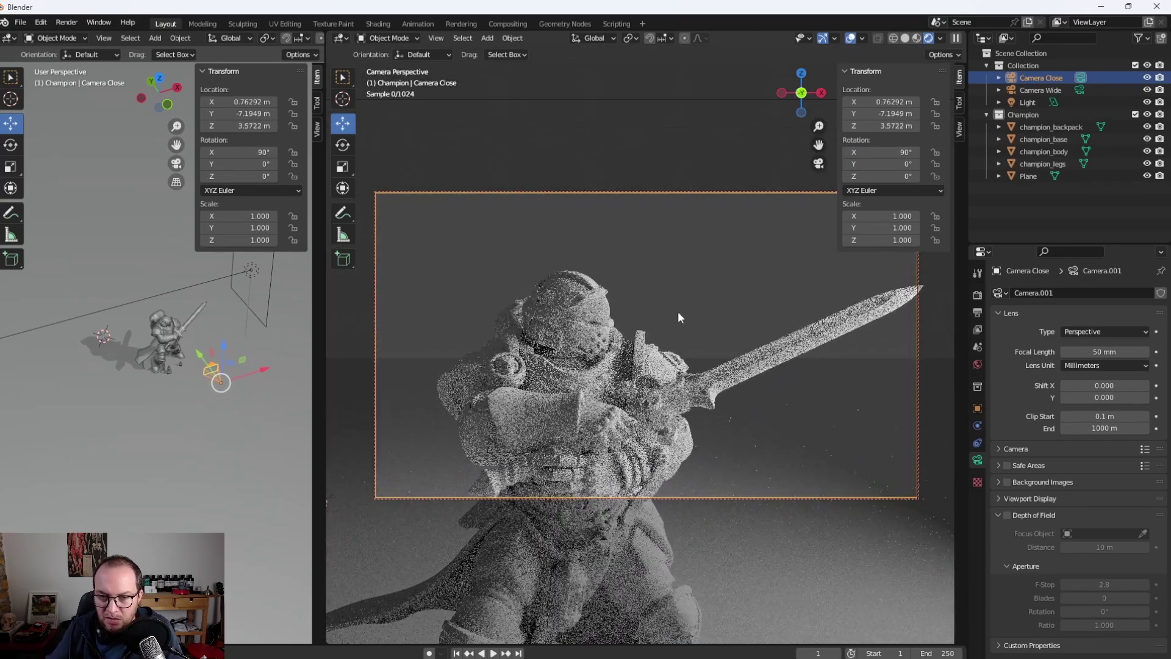
scroll(down, 3)
drag(857, 347, 725, 318)
Fine-tune the diagonal close-up of the champion and sword with small pans and zooms
scroll(down, 3)
drag(773, 385, 778, 378)
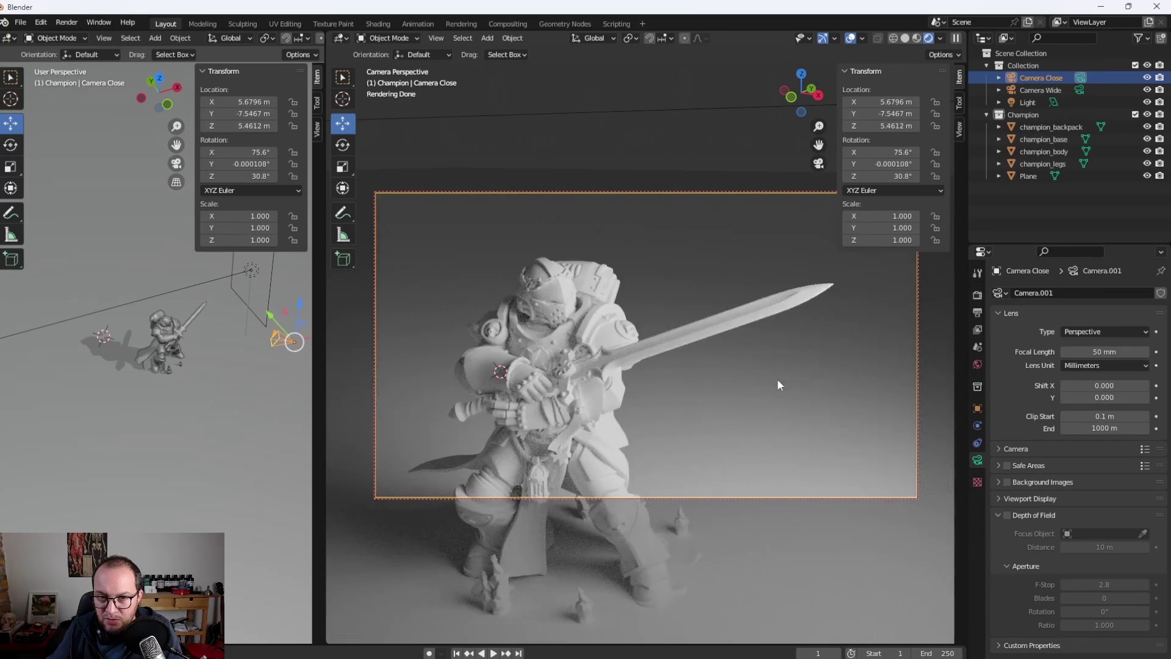
drag(753, 341, 763, 327)
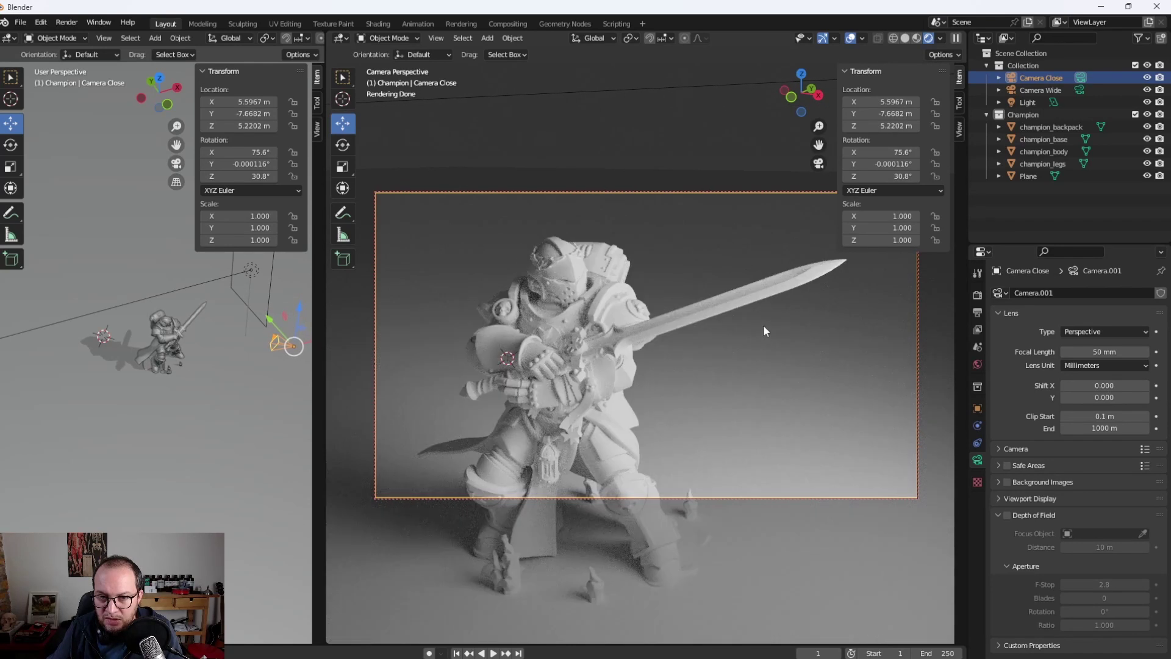
scroll(up, 3)
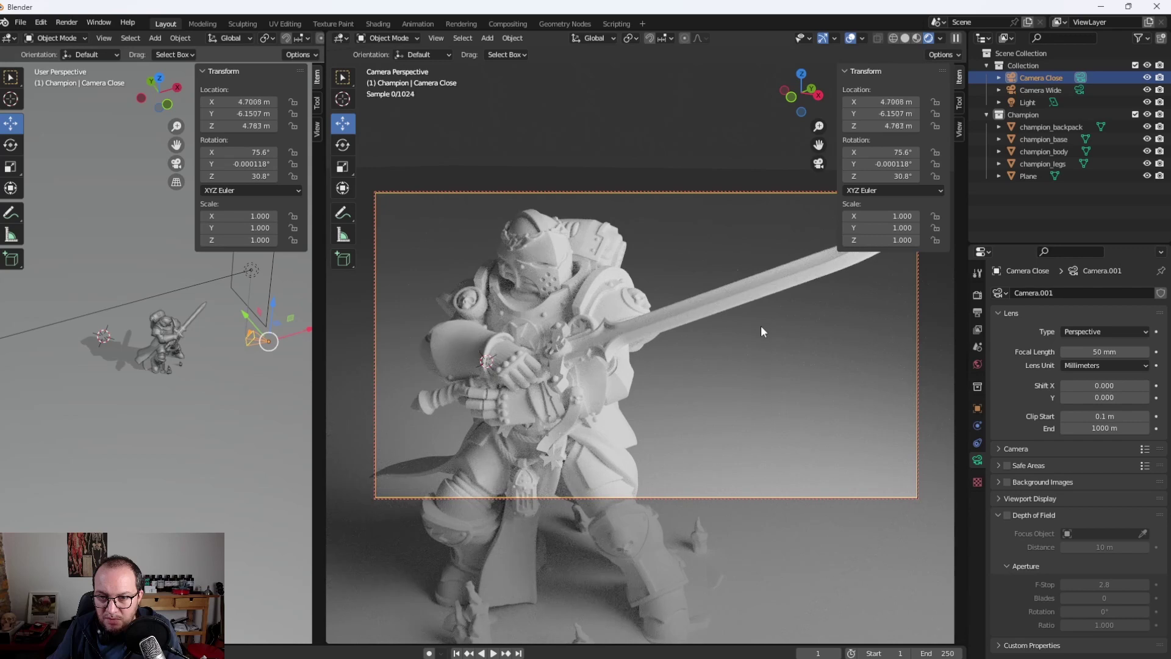
scroll(up, 3)
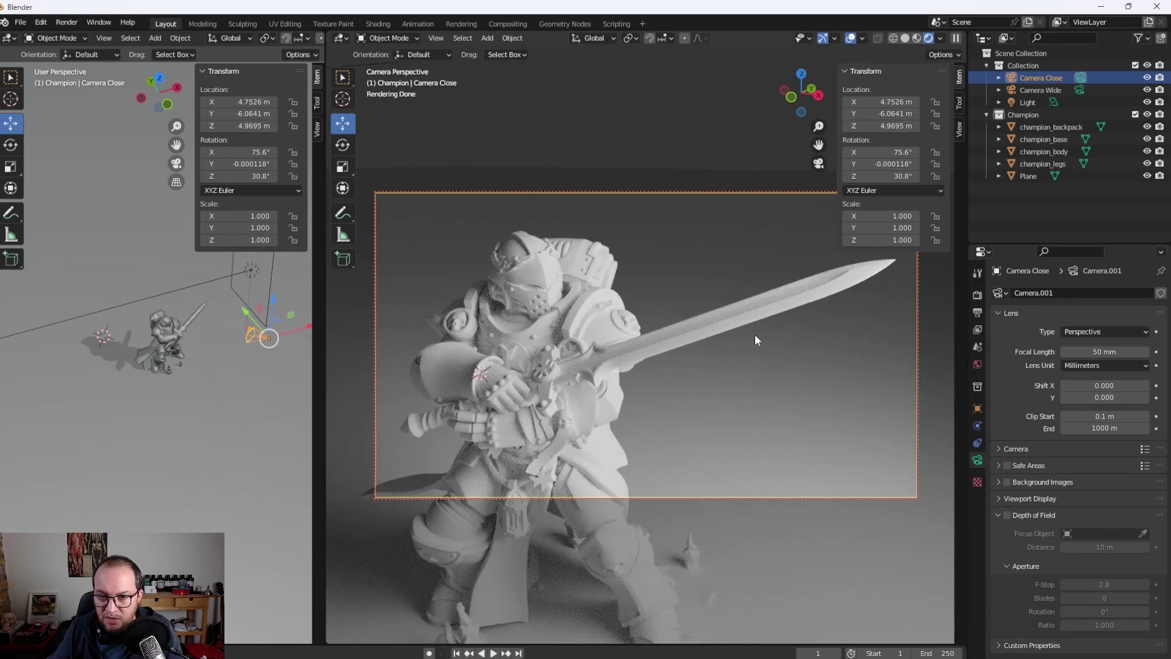
scroll(down, 3)
scroll(up, 3)
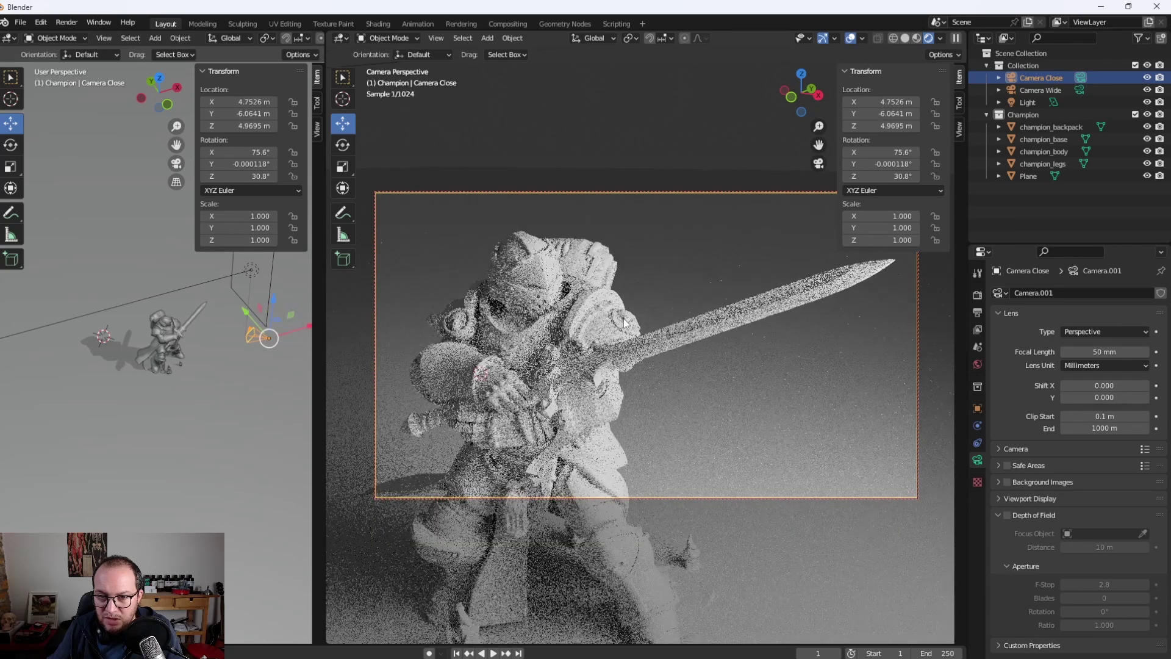
In the N-panel View settings, uncheck View Lock > Camera to View and deselect the close camera
click(959, 132)
click(862, 72)
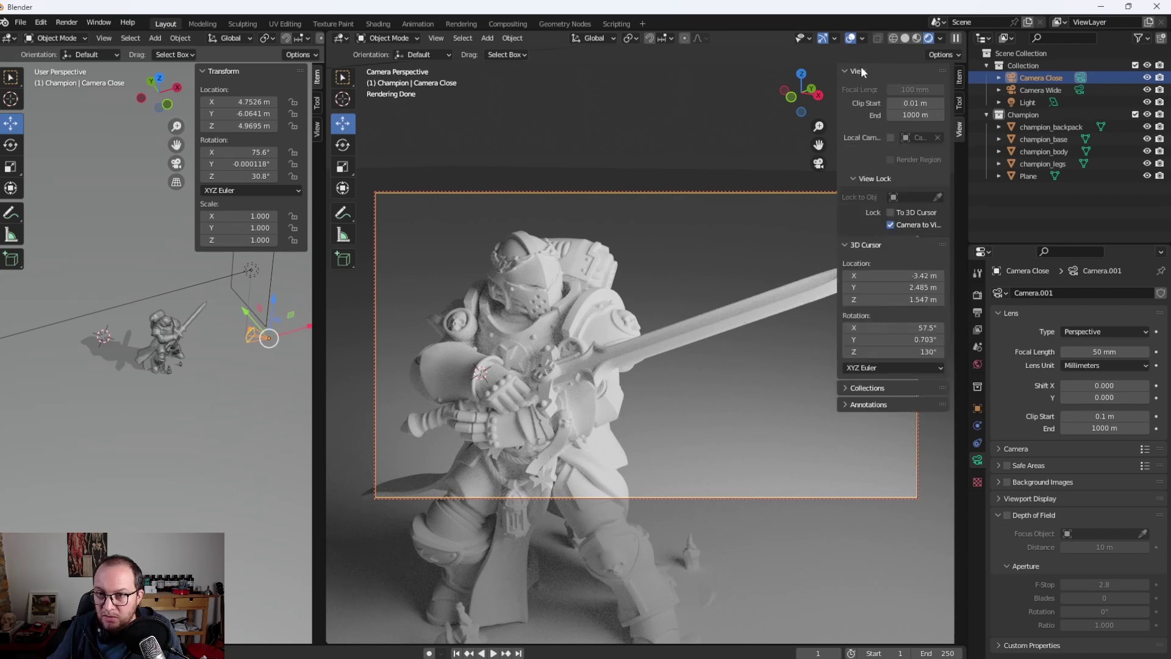
click(890, 225)
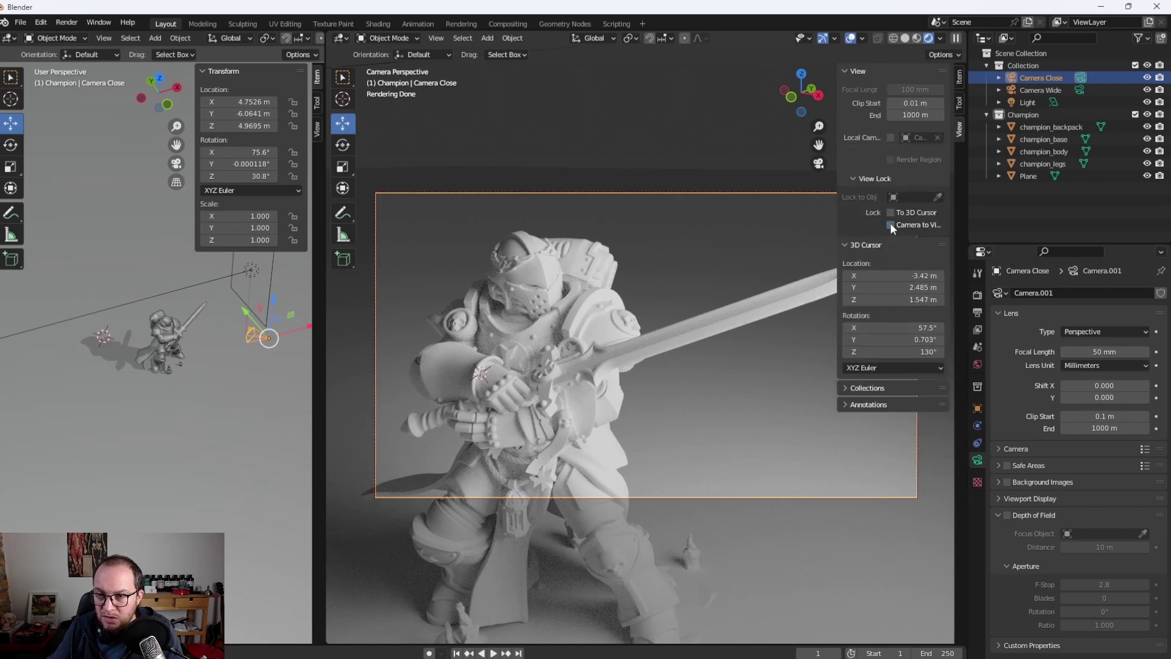
click(992, 211)
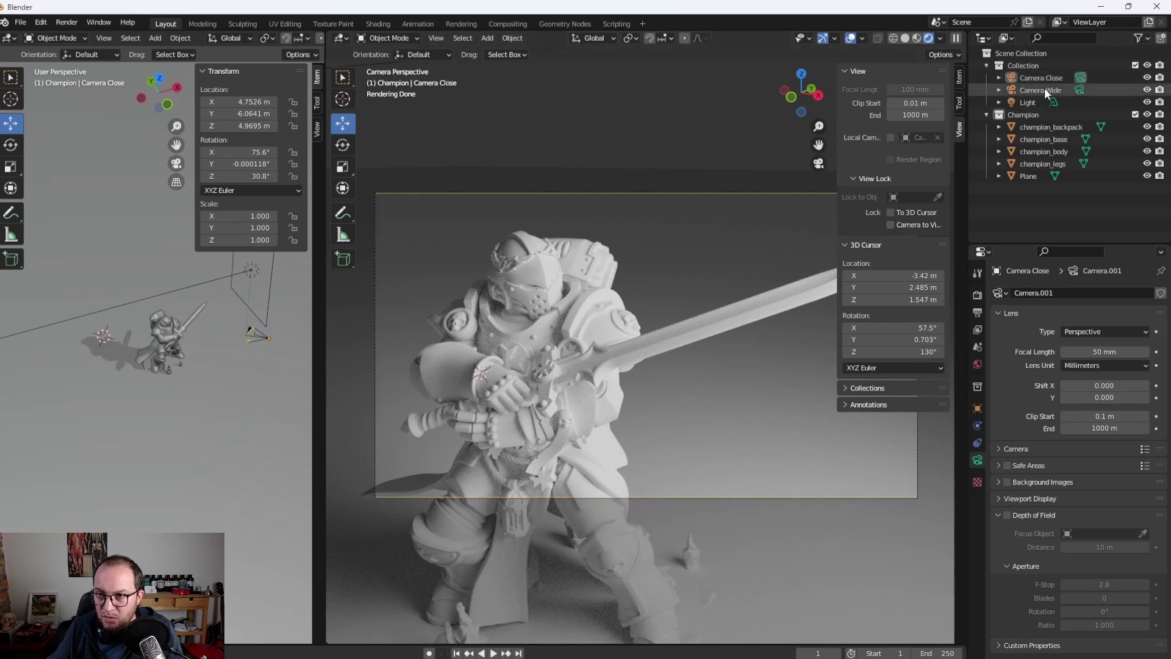
Compare the Camera Wide and Camera Close views, then select the Plane and orbit the left viewport
click(1078, 90)
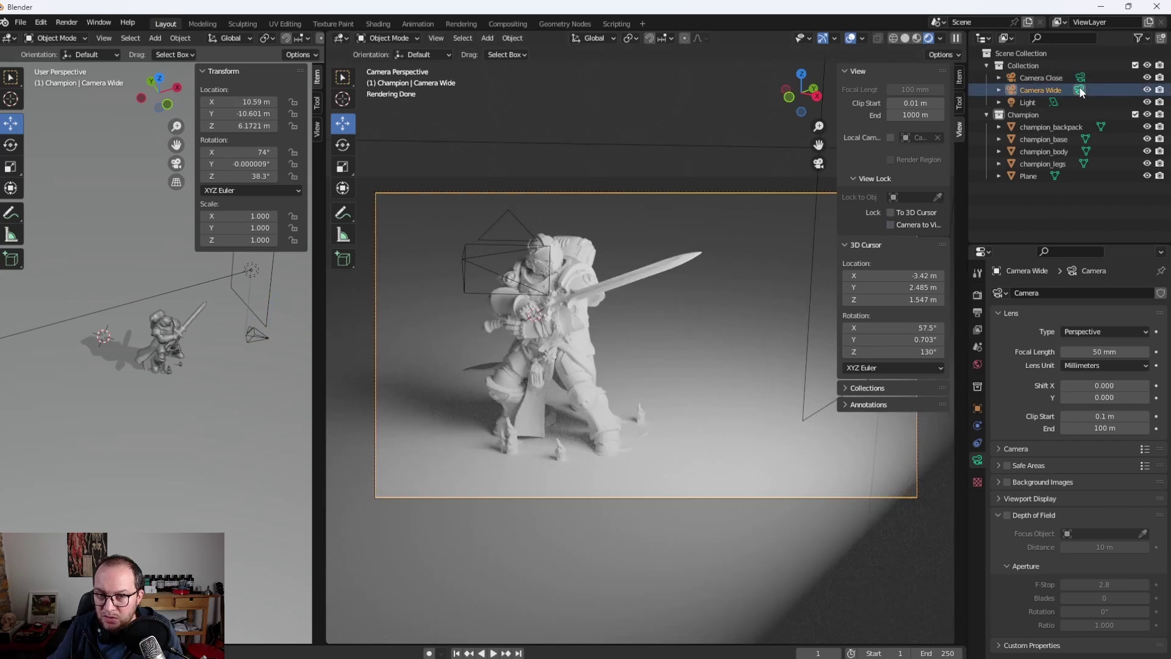
click(1080, 78)
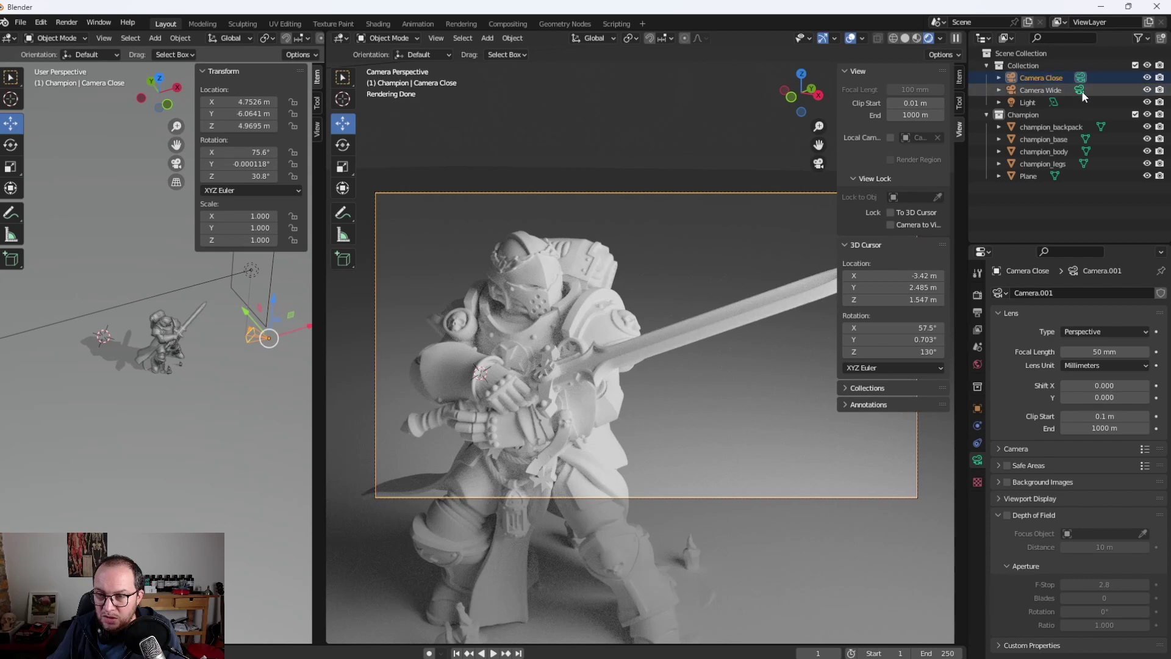
click(137, 471)
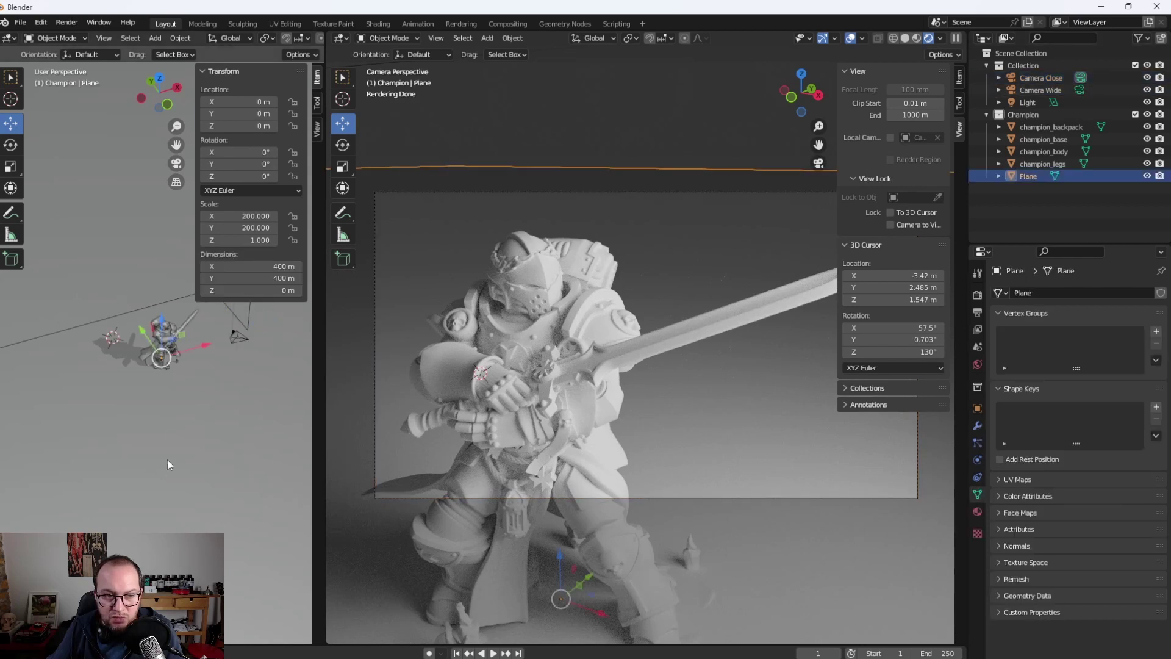
drag(239, 305, 192, 383)
drag(221, 422, 267, 339)
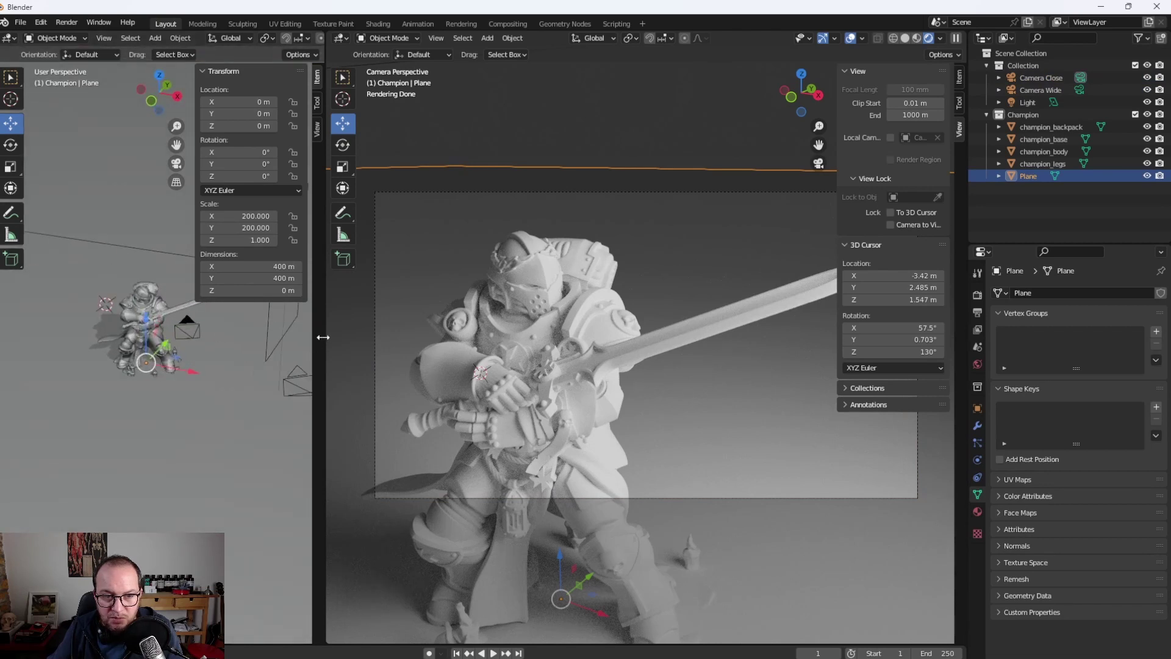
Widen and zoom the left viewport, and preview its active camera view
drag(320, 338, 499, 335)
scroll(up, 3)
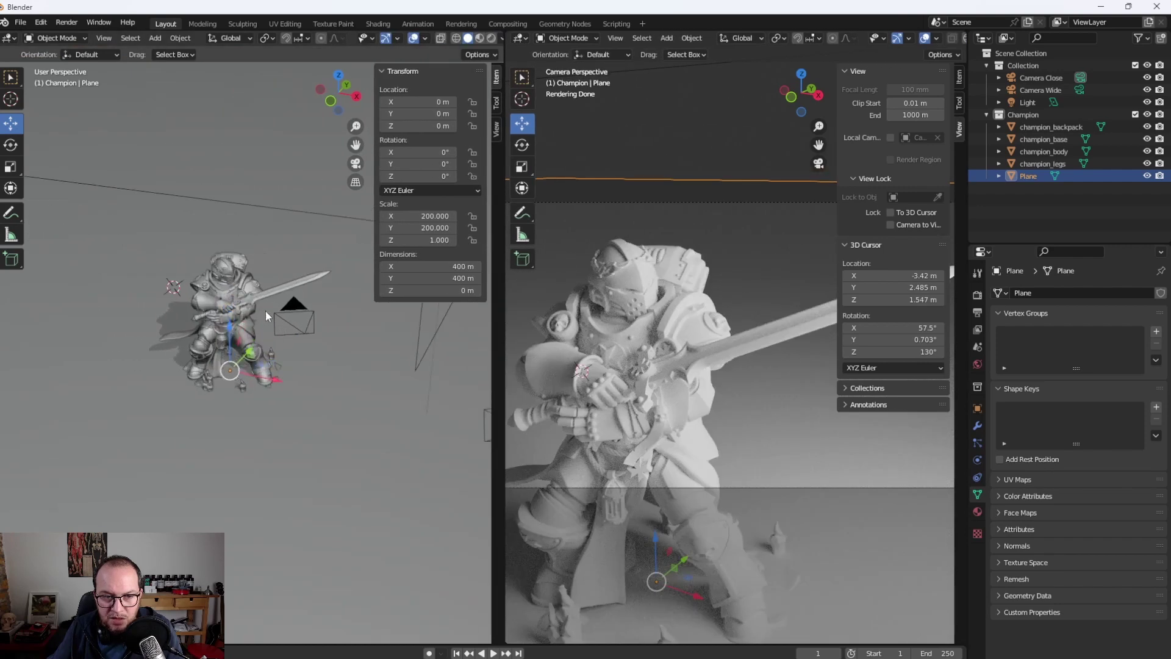
click(292, 305)
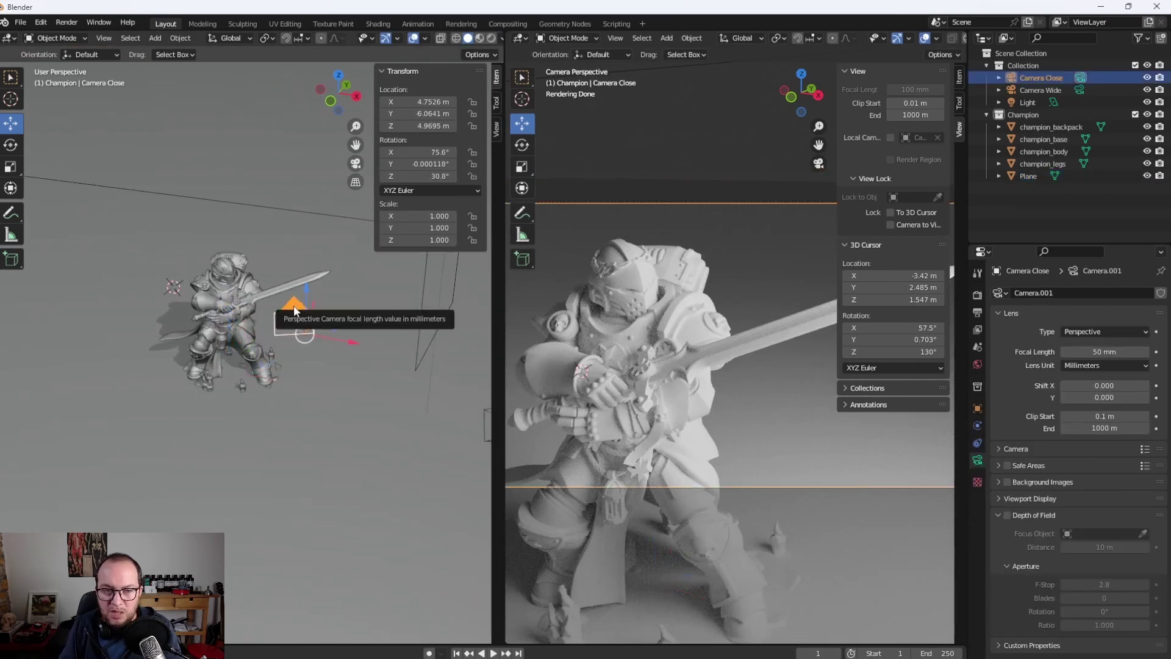
click(337, 373)
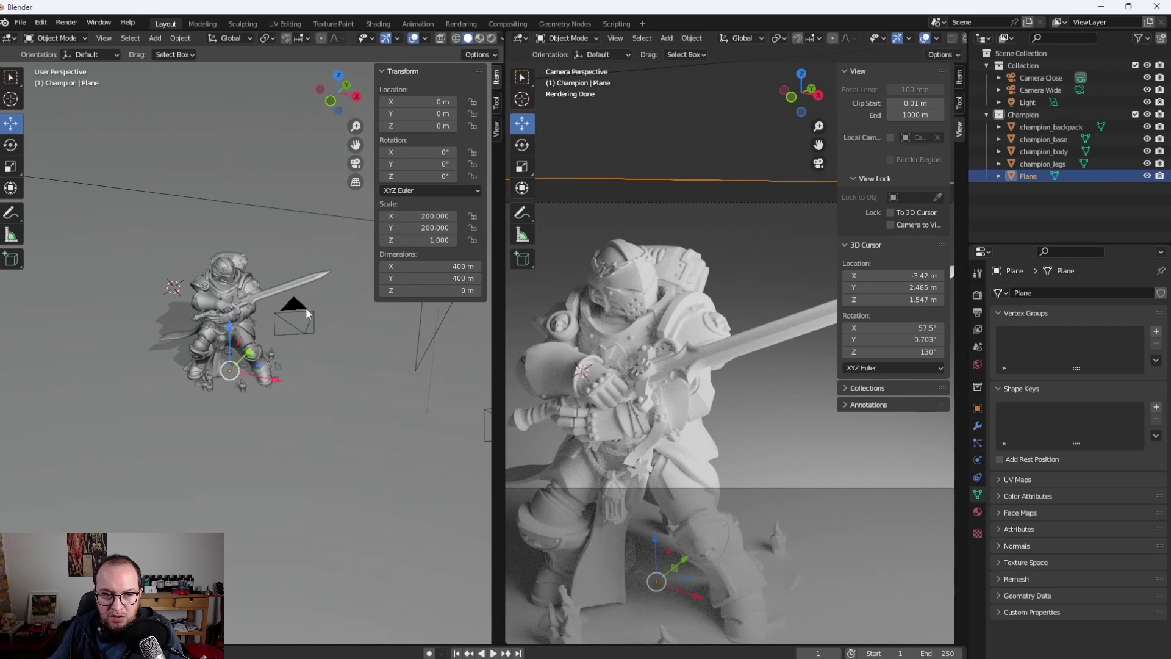
key(KP_0)
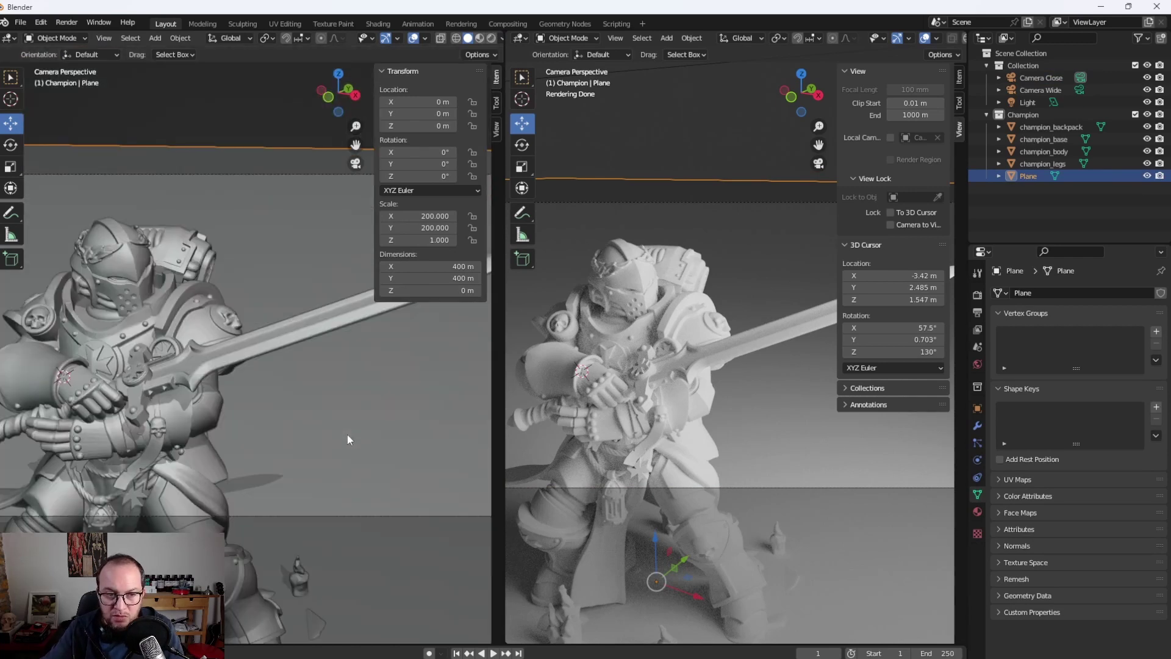
key(KP_0)
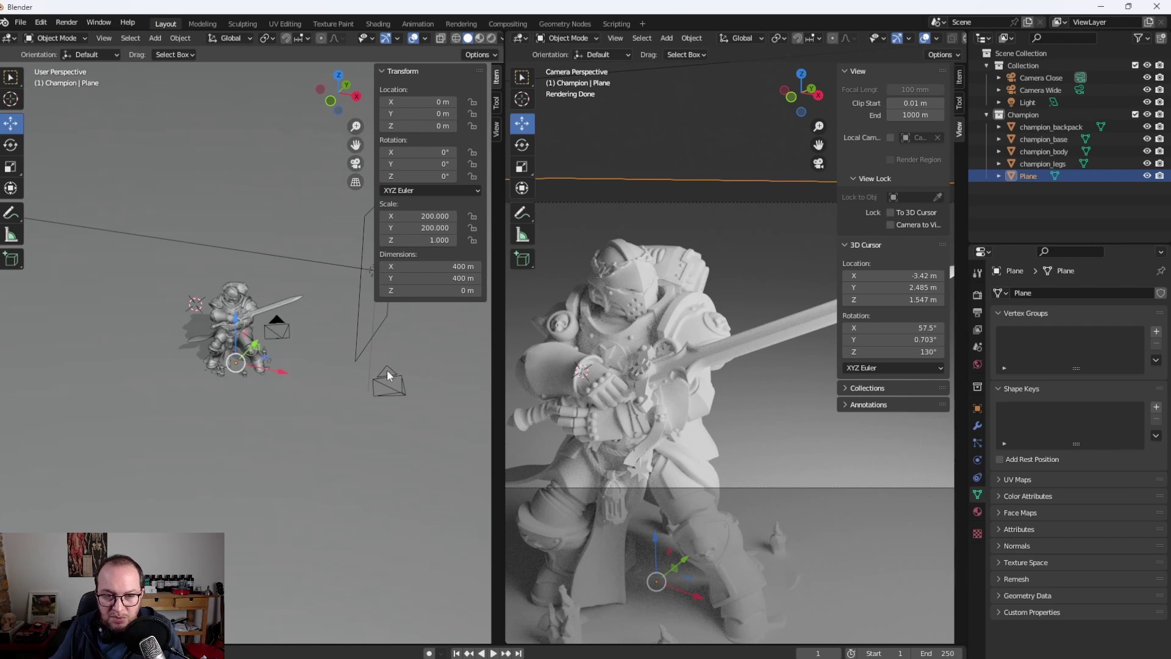
Set Camera Wide as the active scene camera and view through it in the left viewport
click(386, 369)
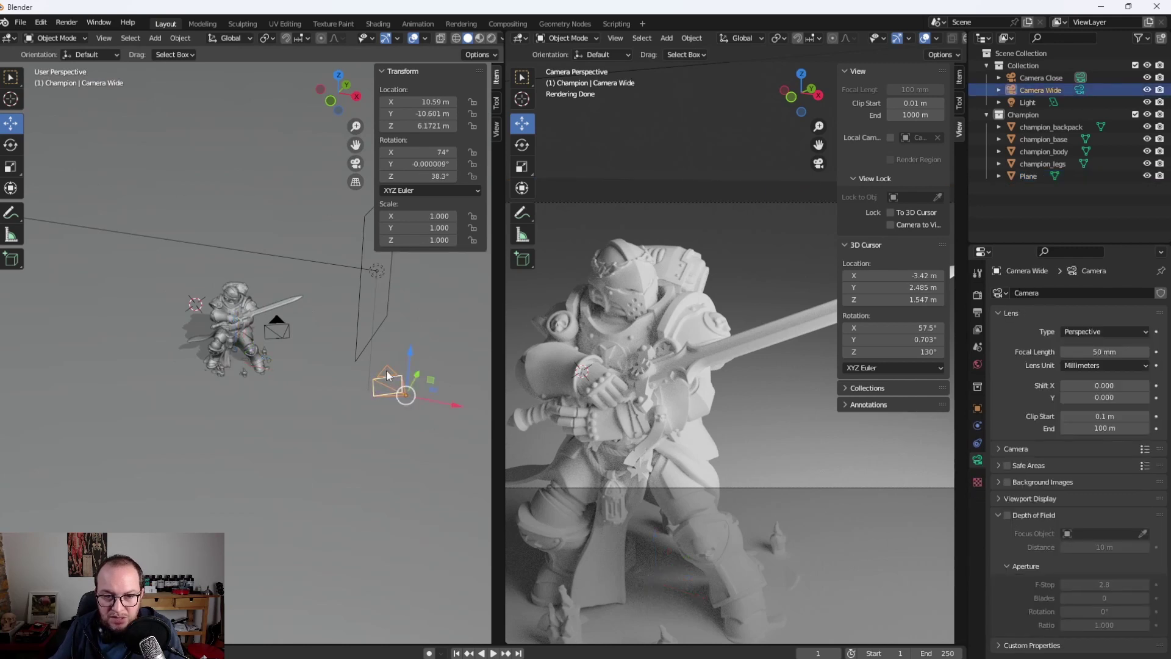
right_click(386, 374)
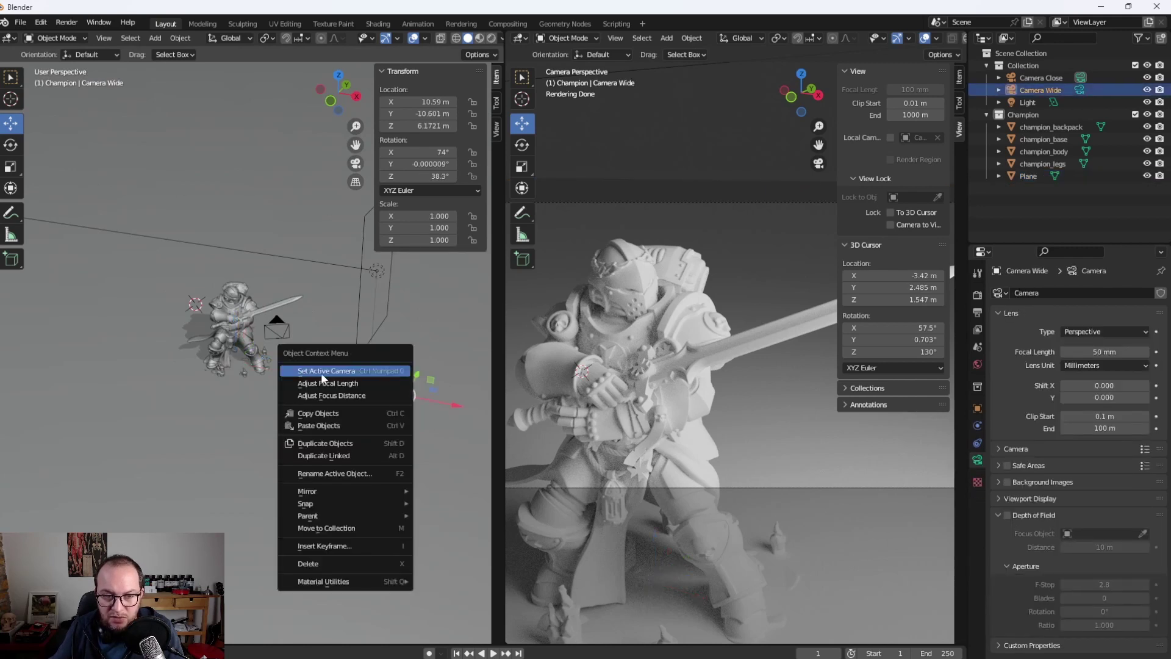
click(355, 377)
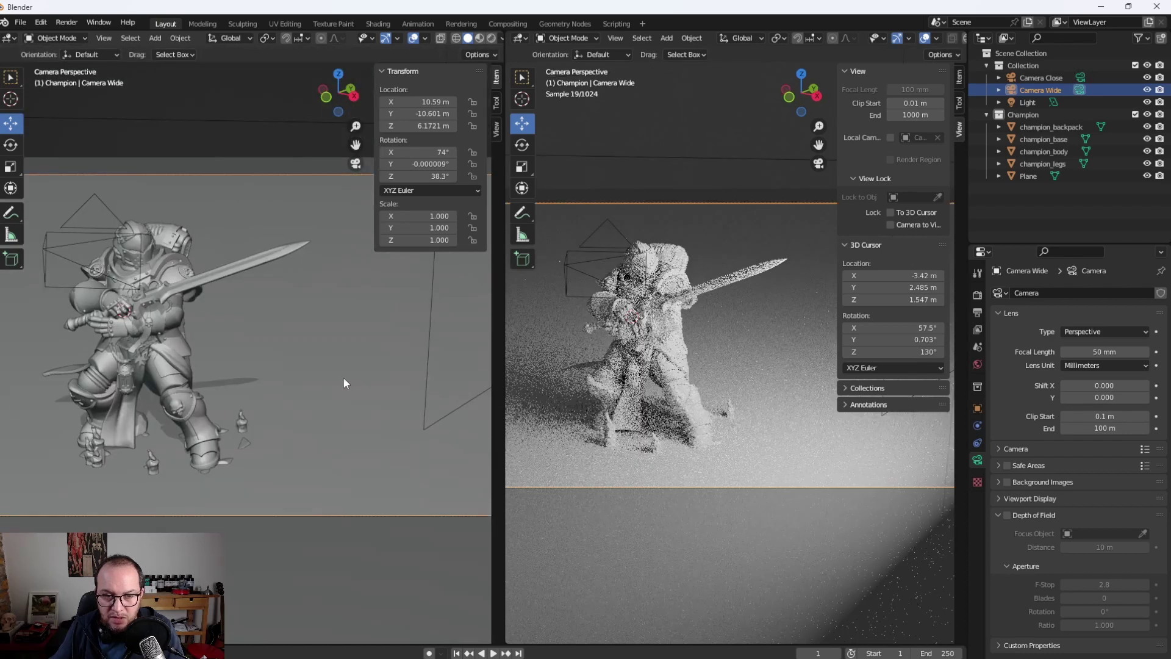
click(239, 551)
key(KP_0)
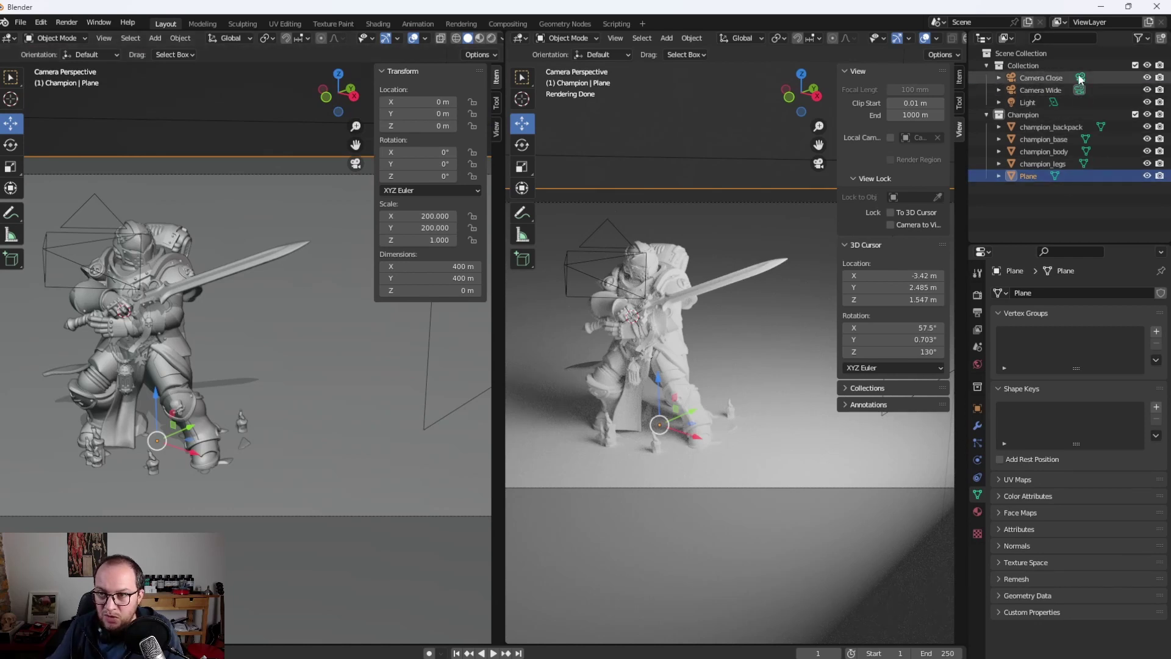
Toggle between the close and wide cameras, then collapse Sampling in Render Properties
click(1079, 78)
click(1080, 90)
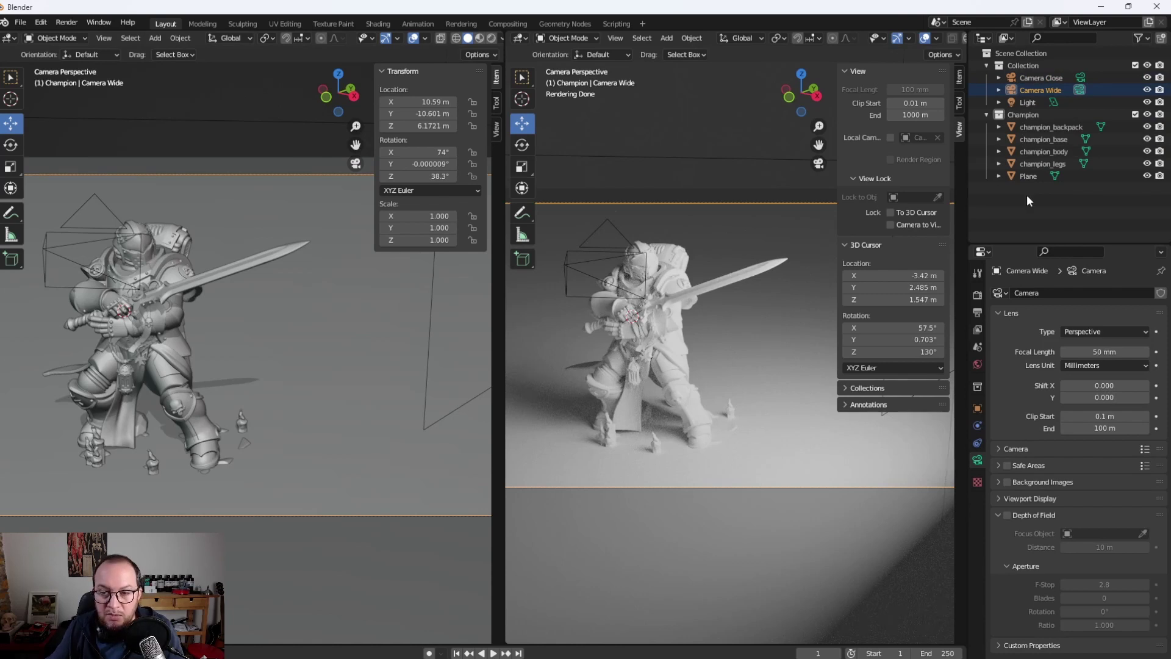
click(977, 294)
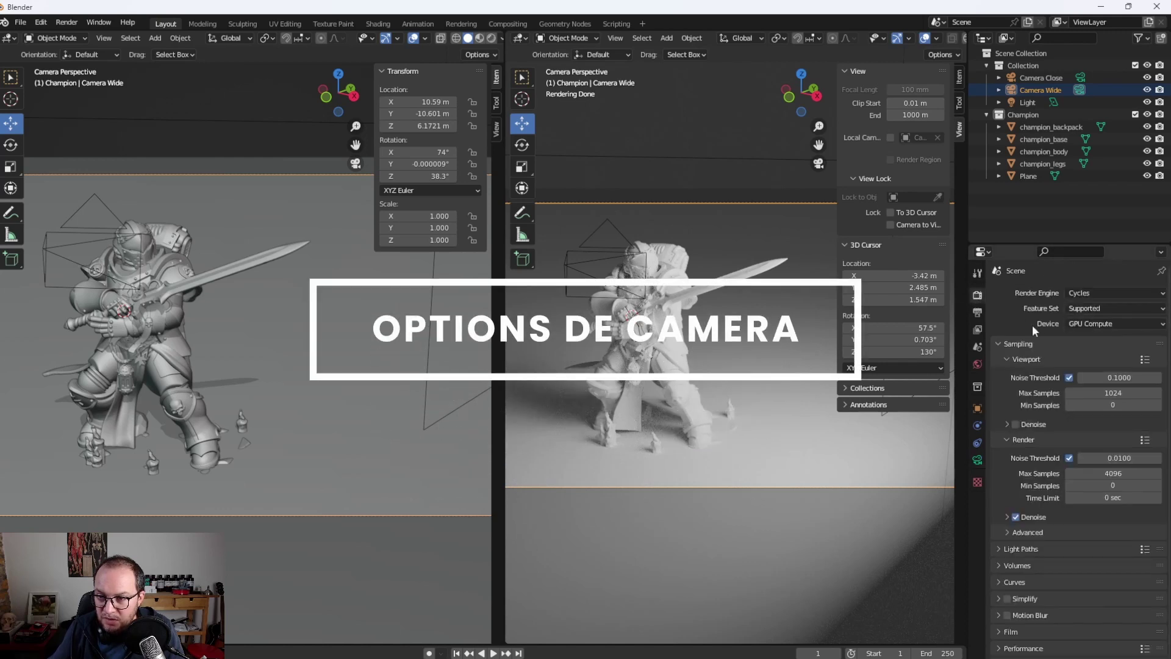
click(1008, 343)
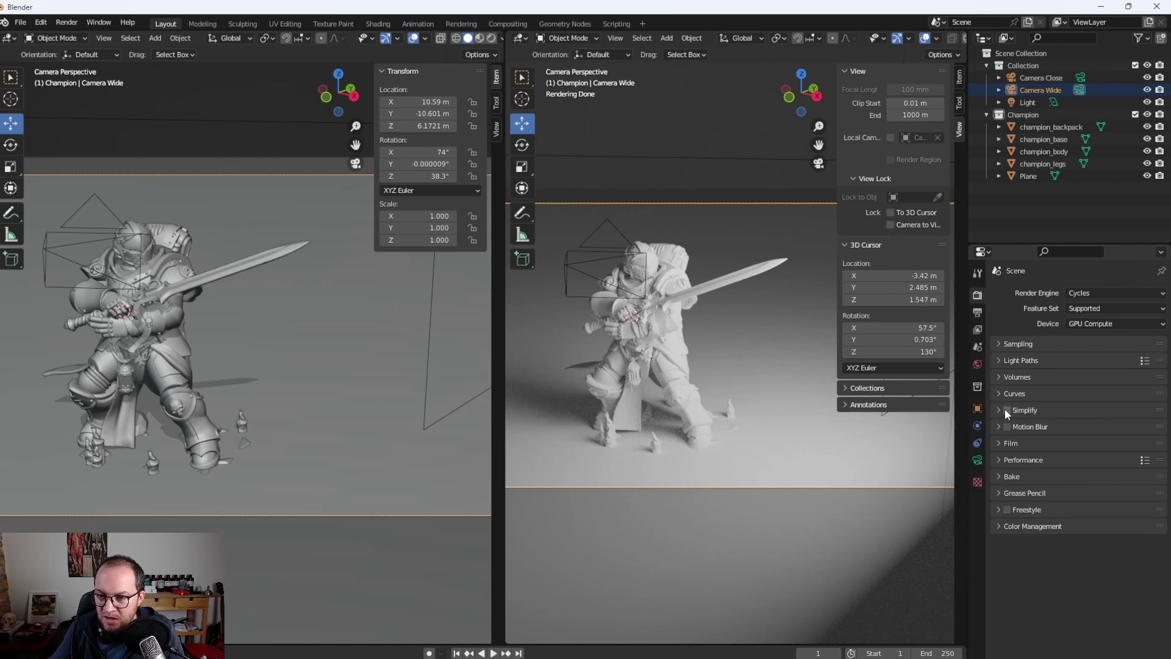
Set the Color Management look to Very High Contrast and select the Light
click(998, 527)
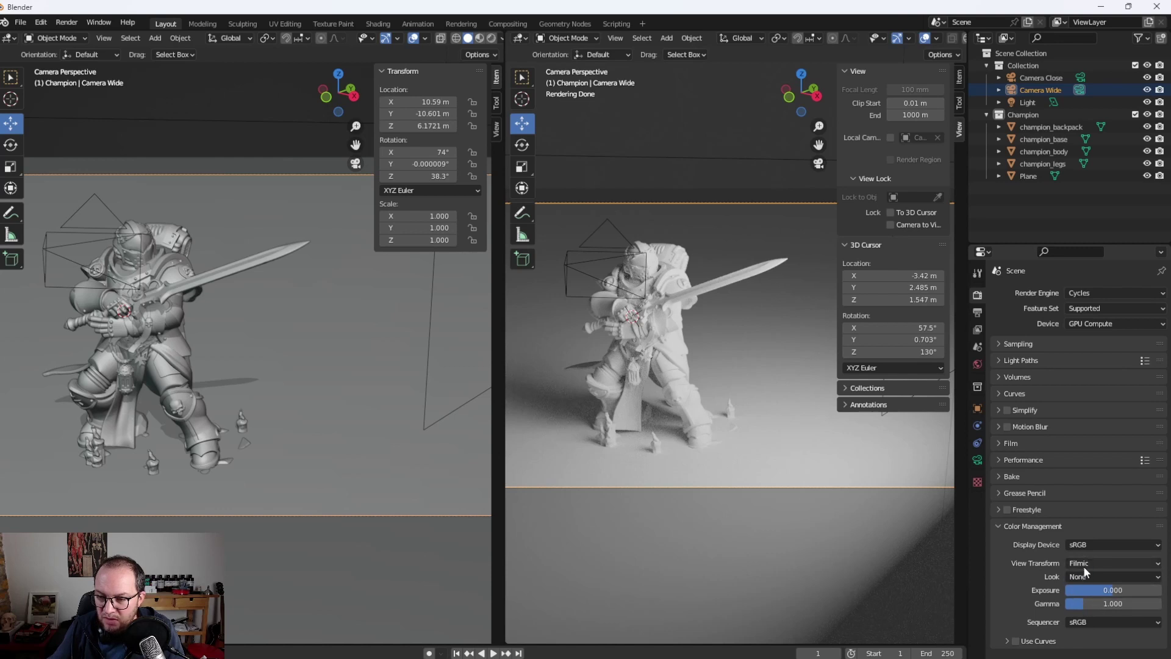
click(1081, 574)
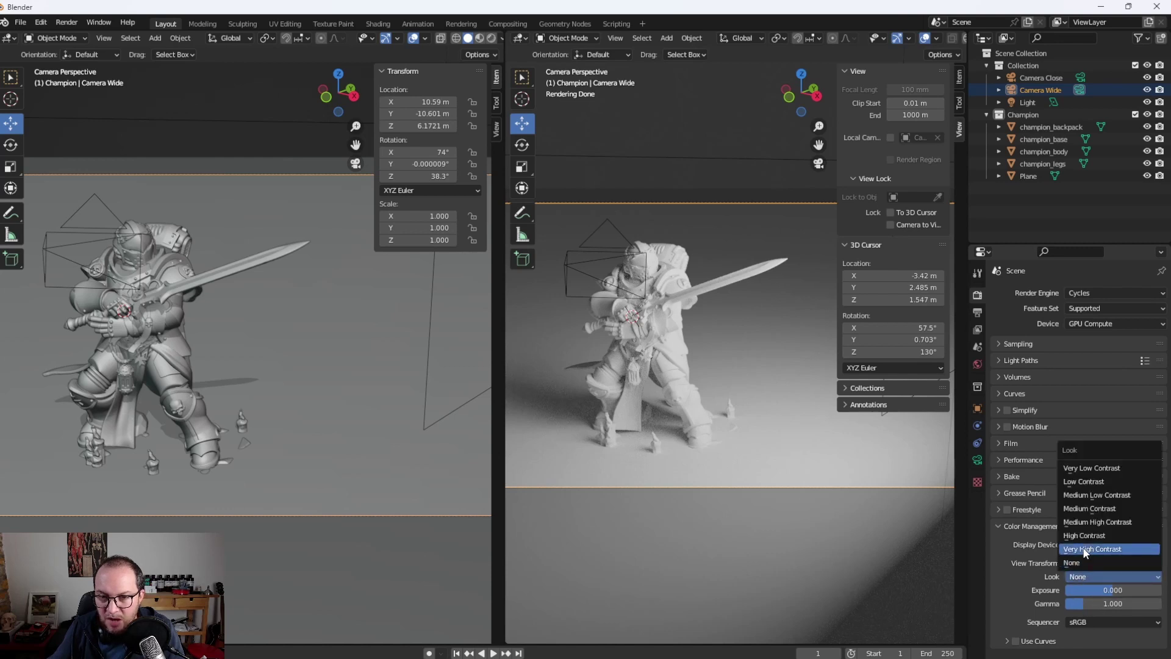
click(1083, 550)
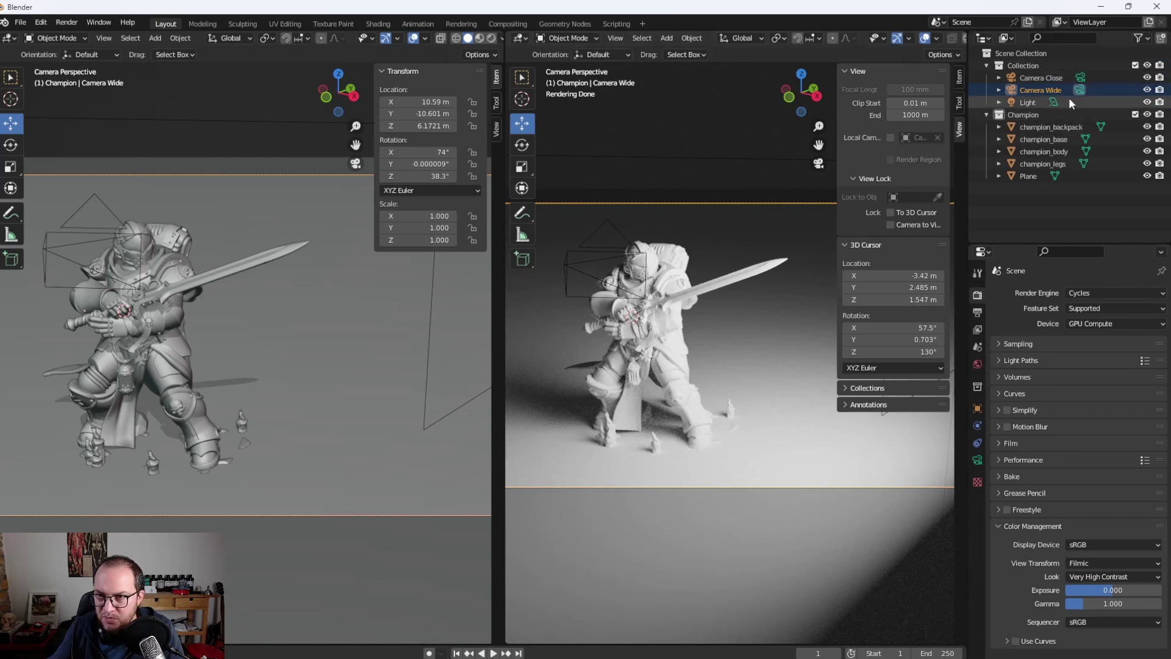
click(1051, 100)
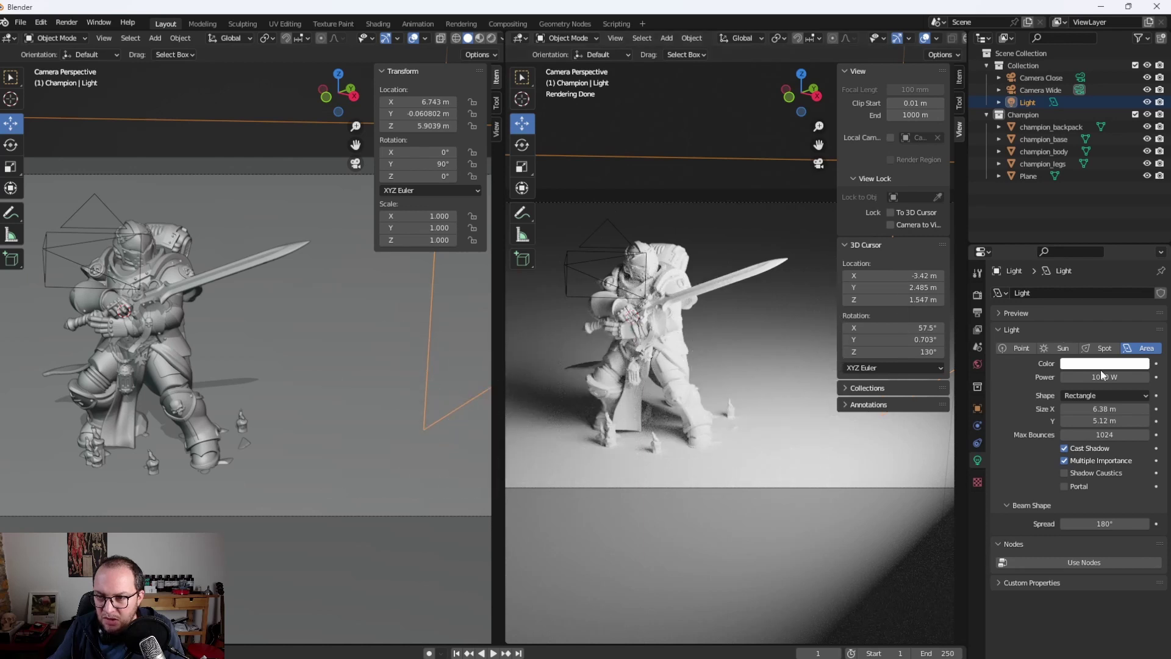
Set the area light's Power to 800 W, then drag it down to 600 W
click(1102, 377)
text(800)
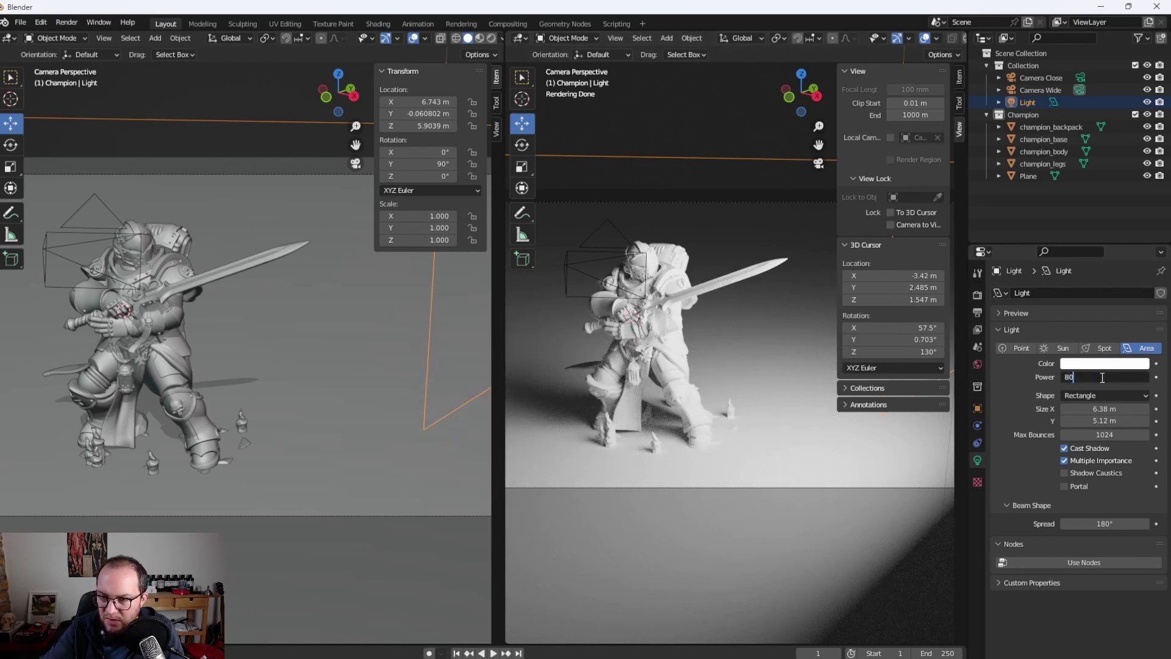
key(Return)
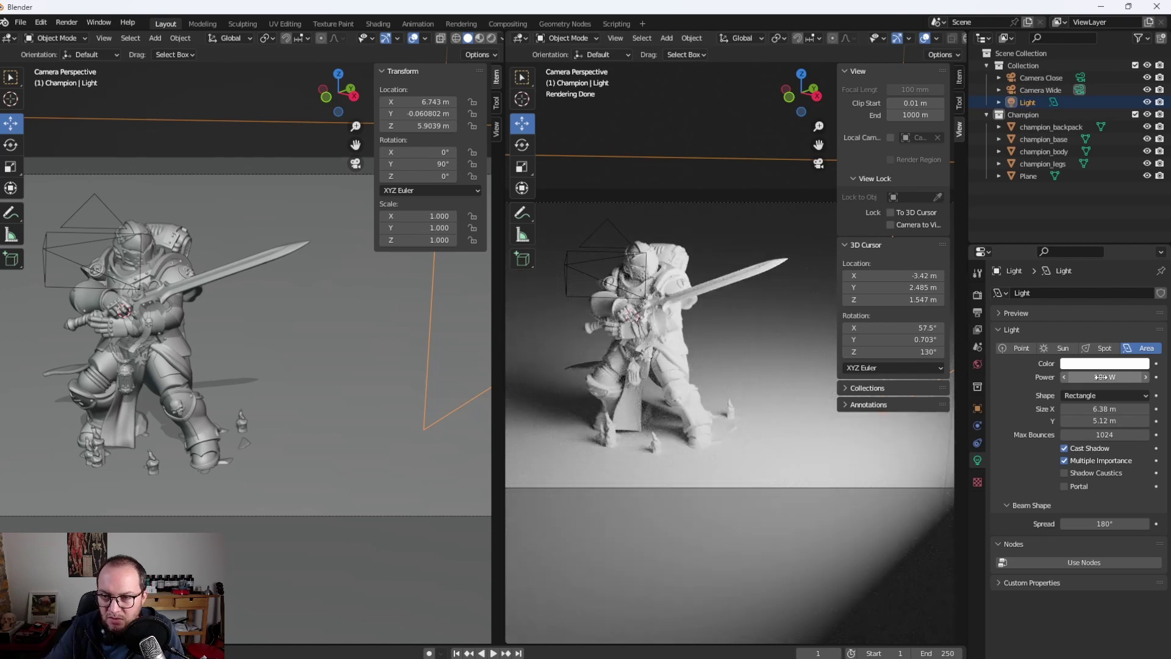
click(1101, 377)
key(Return)
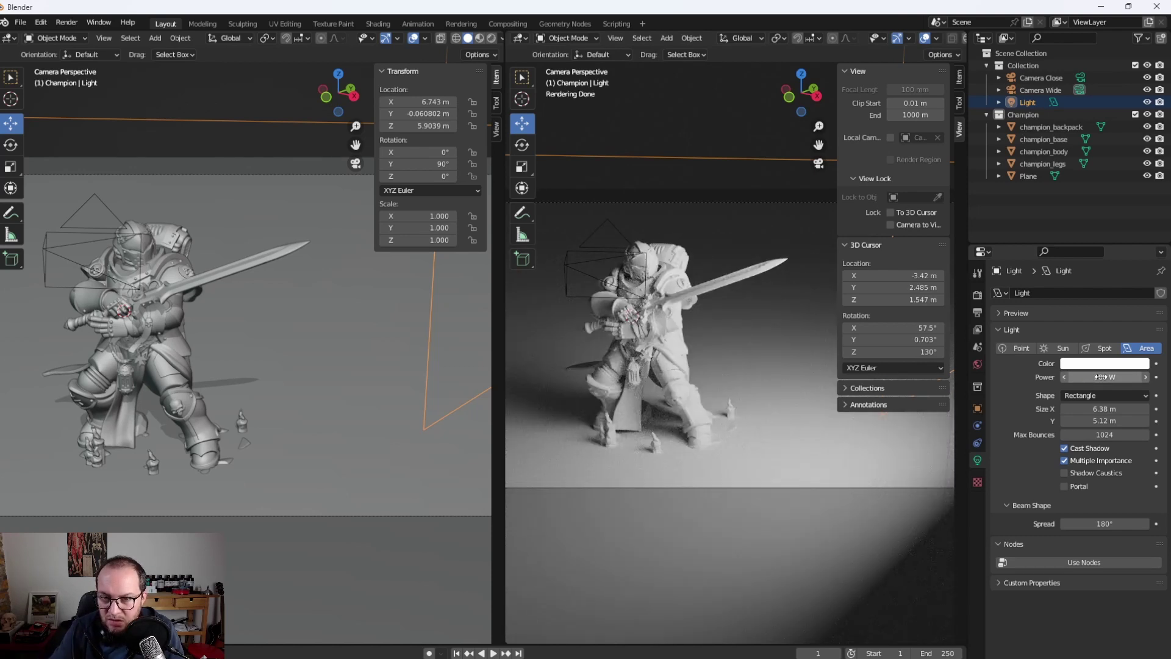
drag(1100, 376, 664, 289)
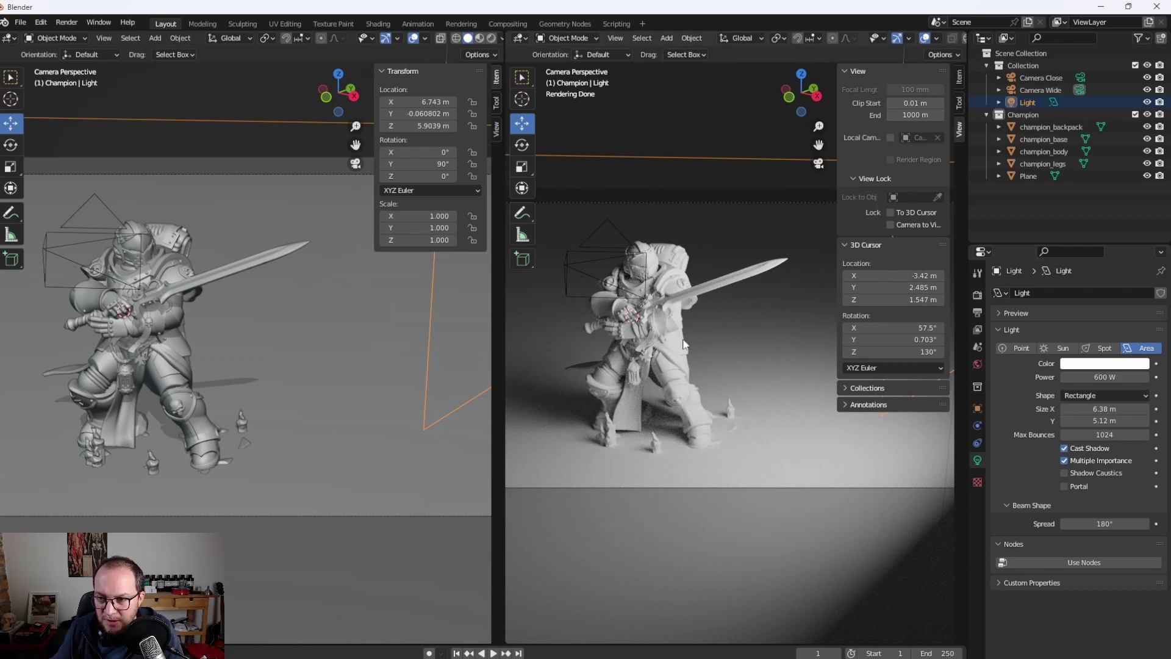
click(715, 517)
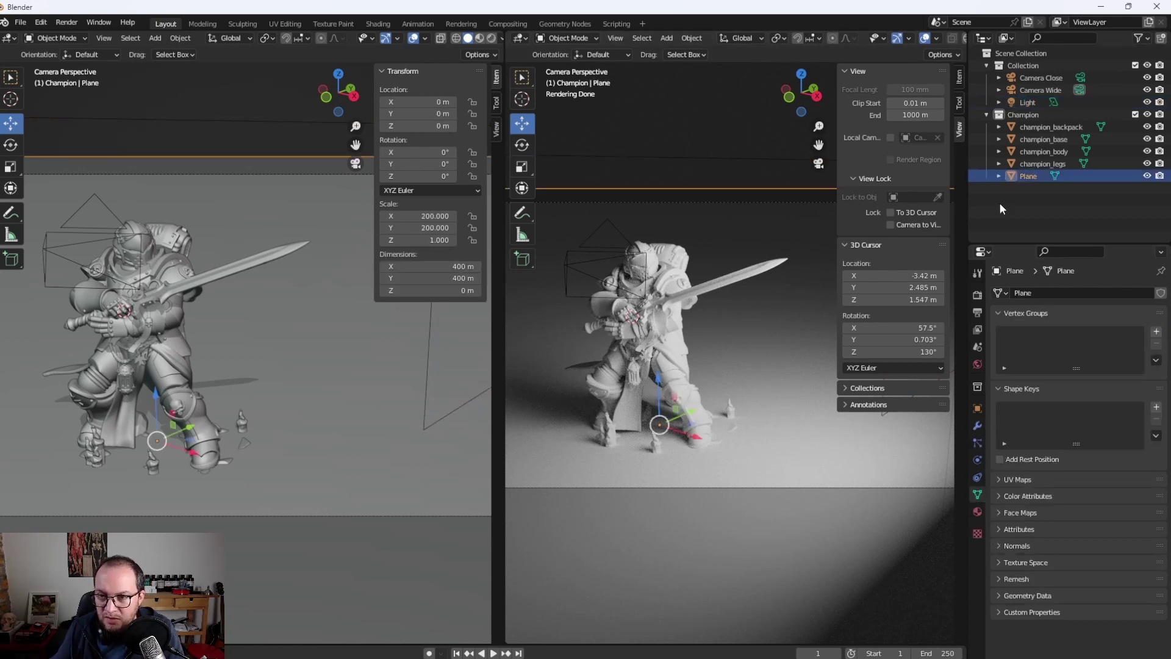
click(1001, 209)
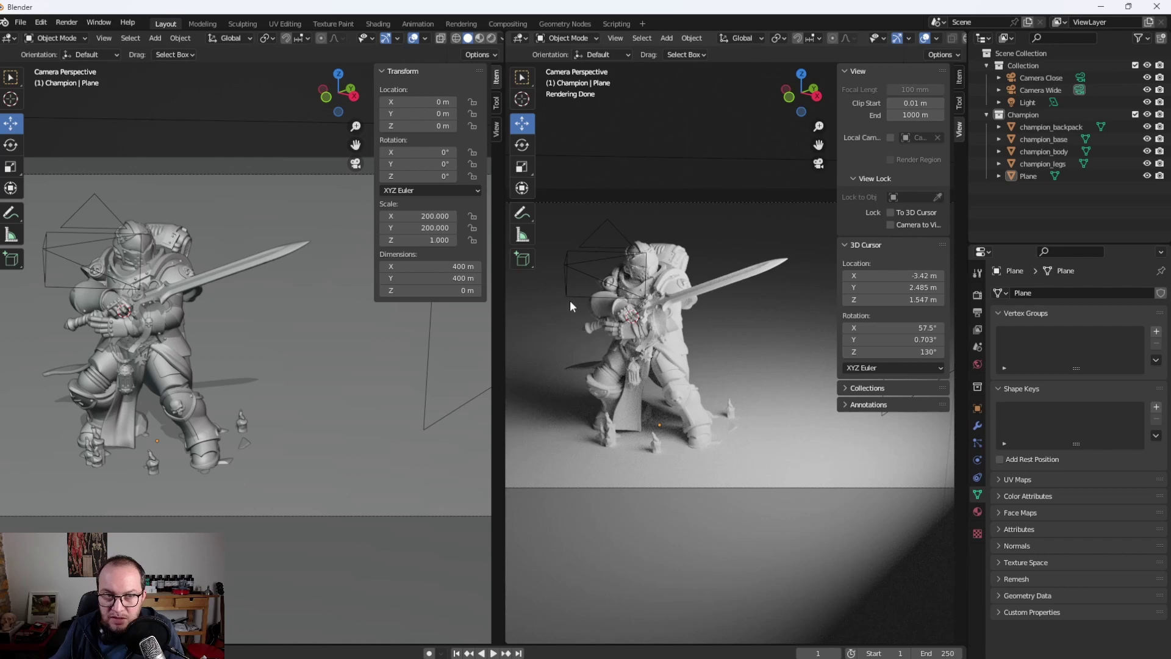
Render the dimmer-lit champion with F12, close the render window, and select the Plane
key(F12)
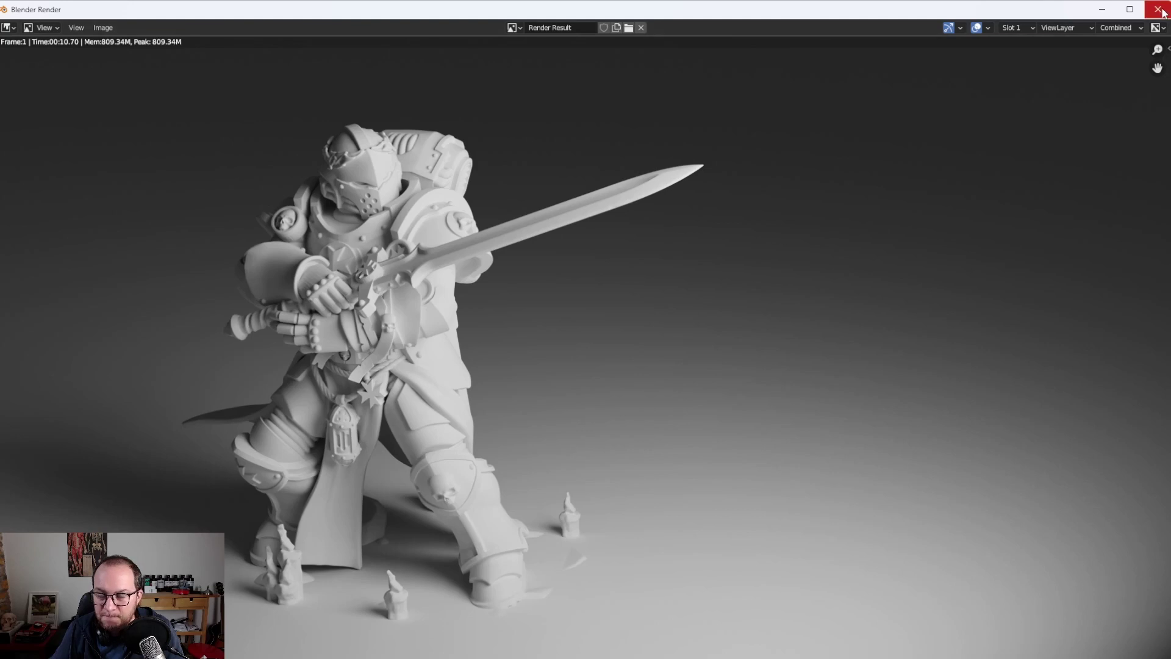
click(1157, 9)
click(284, 404)
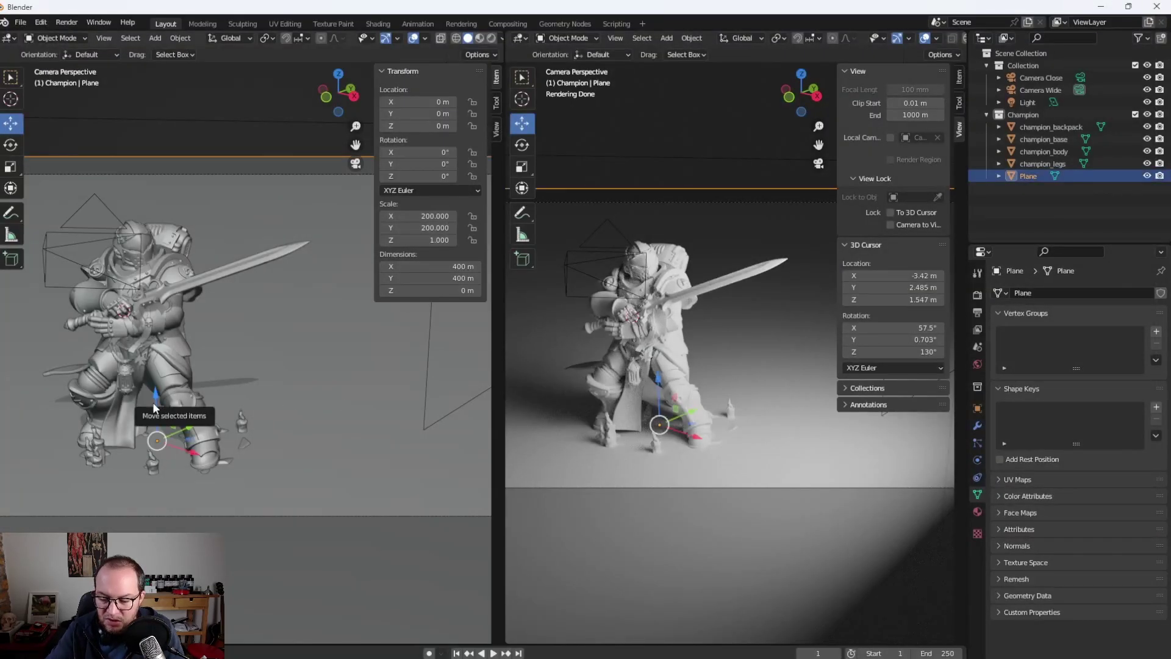
In Front view, raise champion_backpack, base, body and legs about 0.36 m above the ground
key(KP_1)
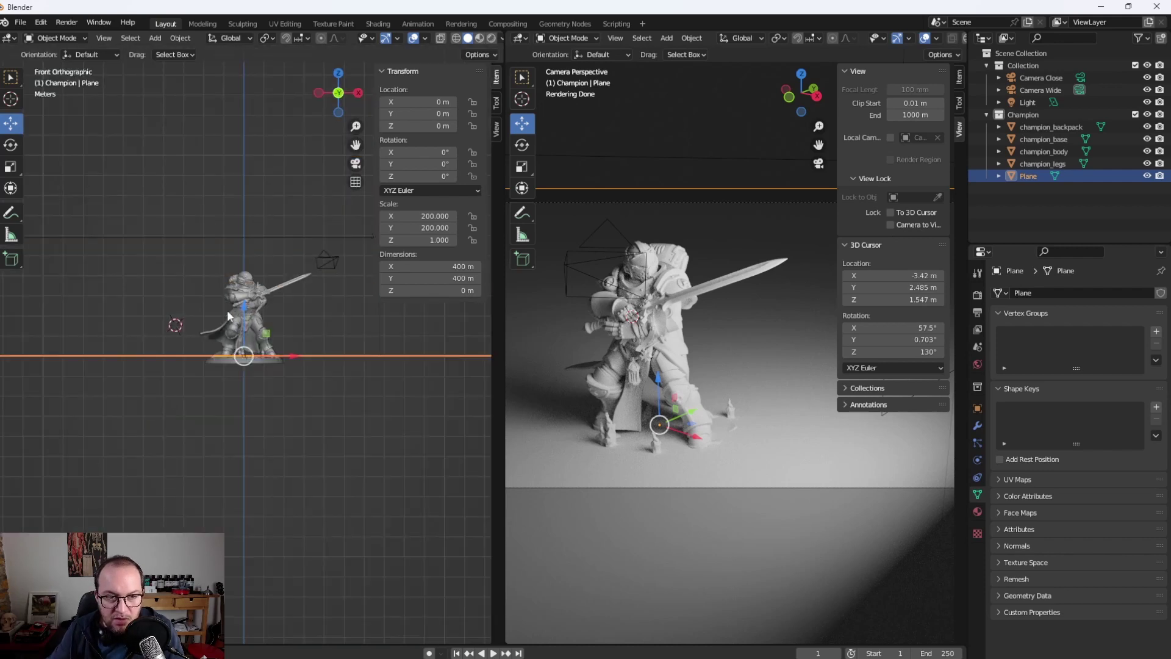
scroll(up, 3)
scroll(up, 3)
scroll(up, 3)
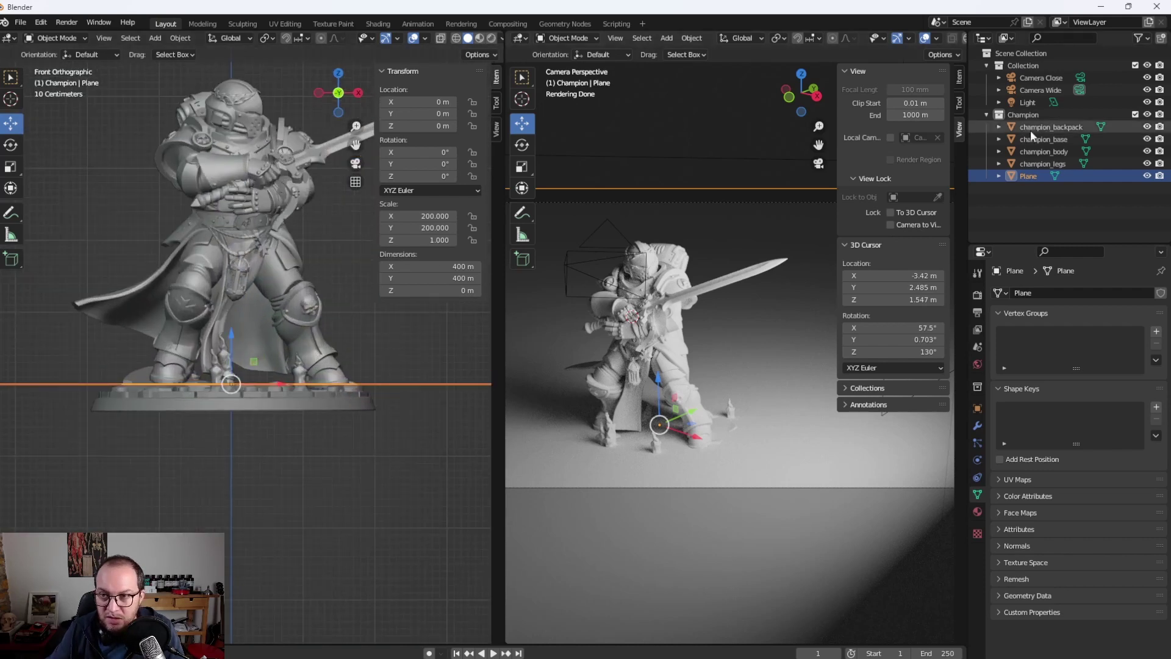
click(1045, 126)
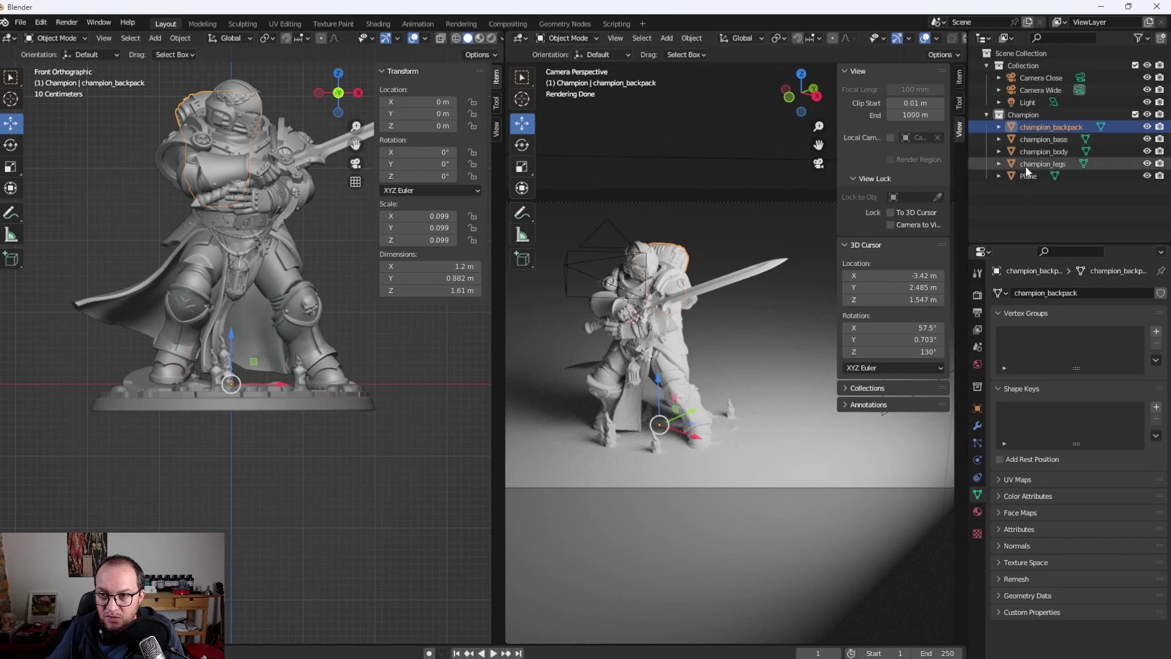
click(1025, 163)
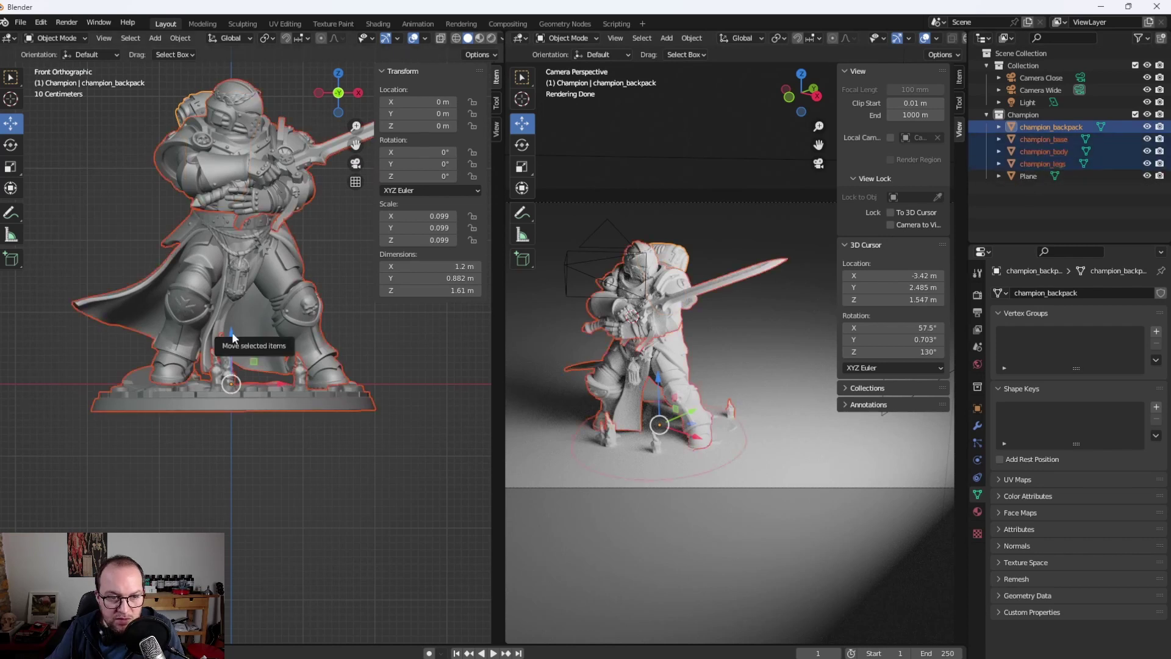
drag(232, 337, 230, 306)
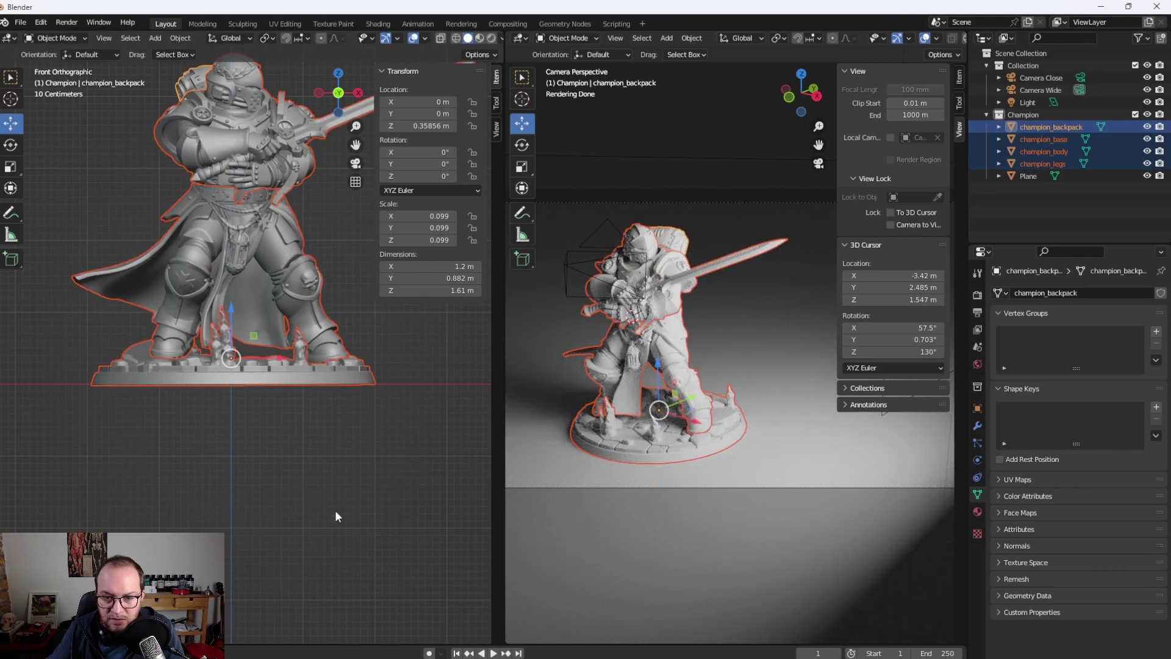
click(362, 532)
click(685, 221)
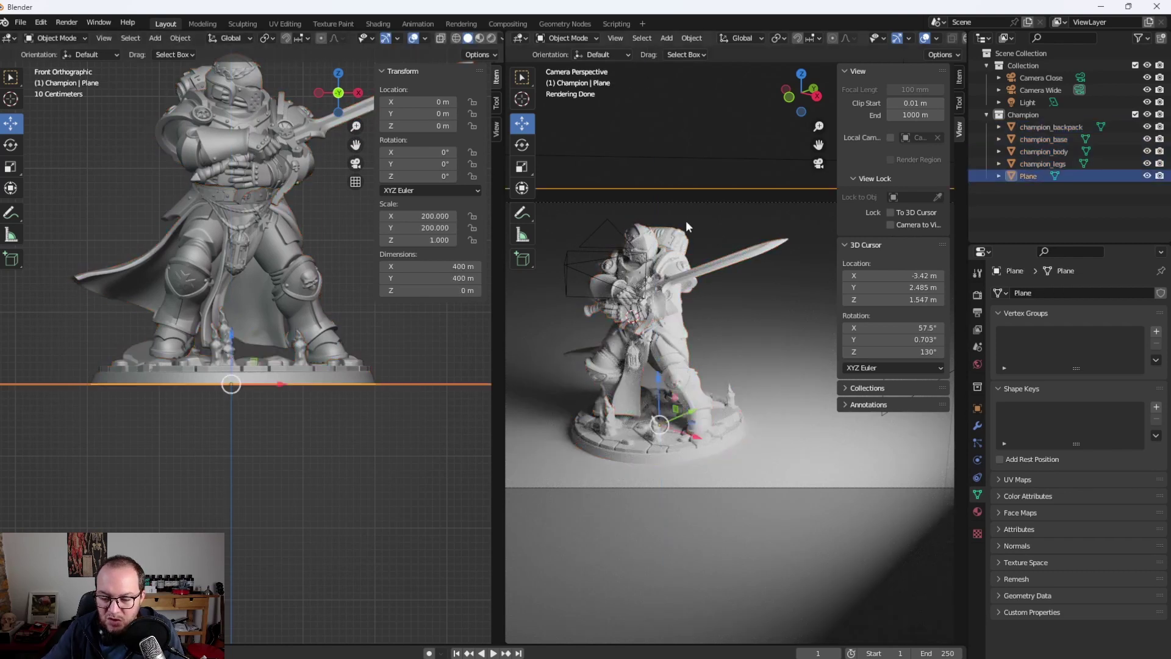
Render the raised figurine with F12, zoom to inspect it, and open the render slot list
key(F12)
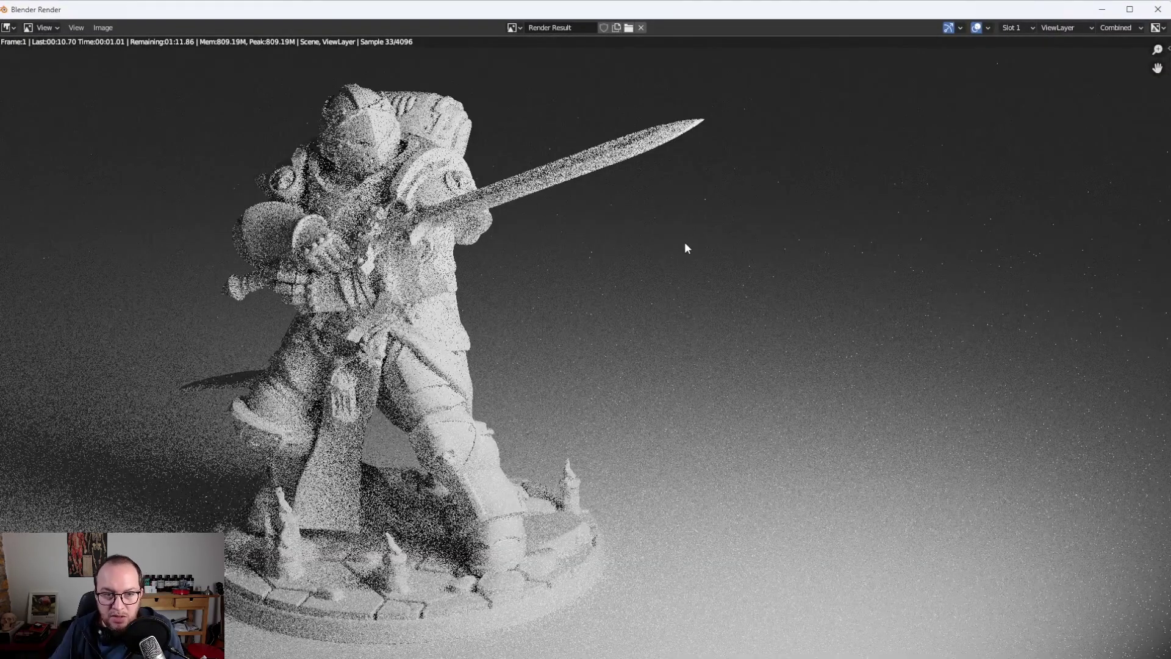
scroll(down, 3)
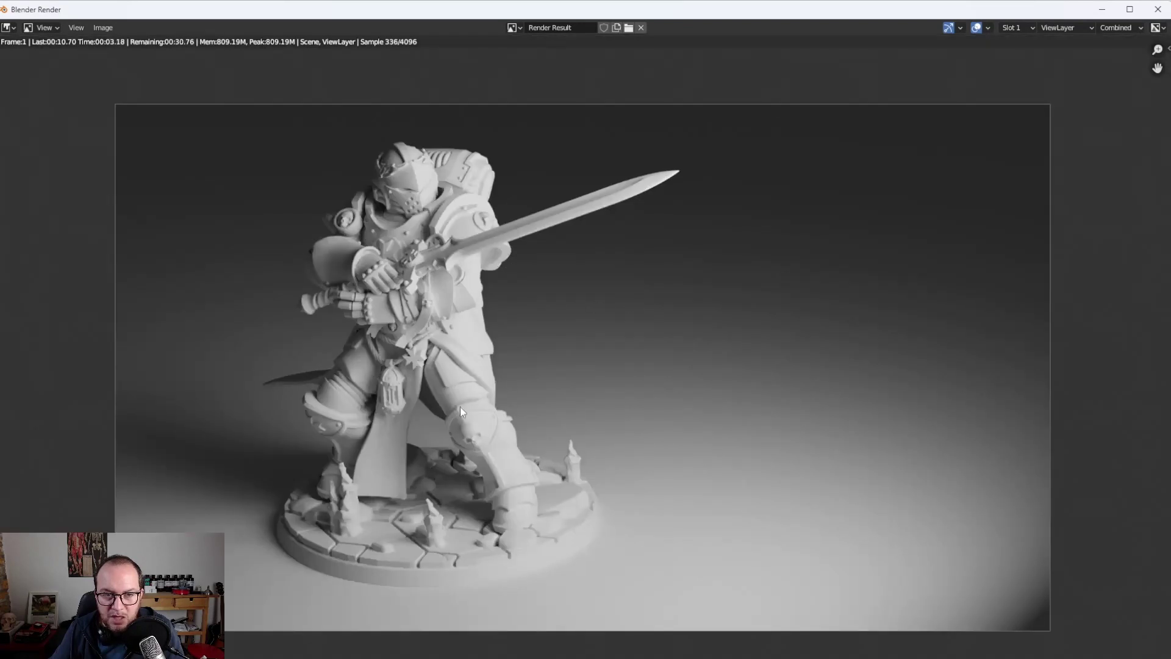
scroll(down, 3)
scroll(up, 3)
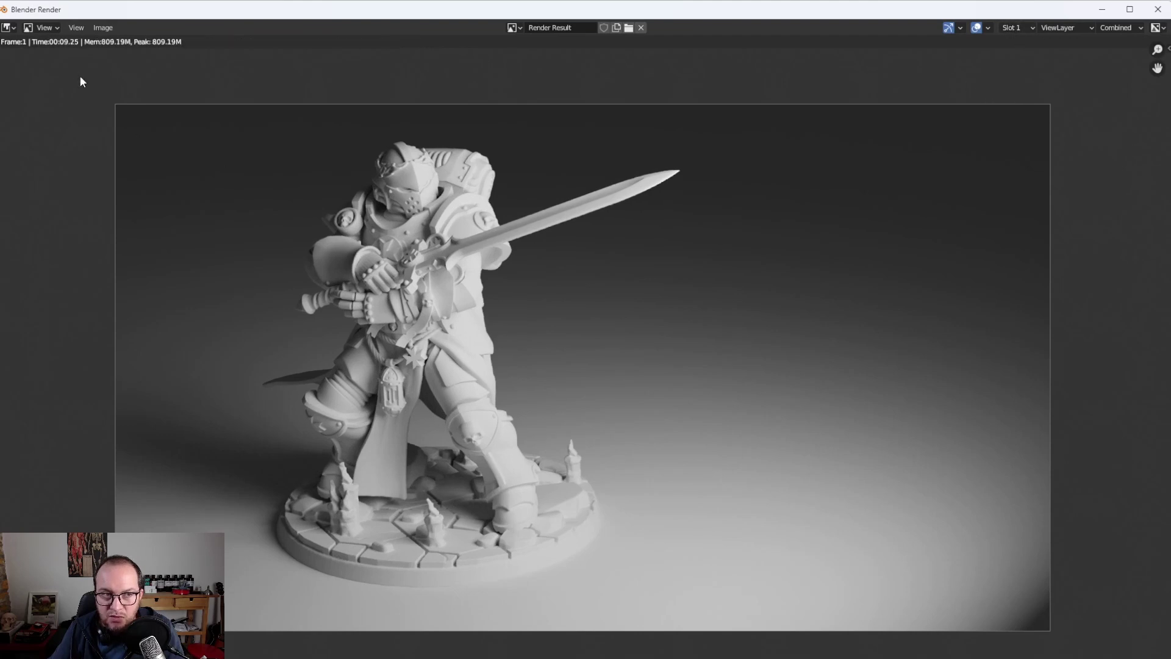
scroll(up, 3)
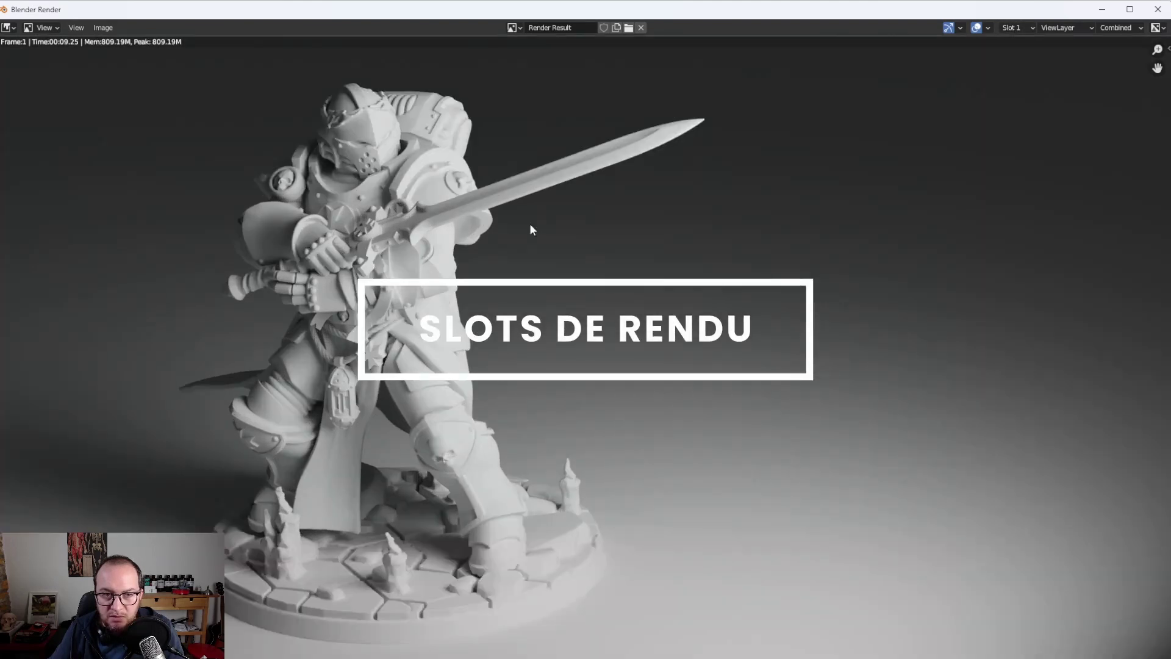
click(1016, 28)
Switch the render result to the empty Slot 2 and minimize the render window
click(1015, 54)
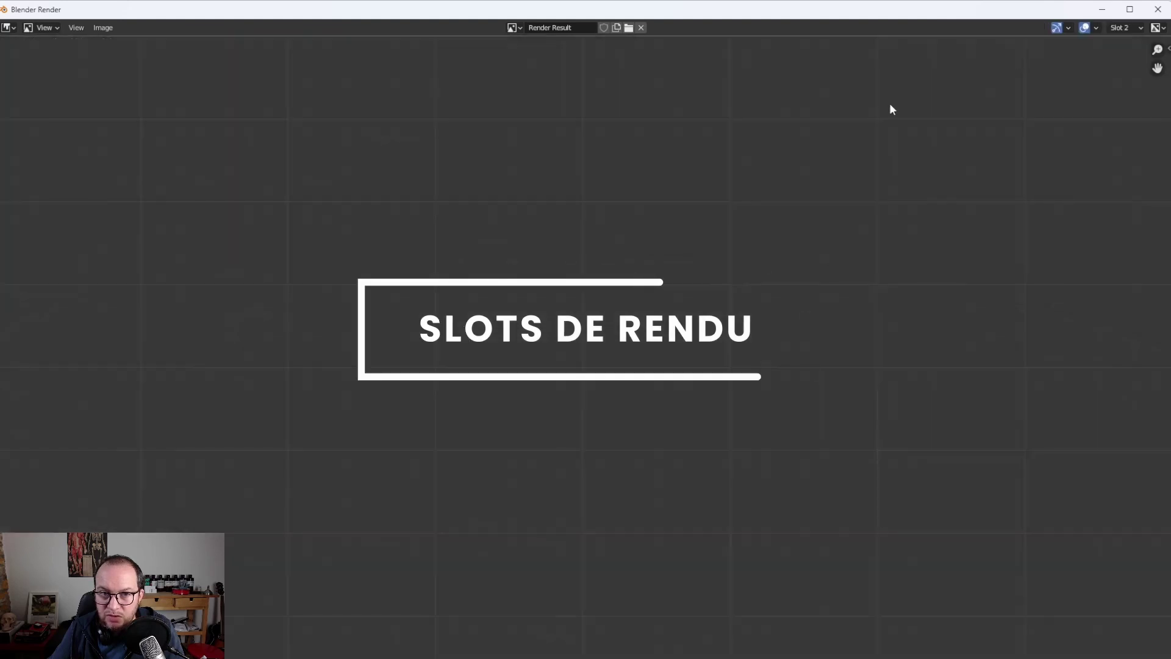
click(1121, 27)
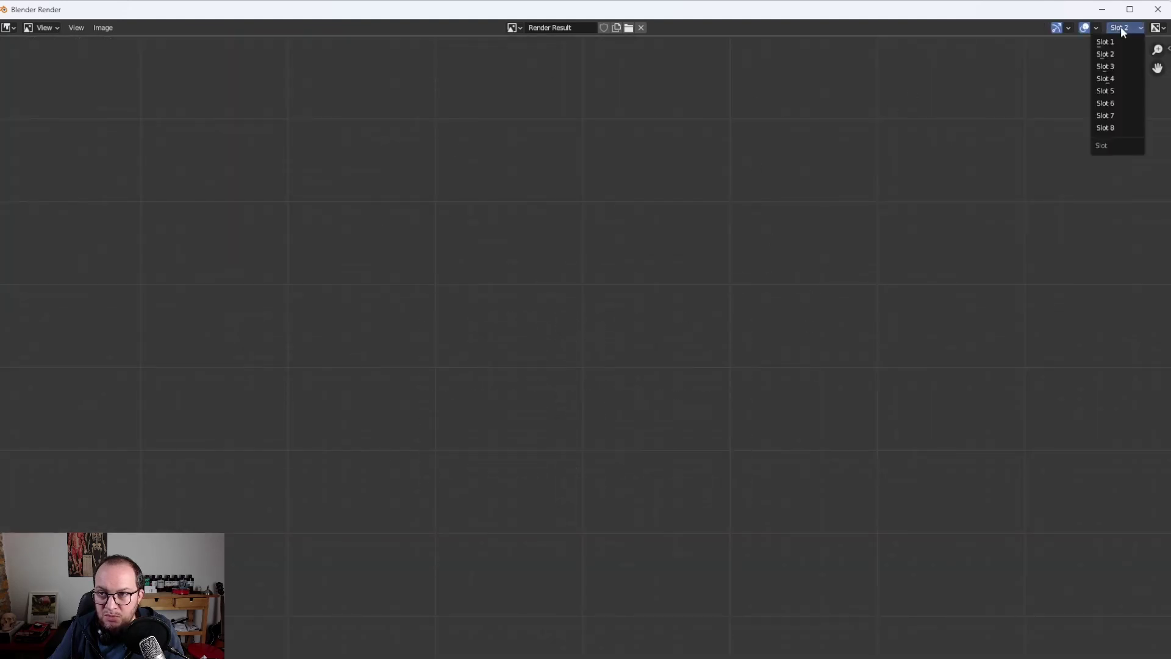
click(1119, 28)
click(1113, 53)
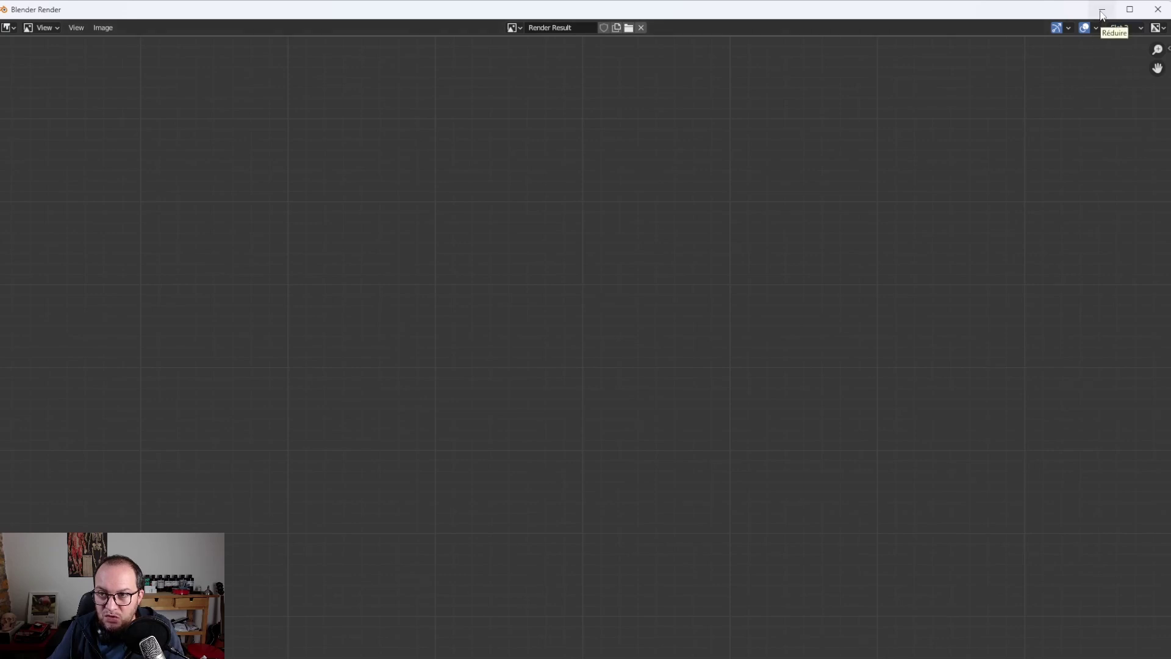
click(1102, 14)
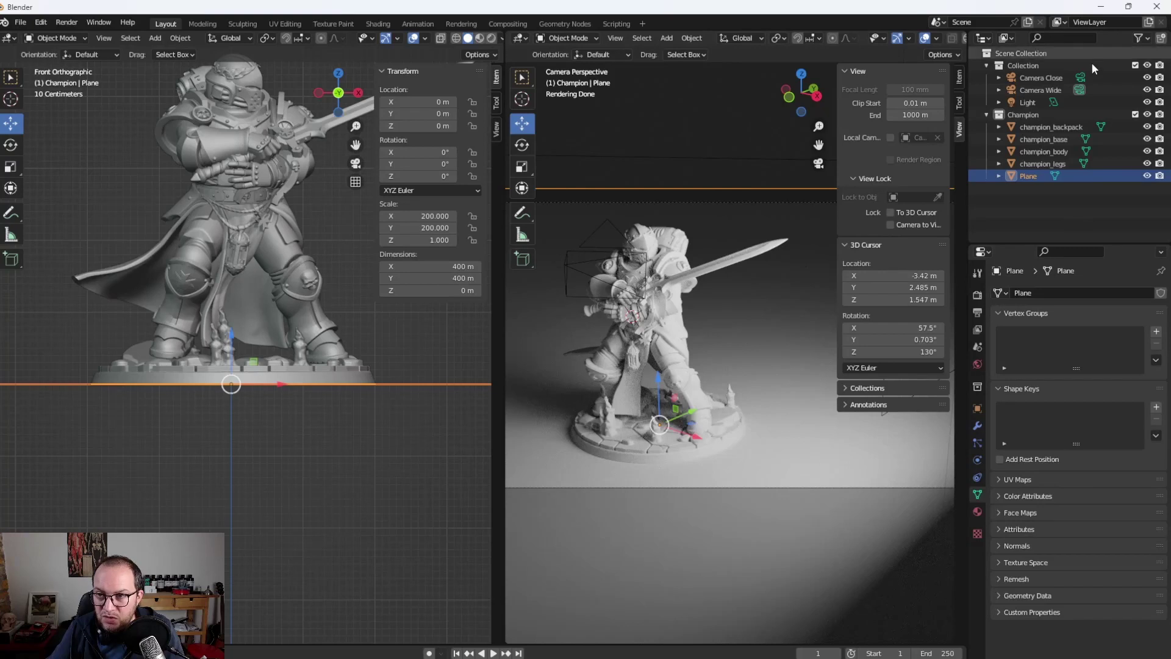
Make Camera Close active, re-enable Camera to View, and frame the champion's upper body and sword
click(1073, 79)
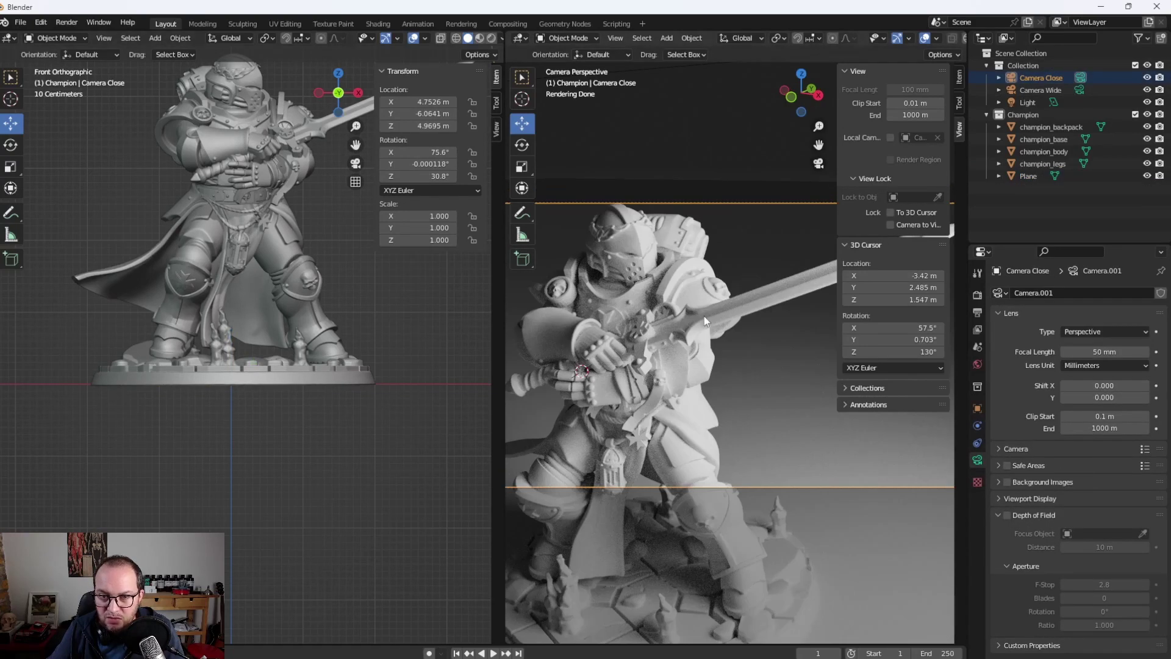
drag(704, 314, 704, 311)
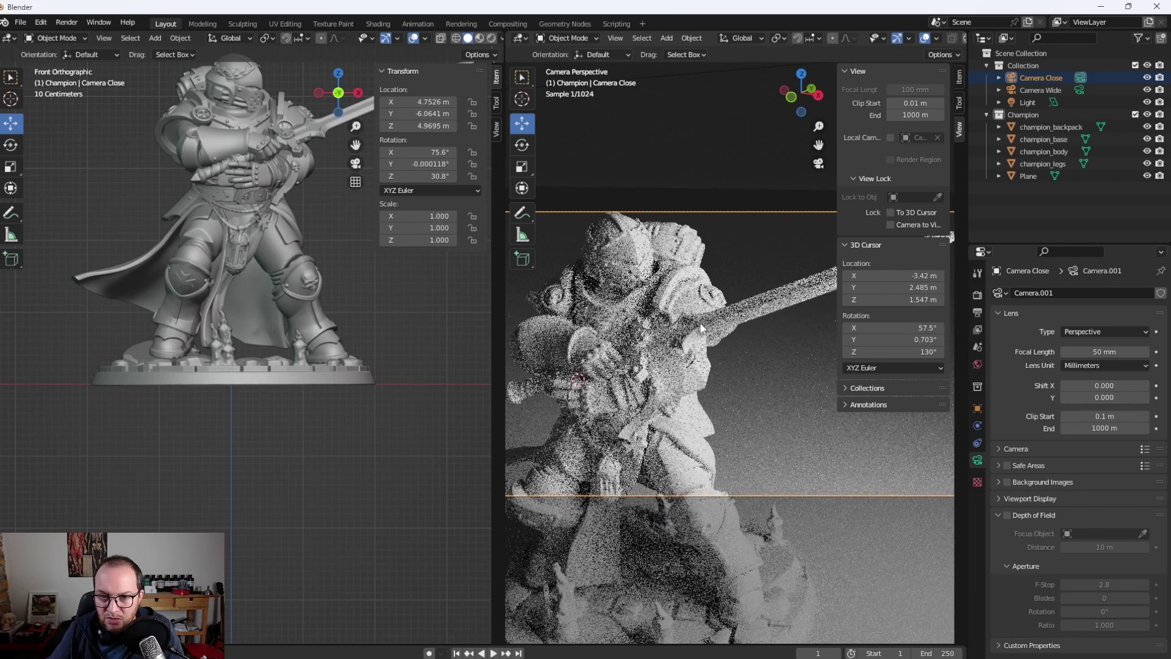
click(890, 225)
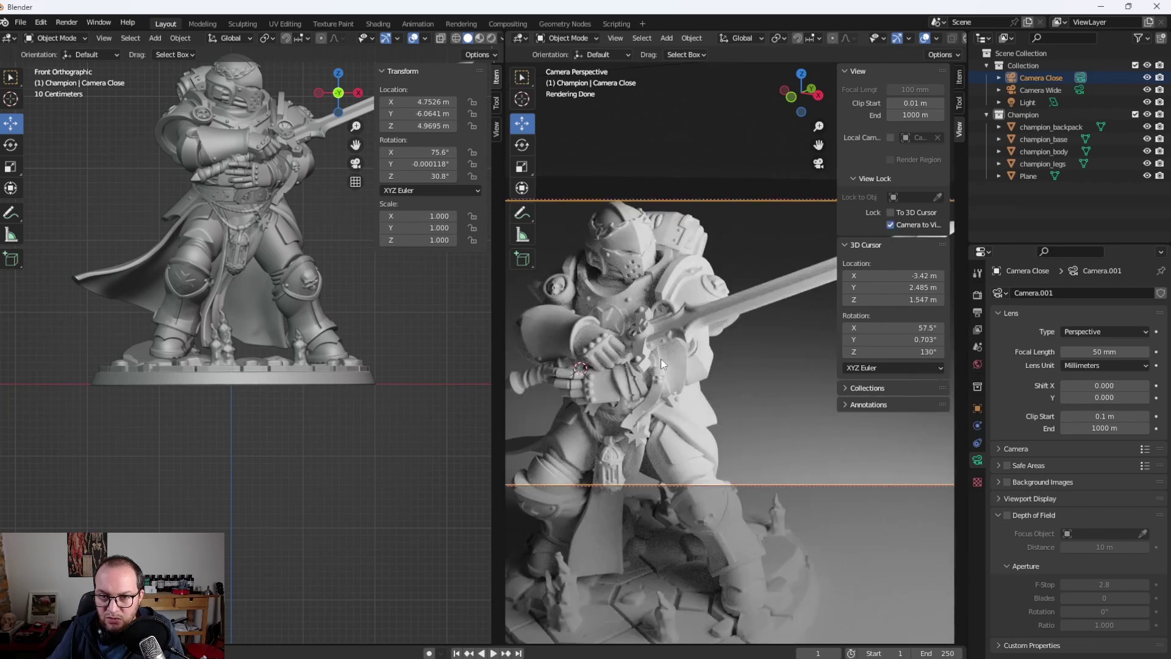
drag(660, 358, 665, 378)
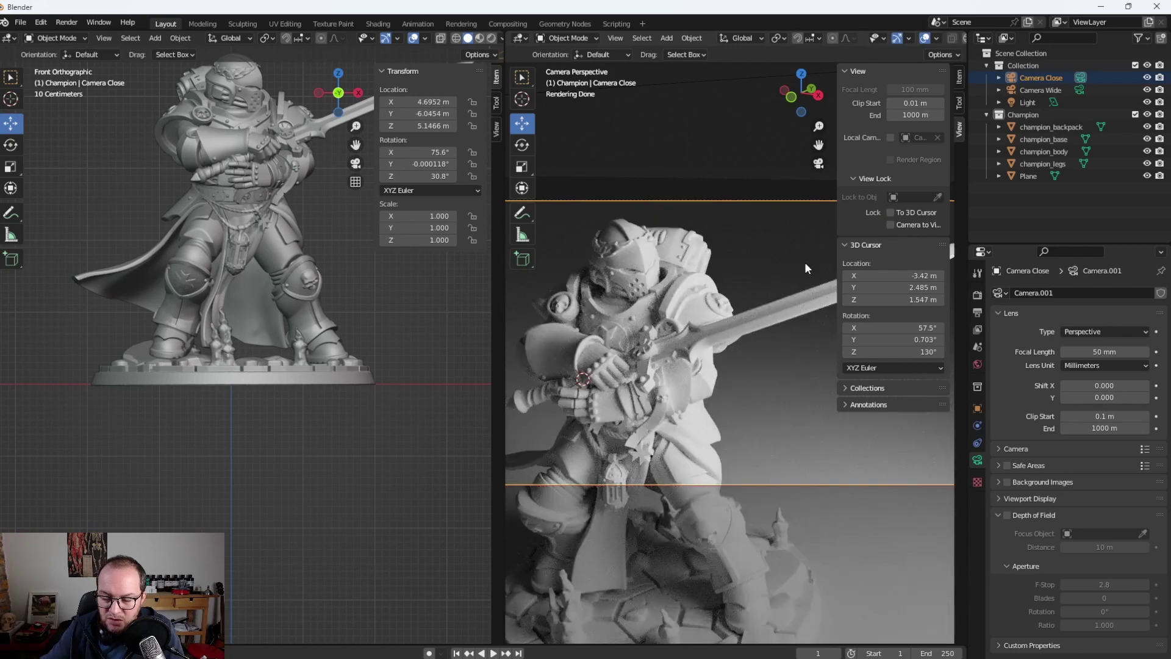
Render the close-up into Slot 2 with F12, zoom to inspect it, then close the render window
key(F12)
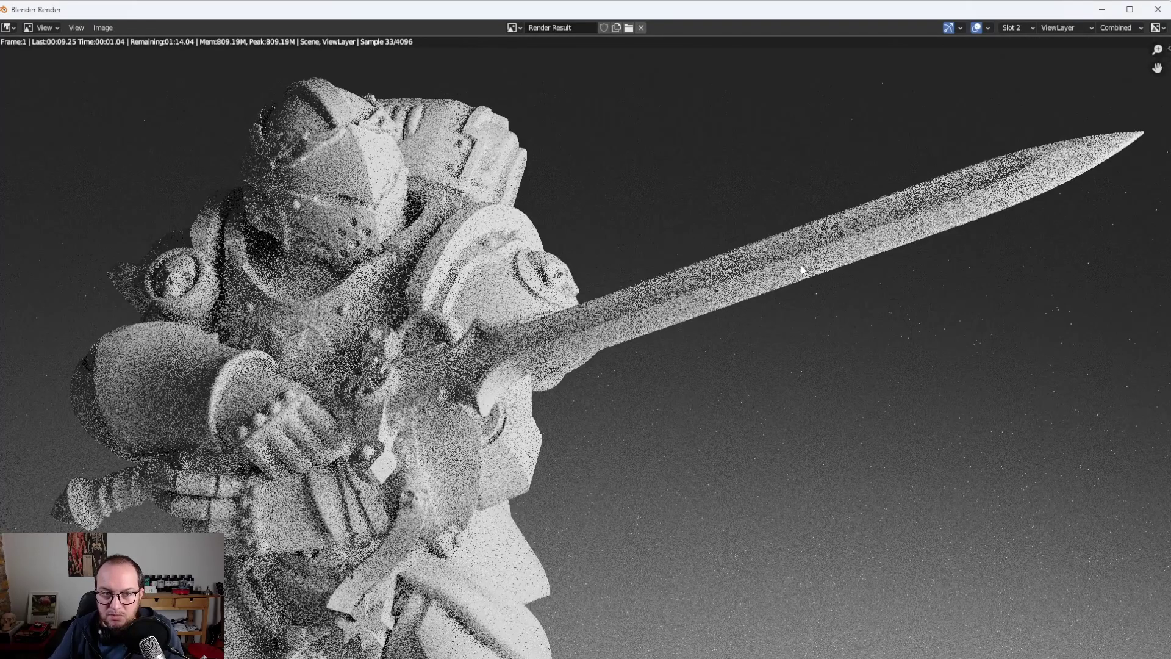
scroll(down, 3)
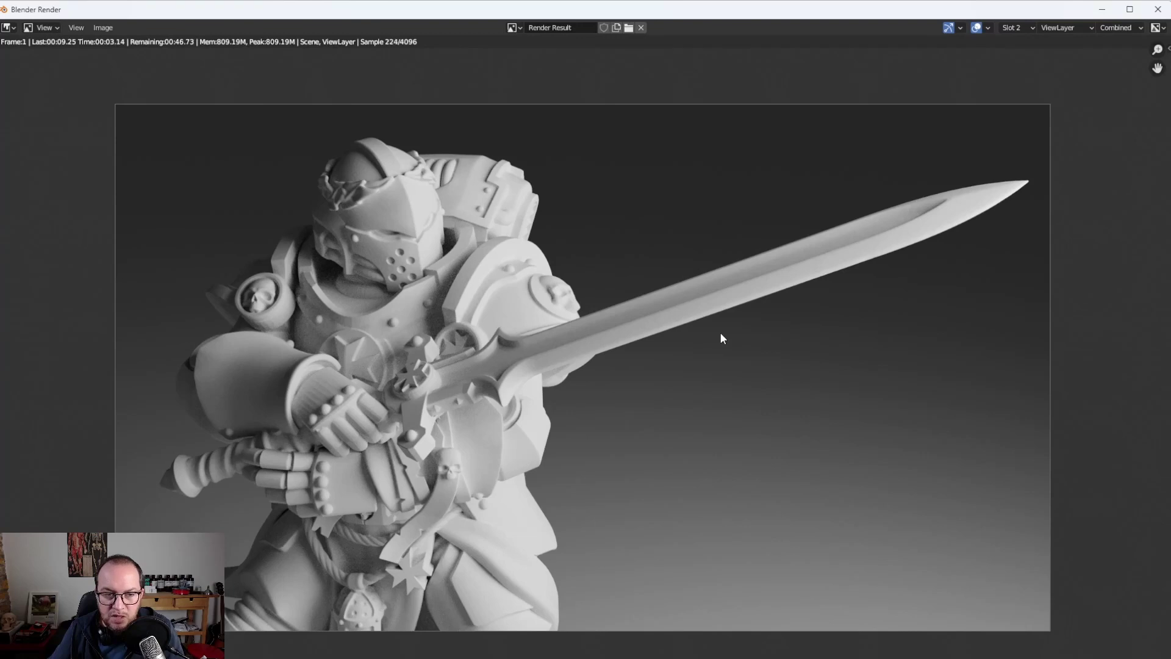
scroll(up, 3)
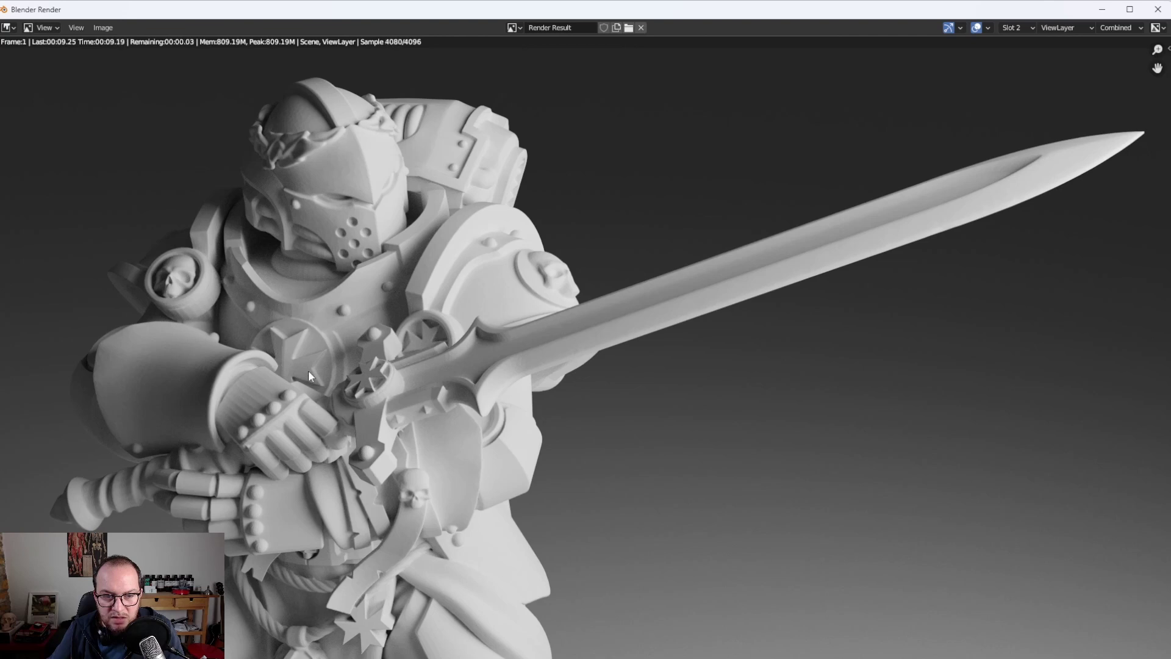
scroll(down, 3)
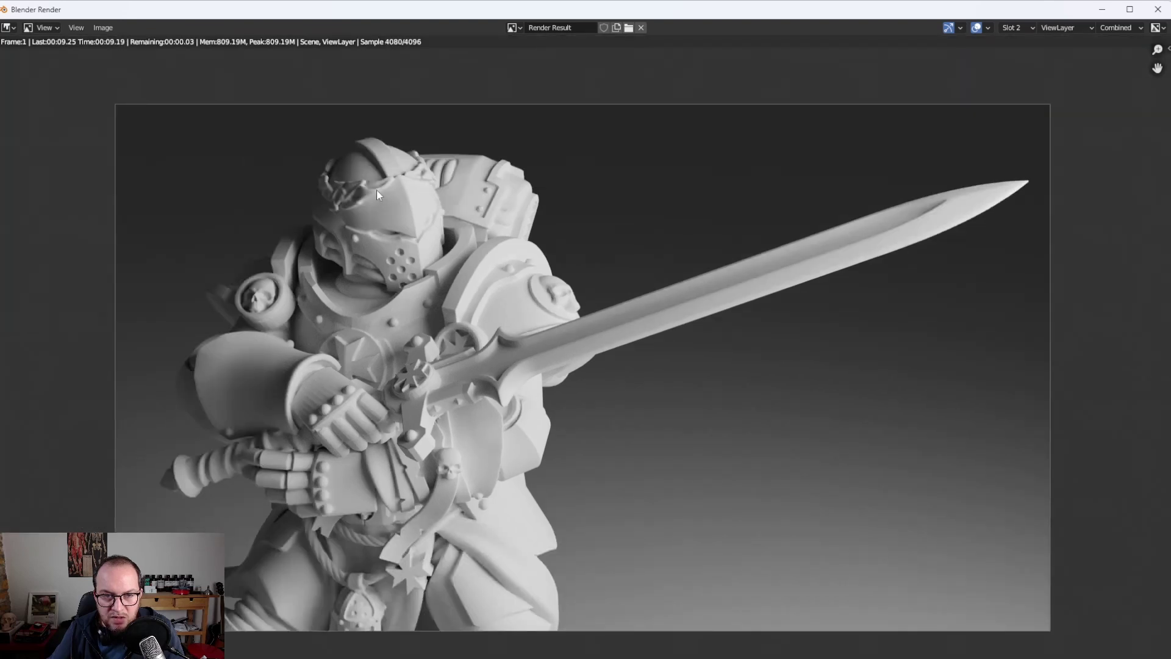
scroll(up, 3)
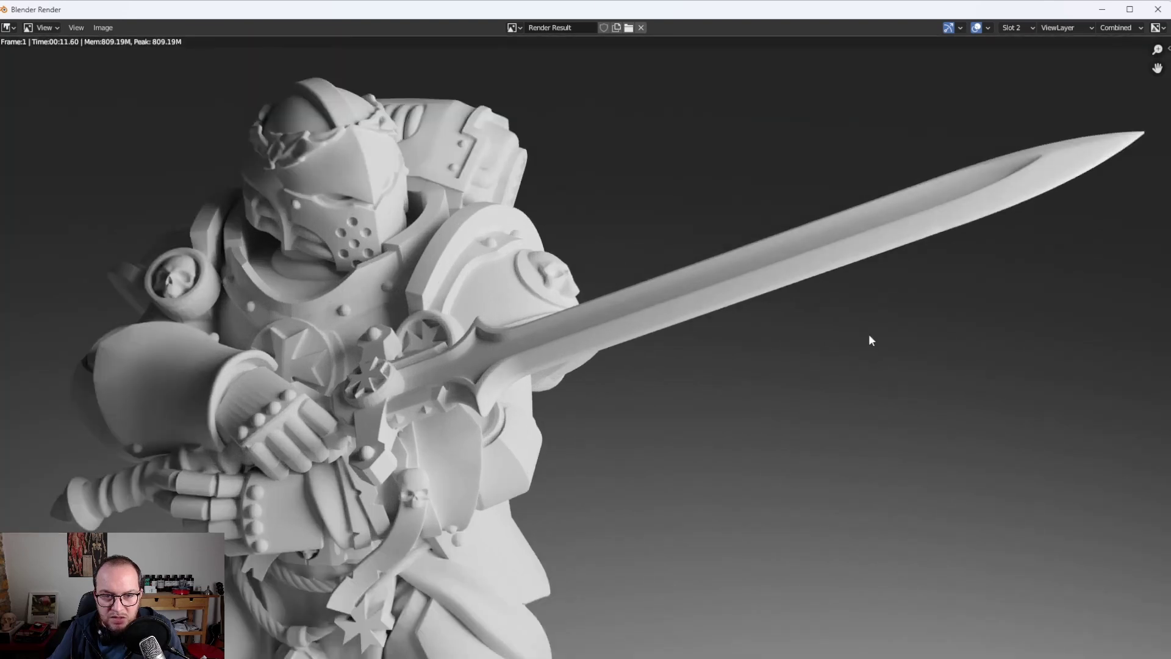
key(Escape)
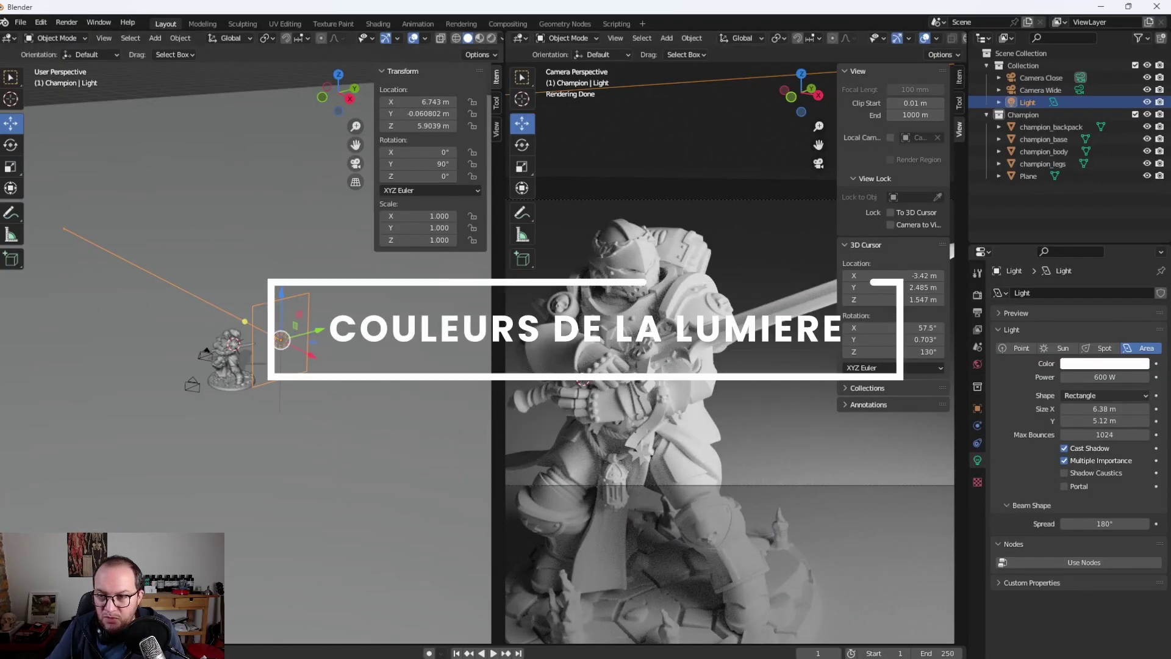
Try a pale blue tint on the area light's colour
click(1088, 364)
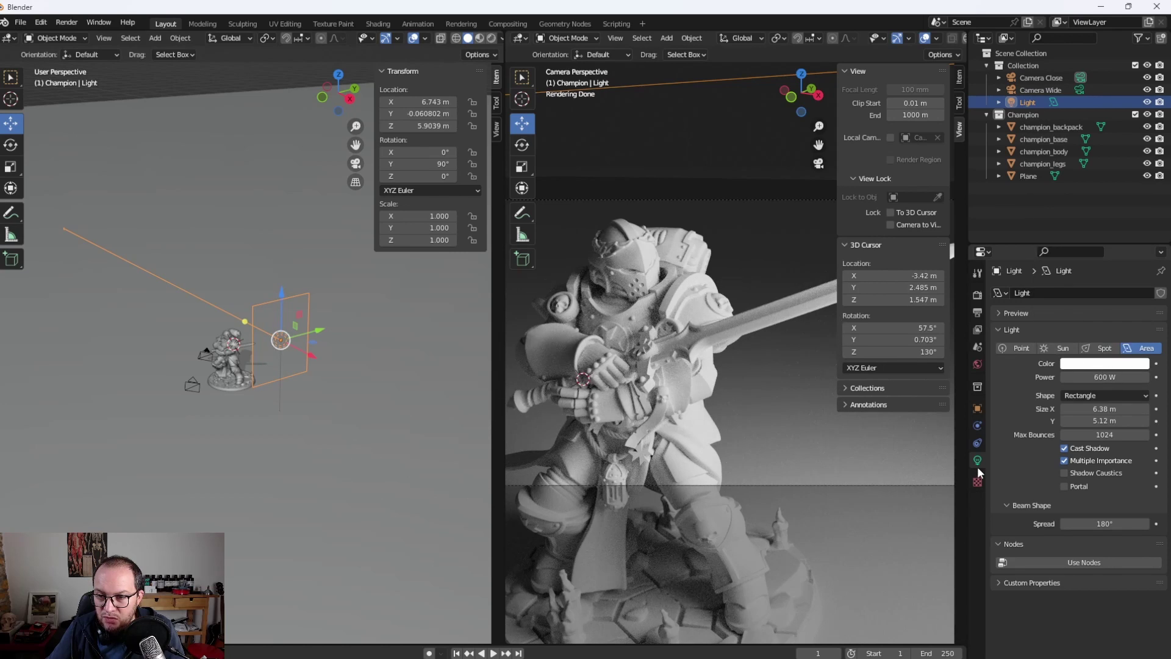
click(1092, 366)
click(1087, 241)
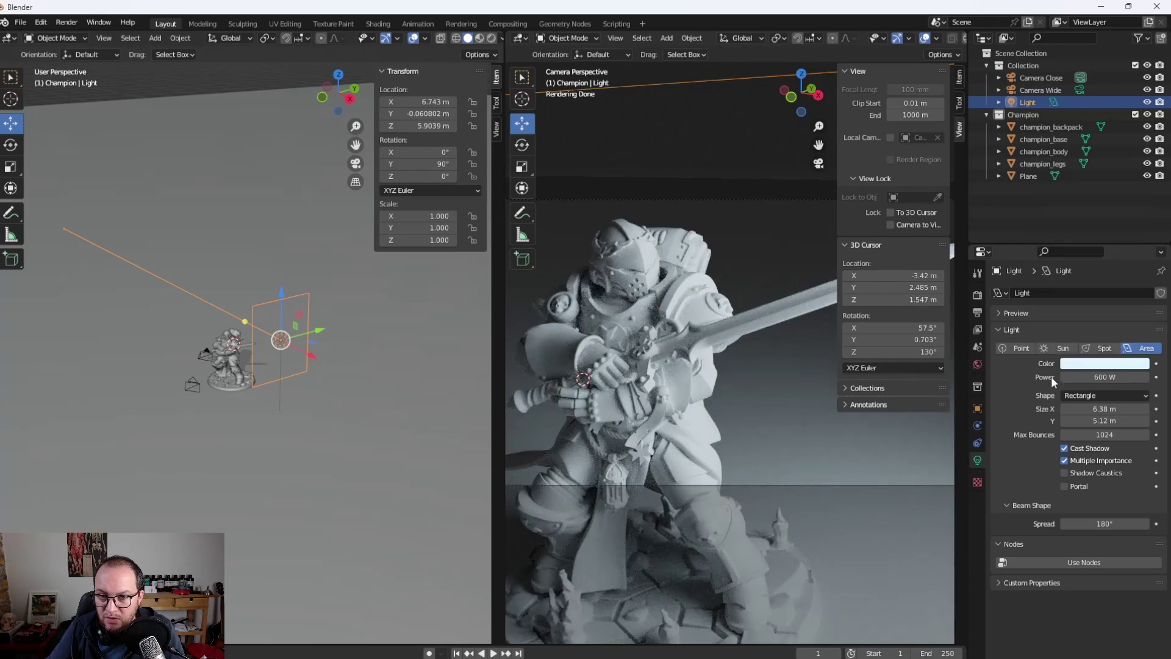
Reset the area light colour to pure white FFFFFF and start a fresh F12 render
click(1081, 366)
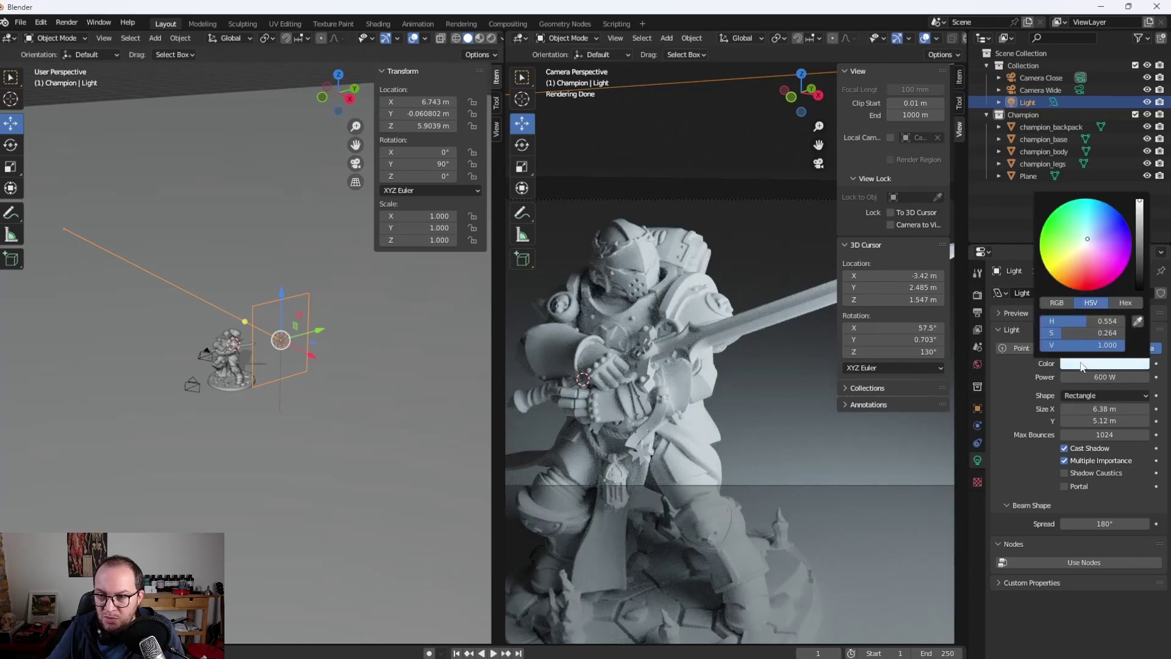
click(1118, 304)
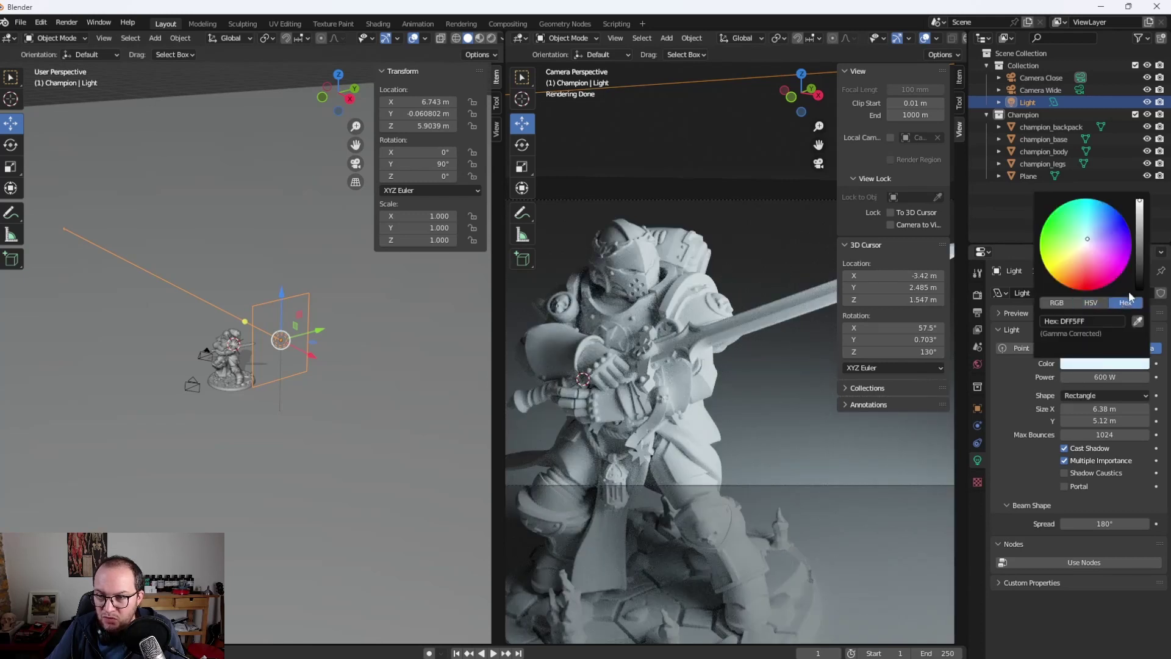
click(1070, 320)
text(F)
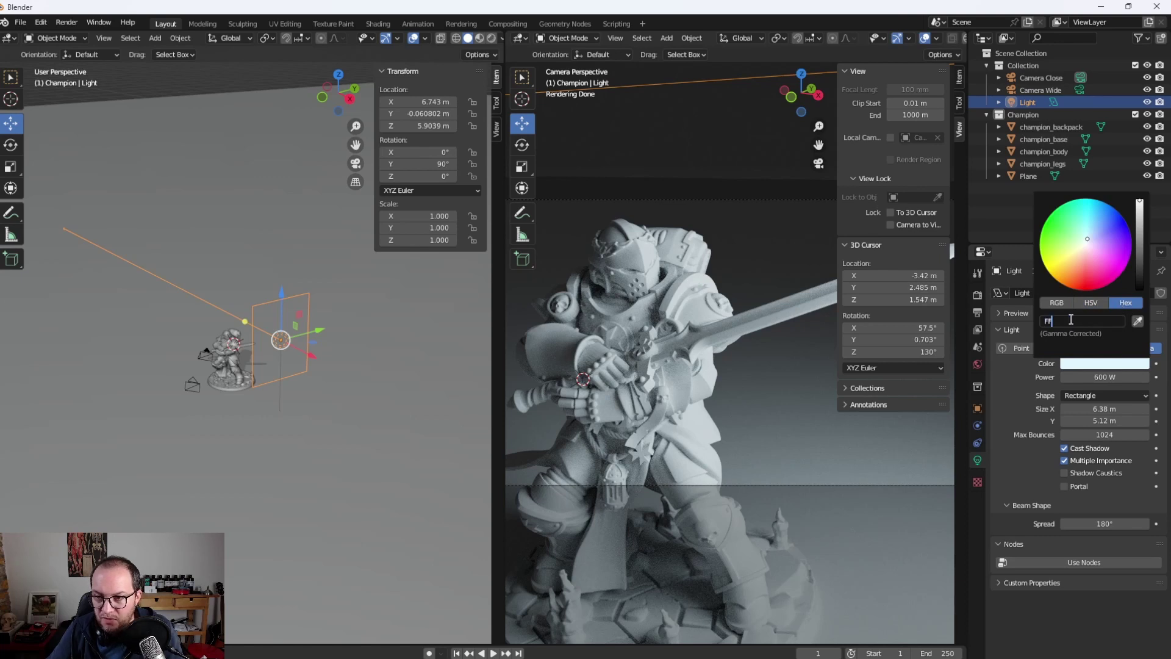
text(FFFF)
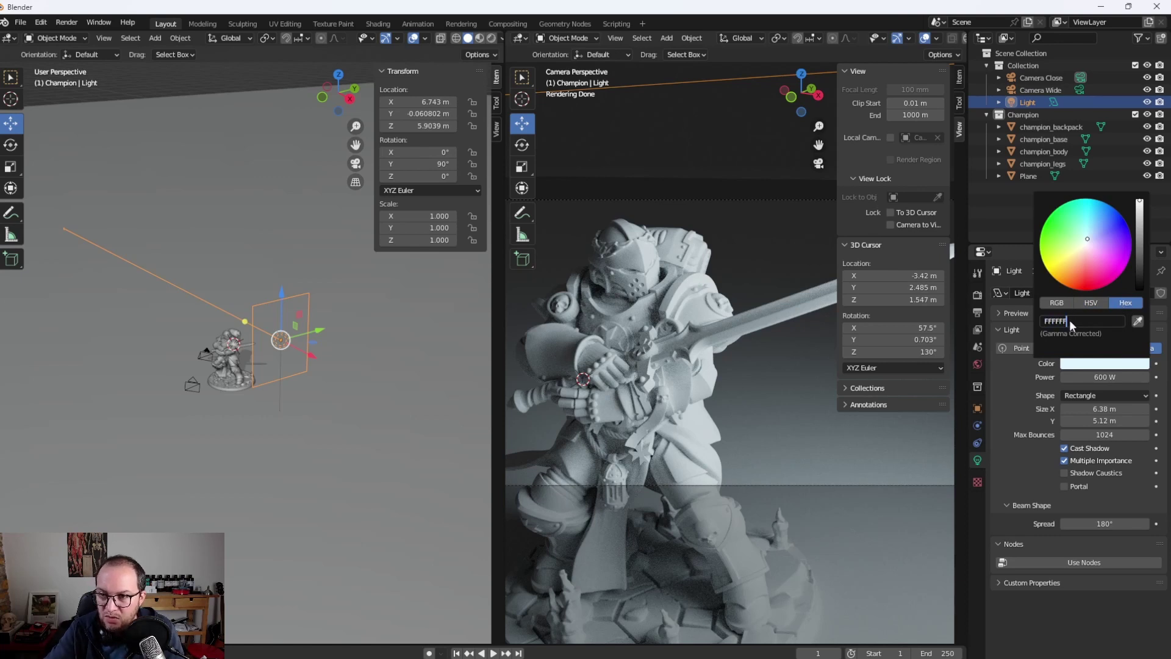
key(Return)
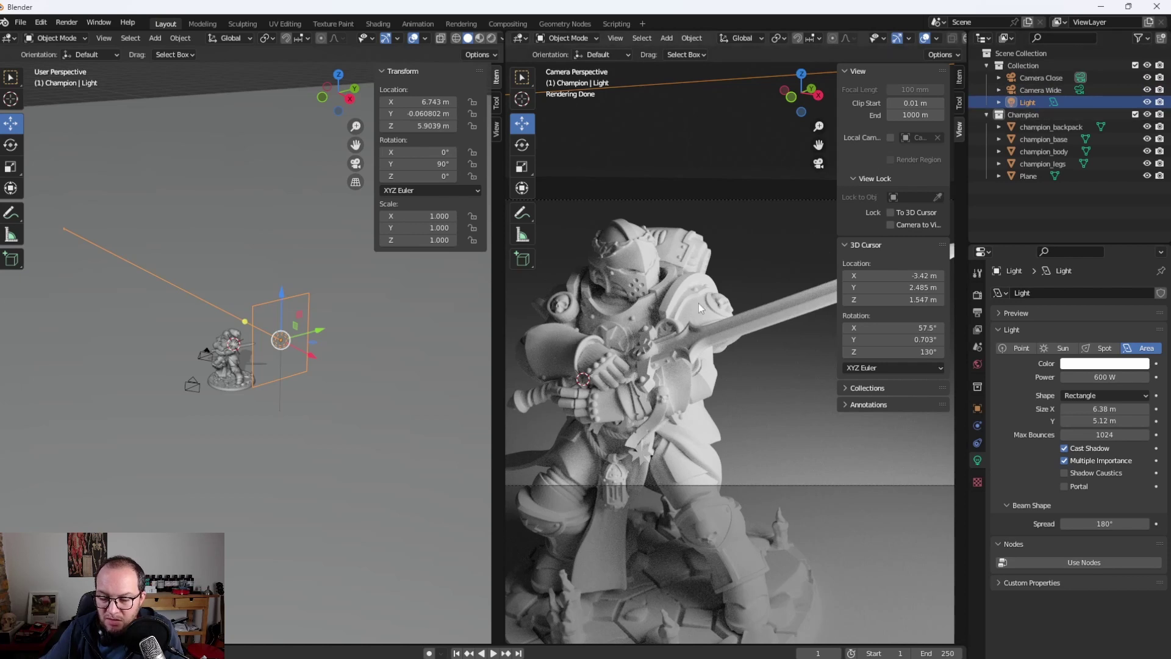
key(F12)
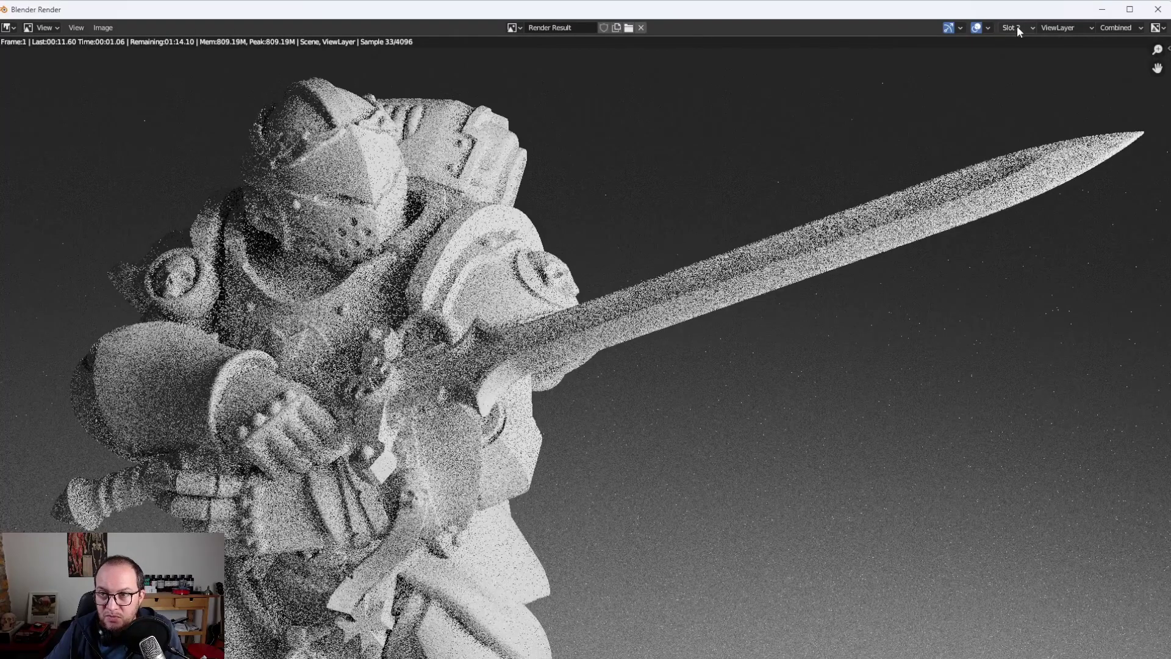
Keep the render in Slot 2 and zoom the image view to inspect the finished close-up
click(1016, 27)
click(1011, 53)
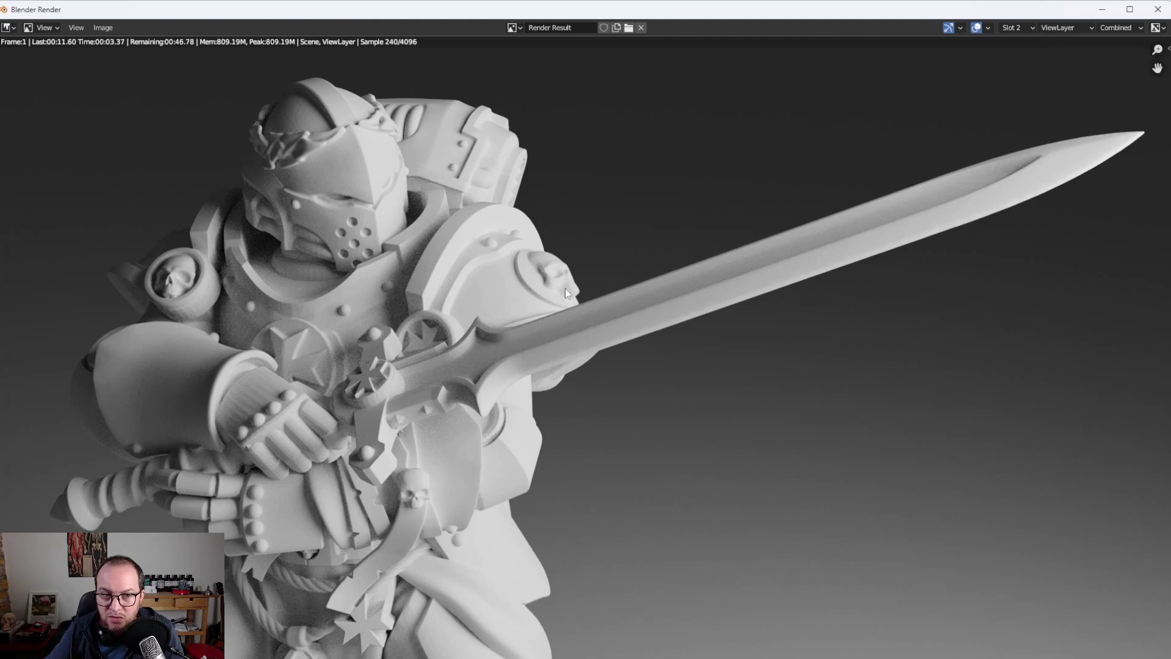
scroll(down, 3)
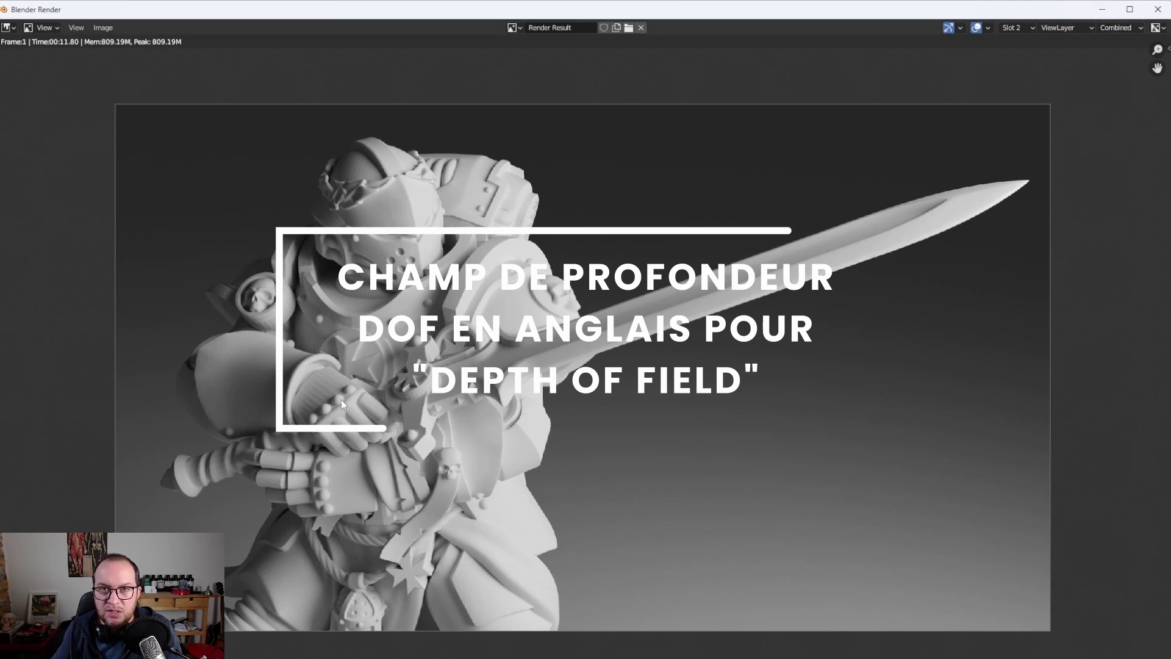
scroll(up, 3)
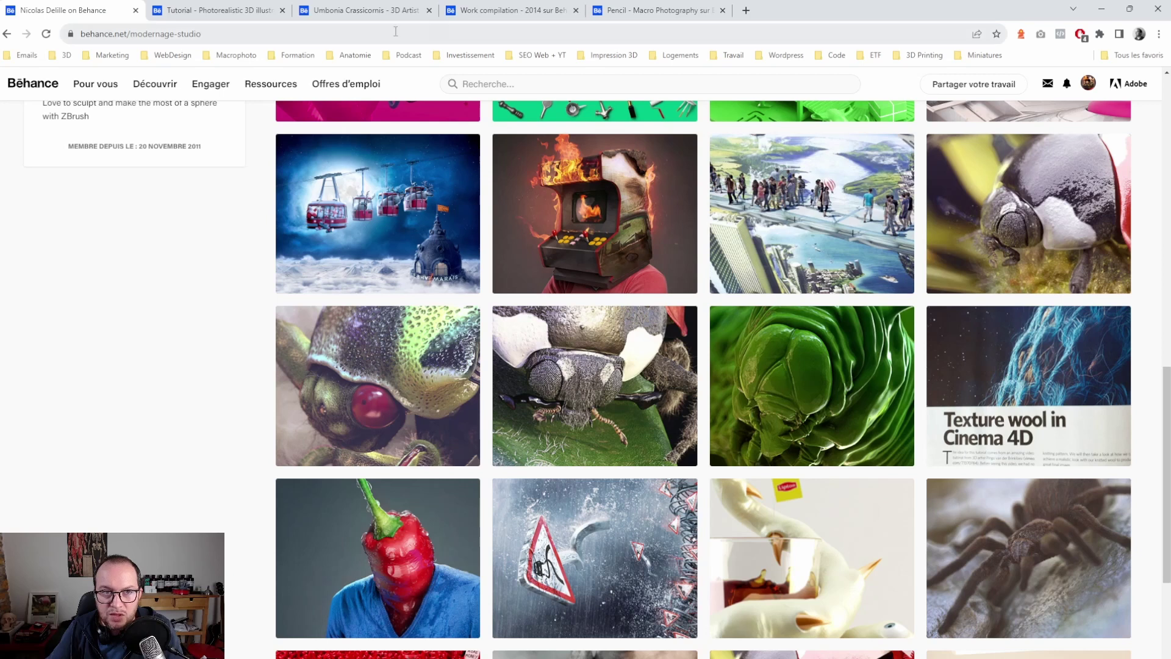
Scroll through the Work compilation 2014 project's images on Behance
click(518, 10)
click(683, 10)
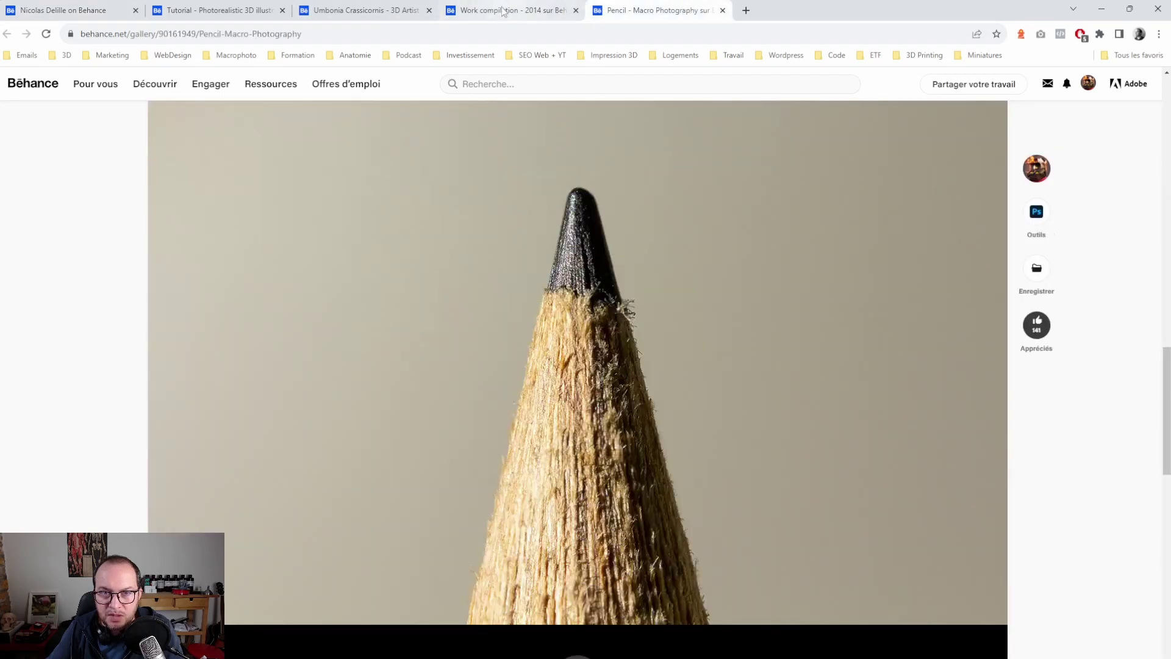
click(503, 11)
scroll(up, 3)
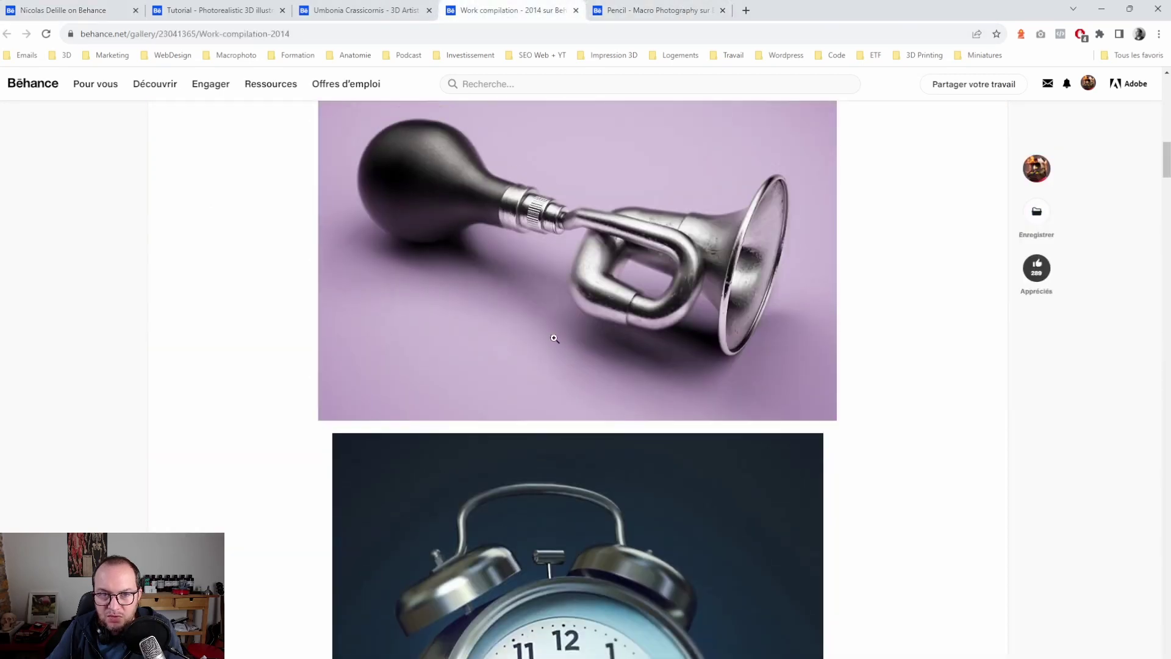
scroll(up, 3)
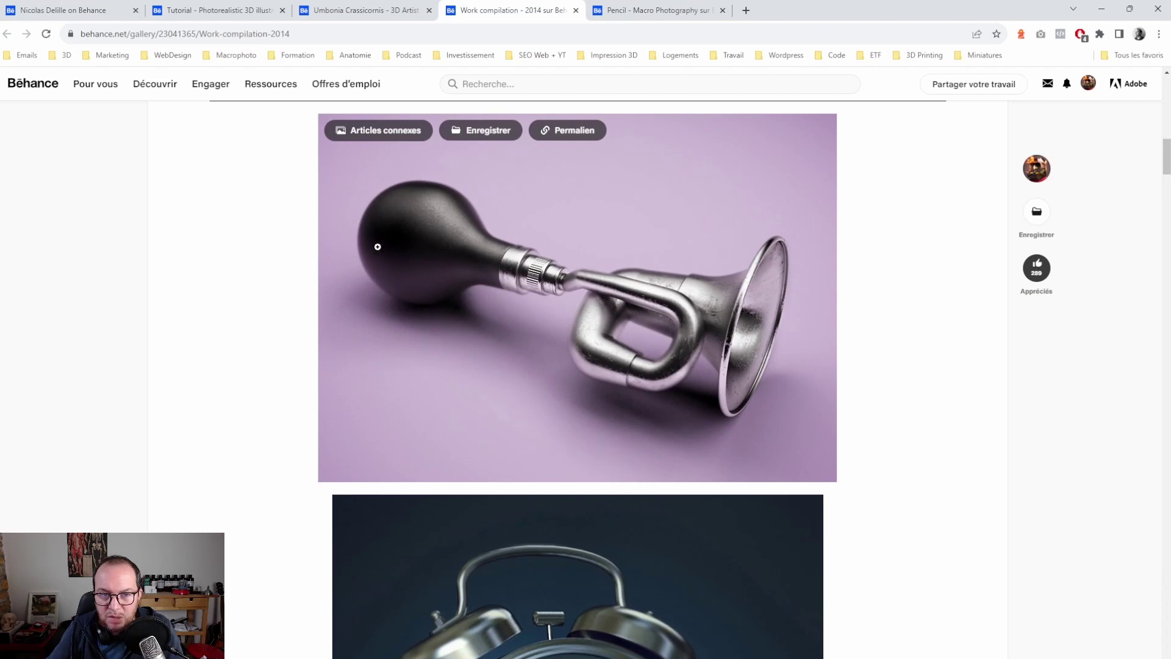
scroll(down, 3)
scroll(down, 3)
scroll(up, 3)
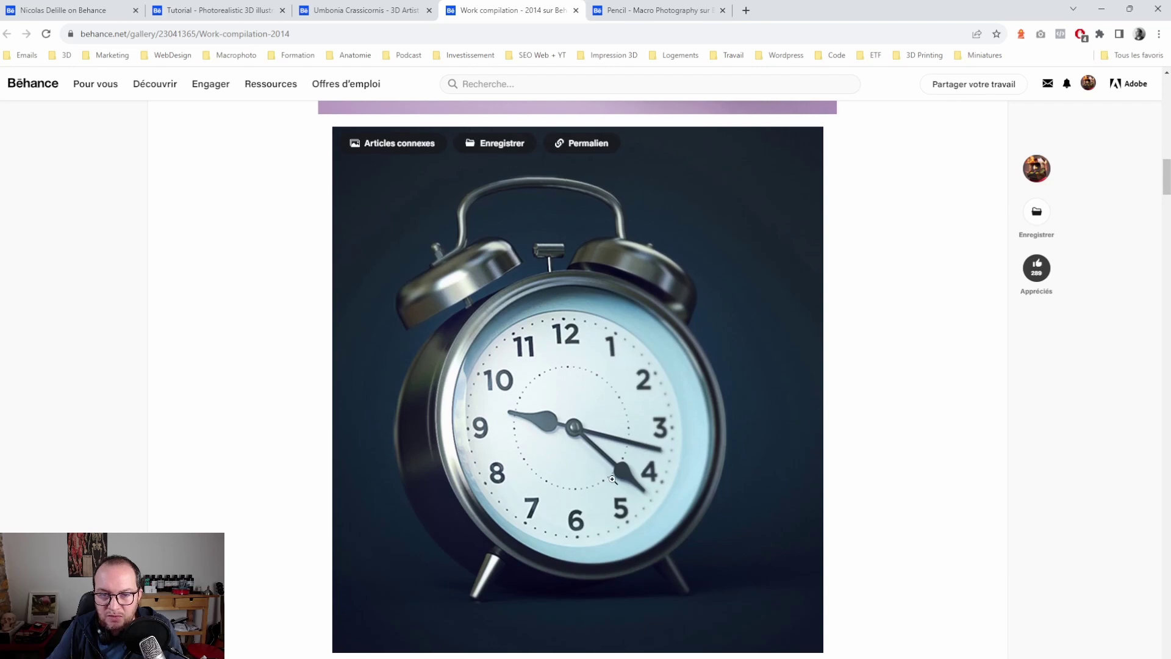
scroll(down, 3)
scroll(up, 3)
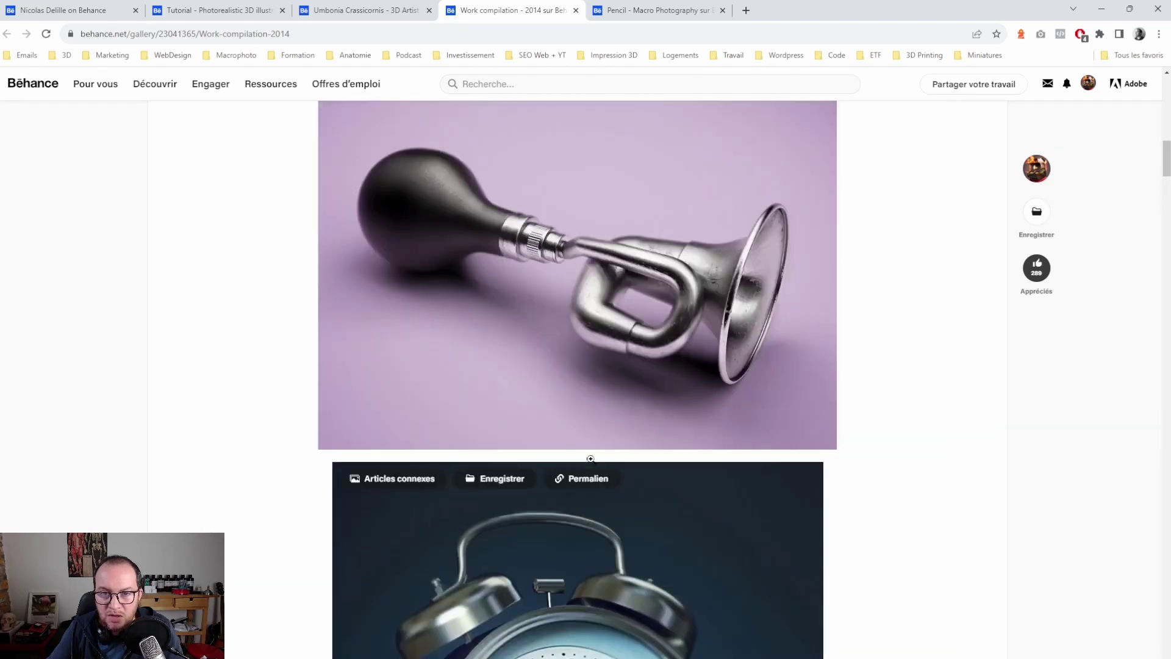
scroll(up, 3)
scroll(up, 3)
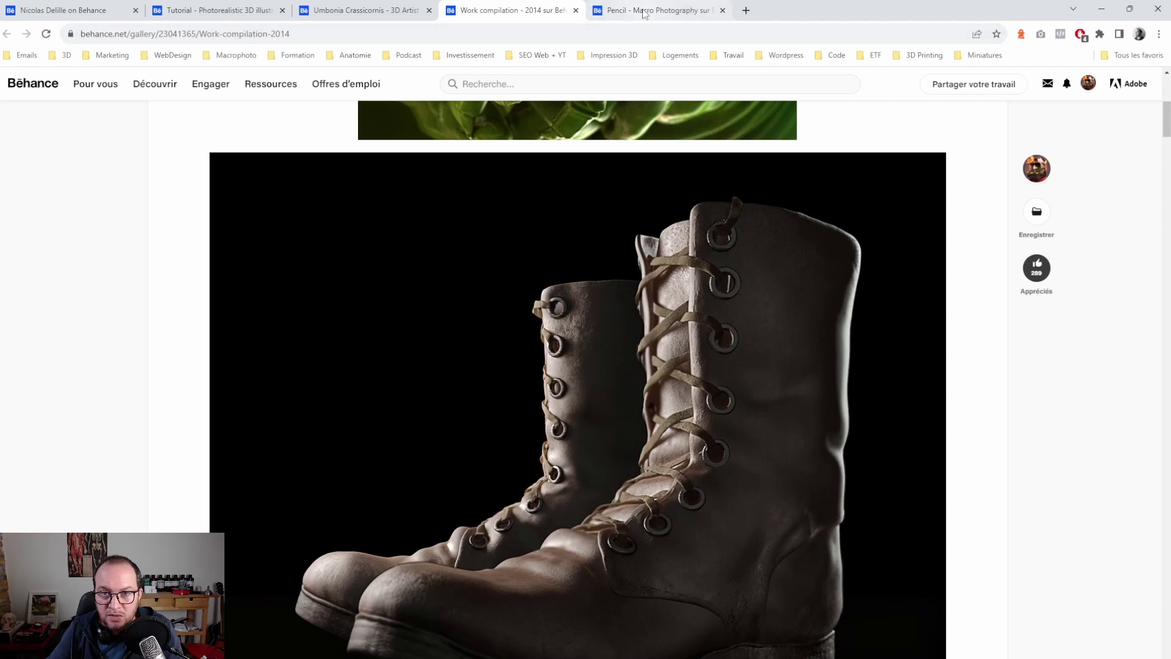
Browse the Pencil macro photography project's shallow depth-of-field shots
click(645, 11)
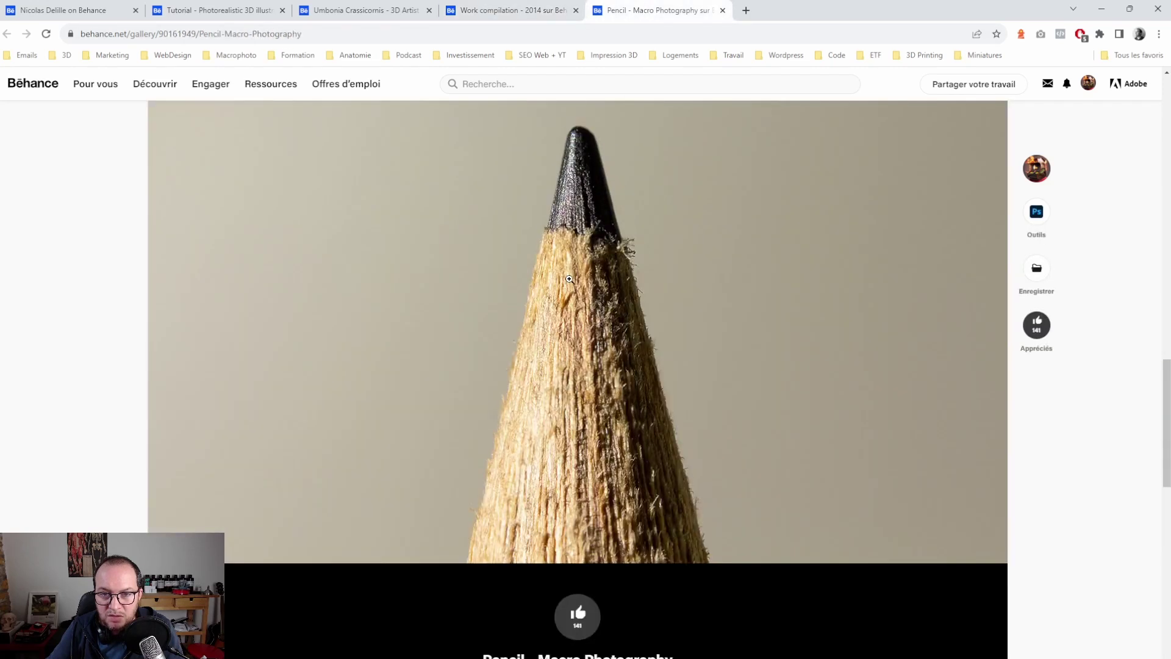
scroll(up, 3)
scroll(up, 3)
scroll(up, 3)
scroll(up, 3)
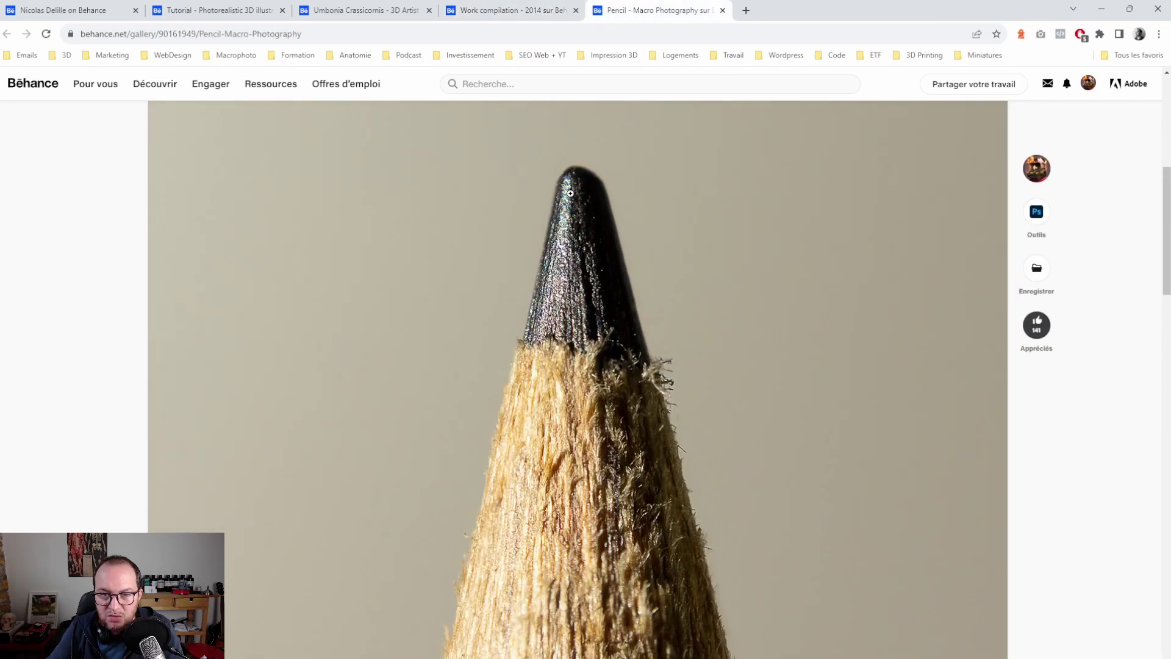
scroll(down, 3)
scroll(down, 3)
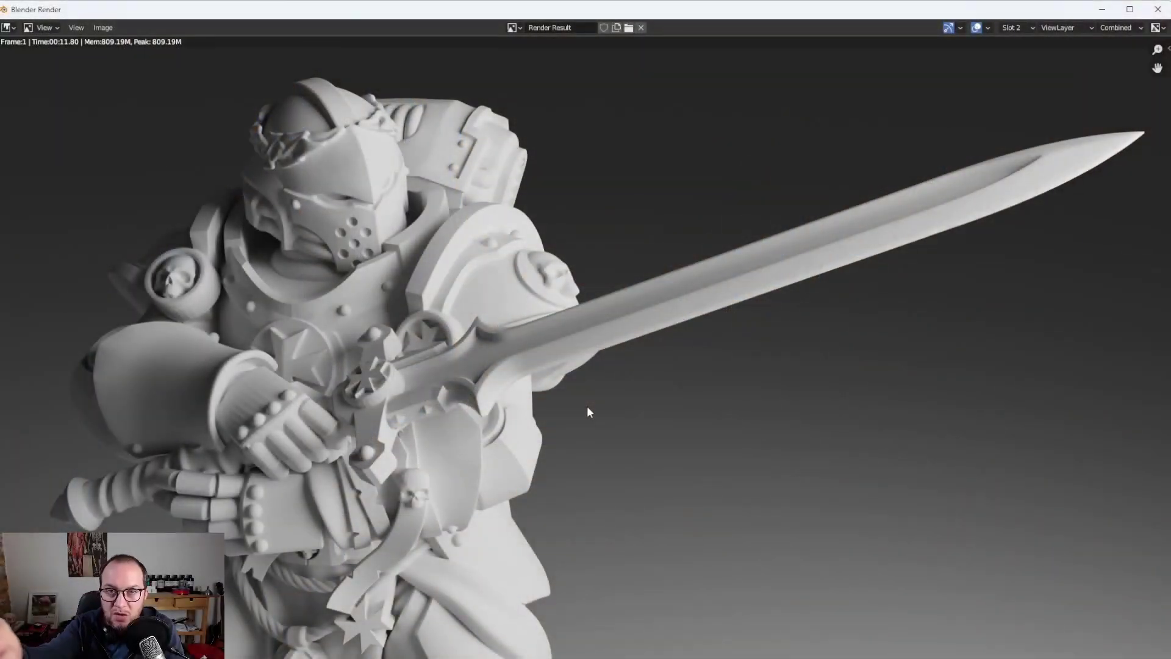
Minimise the Blender Render window to bring back the split-viewport scene layout
scroll(down, 3)
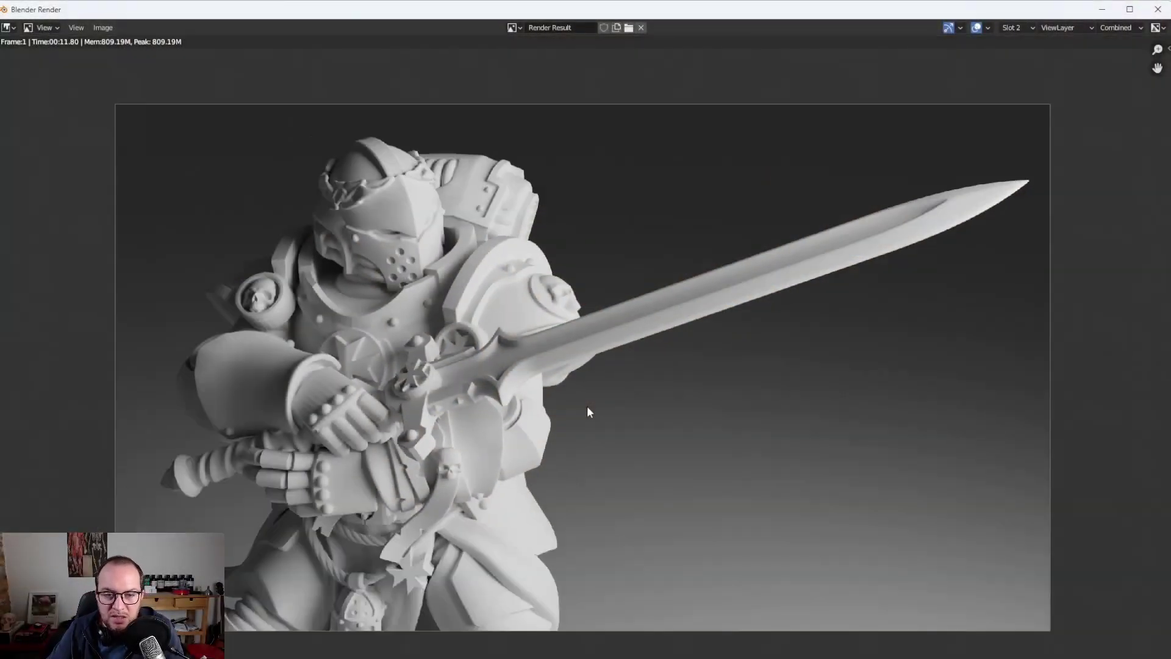
scroll(up, 3)
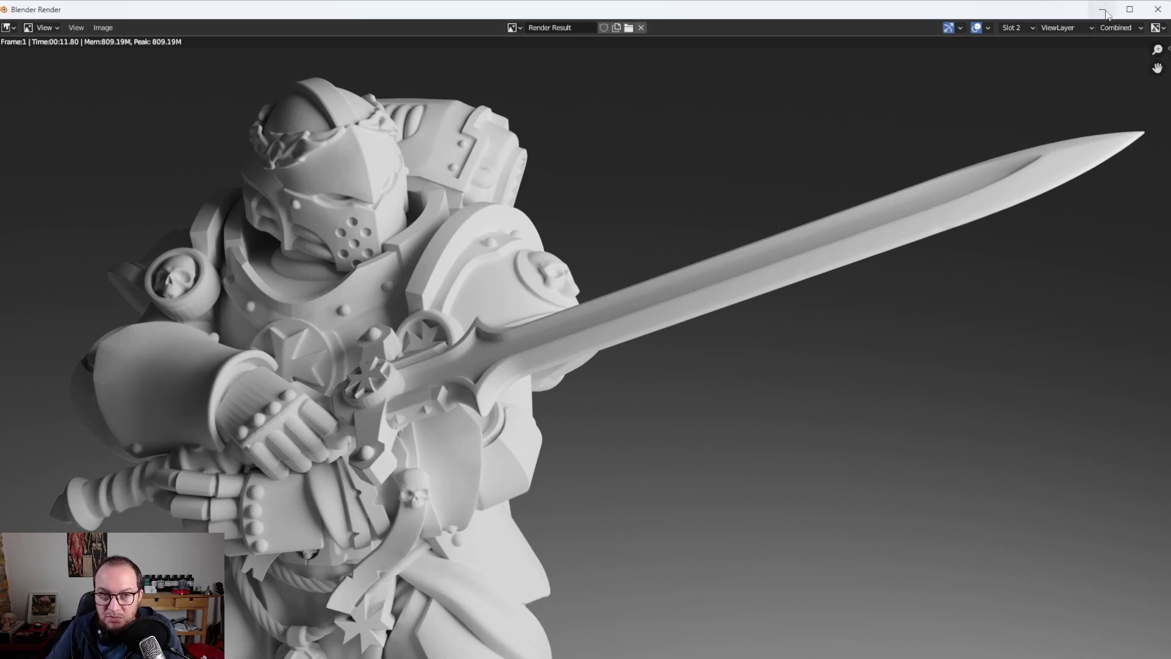
click(1103, 11)
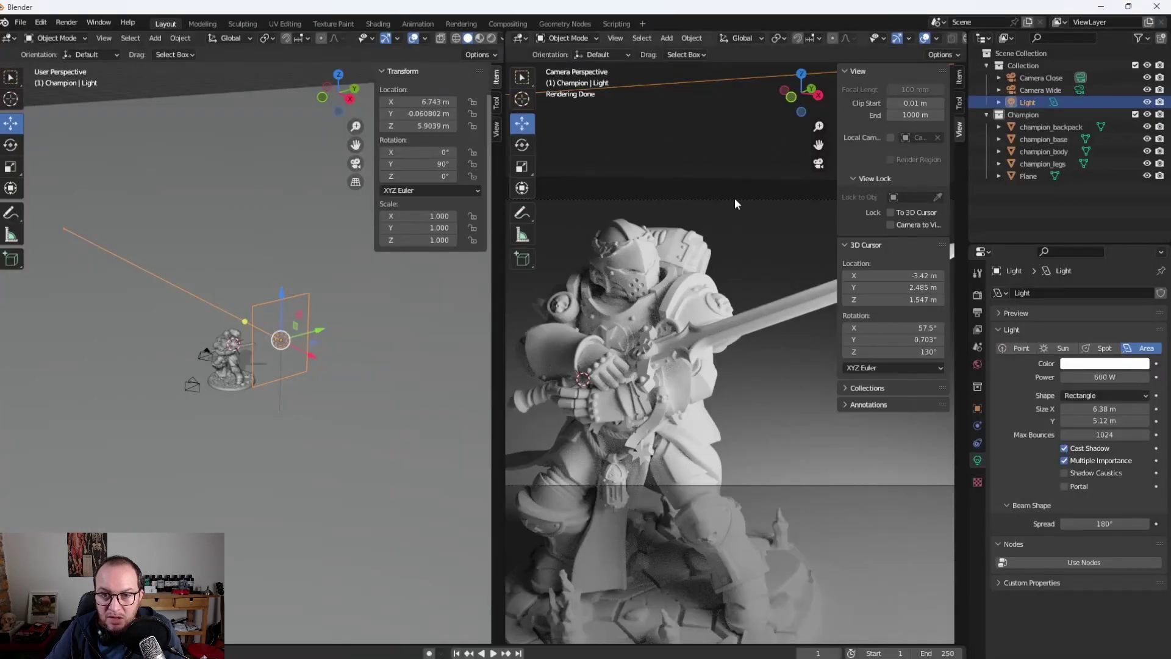
Select Camera Close in the Outliner to show its 50 mm lens and F-Stop 2.8 settings
click(724, 255)
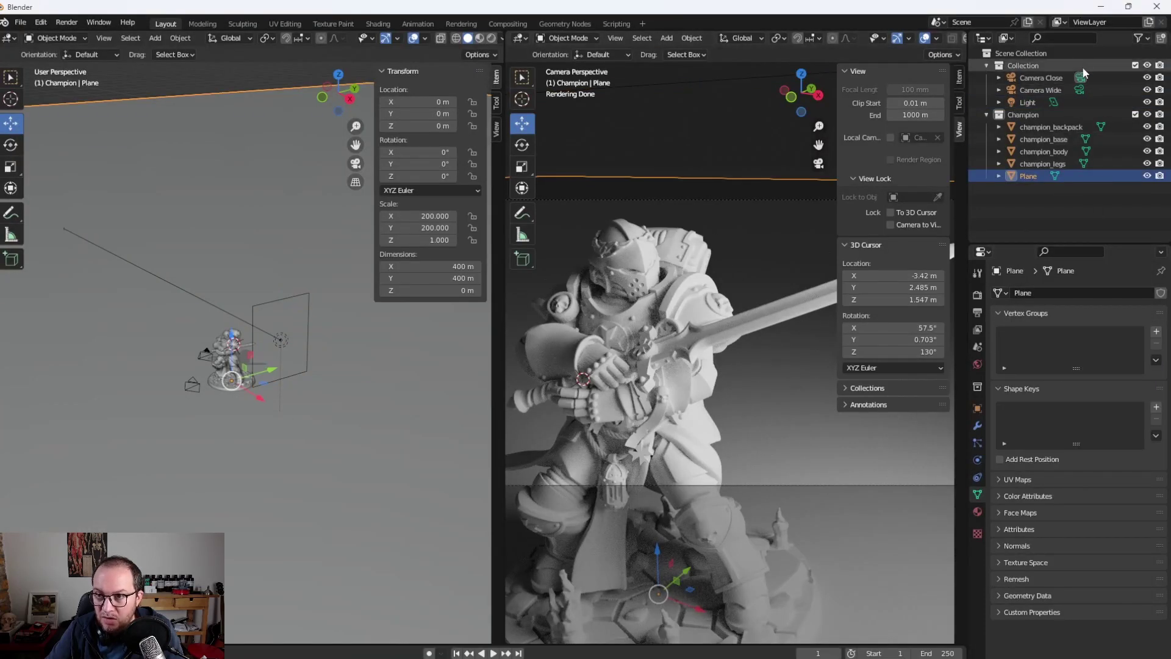
click(1039, 77)
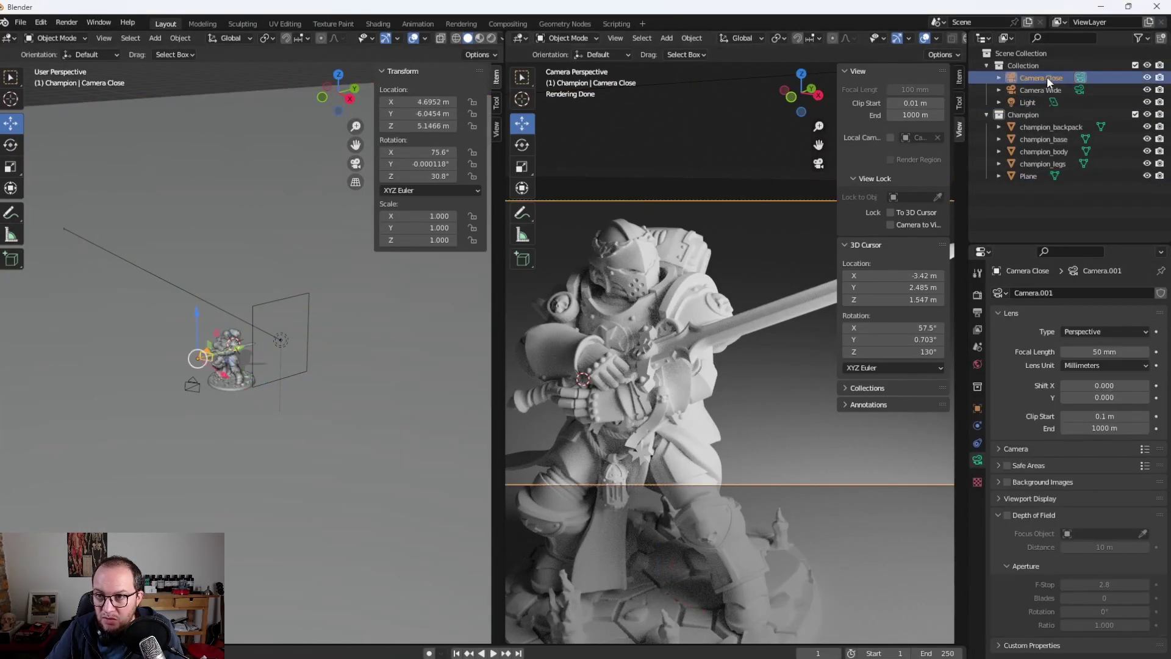
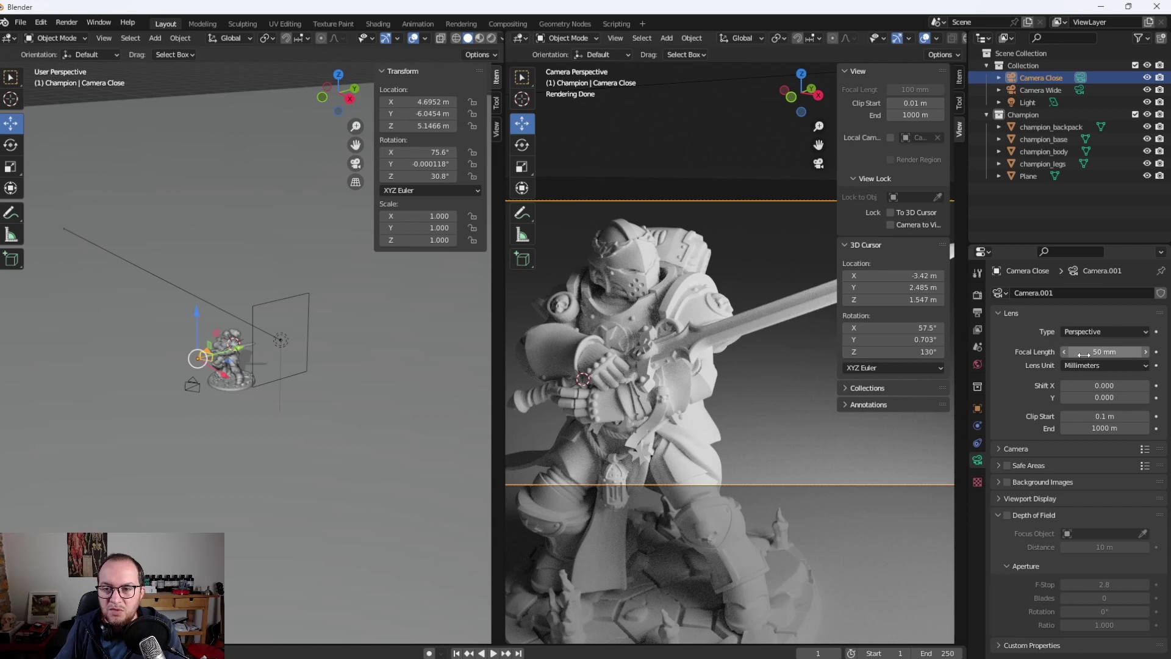
Set Camera Close's focal length to 120 mm after briefly trying 16 mm
click(1084, 352)
text(16)
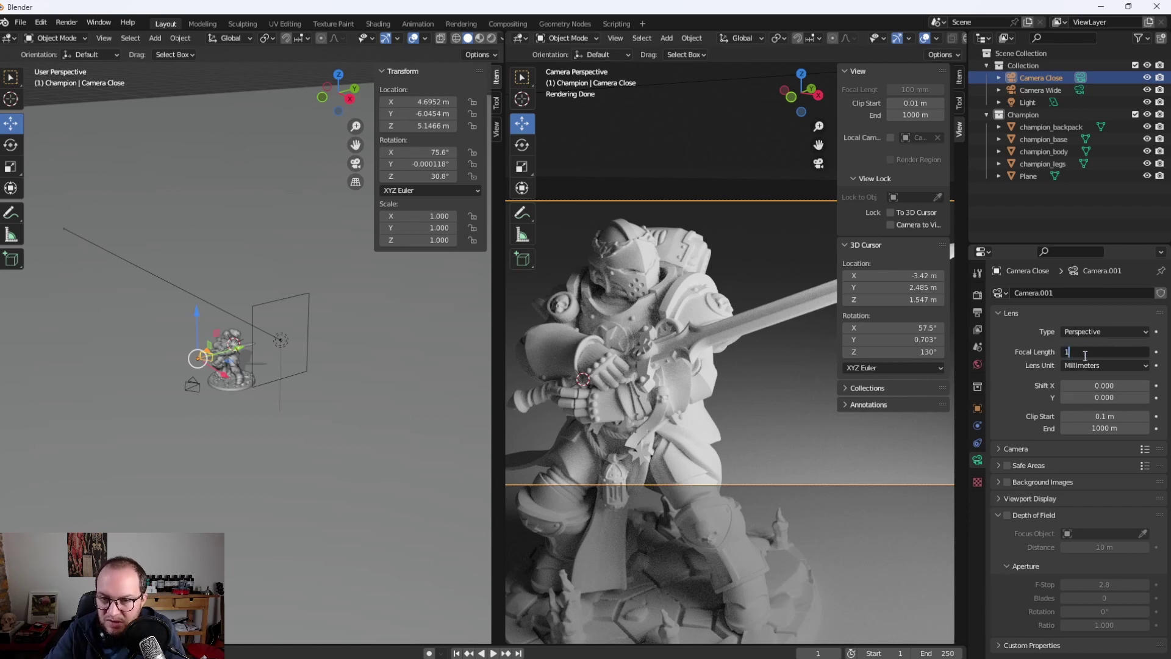
key(Return)
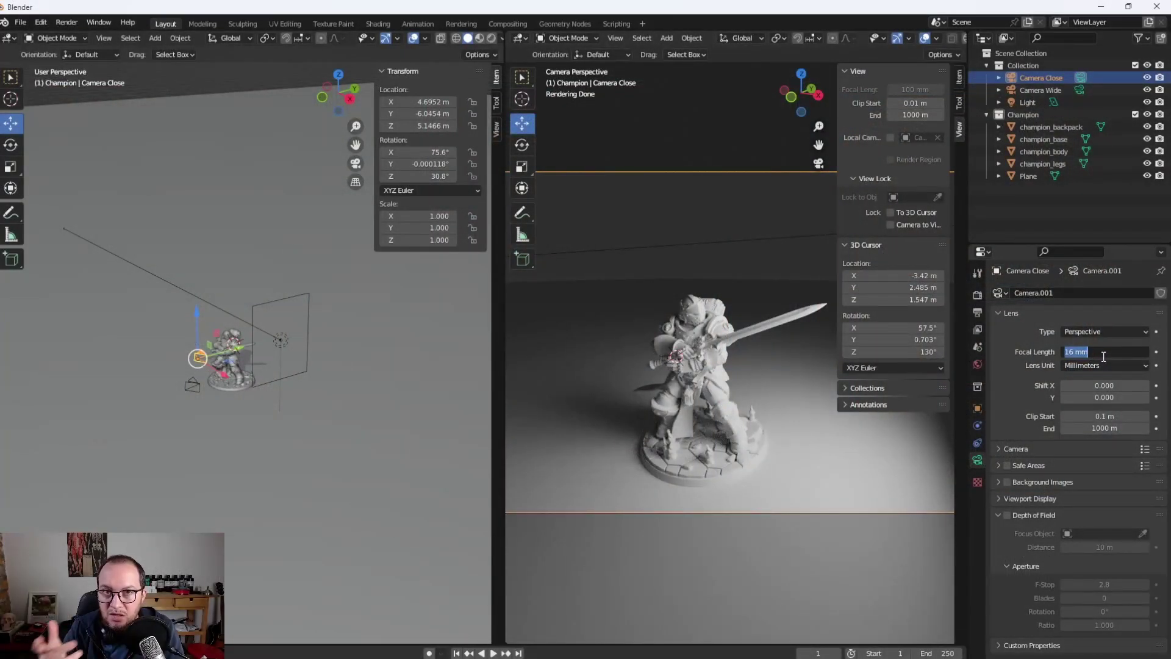
text(120)
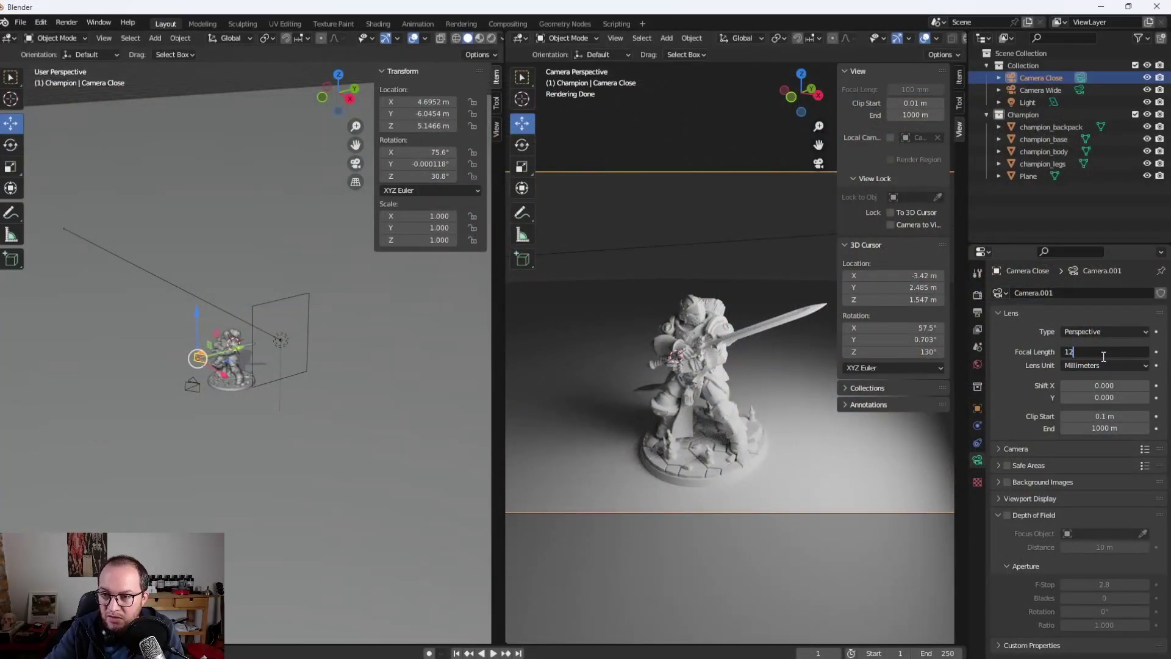
key(Return)
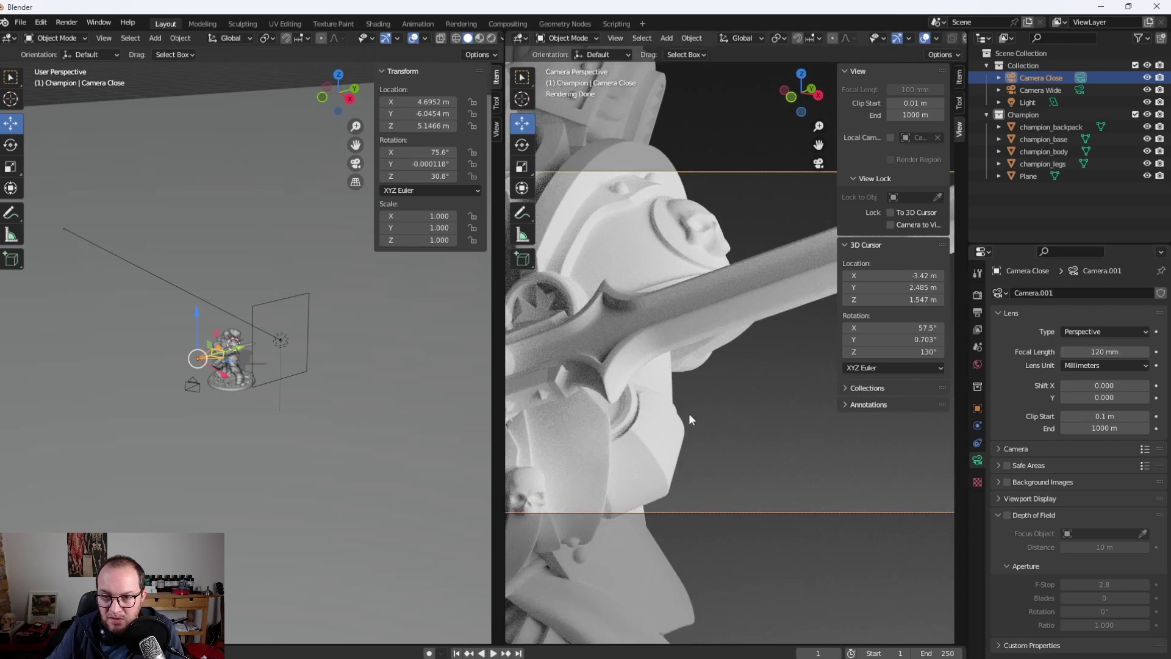
Lock the camera to the view and dolly Camera Close until the armoured figure and sword fit
scroll(down, 3)
click(913, 225)
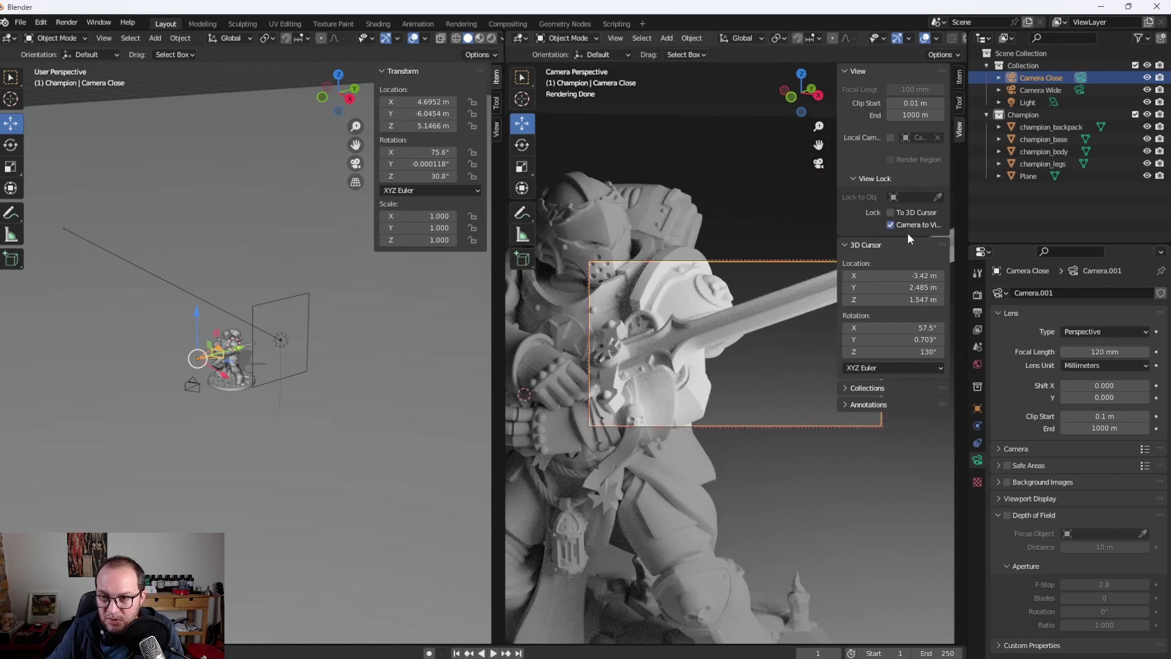
scroll(down, 3)
scroll(down, 3)
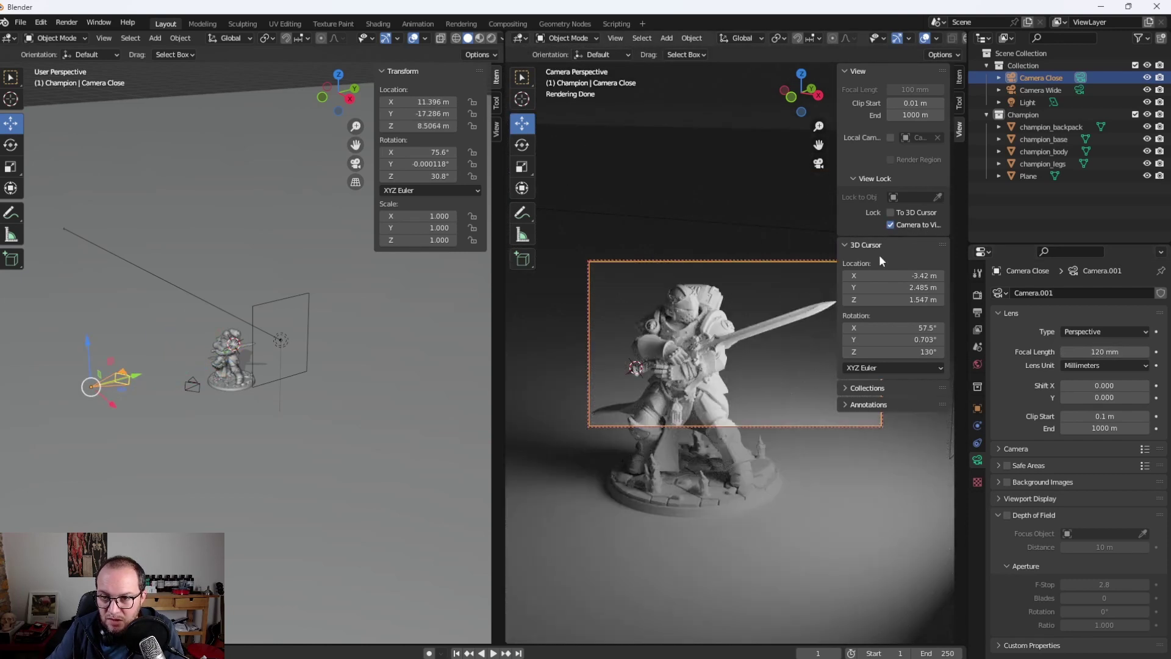
click(891, 225)
scroll(up, 3)
scroll(up, 3)
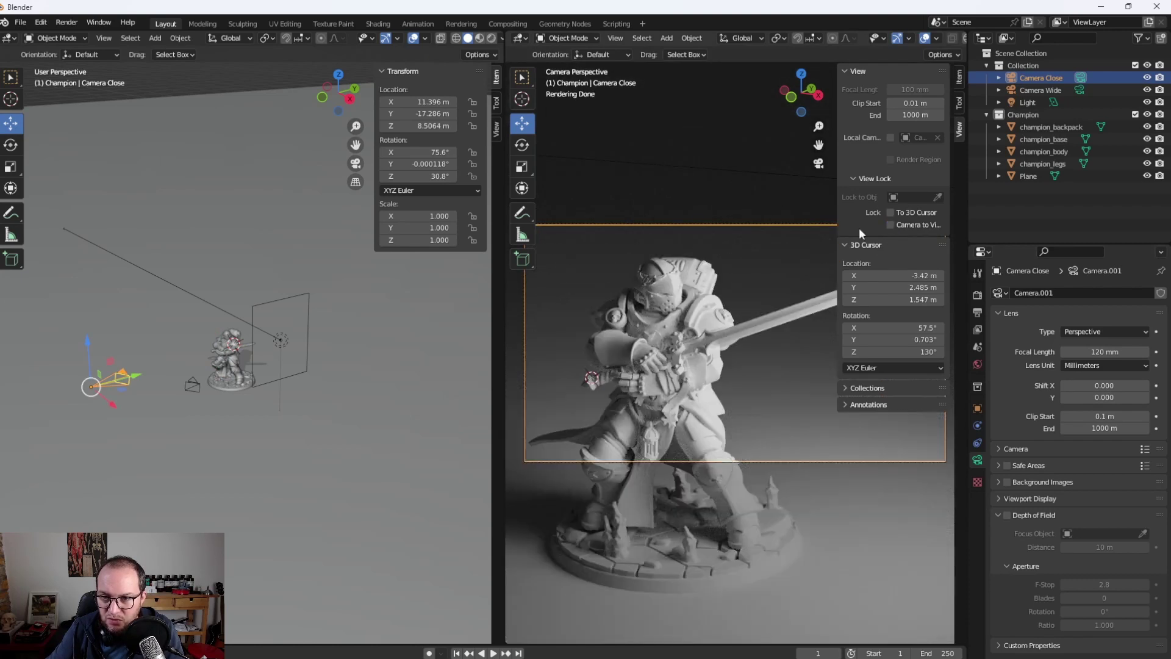
click(891, 225)
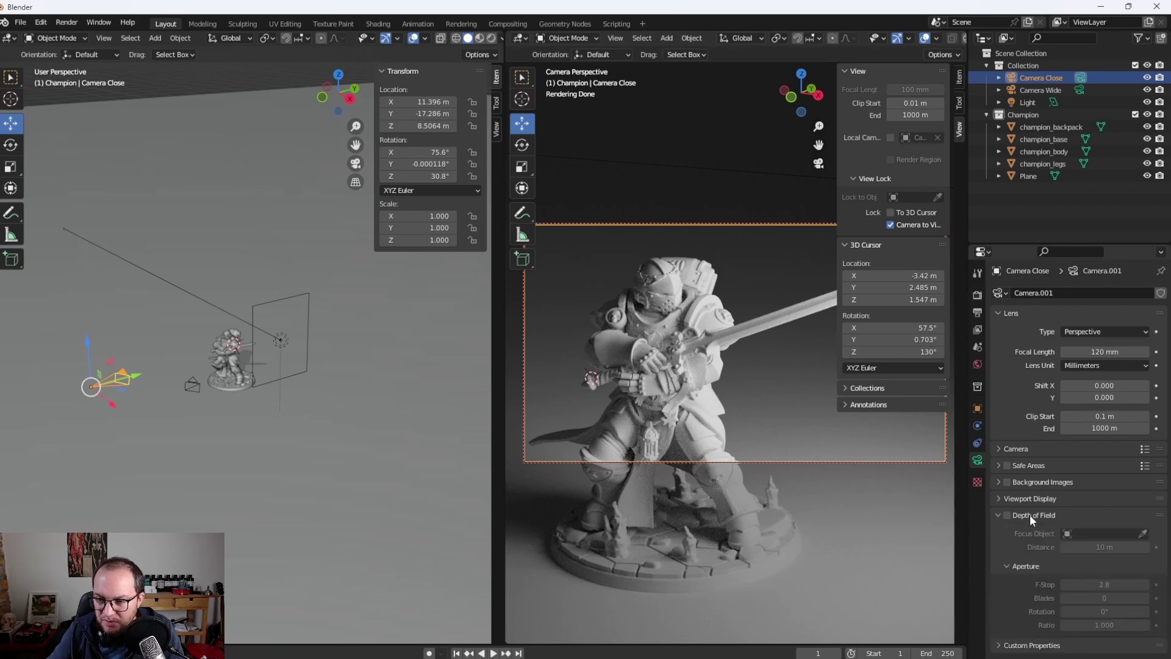
Enable depth of field on Camera Close with champion_body as the focus object
click(1008, 516)
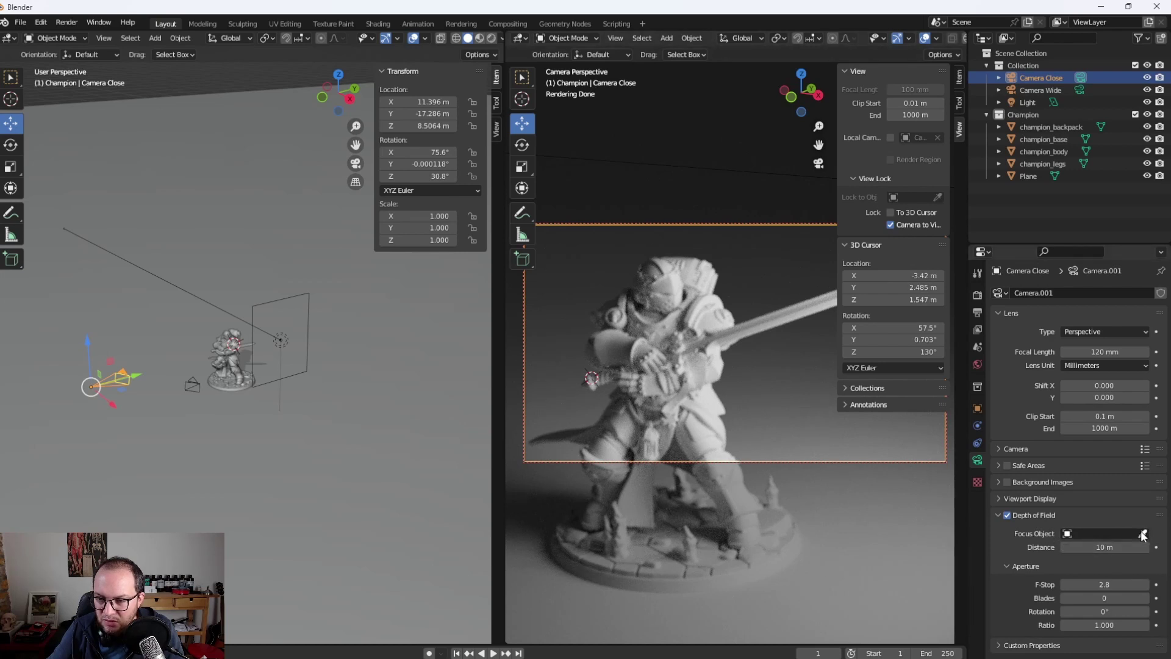
click(1143, 534)
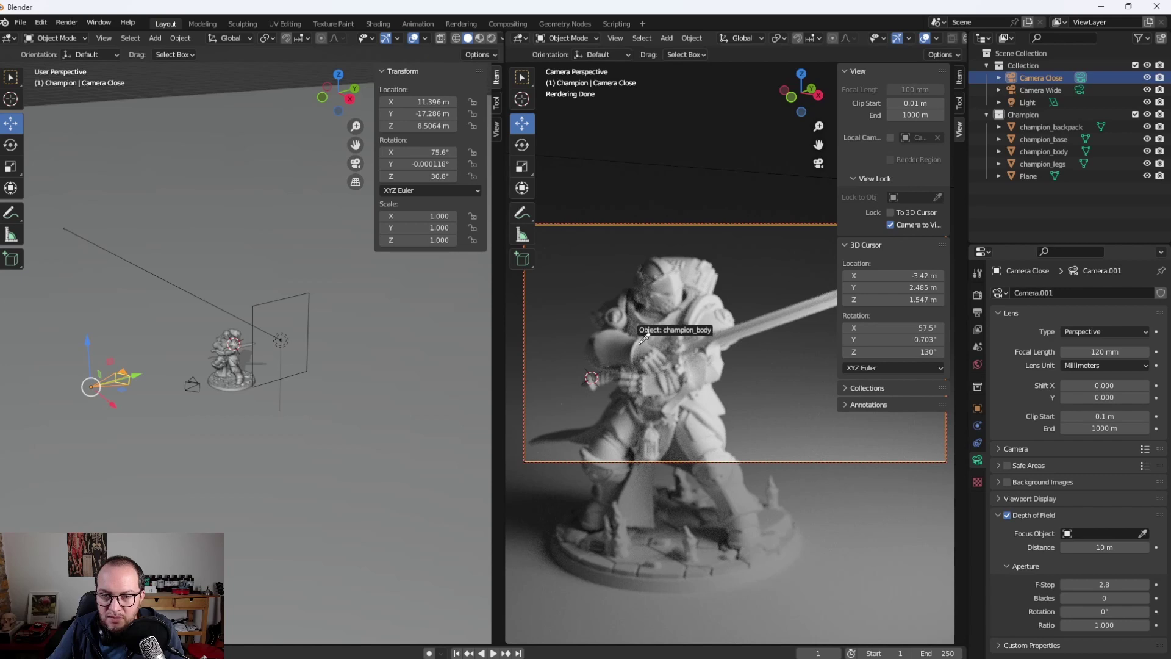
click(667, 343)
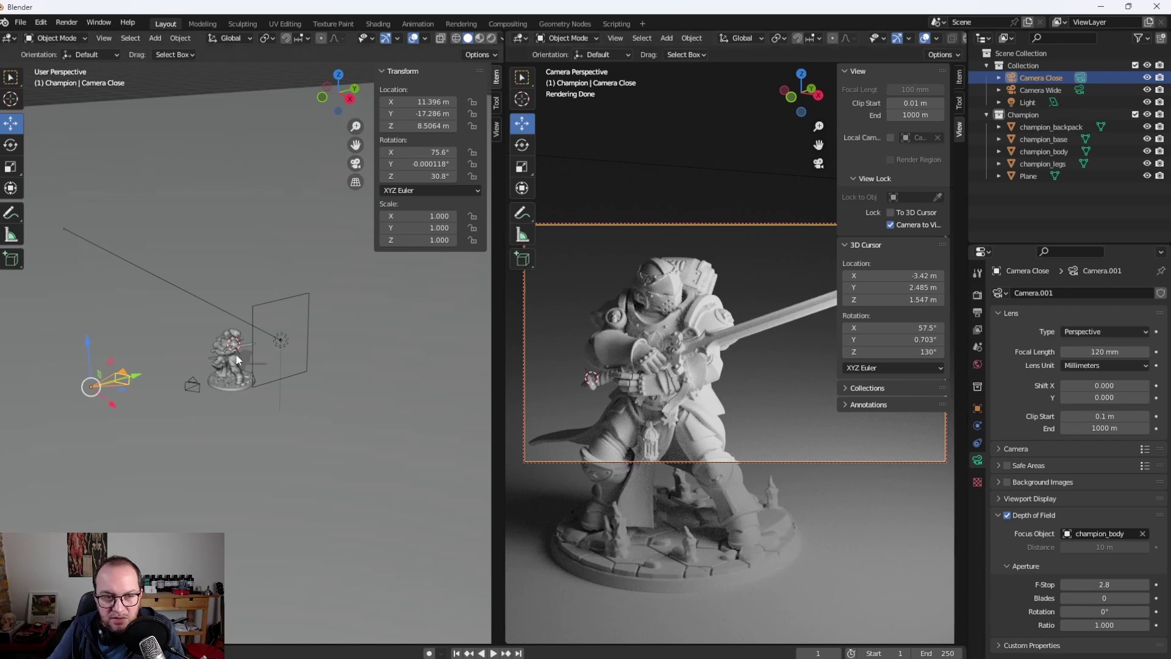
drag(418, 361, 372, 365)
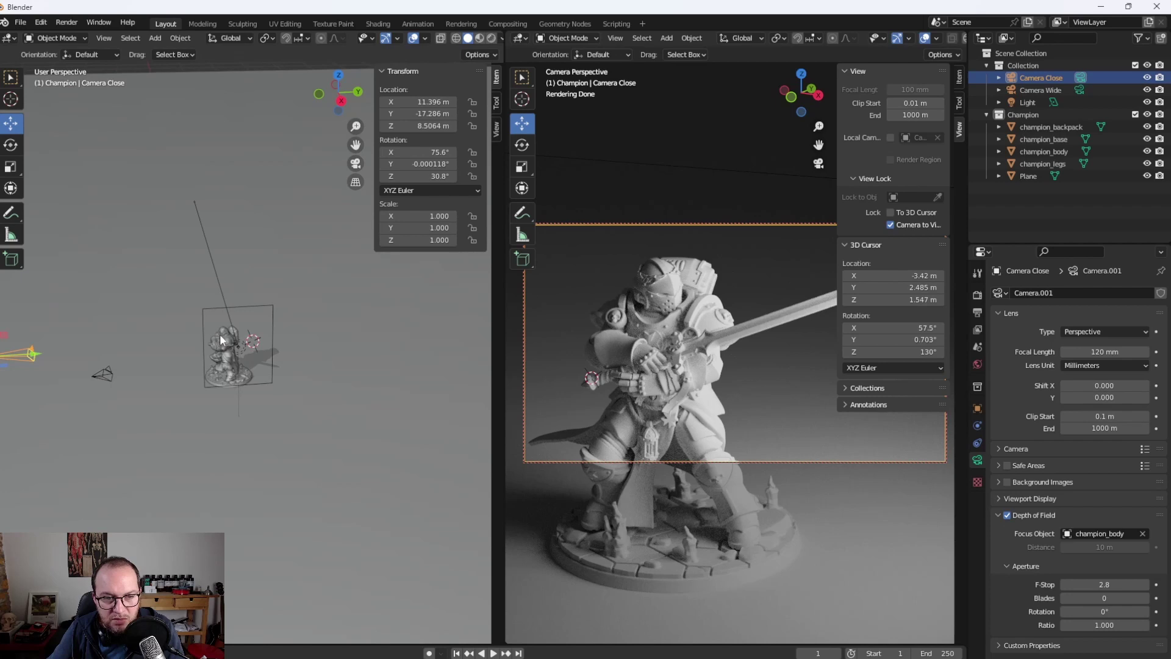
scroll(up, 3)
scroll(up, 3)
scroll(up, 3)
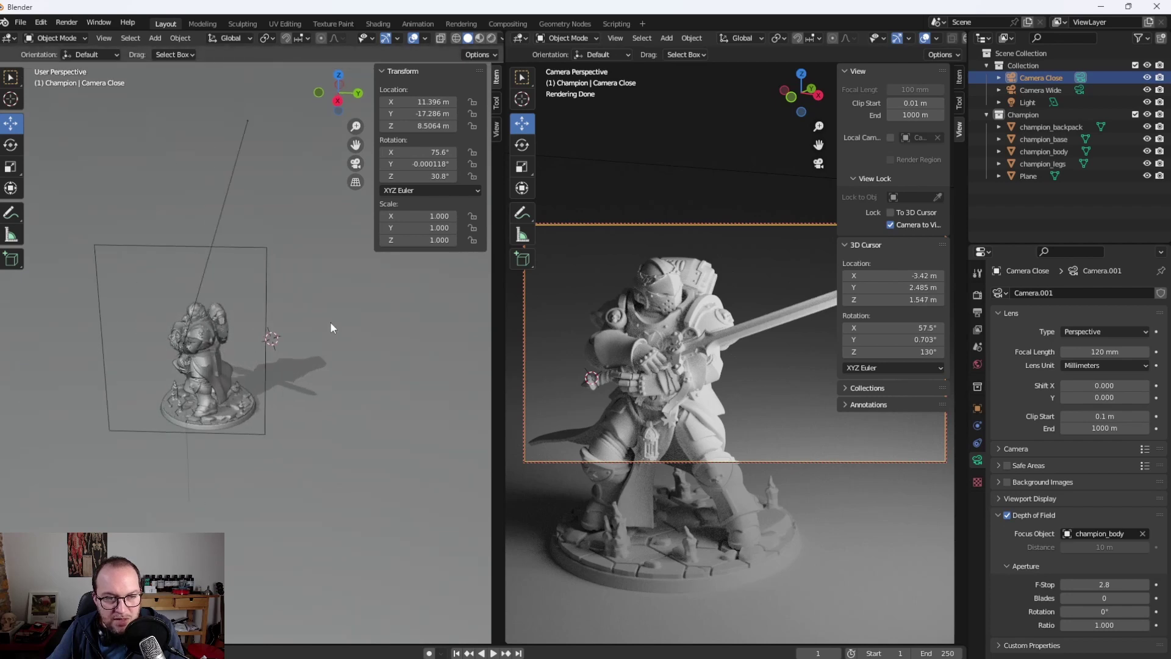
scroll(up, 3)
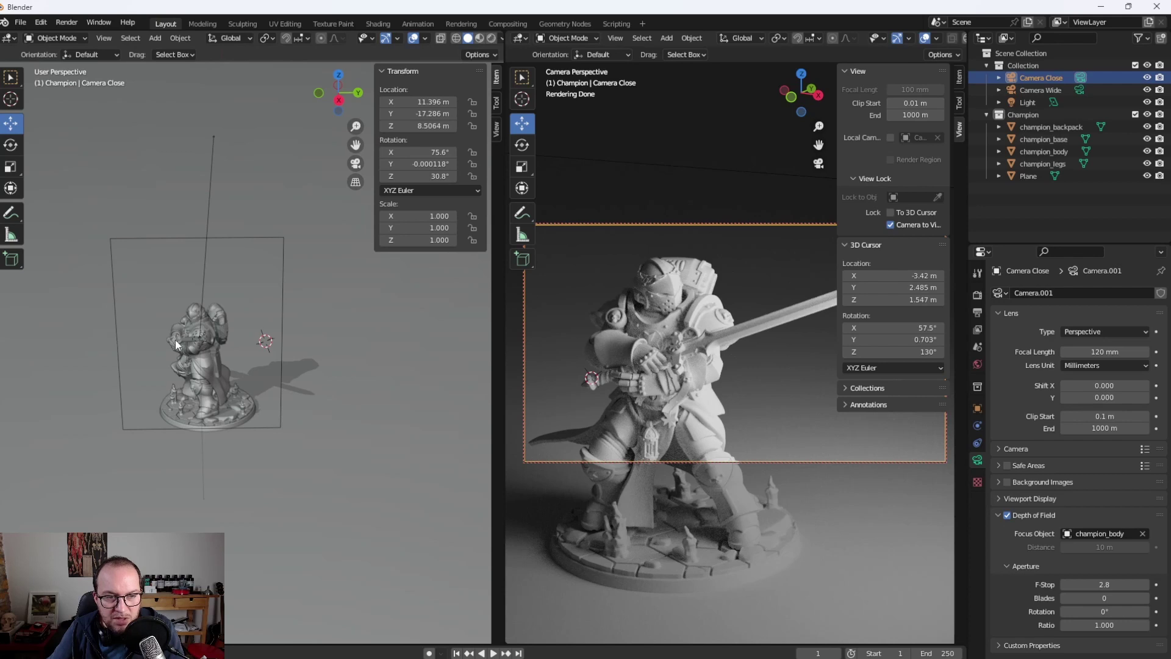
drag(262, 343, 449, 349)
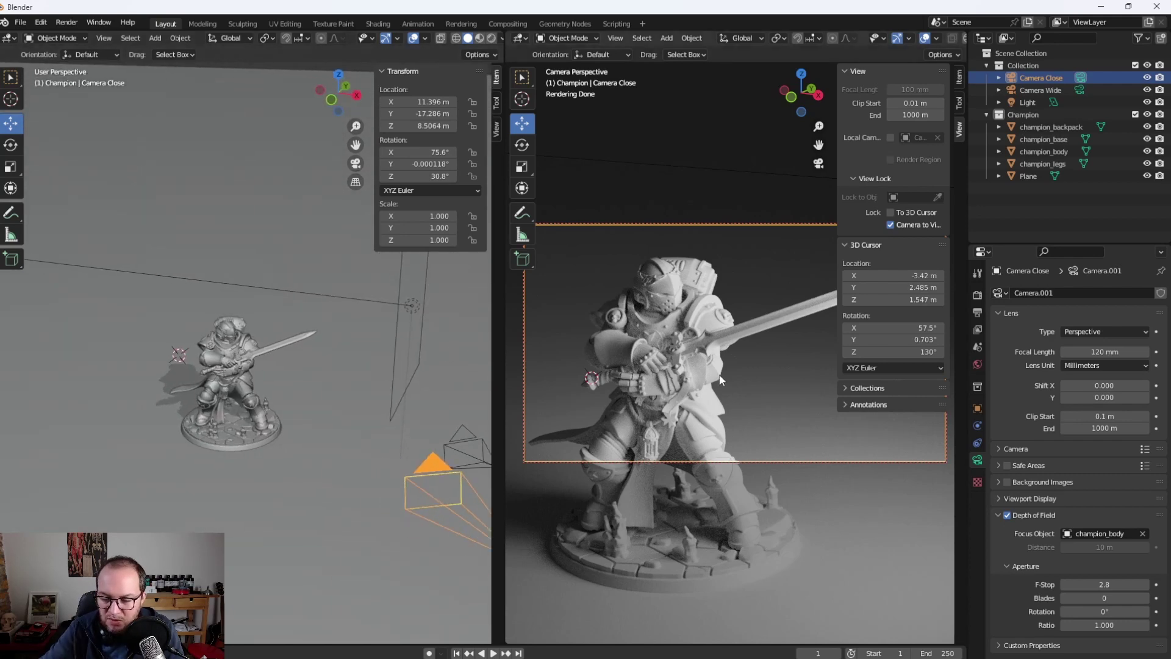
Render the close shot with depth of field, then switch depth of field off
key(F12)
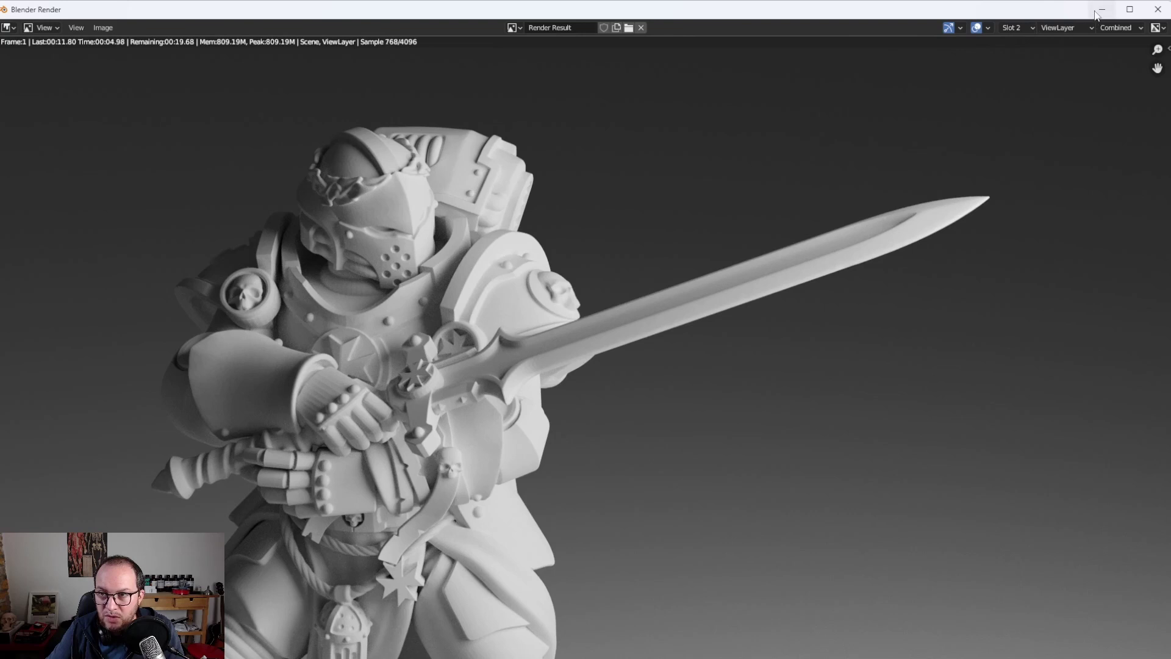
click(1102, 9)
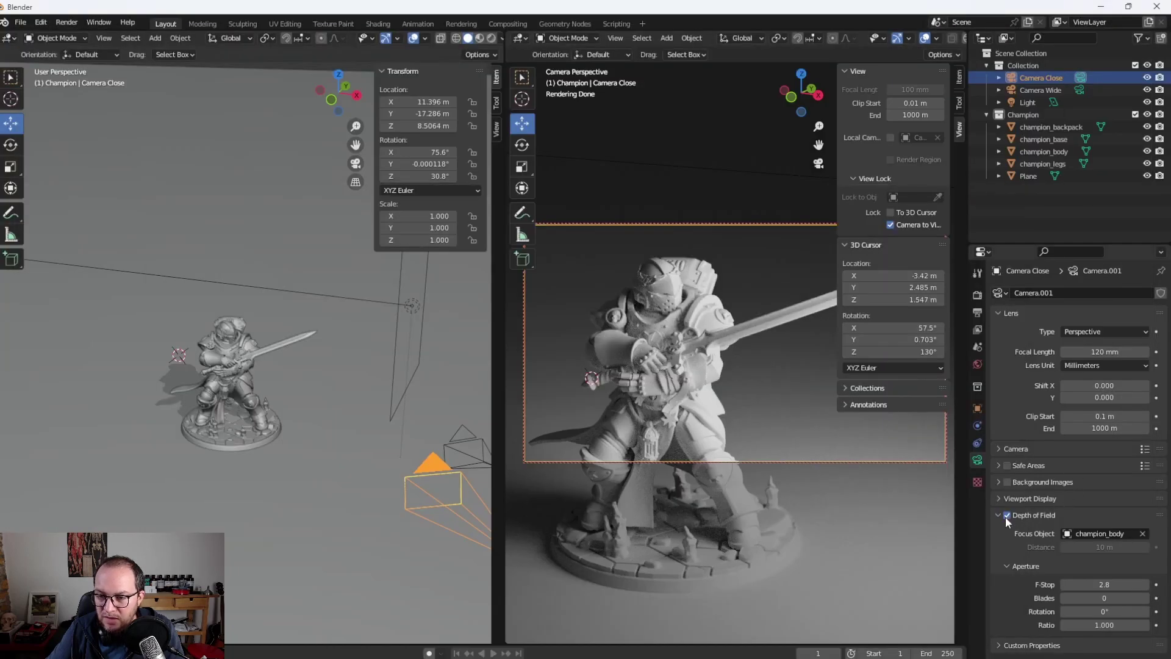
click(1007, 516)
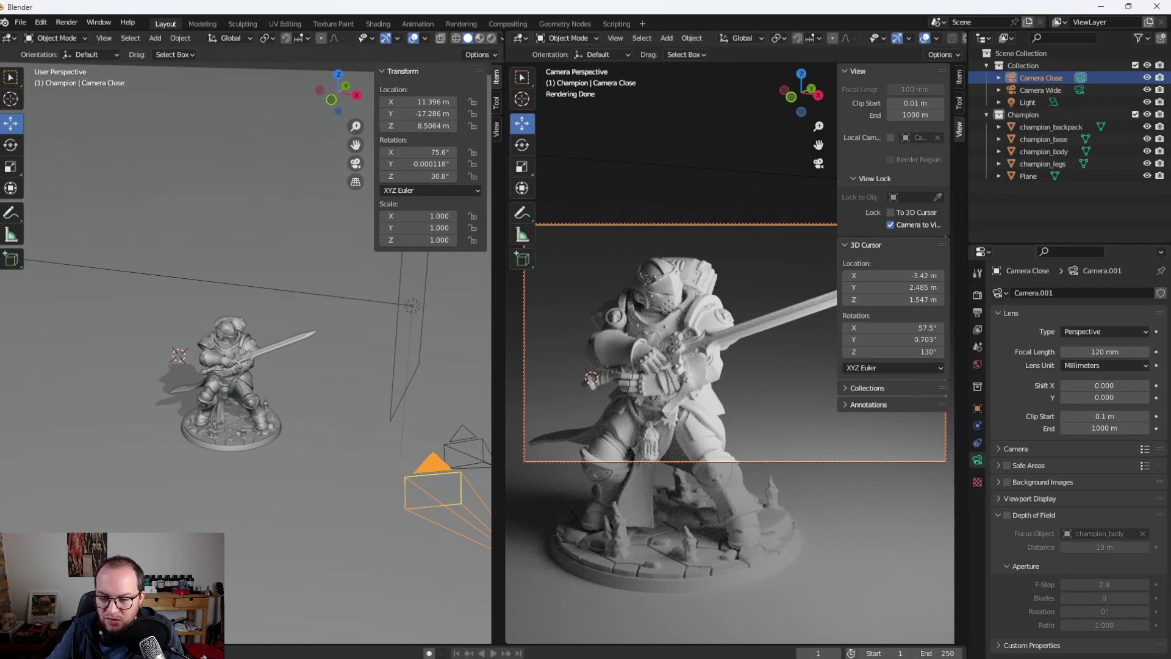
click(677, 635)
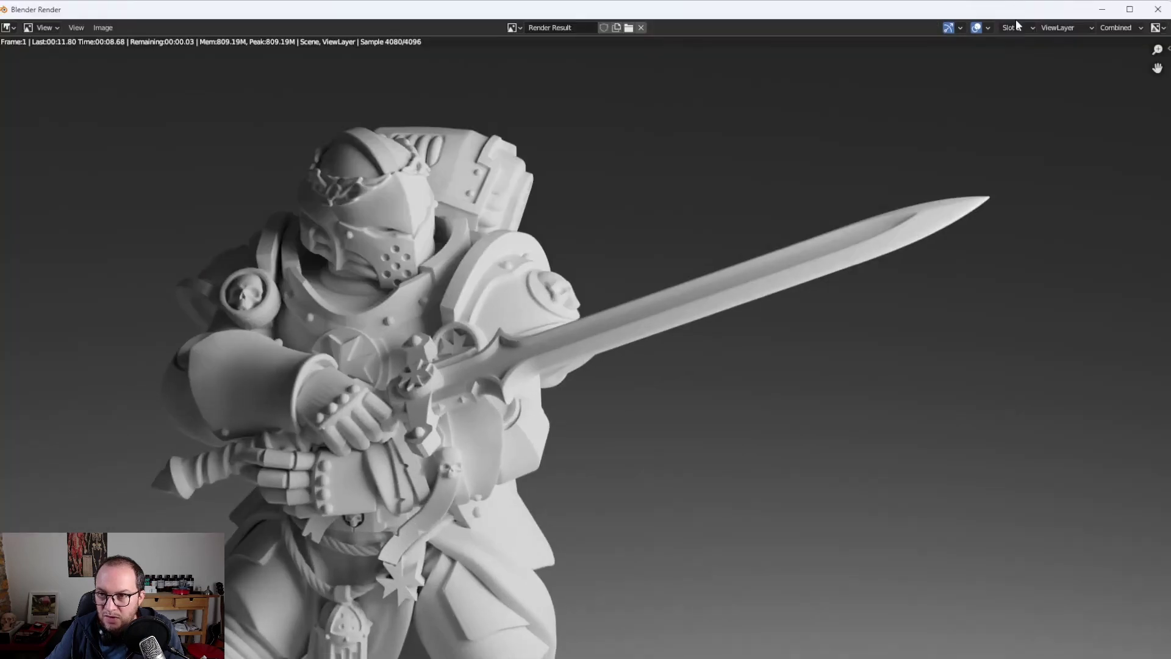
Re-render without depth of field into Slot 1 and toggle Slot 1/Slot 2 to compare
click(1016, 24)
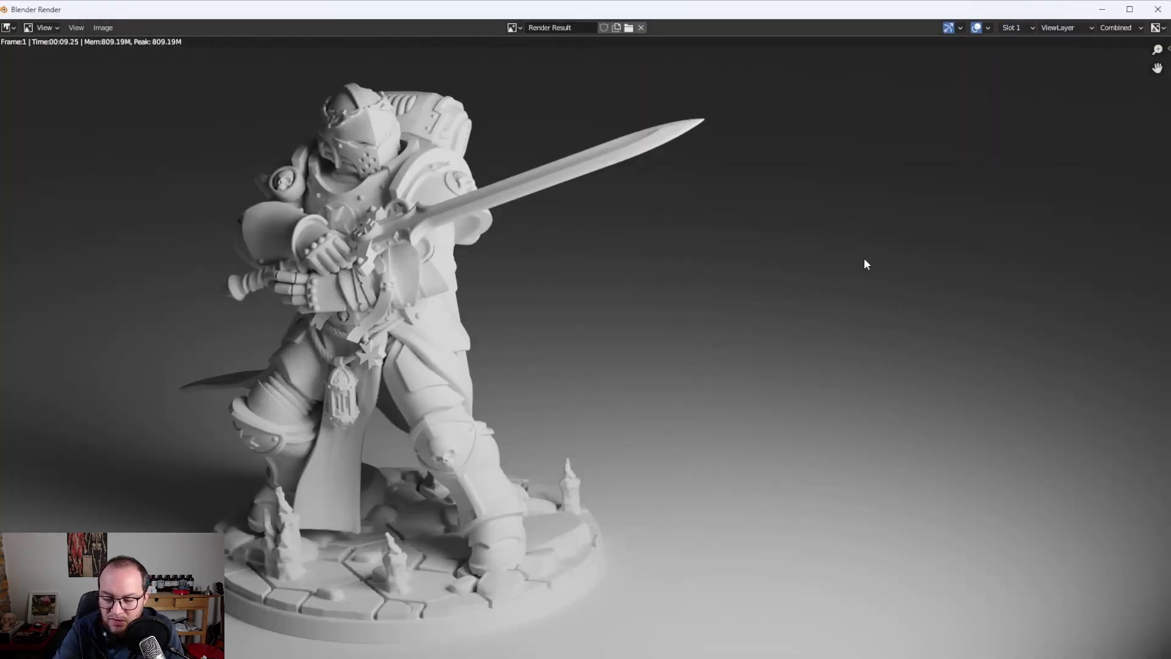
key(F12)
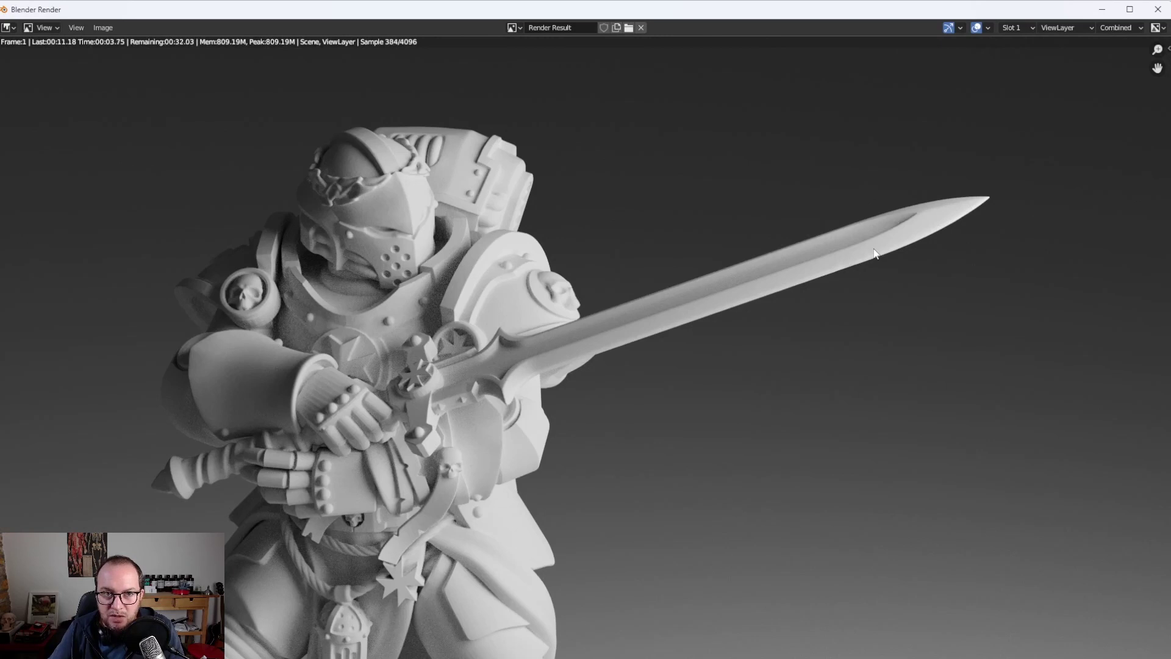
click(1019, 26)
click(1014, 54)
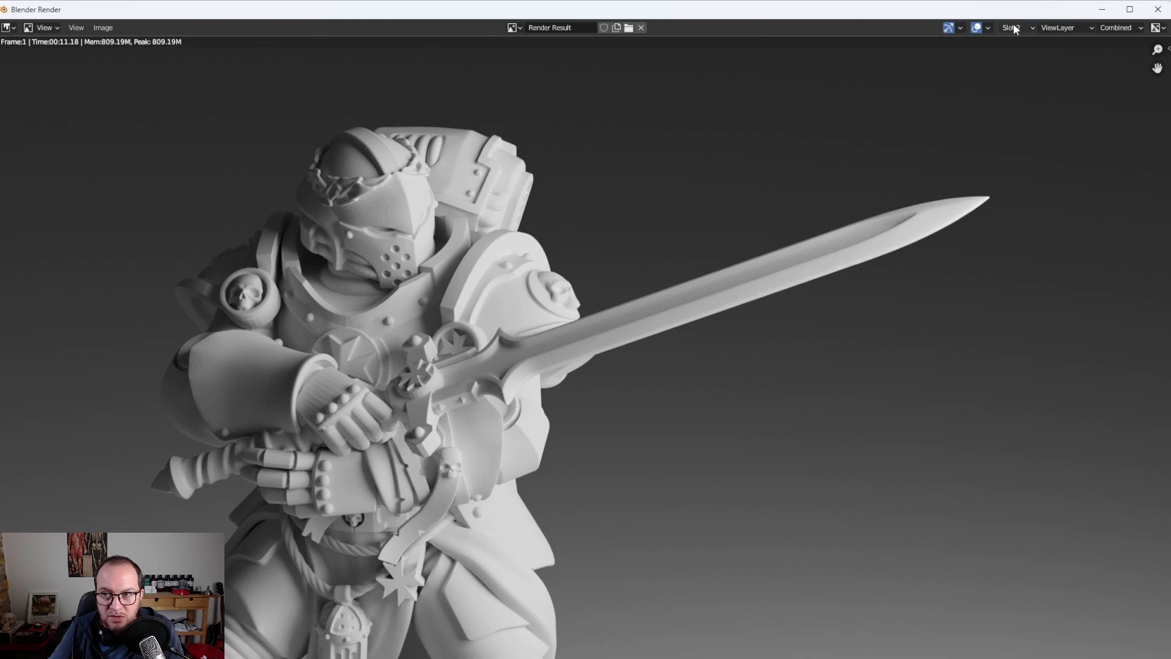
click(1012, 25)
click(1012, 28)
click(1005, 54)
click(1019, 27)
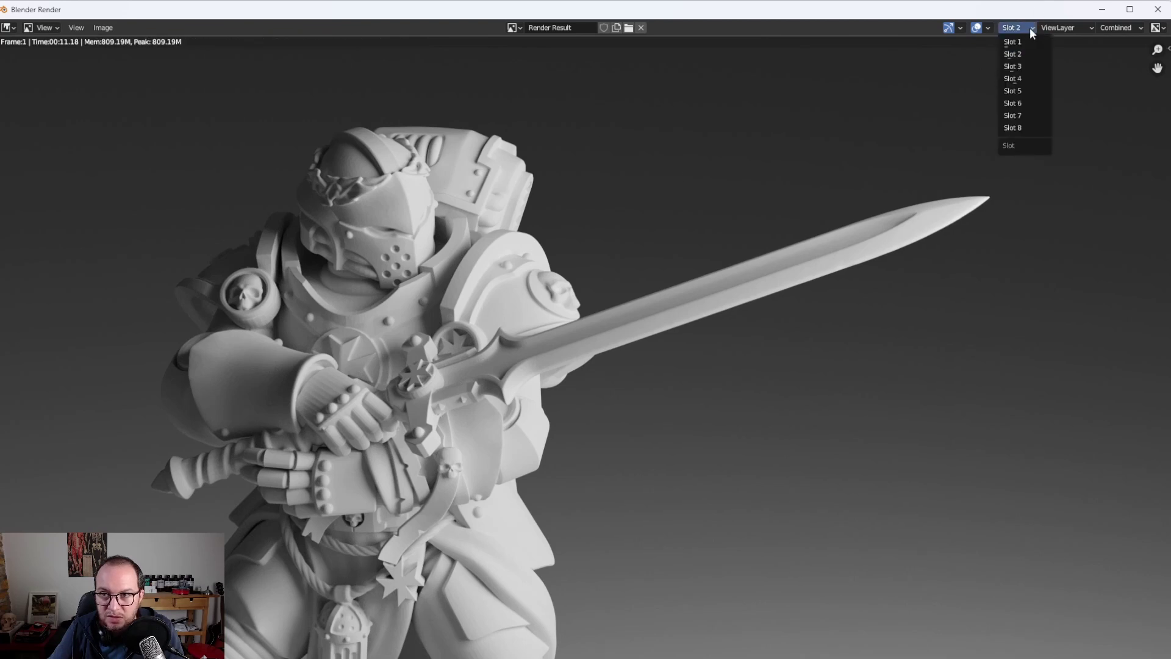
click(1018, 27)
click(1013, 53)
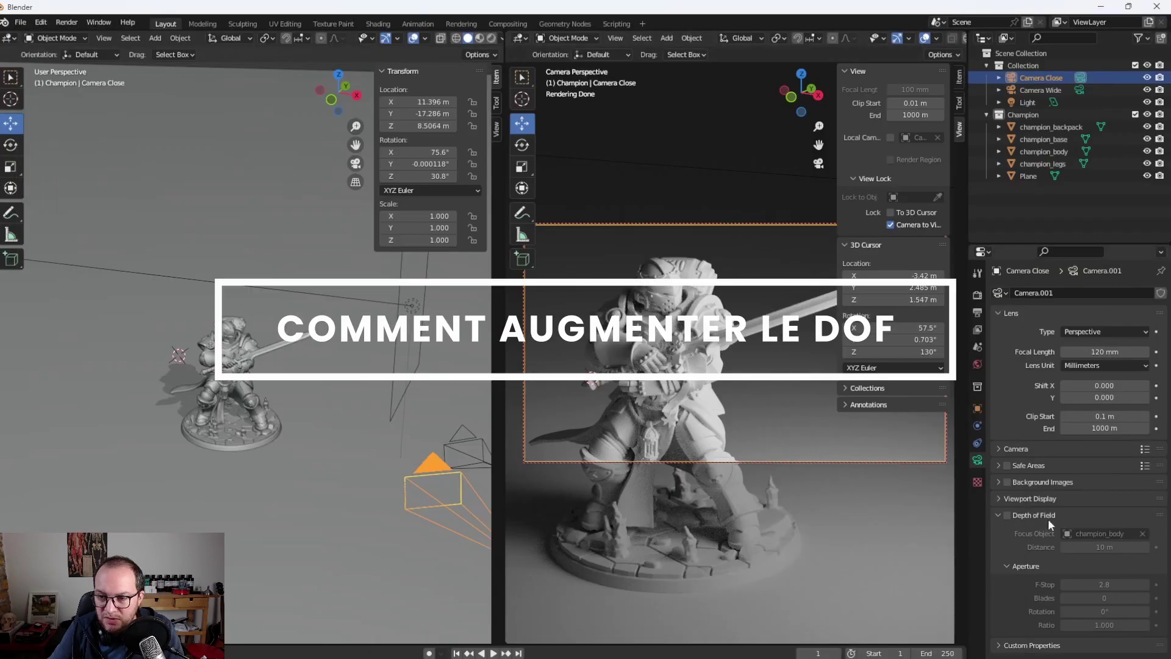
Re-enable depth of field, set the Aperture F-Stop to 1.0, and render the close shot
click(1007, 515)
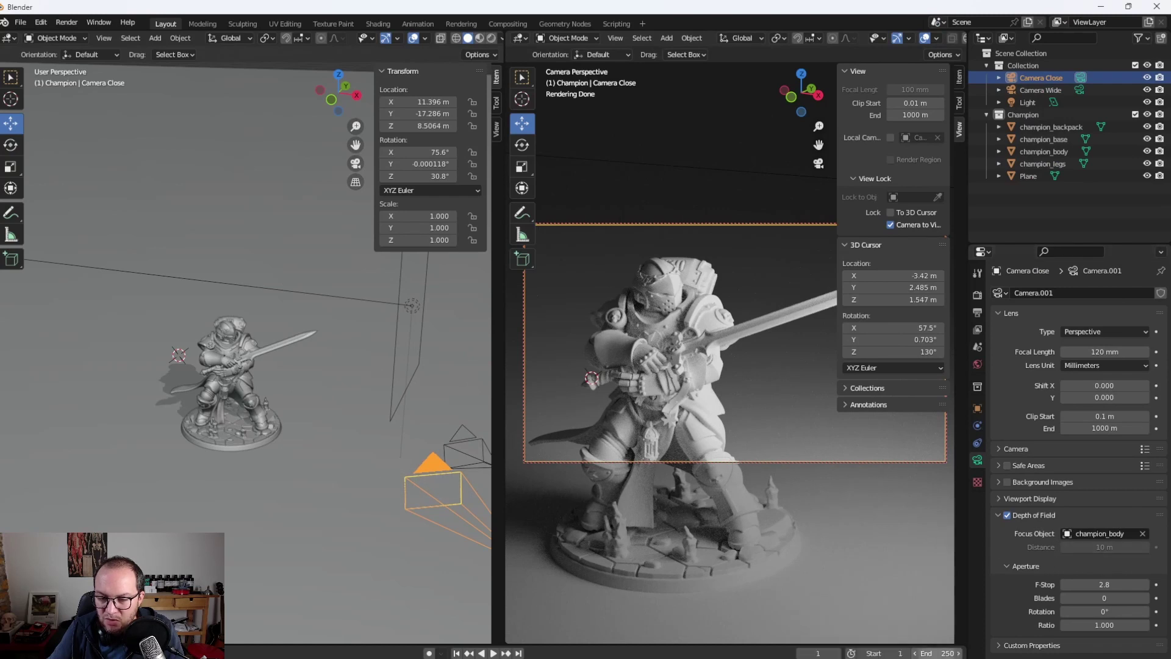
click(689, 622)
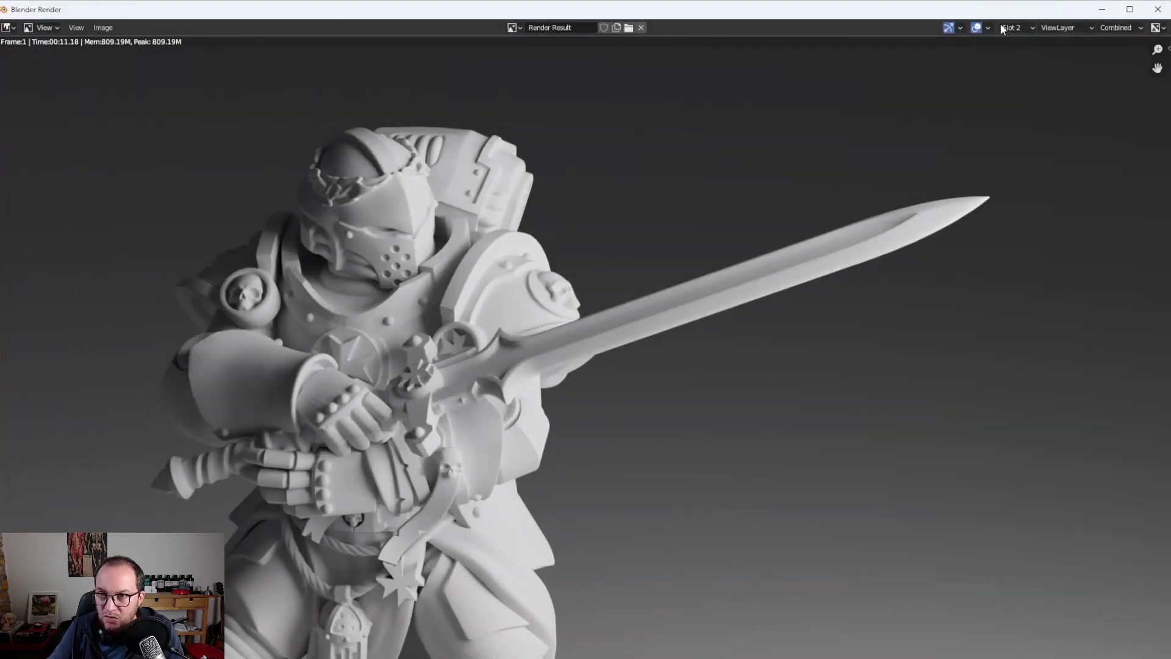
click(1101, 9)
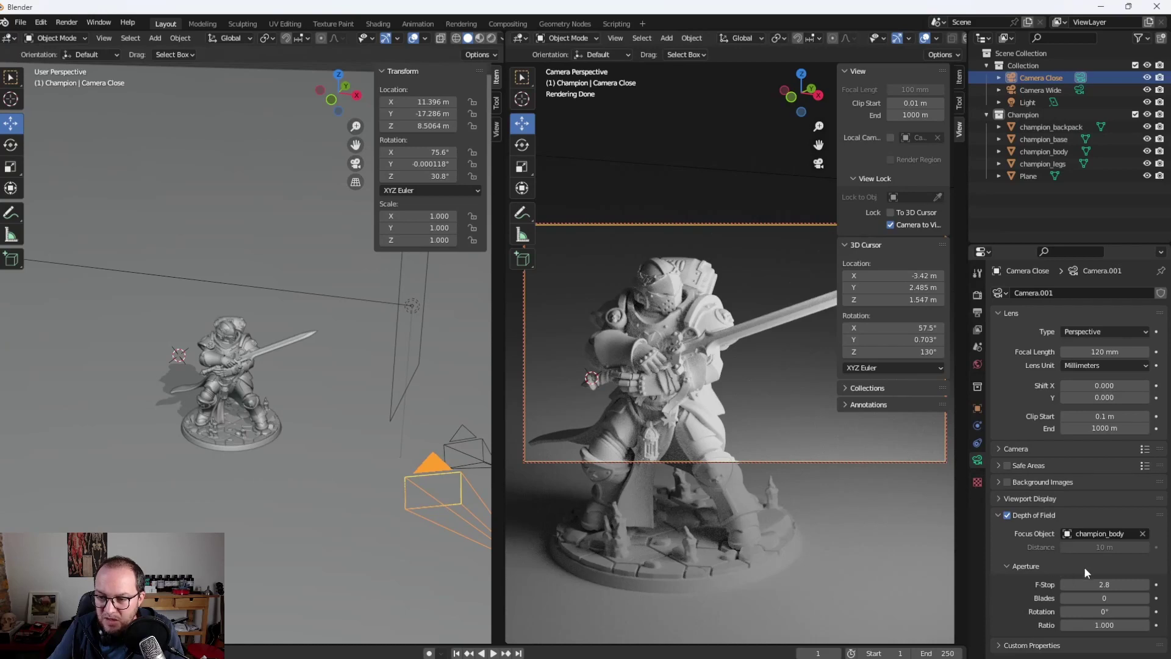
click(1085, 565)
click(1029, 566)
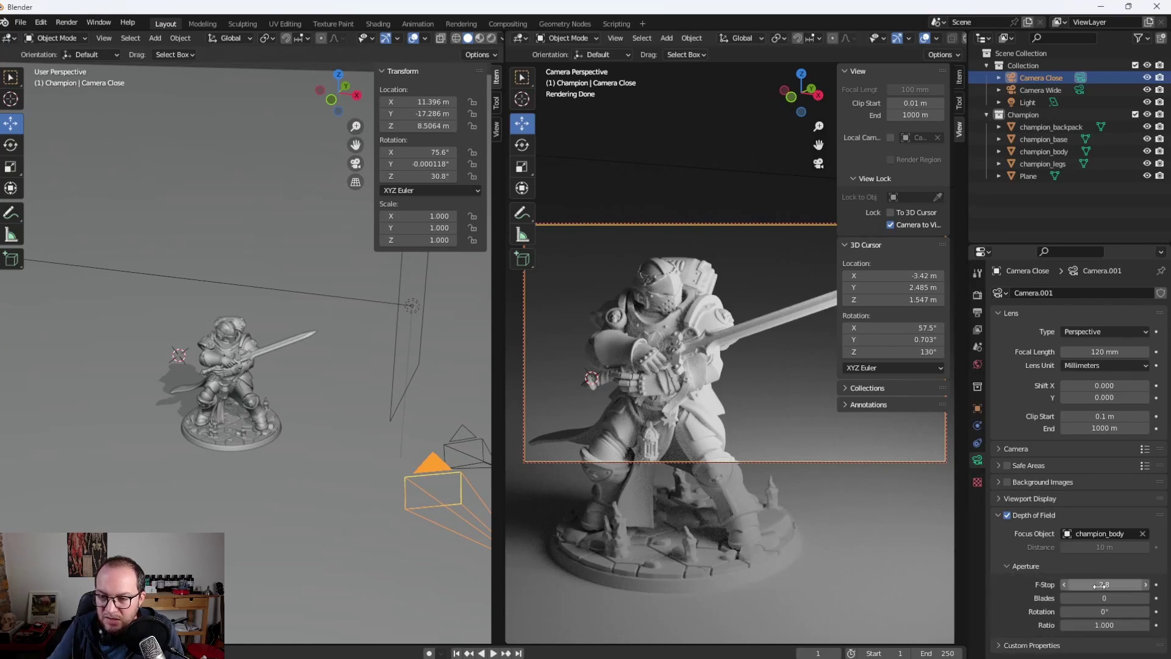
click(1099, 585)
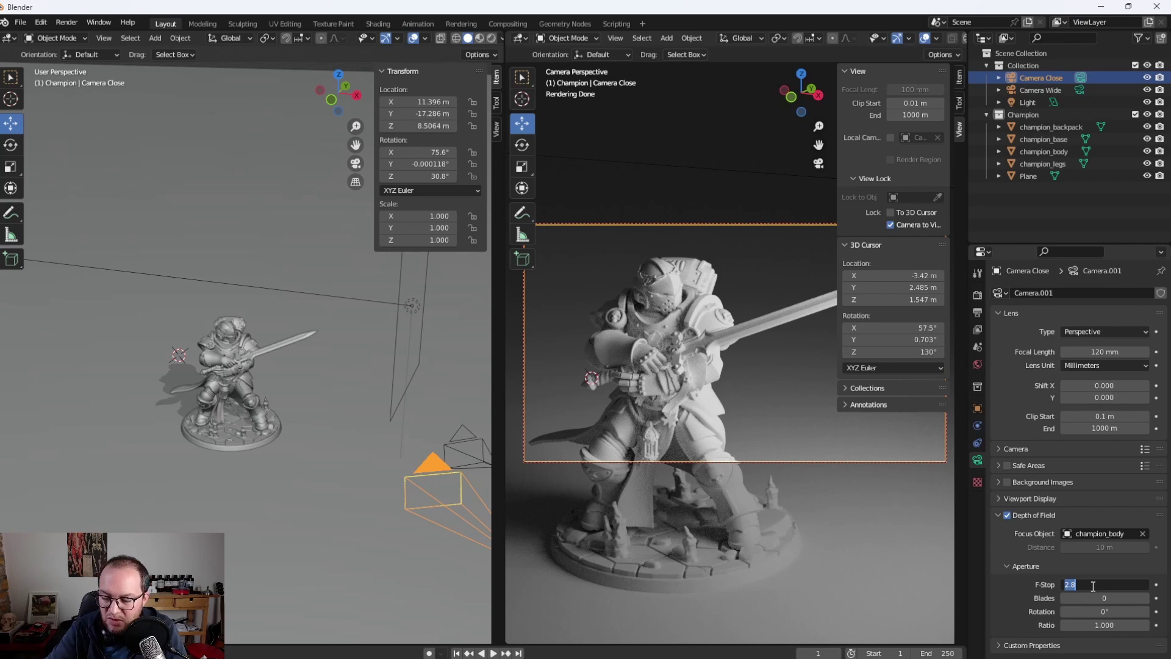
text(1)
key(Return)
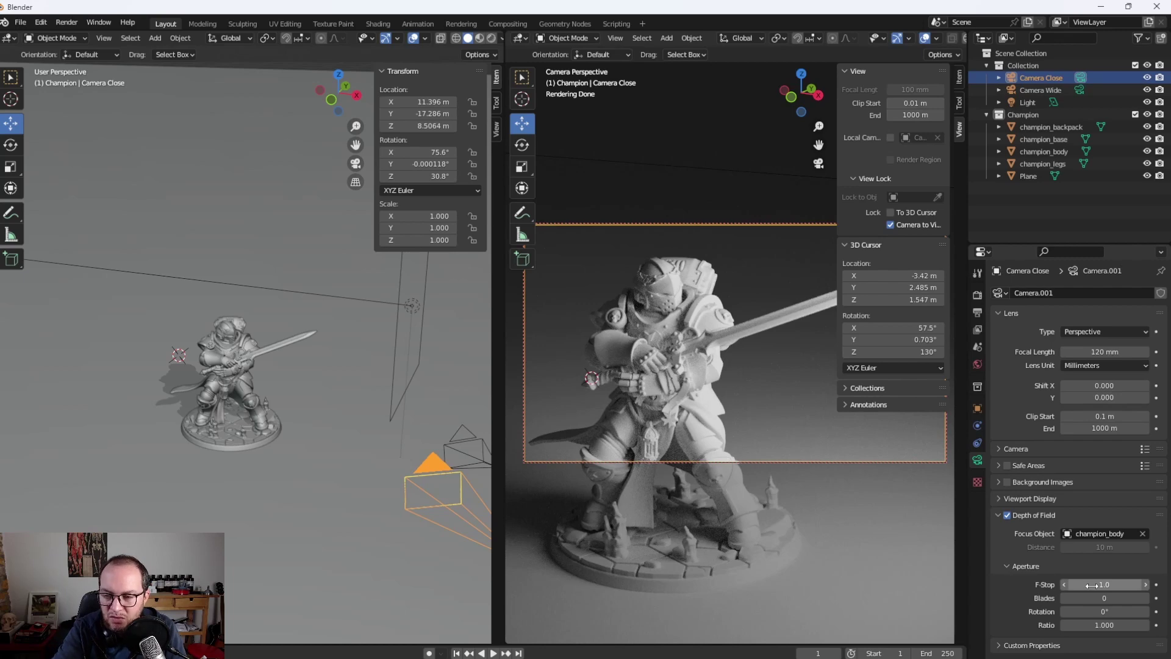
key(F12)
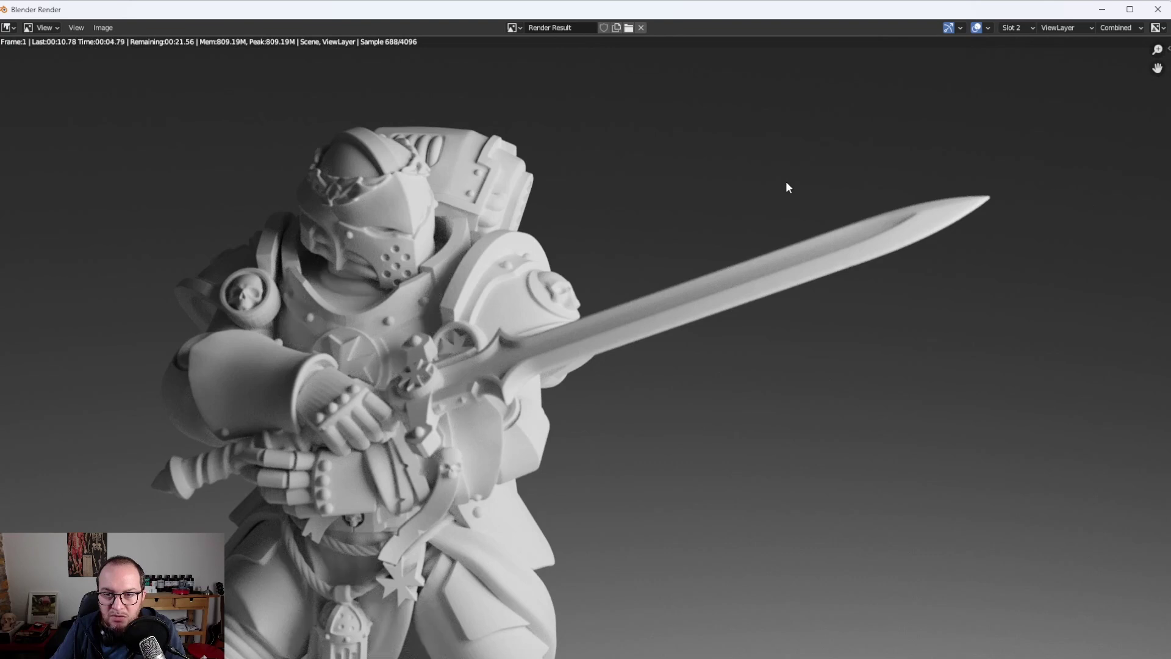
Toggle between the Slot 1 and Slot 2 renders, then hide the render window
click(1020, 28)
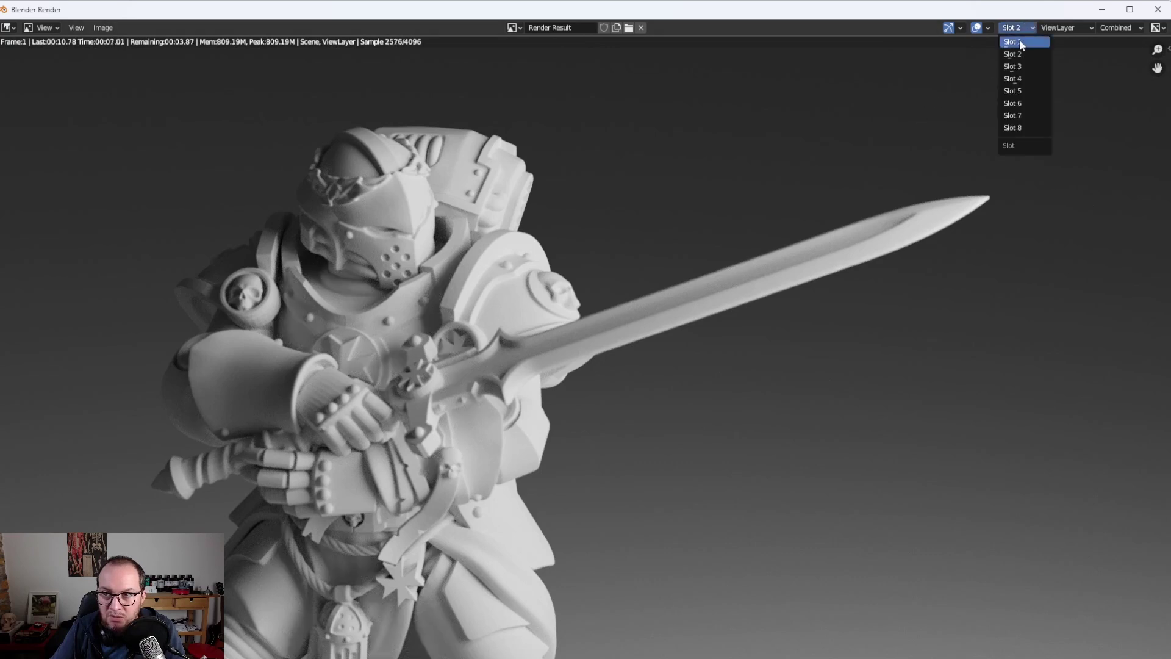
click(1012, 28)
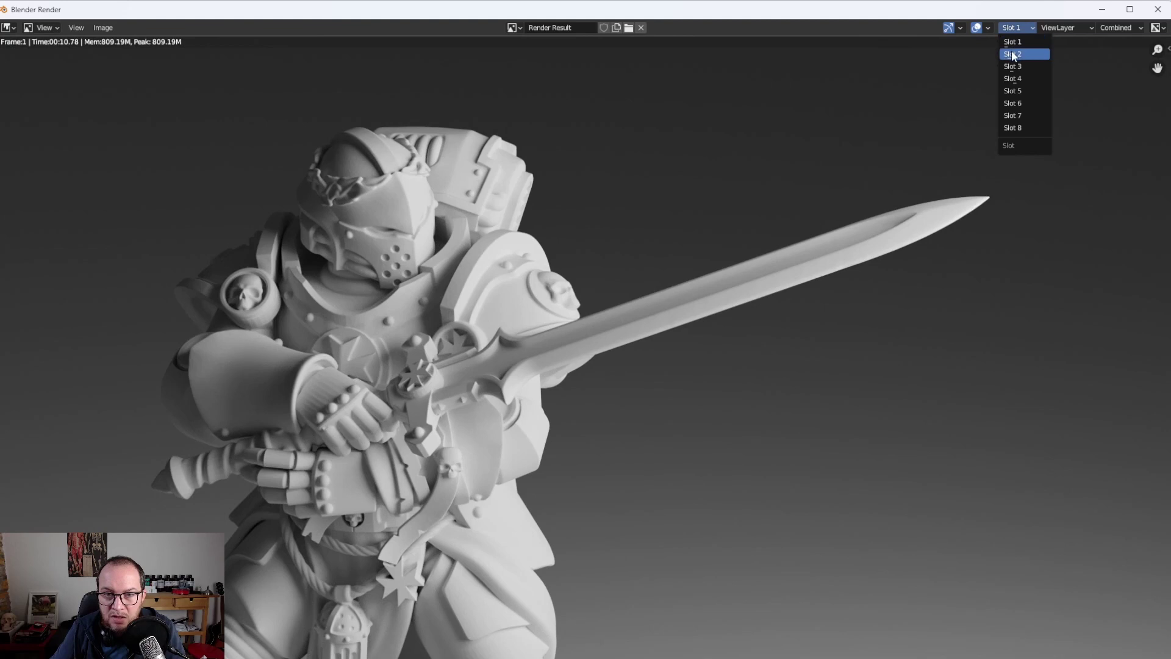
click(1012, 55)
click(1011, 31)
click(1010, 42)
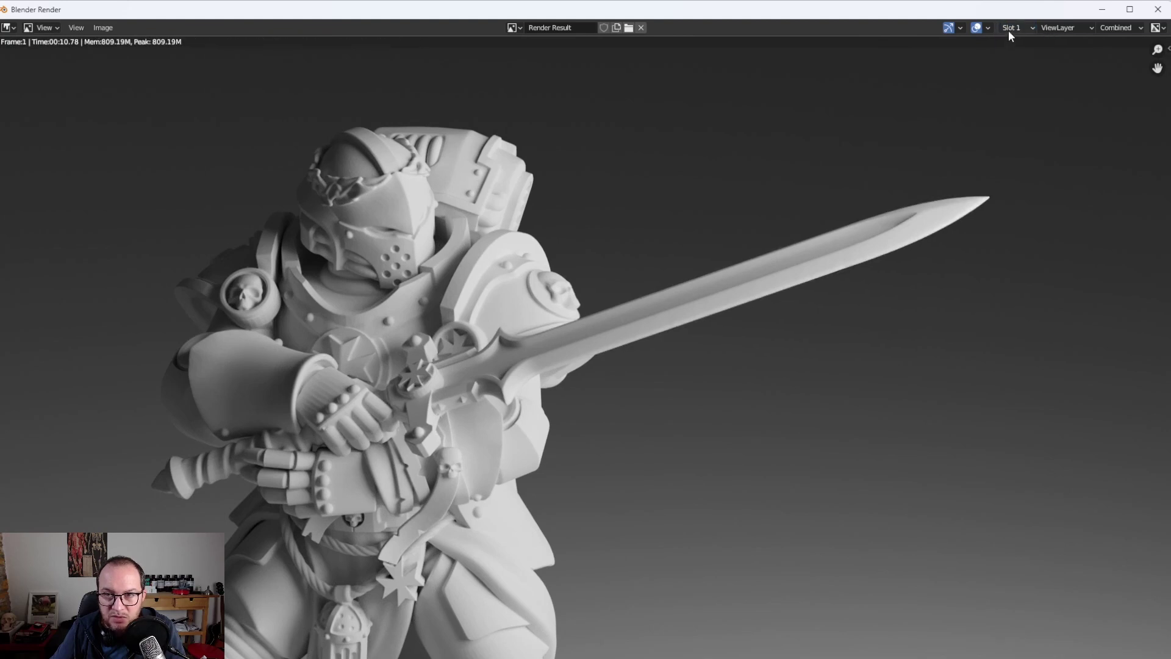
click(1005, 55)
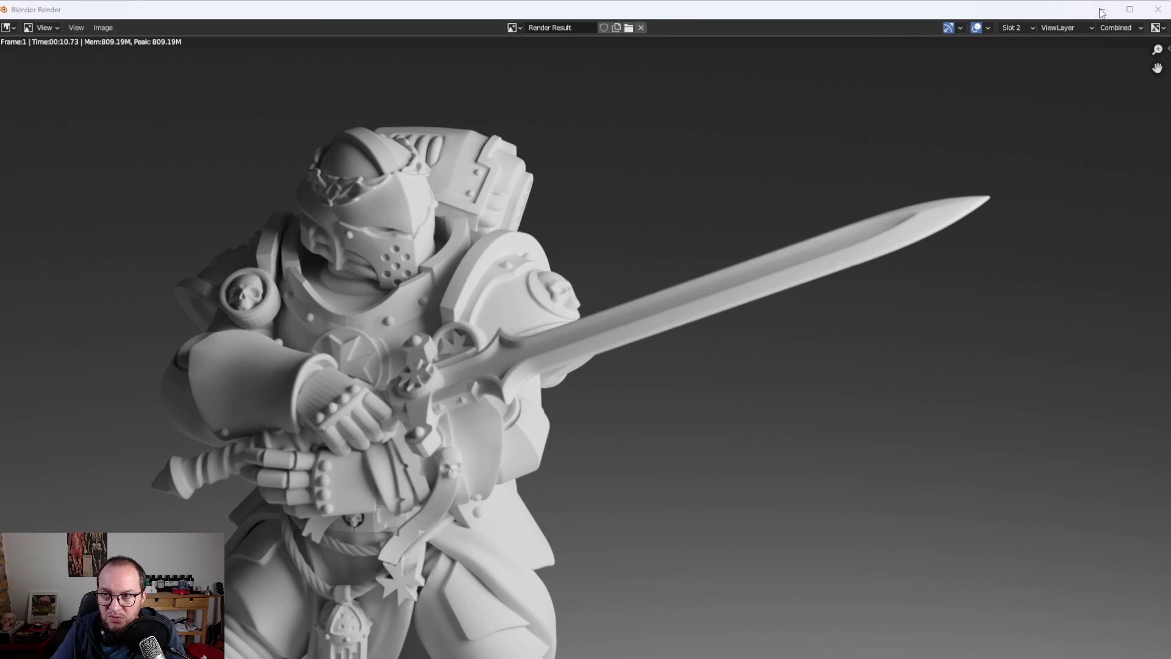
click(1101, 10)
click(1094, 584)
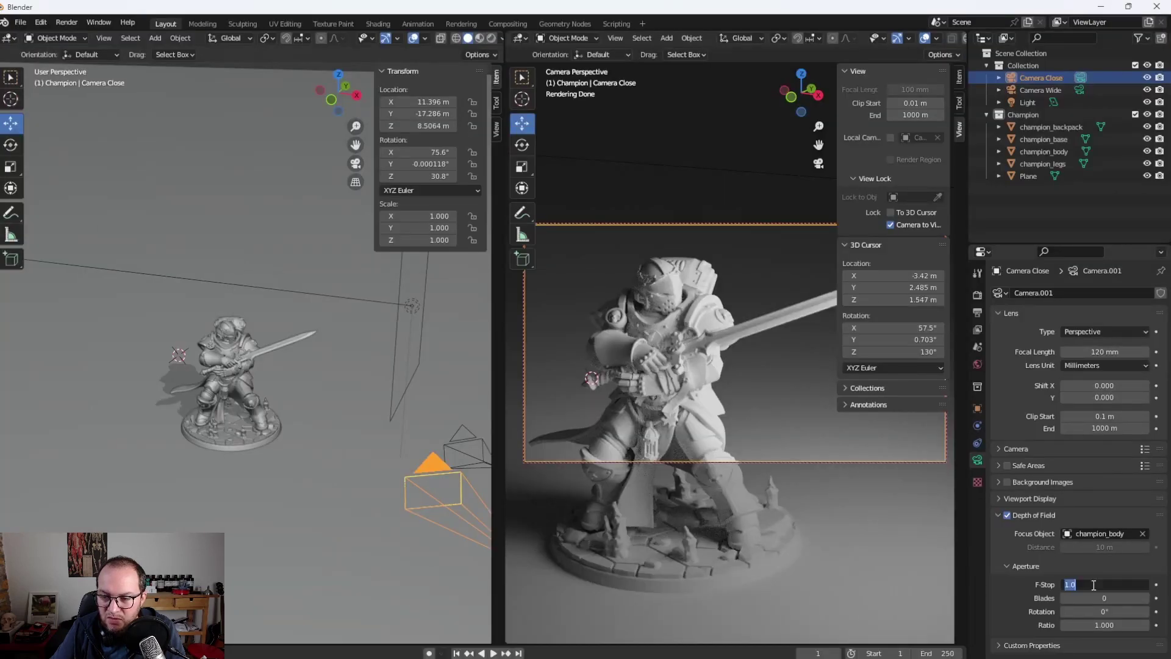
Drop Camera Close's F-Stop to 0.1 and render the heavily blurred shot
text(0.0)
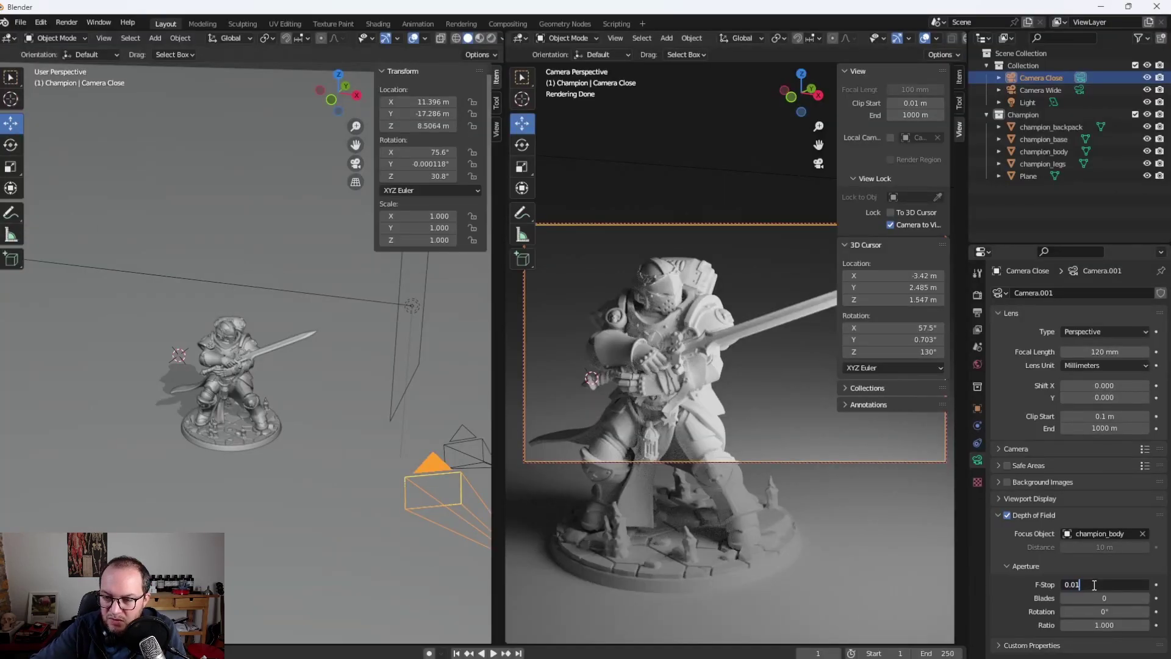
key(Return)
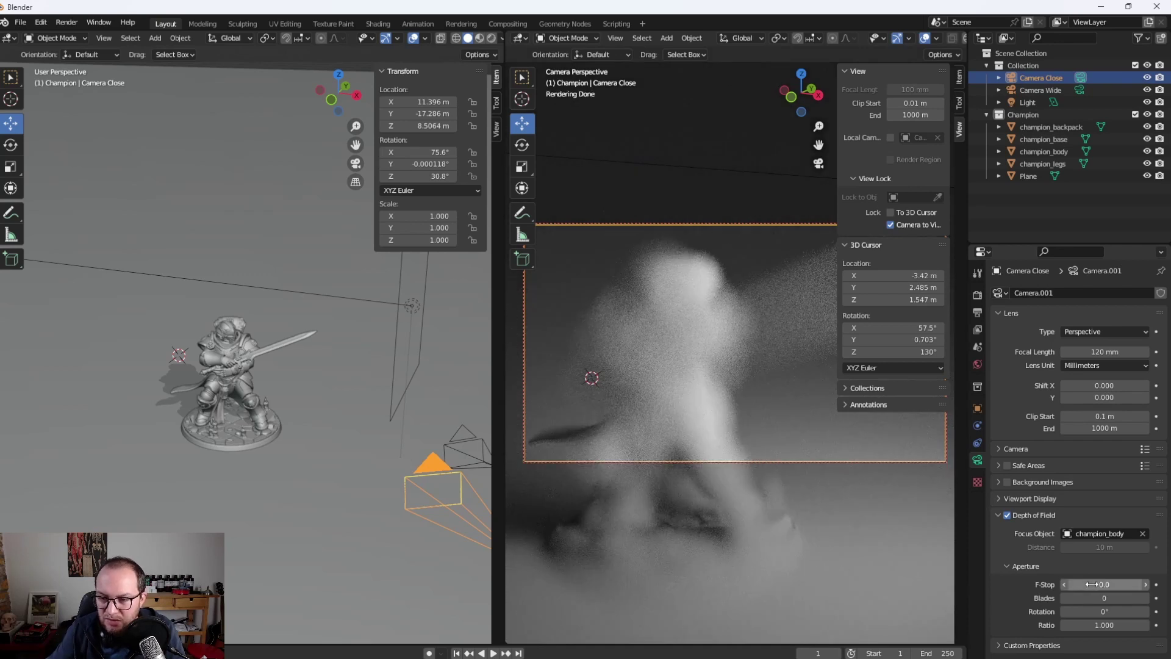
click(1092, 585)
text(0.01)
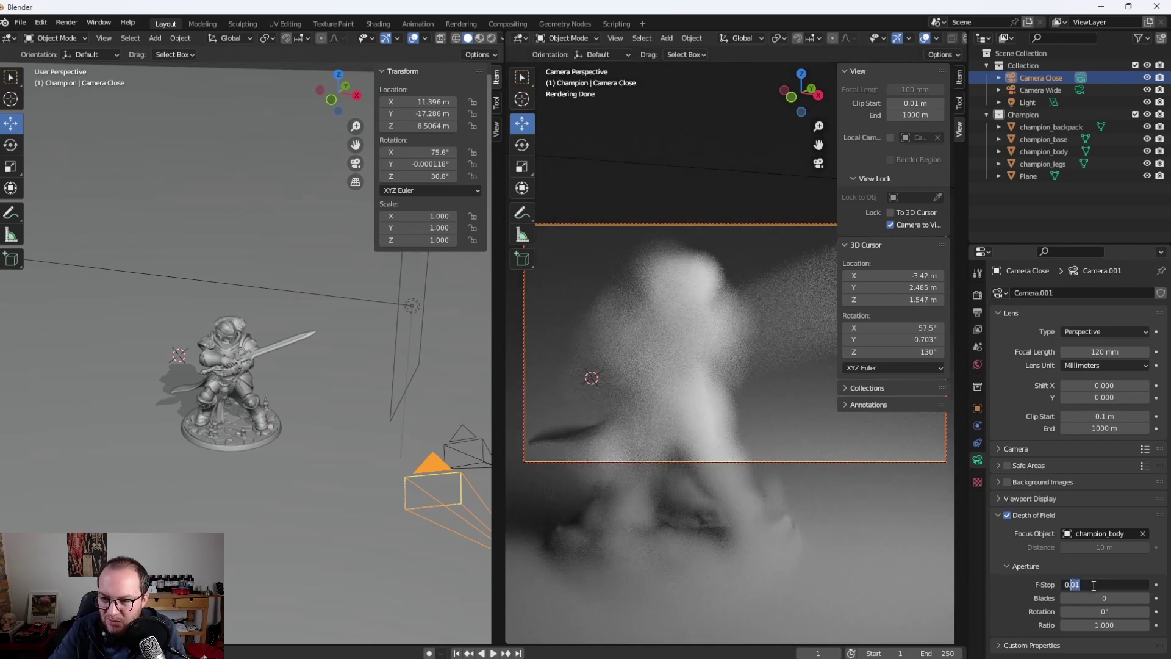
text(0.1)
key(Return)
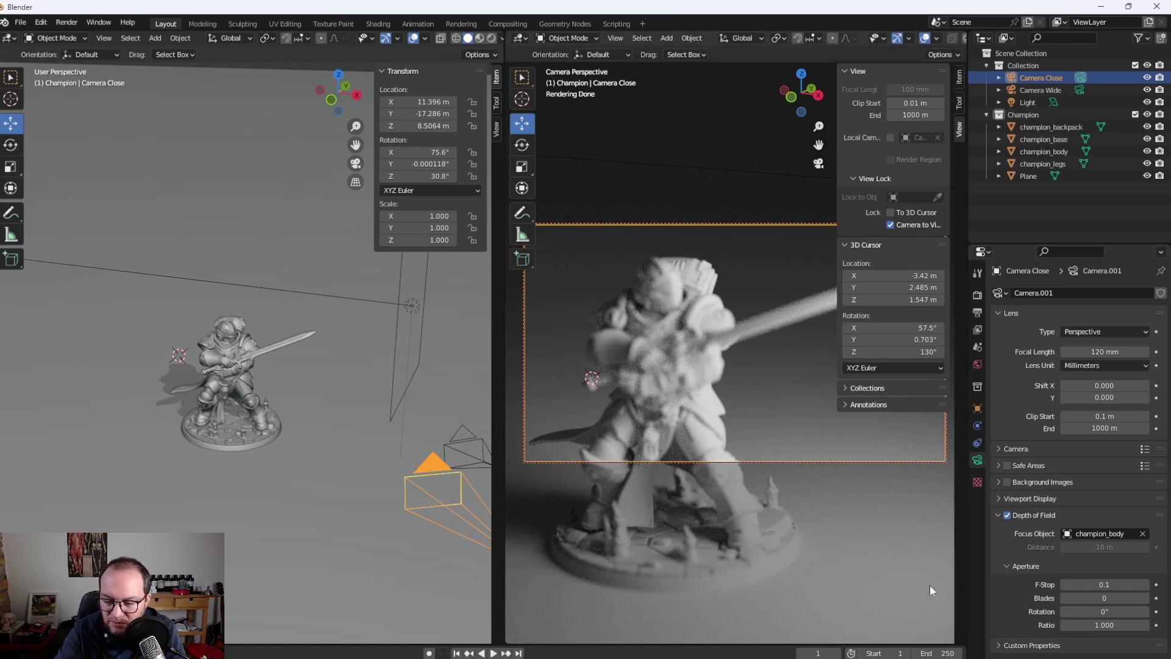
key(F12)
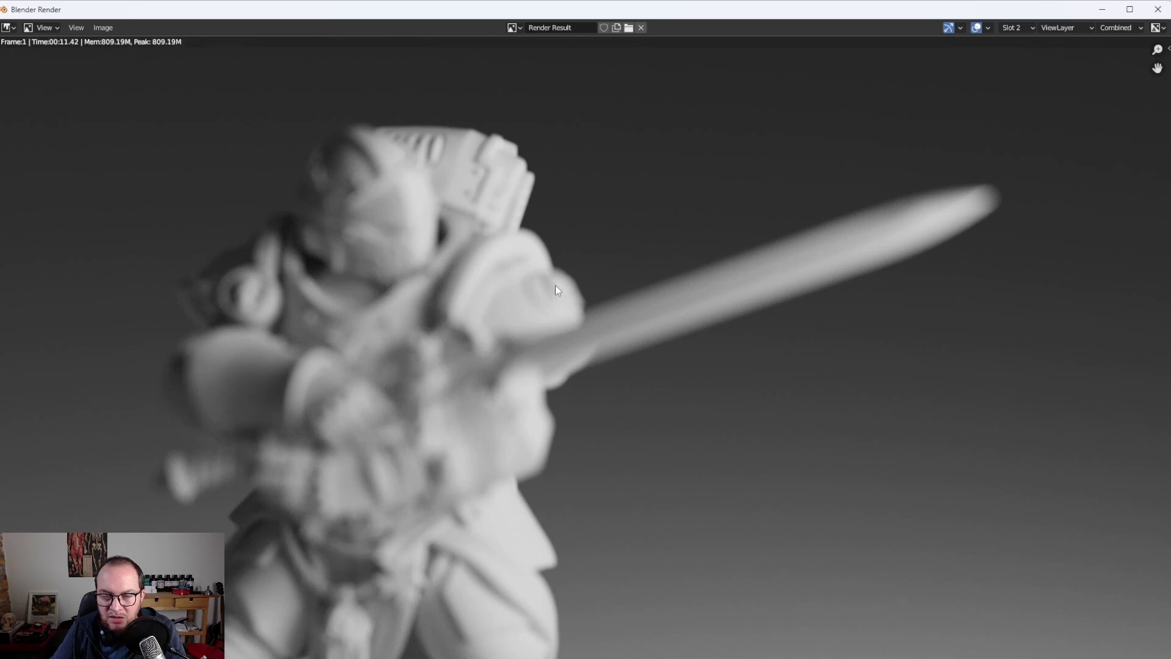
click(1105, 12)
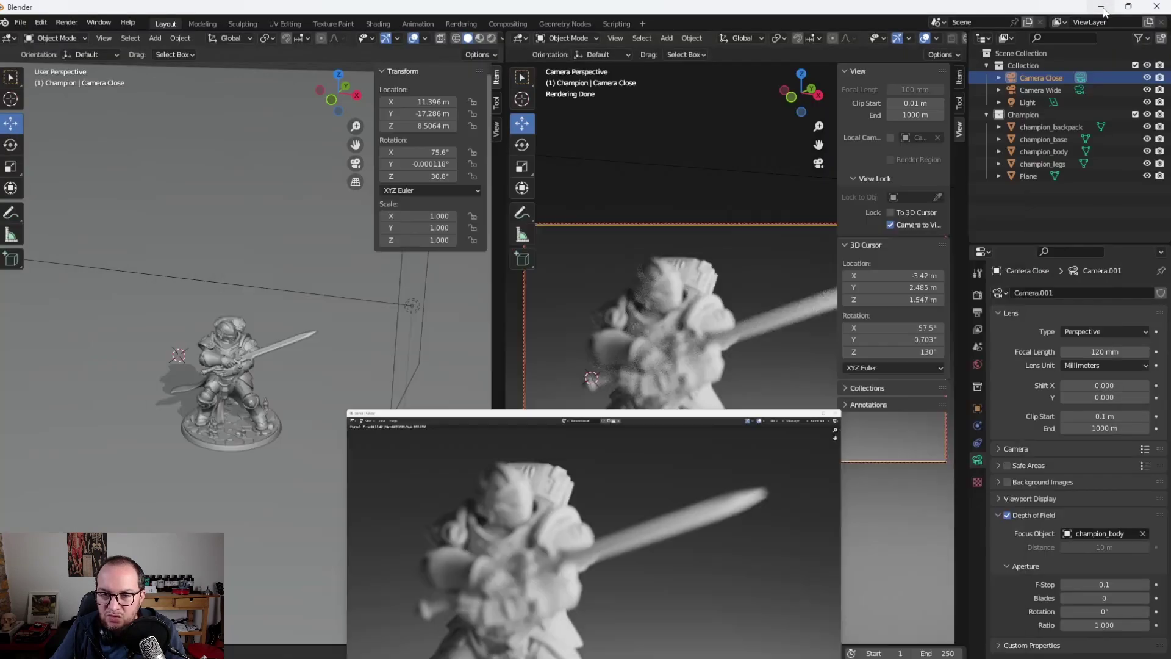
Add a Plain Axes empty at the 3D cursor beside the champion
click(320, 477)
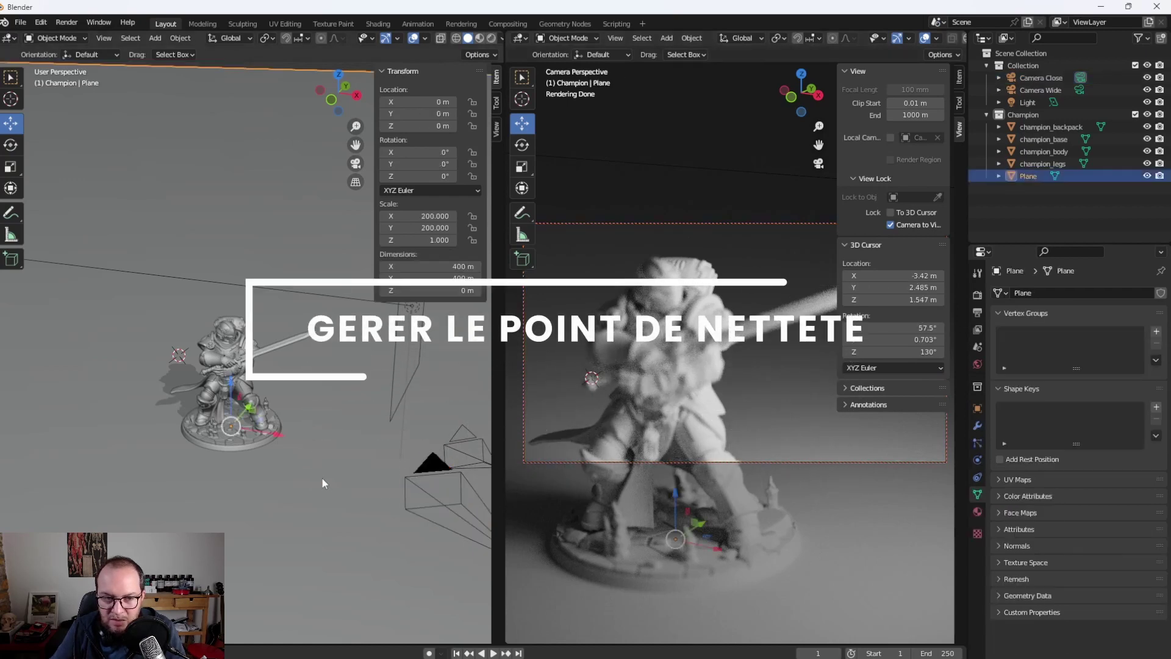
key(KP_0)
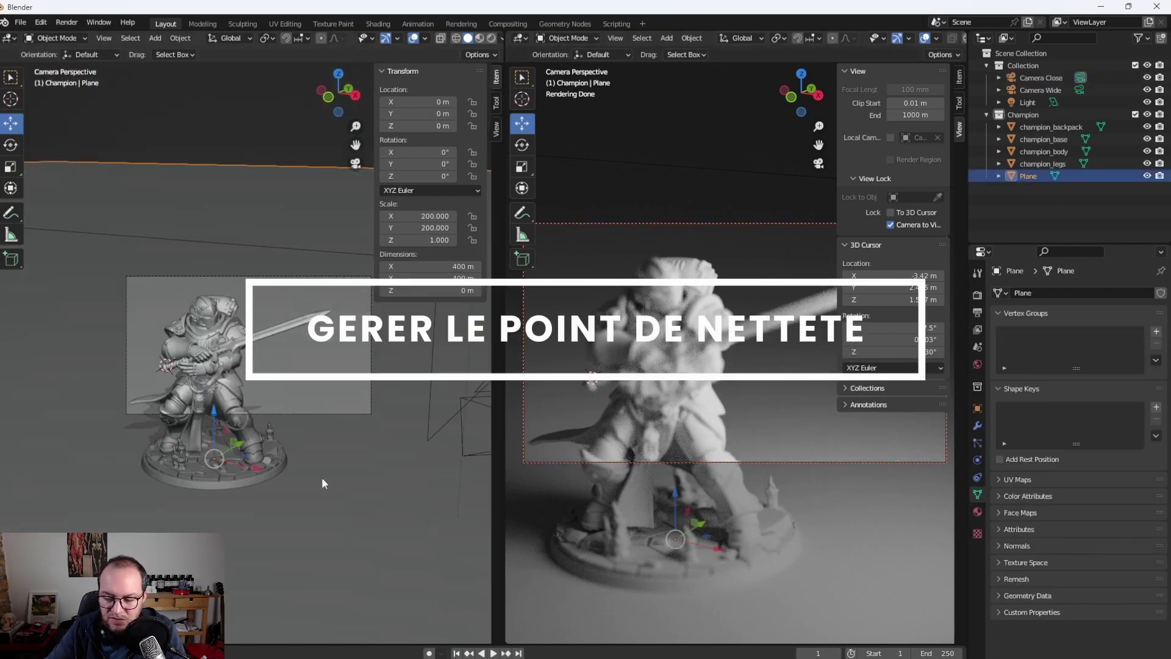
drag(320, 477, 346, 378)
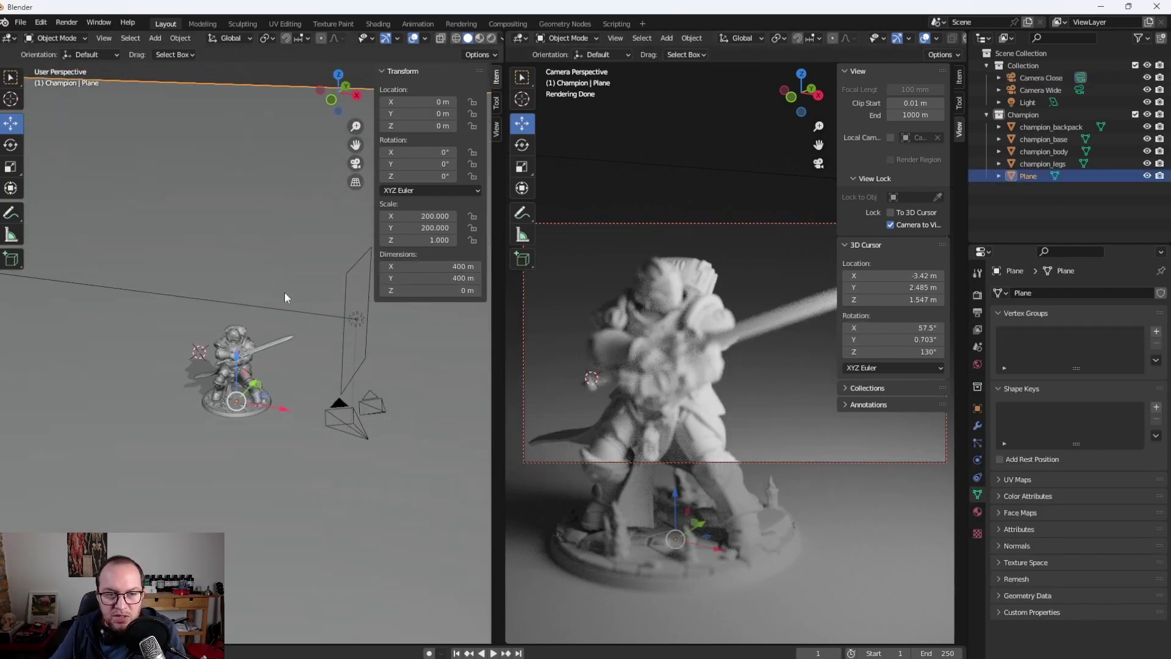
key(shift+a)
mouse_move(243, 228)
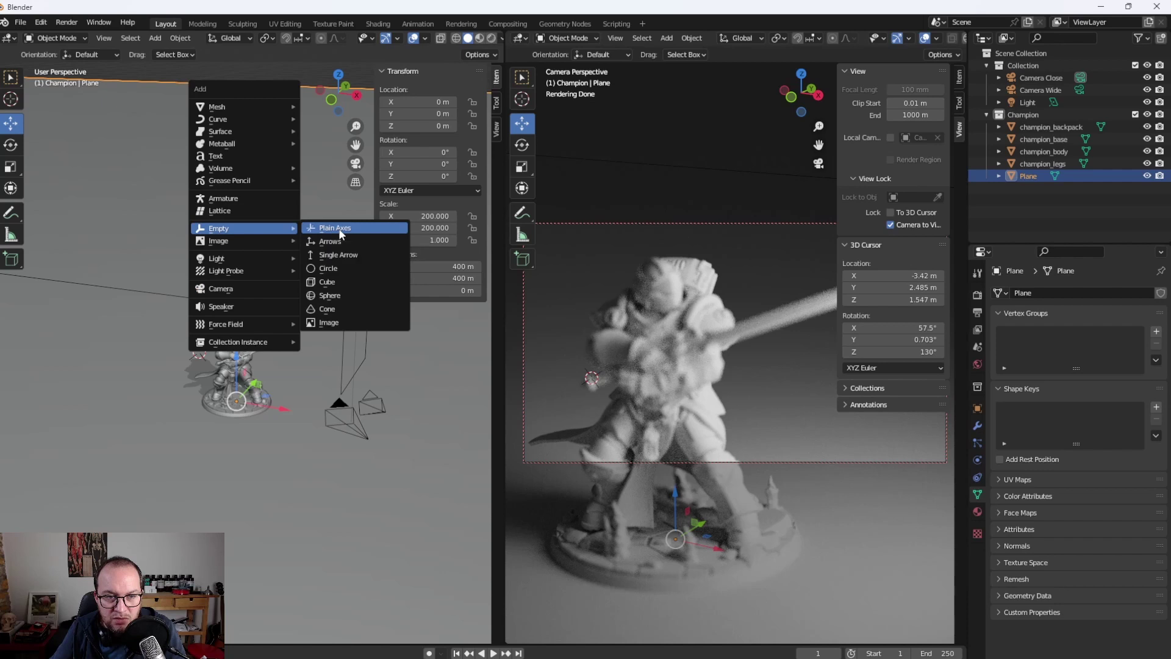
click(339, 228)
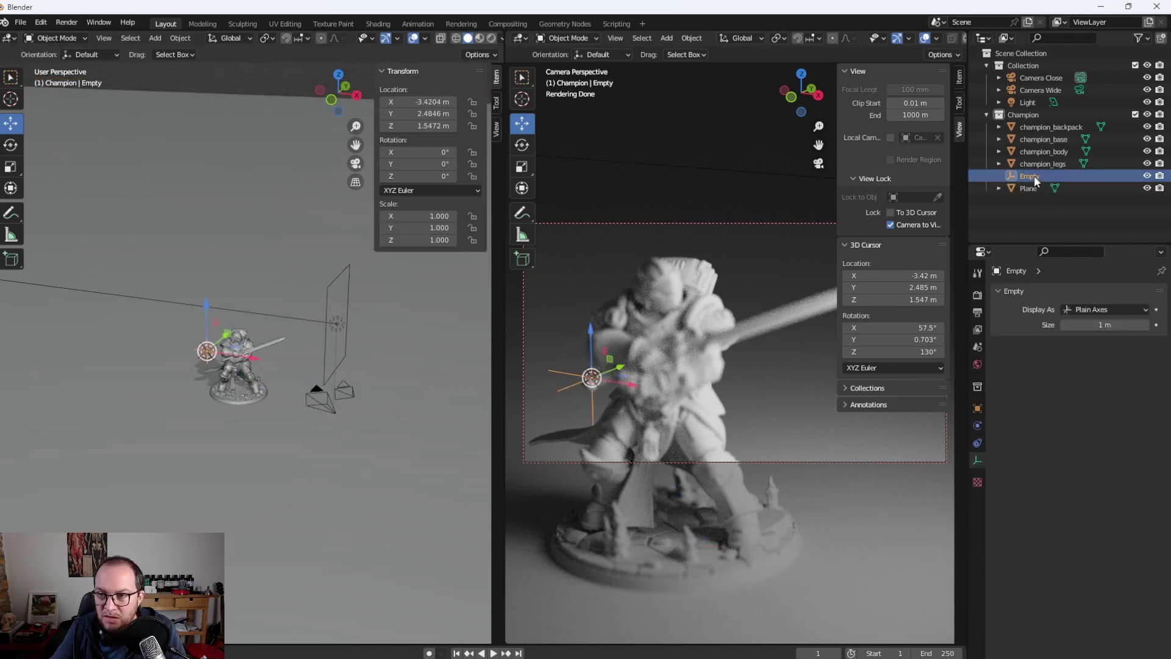
Rename the empty to 'DOF Target' and move it into the camera Collection
double_click(1035, 176)
text(DOF Targ)
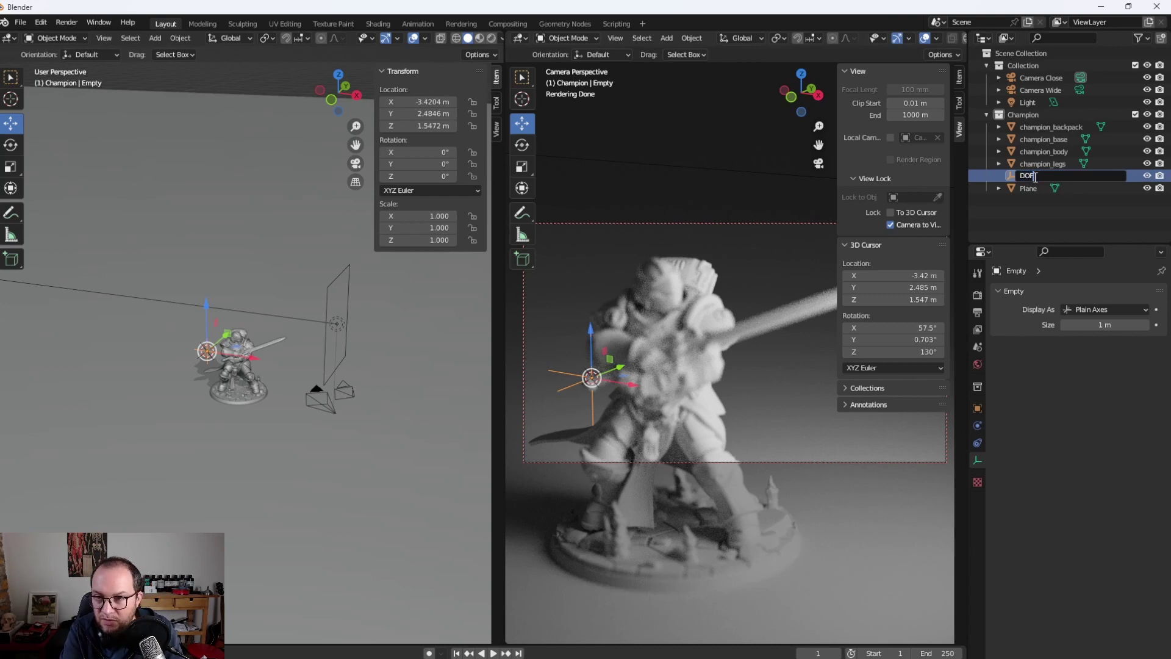
text(et)
key(Return)
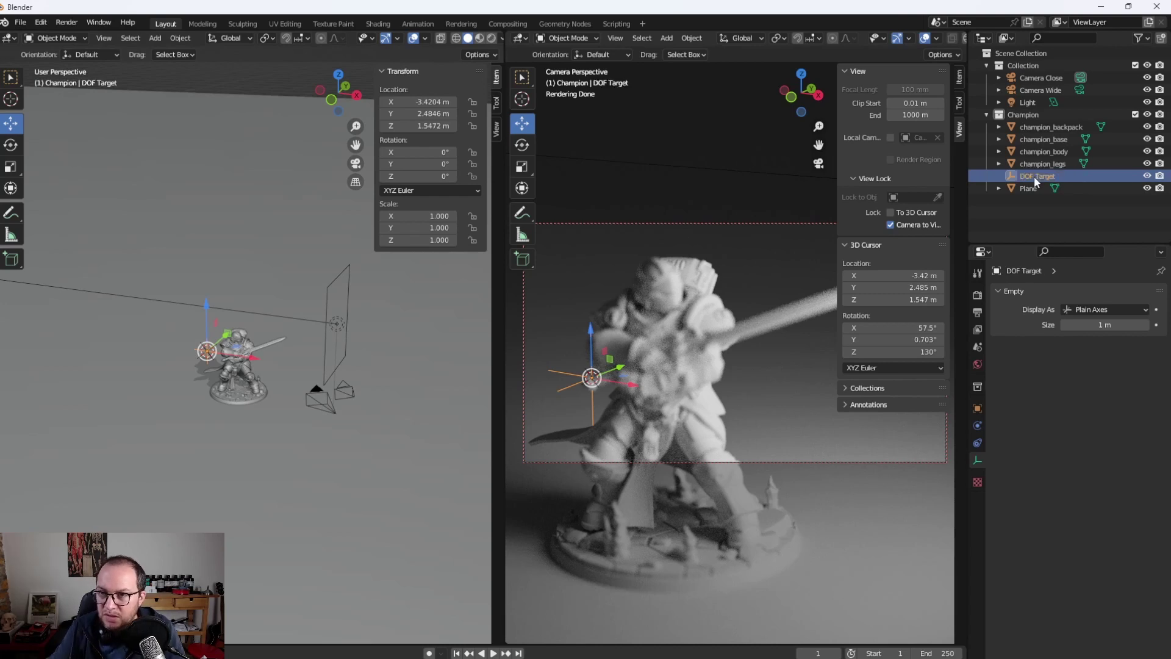
drag(1037, 173, 1030, 72)
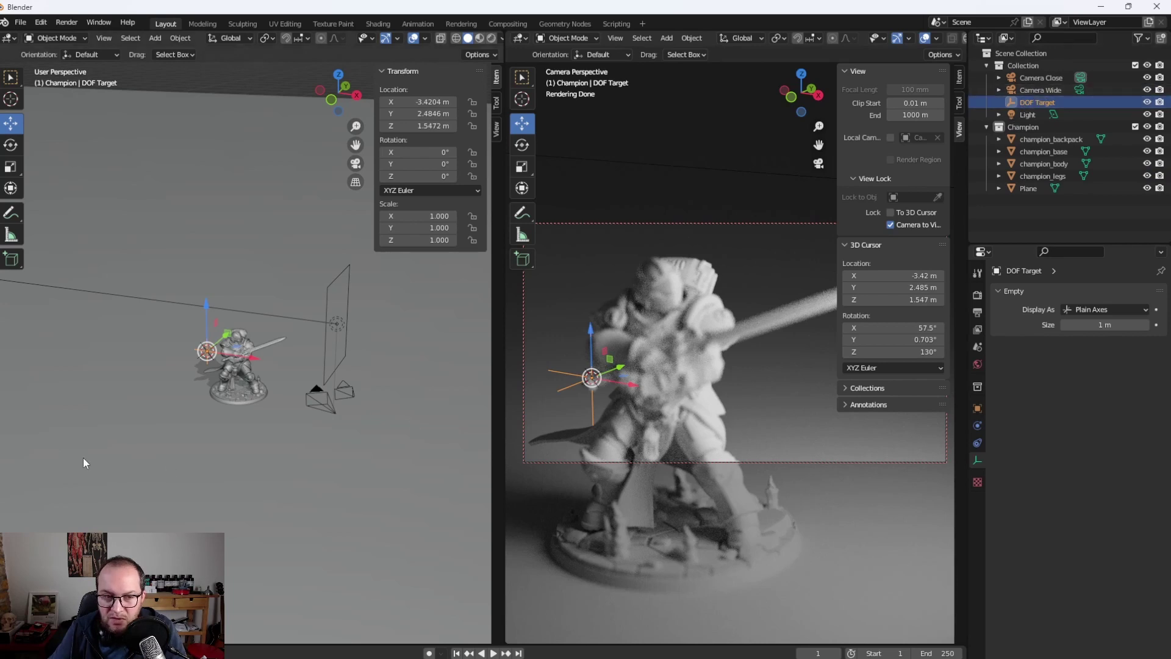
scroll(up, 3)
scroll(down, 3)
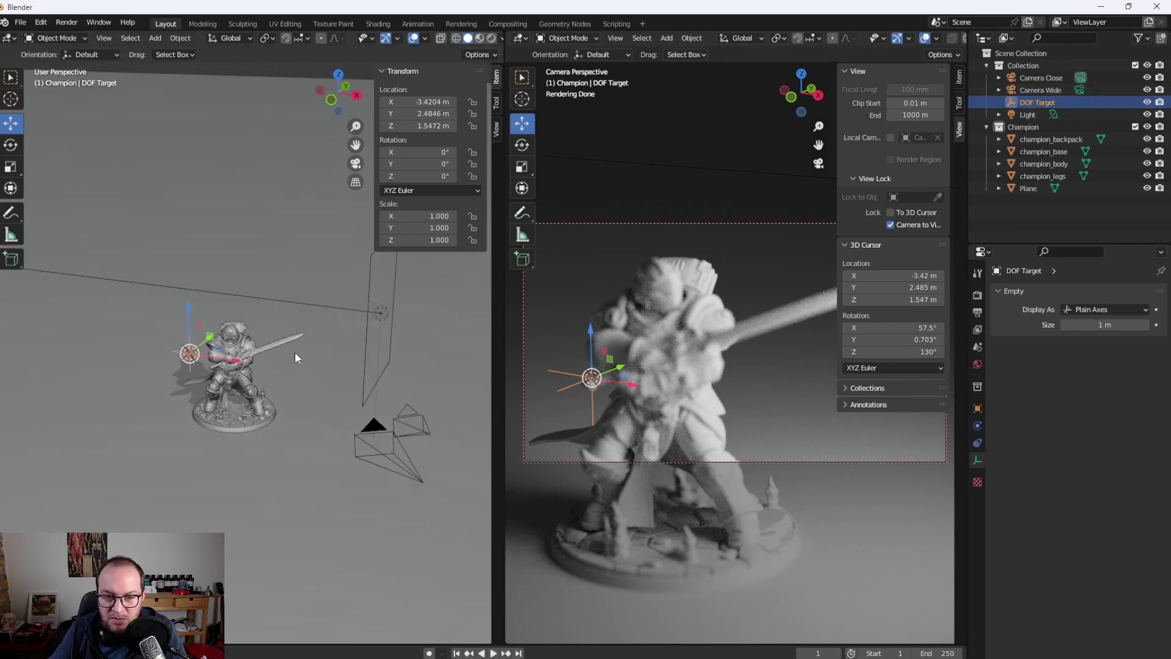
drag(287, 359, 295, 466)
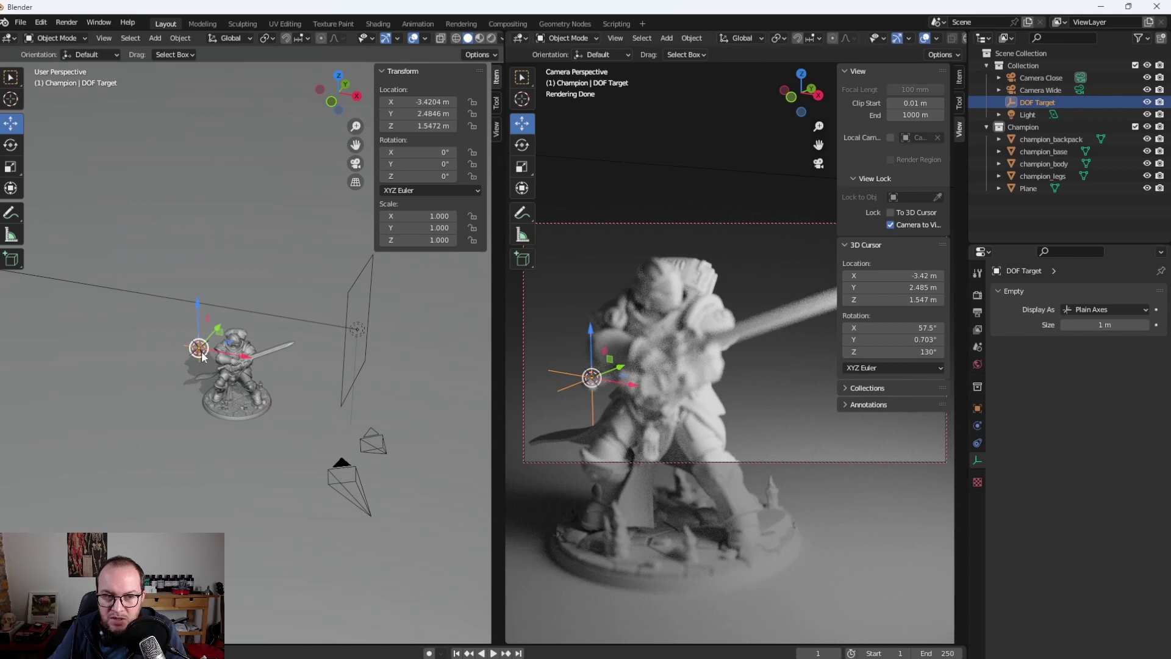
scroll(up, 3)
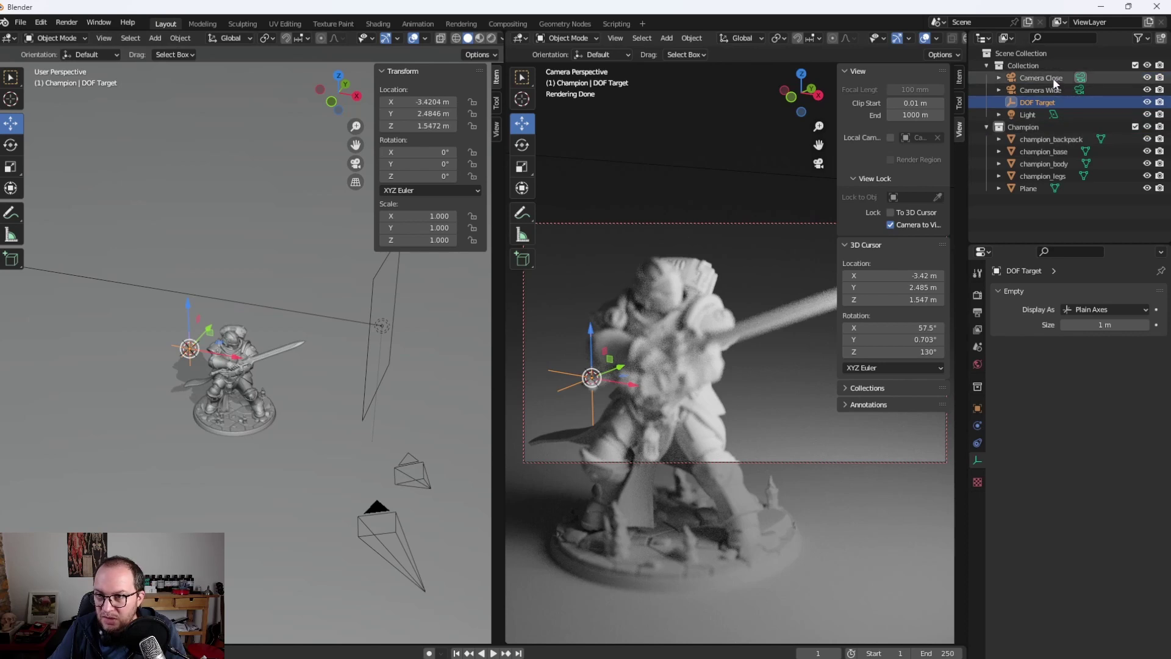
Switch Camera Close's depth-of-field focus object from champion_body to DOF Target
click(1076, 78)
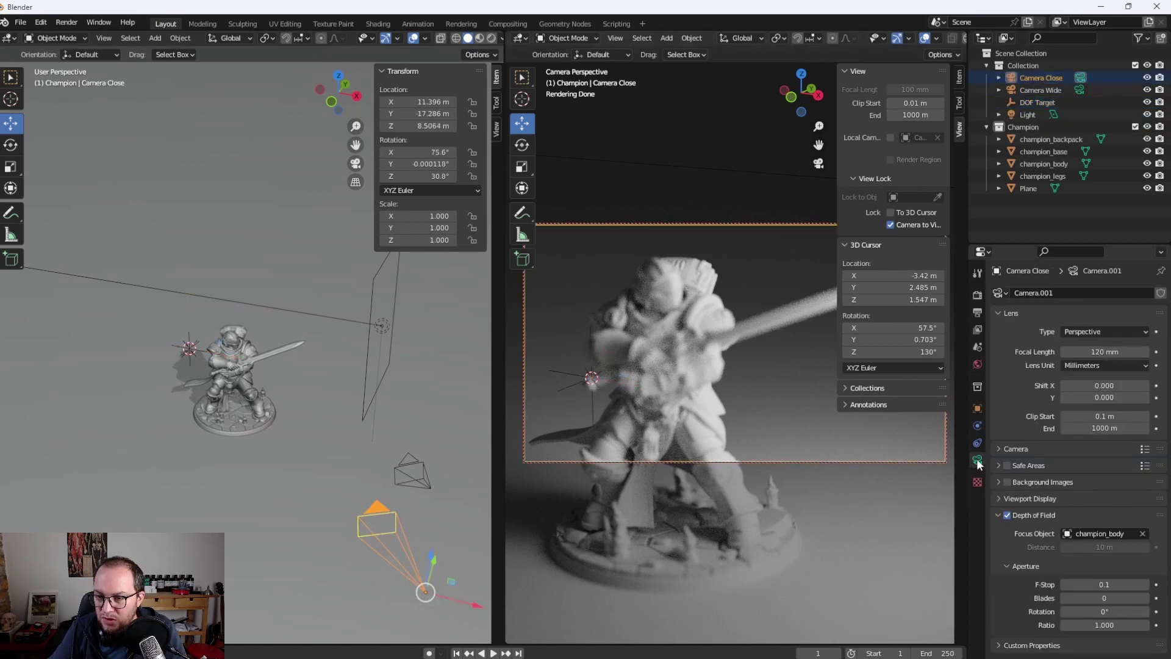
click(1142, 534)
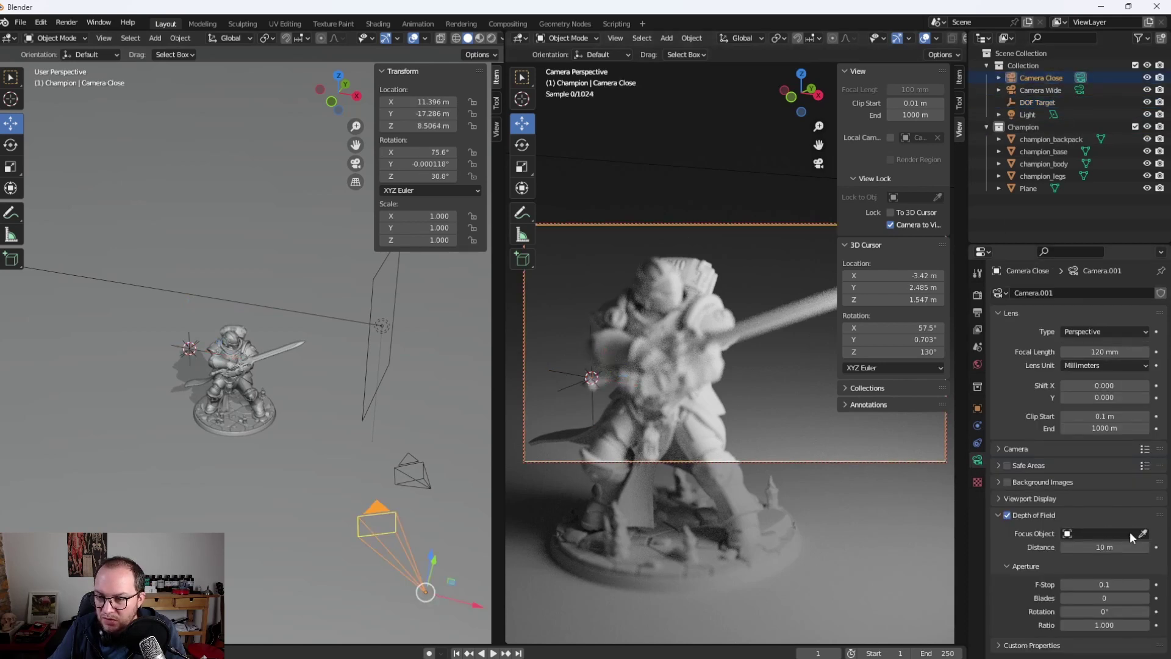
click(1088, 532)
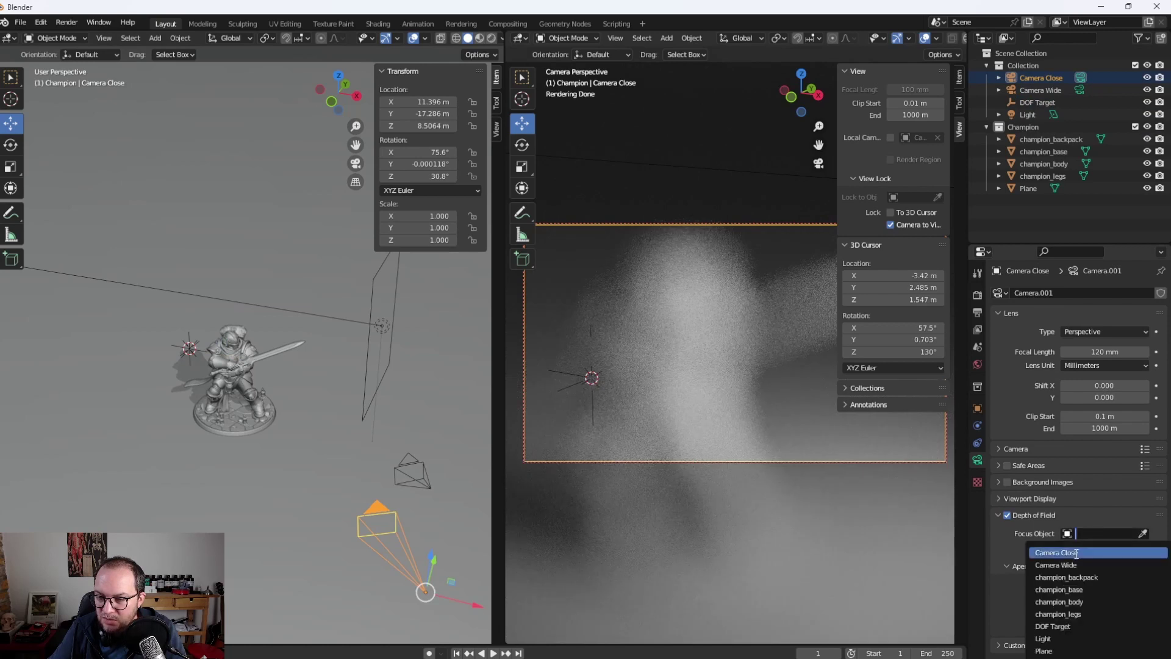
click(1049, 626)
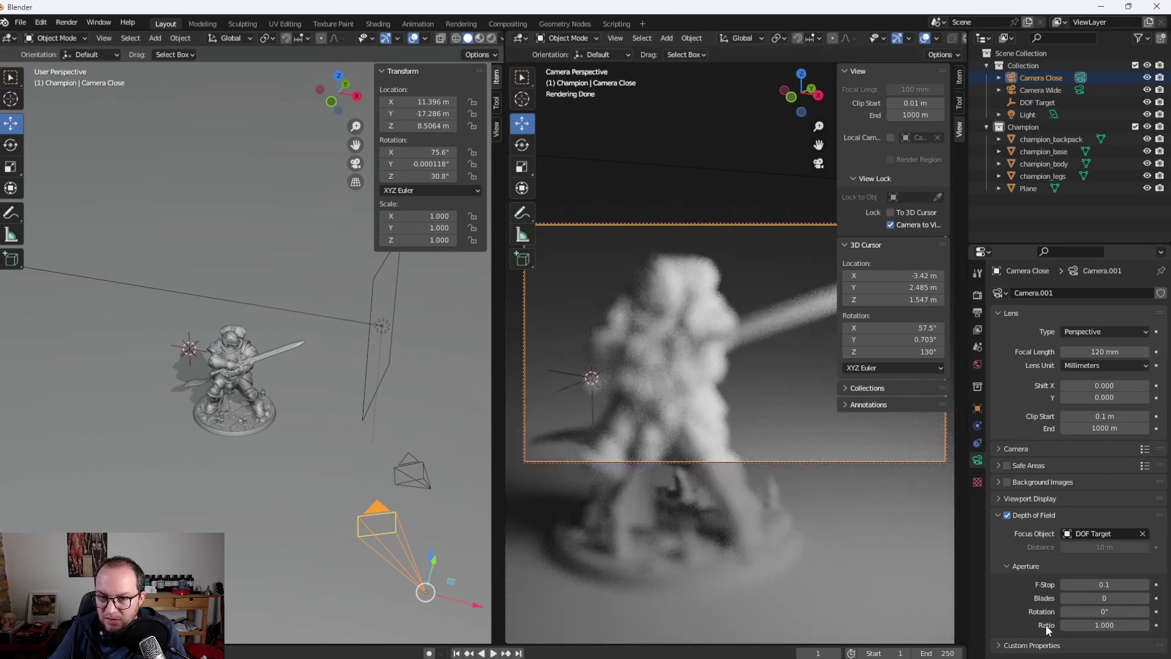
scroll(up, 3)
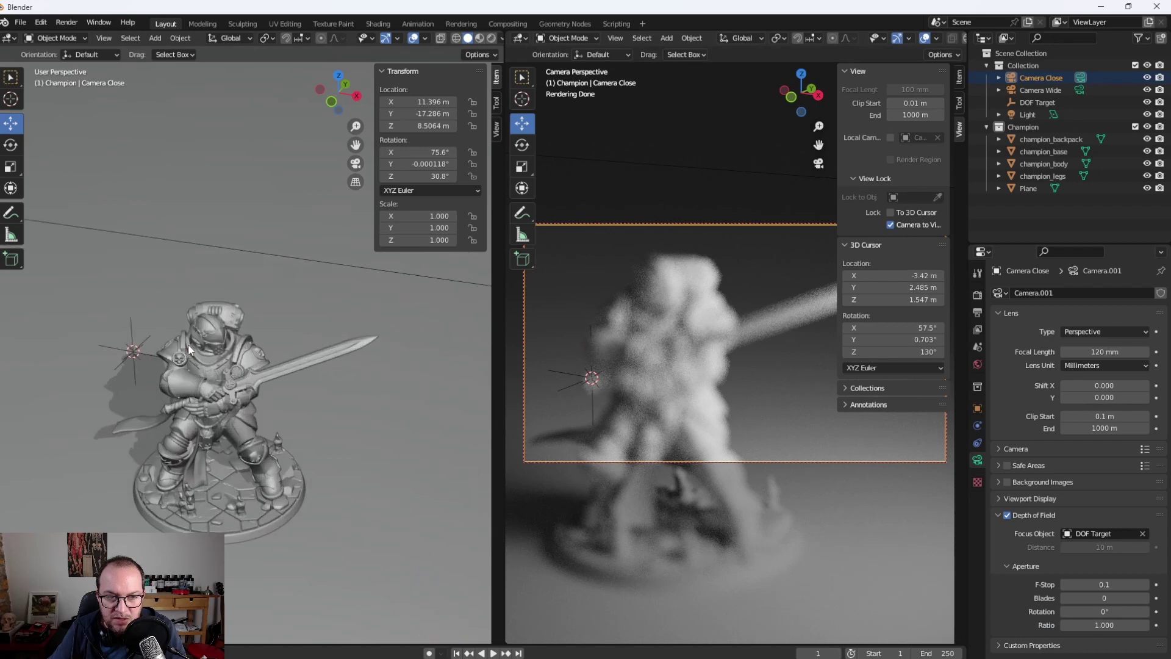
drag(296, 221, 330, 284)
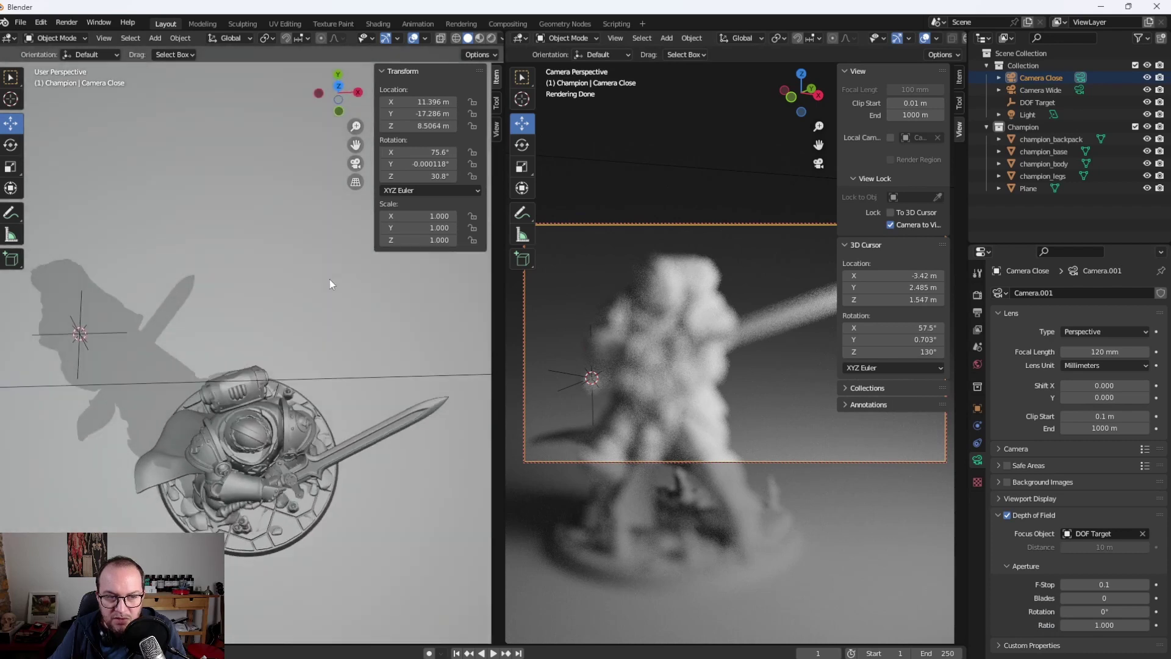
Select DOF Target and move it from the champion's base up to helmet height
click(77, 331)
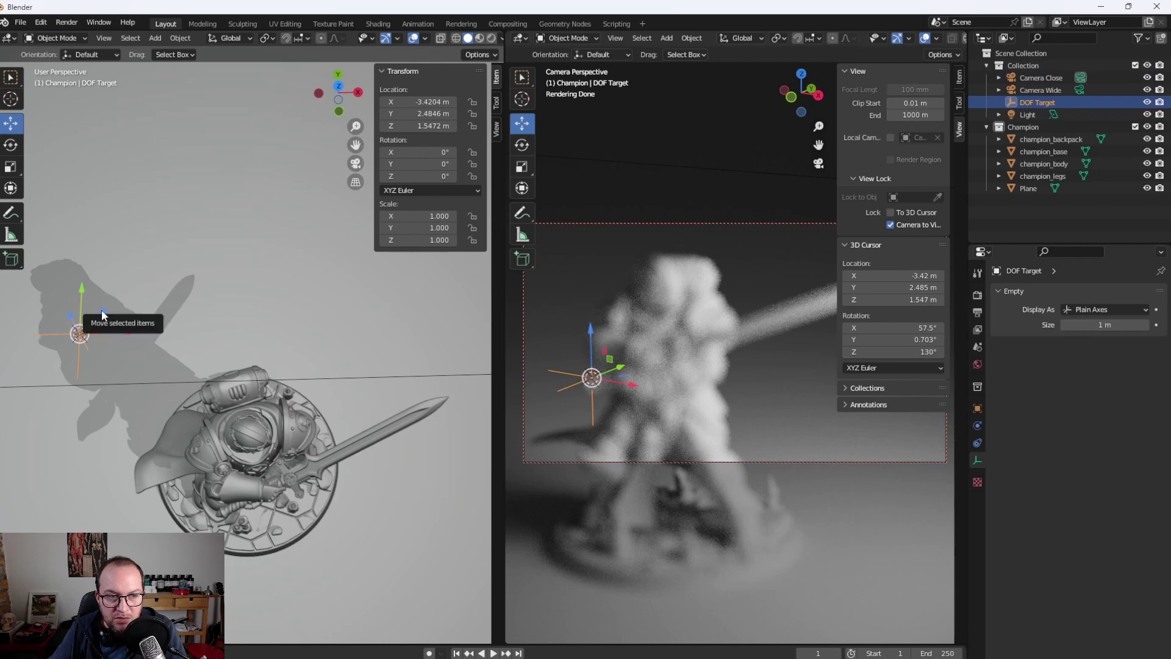
click(97, 316)
click(77, 334)
drag(118, 311, 103, 307)
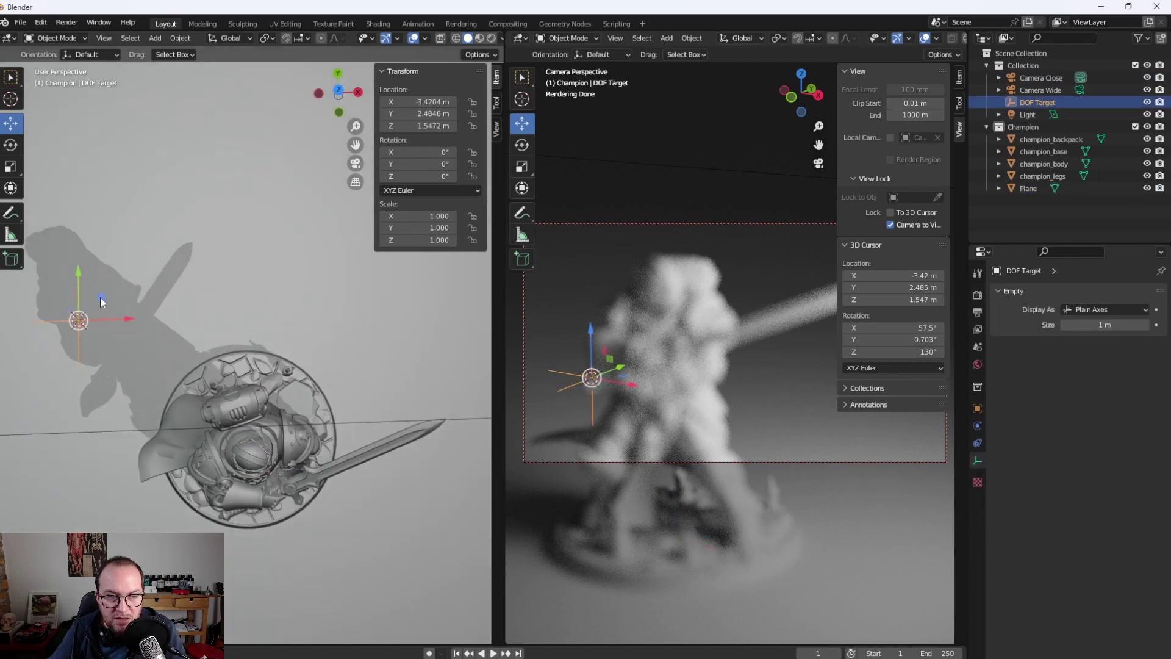
drag(102, 299, 286, 452)
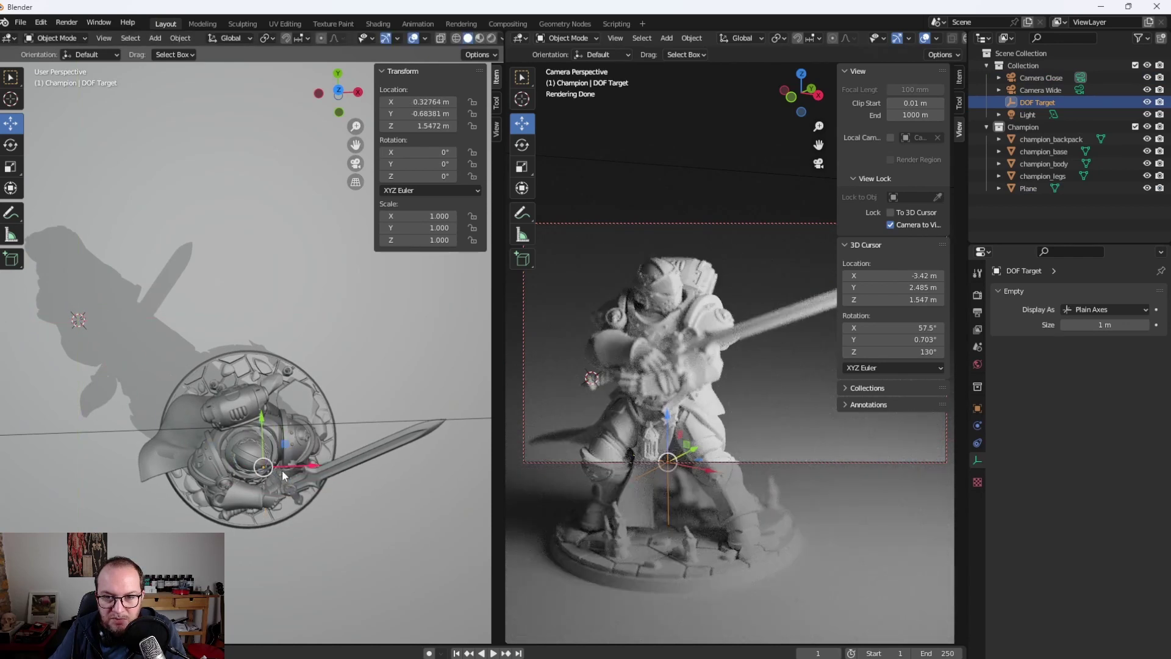
drag(286, 452, 266, 357)
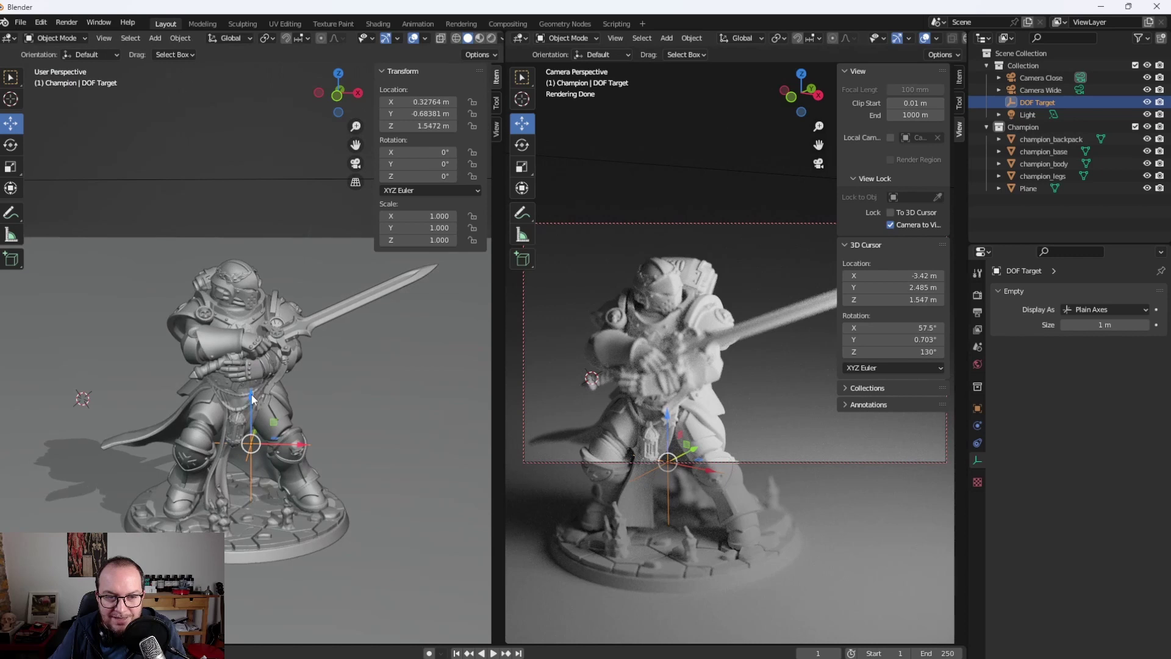
drag(252, 398, 250, 241)
Fine-tune DOF Target's position so it sits inside the champion's helmet
scroll(up, 3)
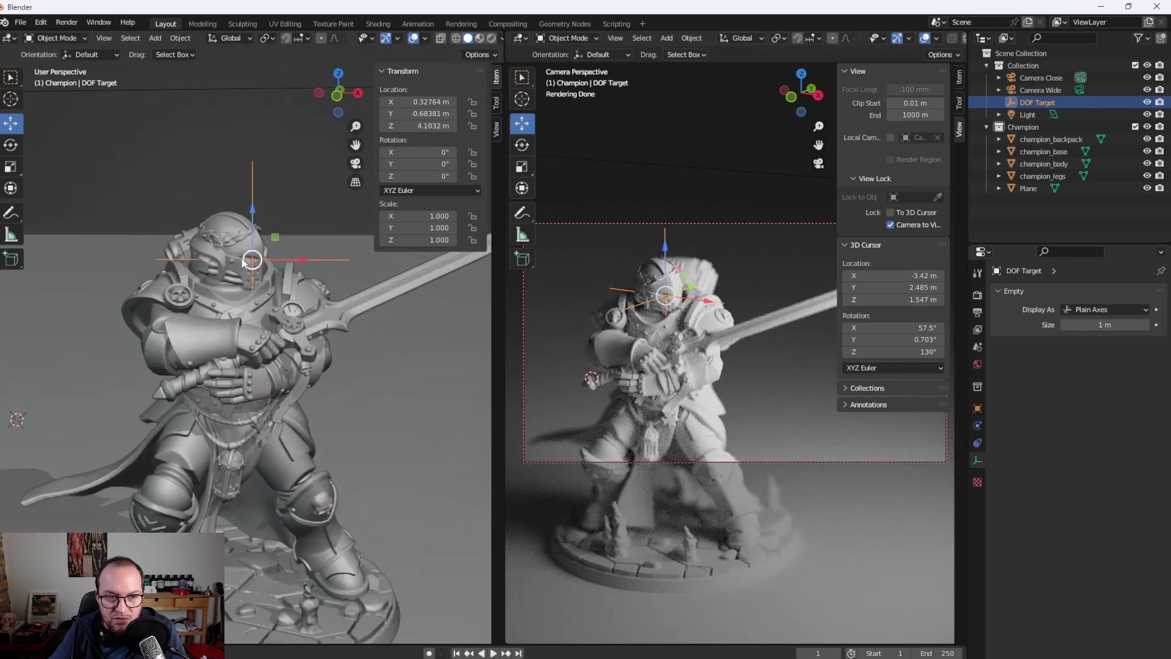
scroll(up, 3)
drag(243, 261, 202, 384)
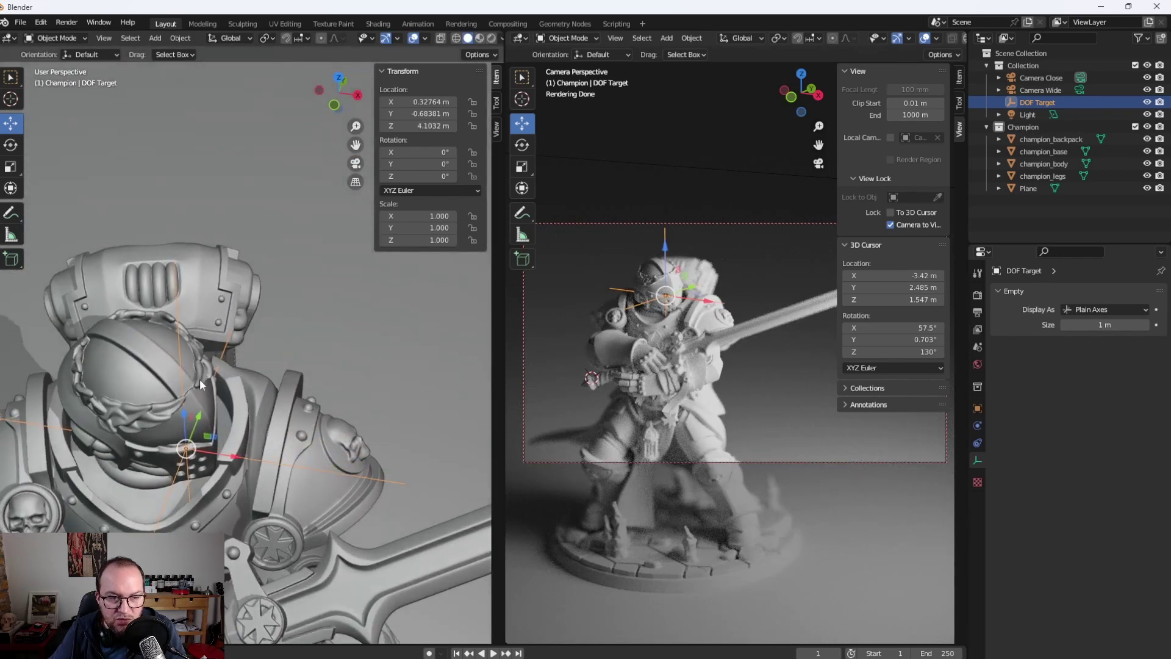
drag(196, 421, 198, 415)
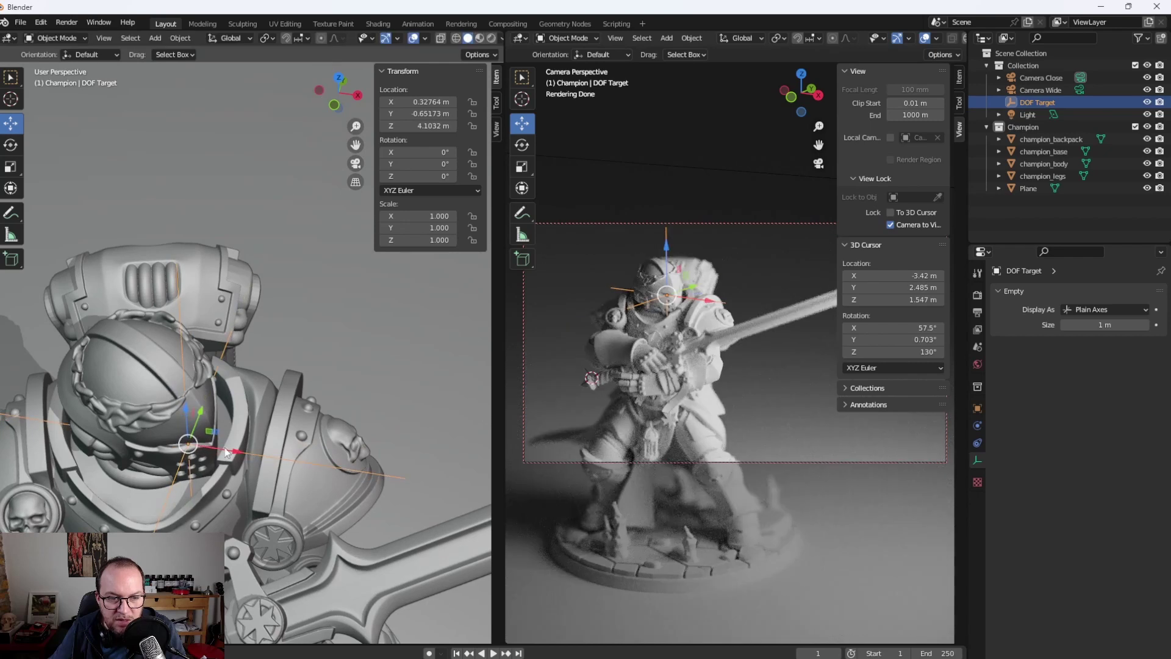
drag(230, 452, 190, 420)
drag(261, 428, 266, 386)
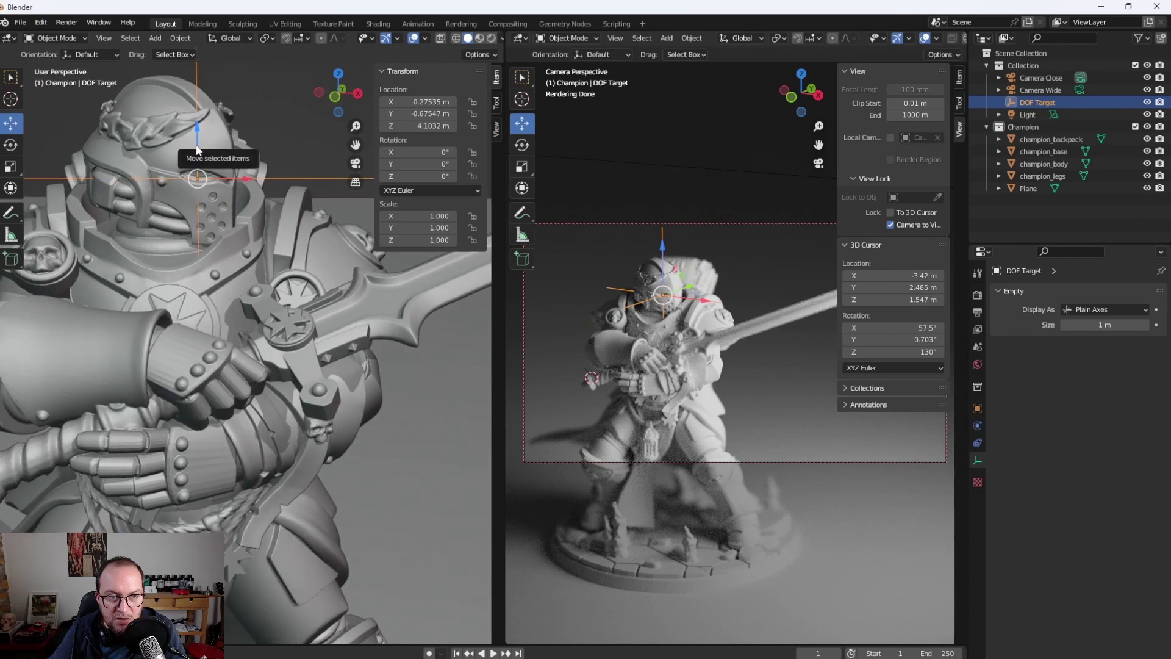
drag(202, 152, 202, 150)
drag(202, 150, 189, 164)
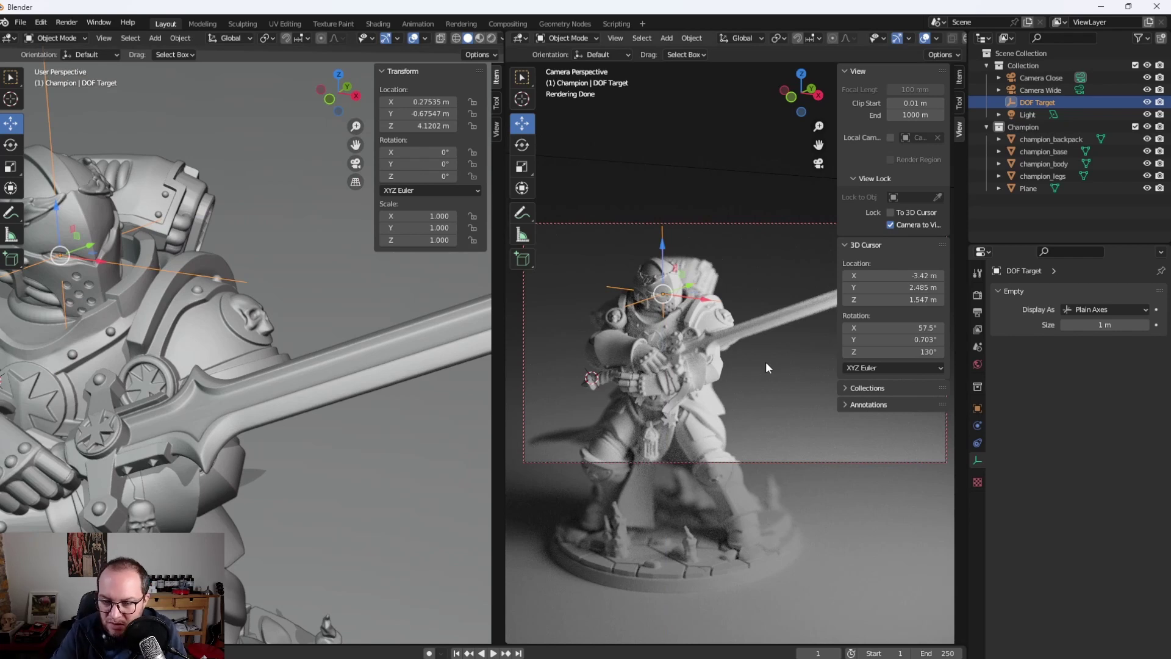
Render a fresh close-camera image into the empty render Slot 3
click(779, 637)
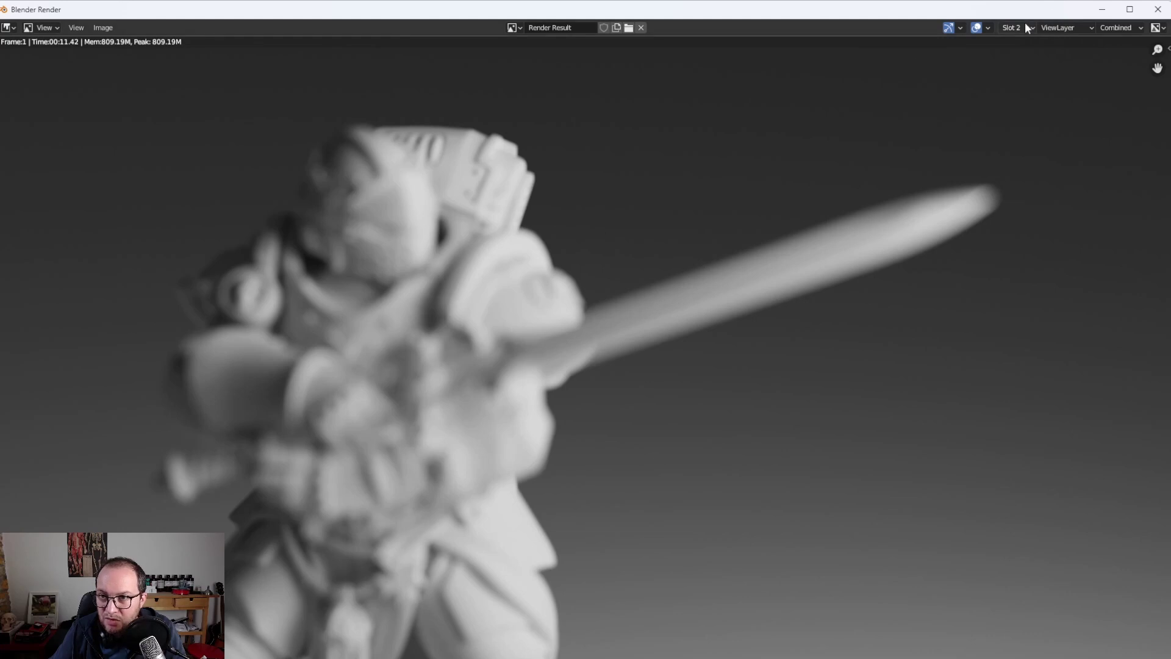
click(1025, 25)
click(1018, 67)
click(1101, 11)
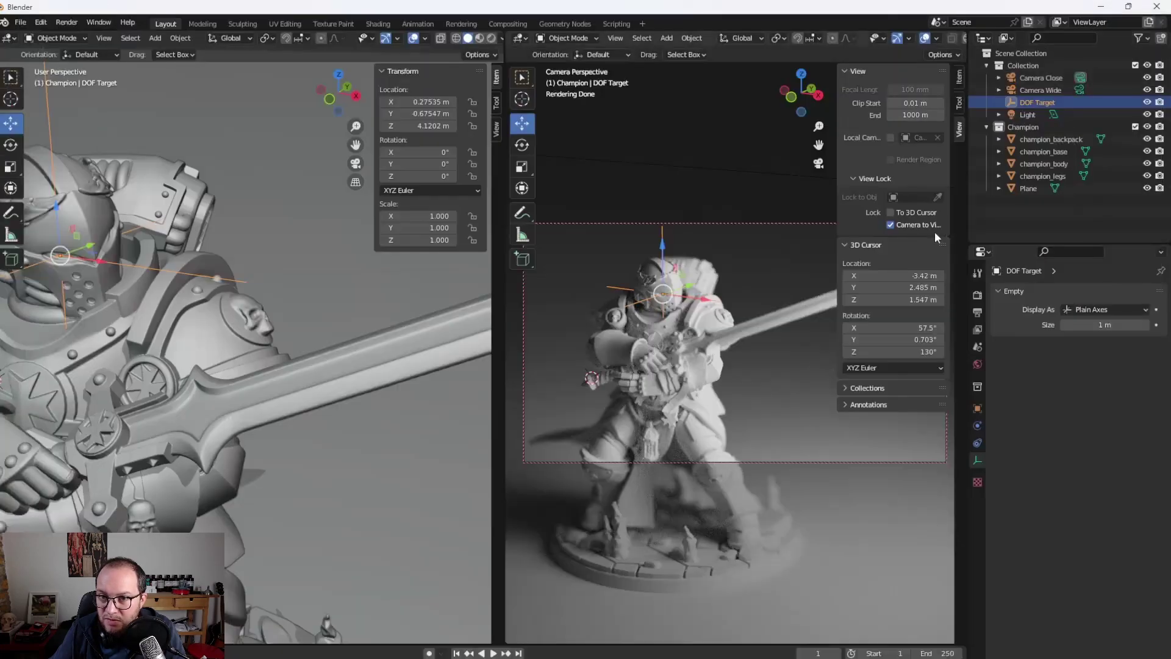
key(F12)
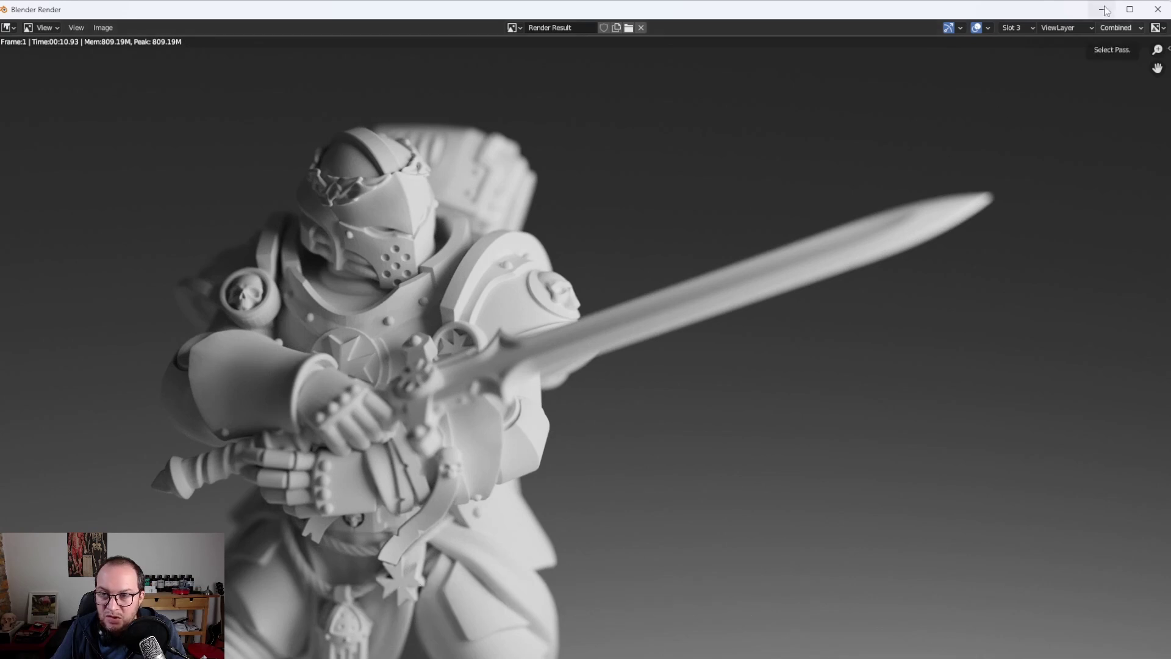
Close the render window and start editing Camera Close's F-Stop
click(1103, 10)
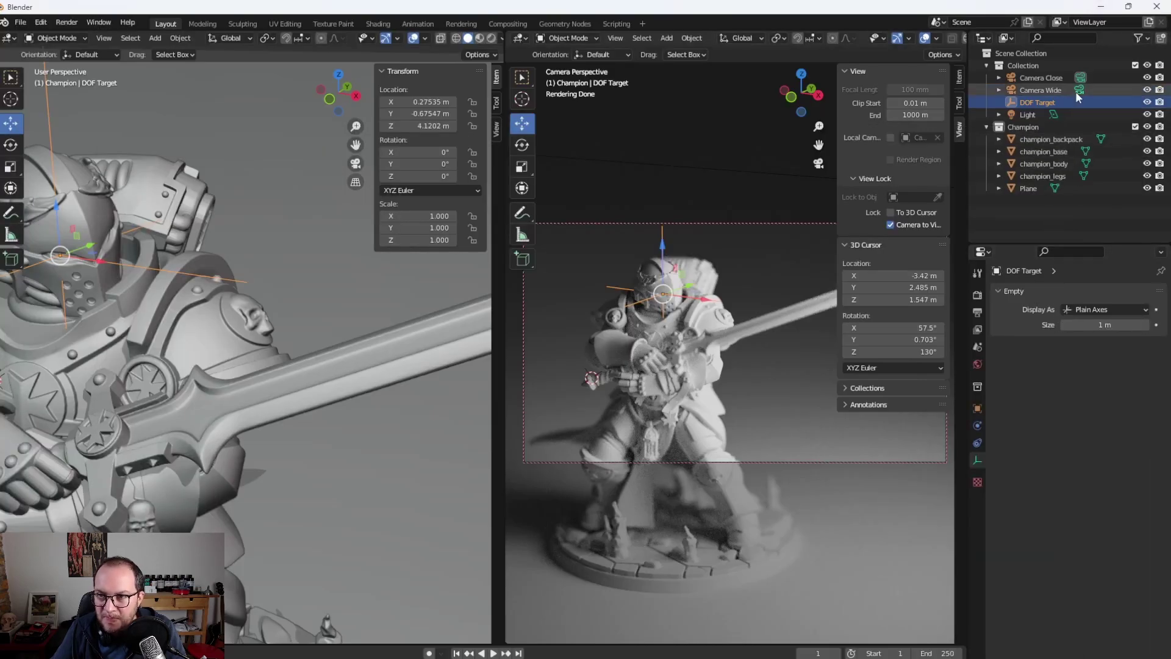
click(1080, 78)
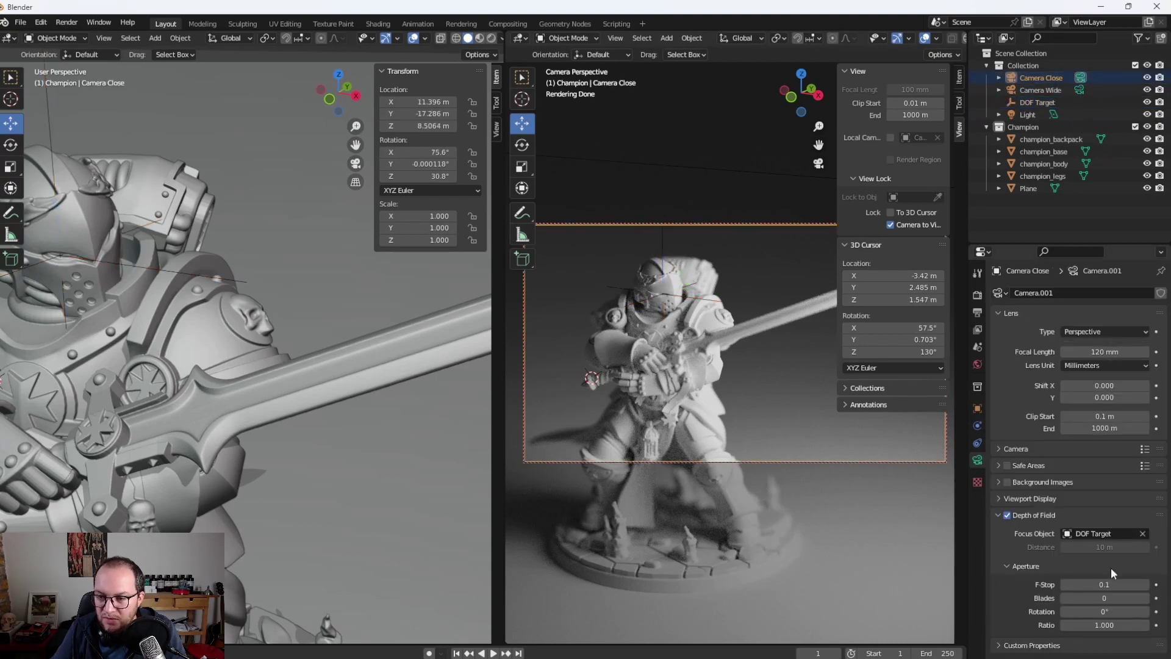
click(1107, 584)
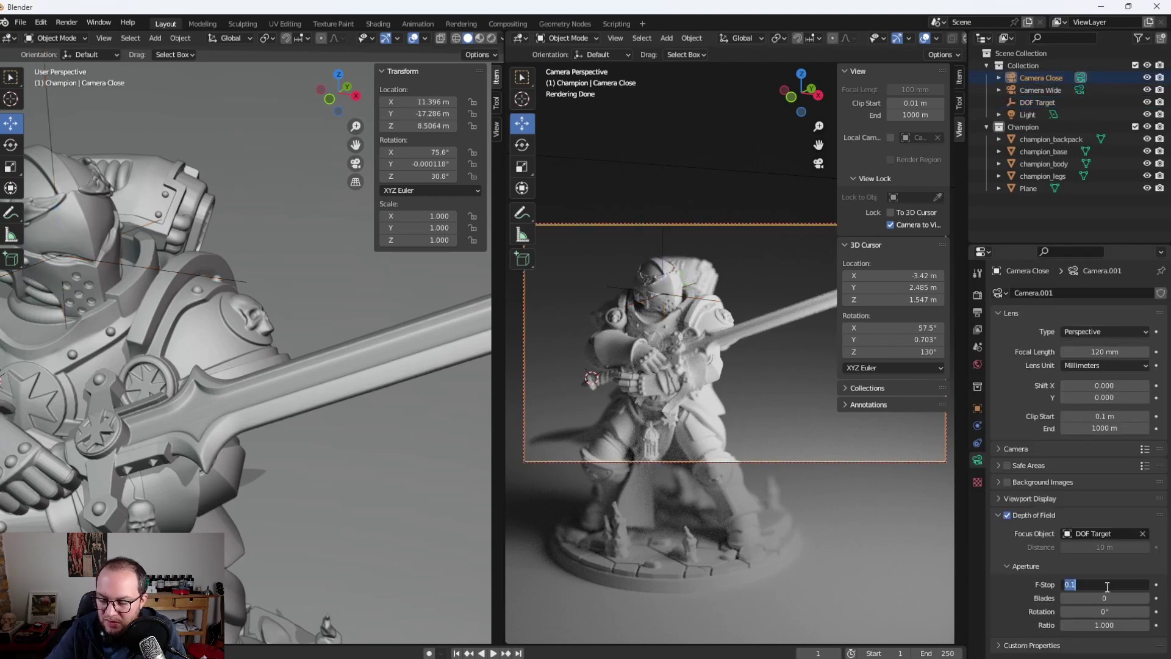
Change Camera Close's Depth of Field F-Stop from 0.1 to 0.2
text(0)
key(Return)
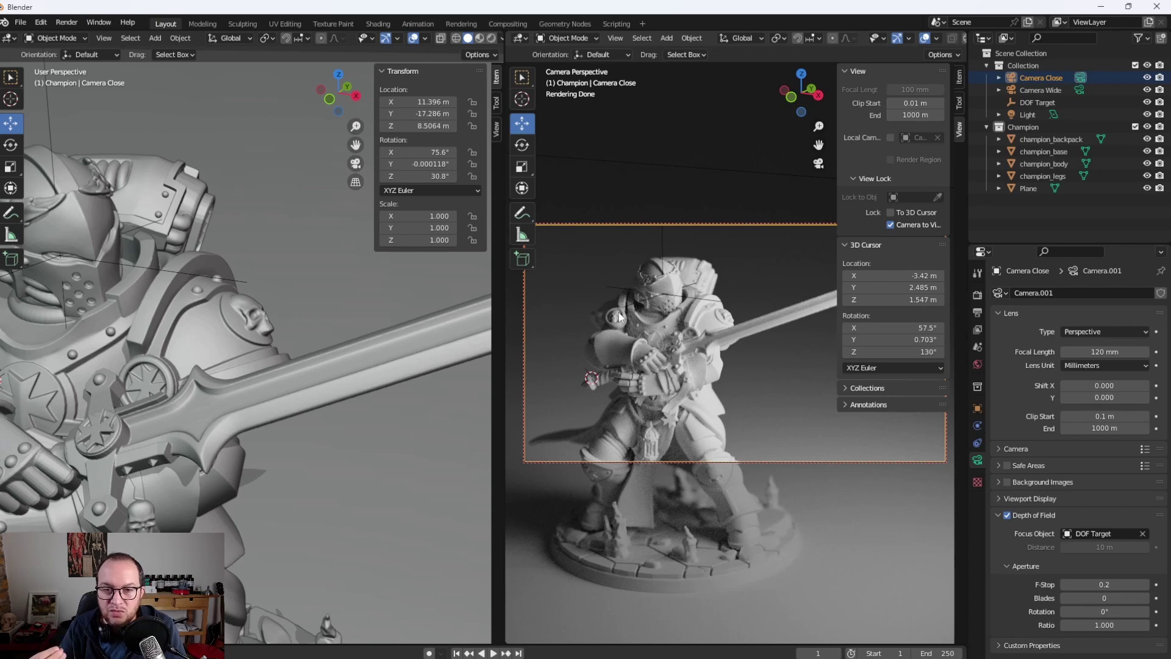
Duplicate the area light and move the copy over the champion
click(1026, 114)
scroll(down, 3)
scroll(down, 3)
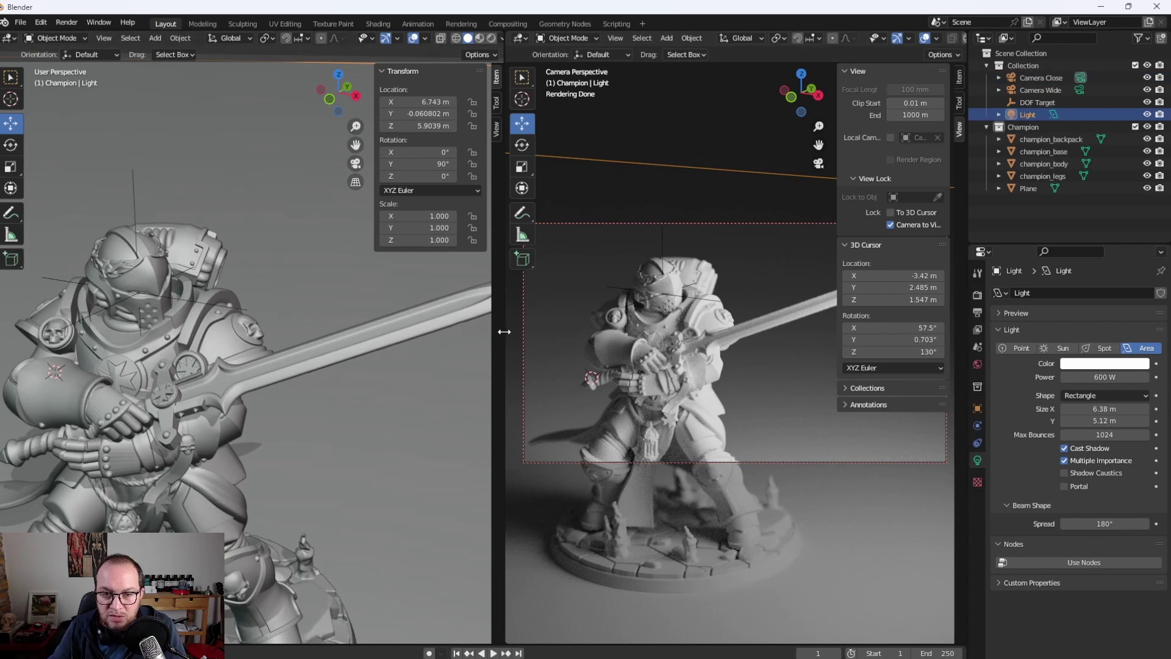
drag(500, 337, 744, 349)
scroll(down, 3)
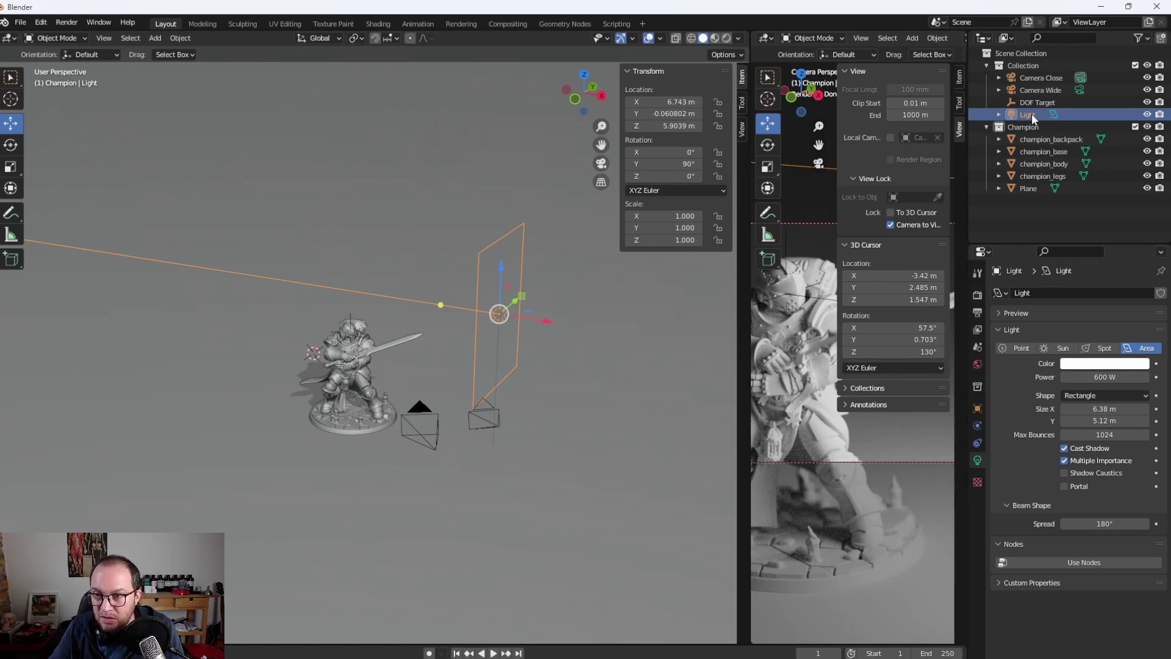
key(shift+d)
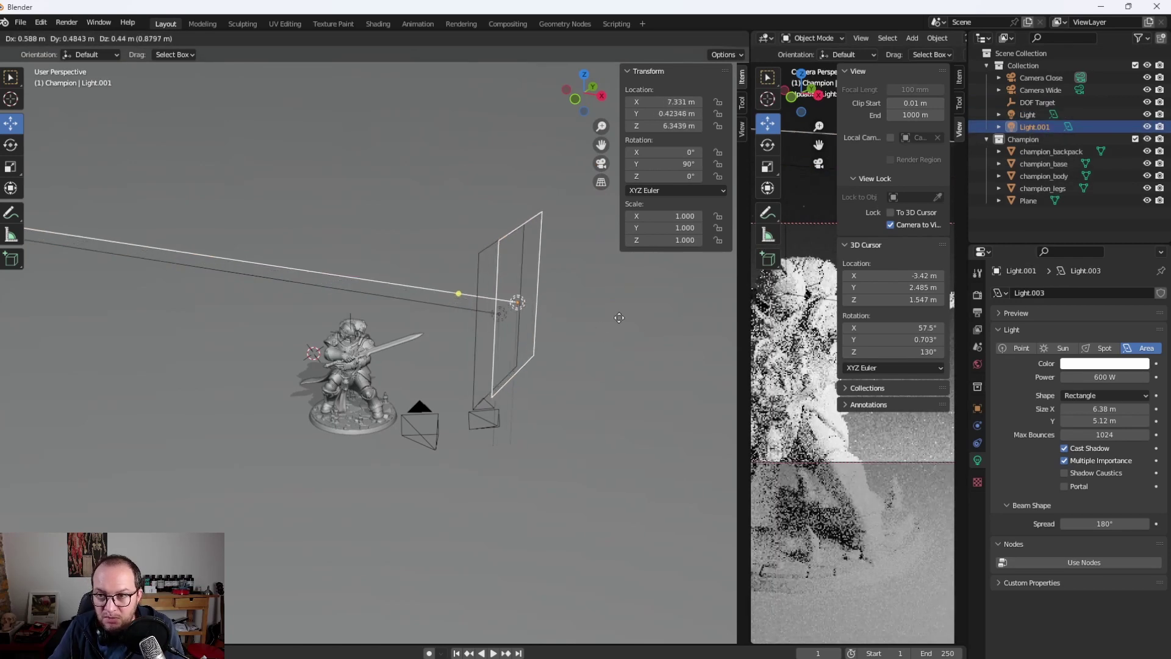
click(600, 333)
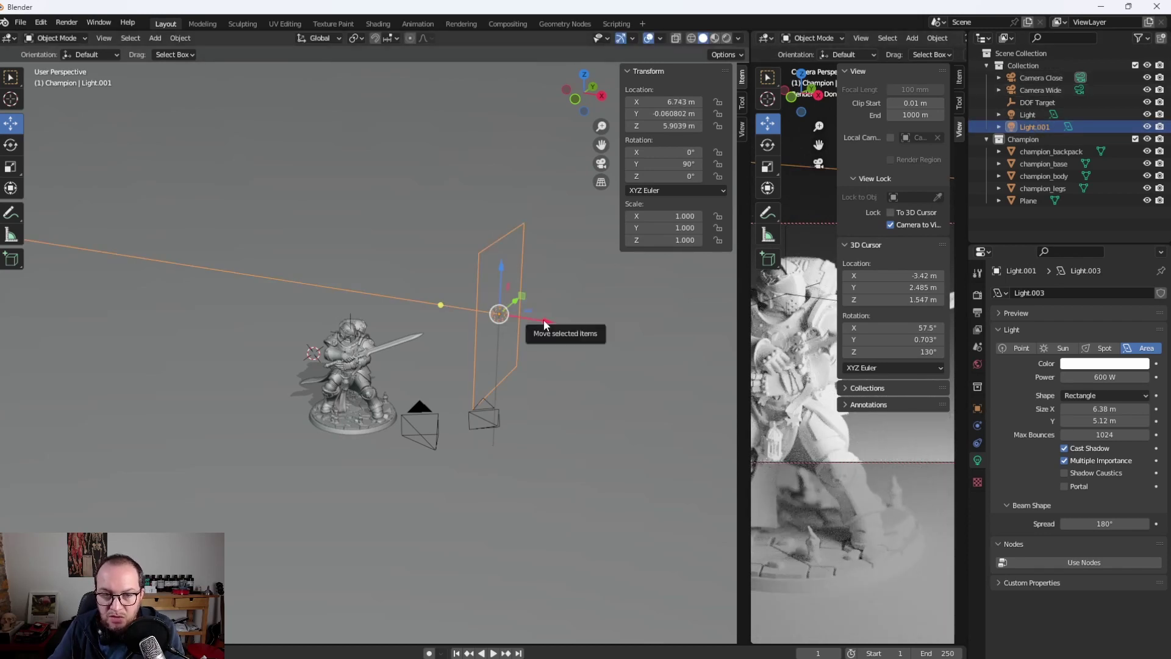
drag(544, 319, 378, 305)
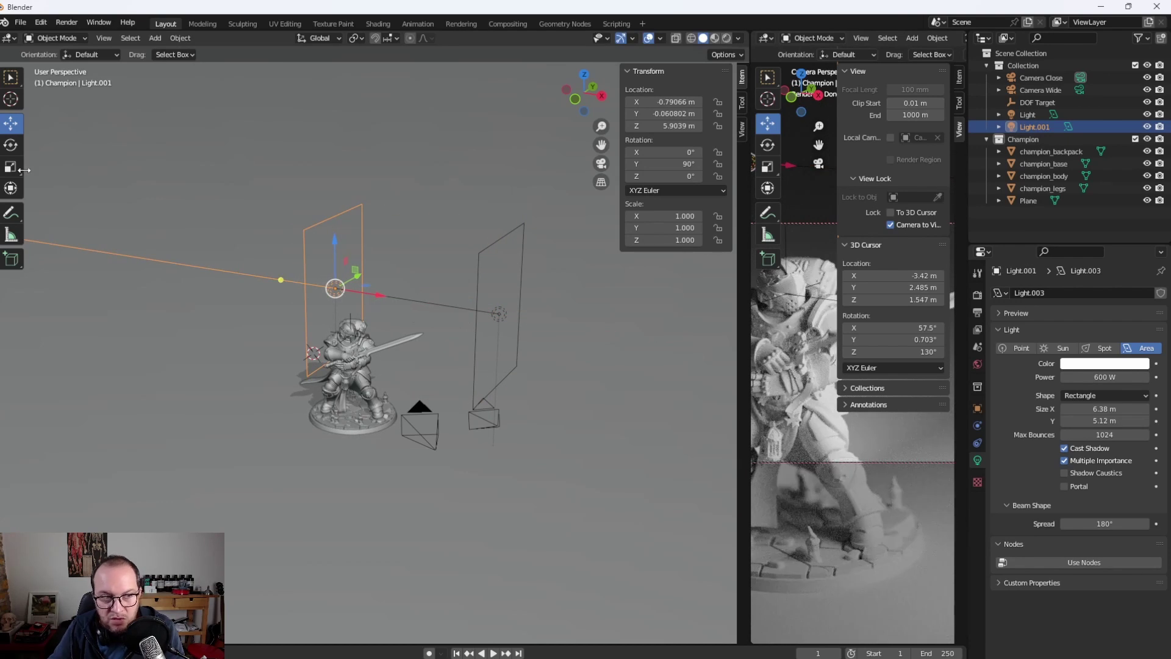
Scale the new light down to 0.277 and reset its Y rotation to 0°
click(11, 169)
drag(349, 243, 338, 276)
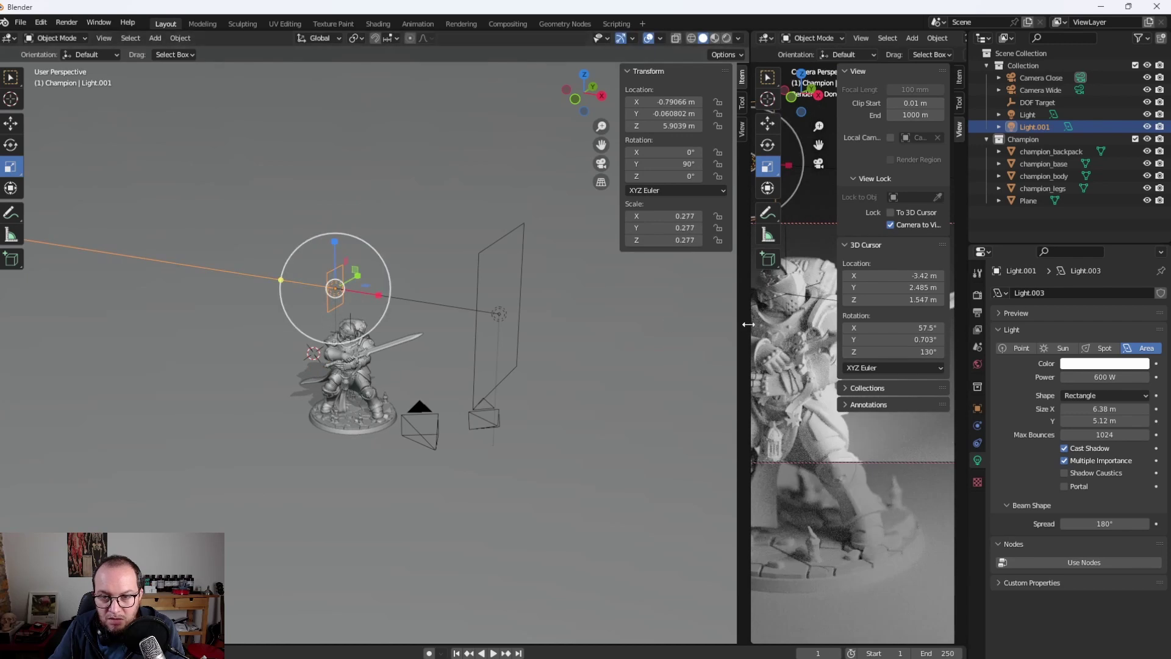
drag(748, 325, 607, 324)
click(14, 147)
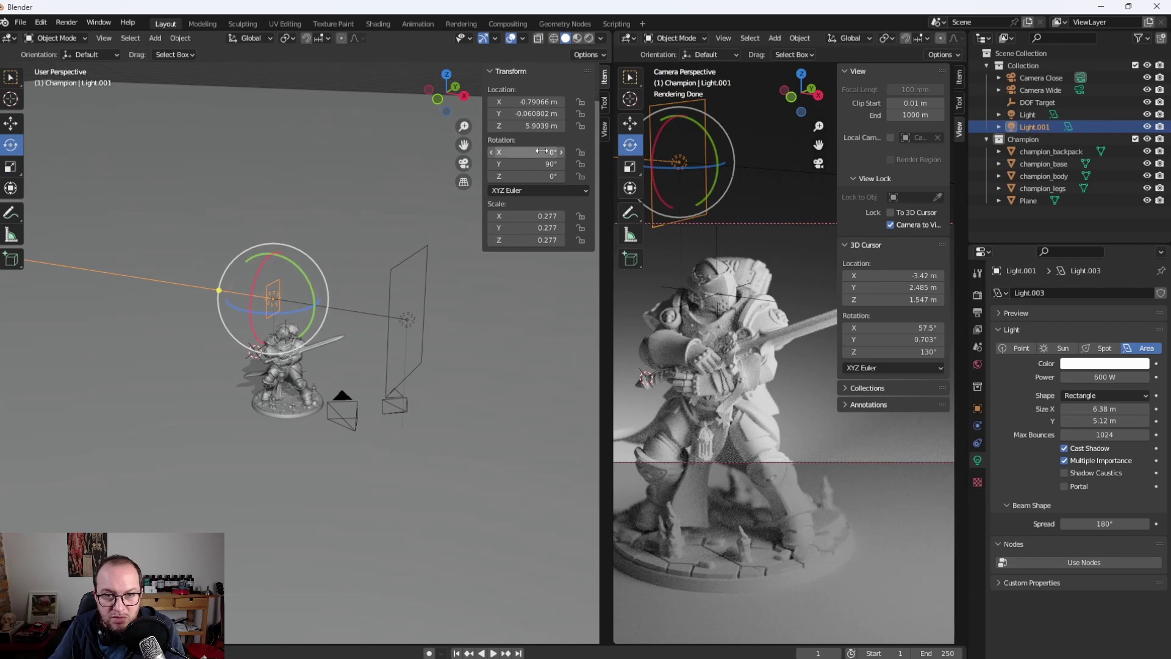
drag(528, 152, 521, 164)
click(543, 163)
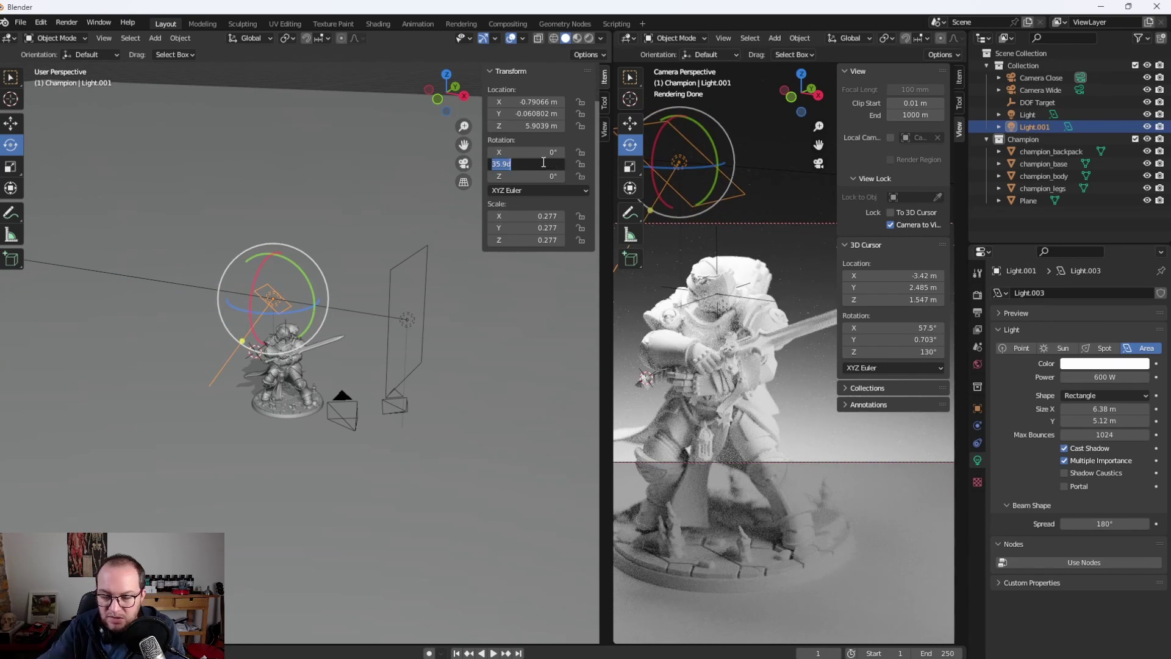
text(0)
key(Return)
Shift the top light Light.001 along Y and X and raise it slightly
click(17, 126)
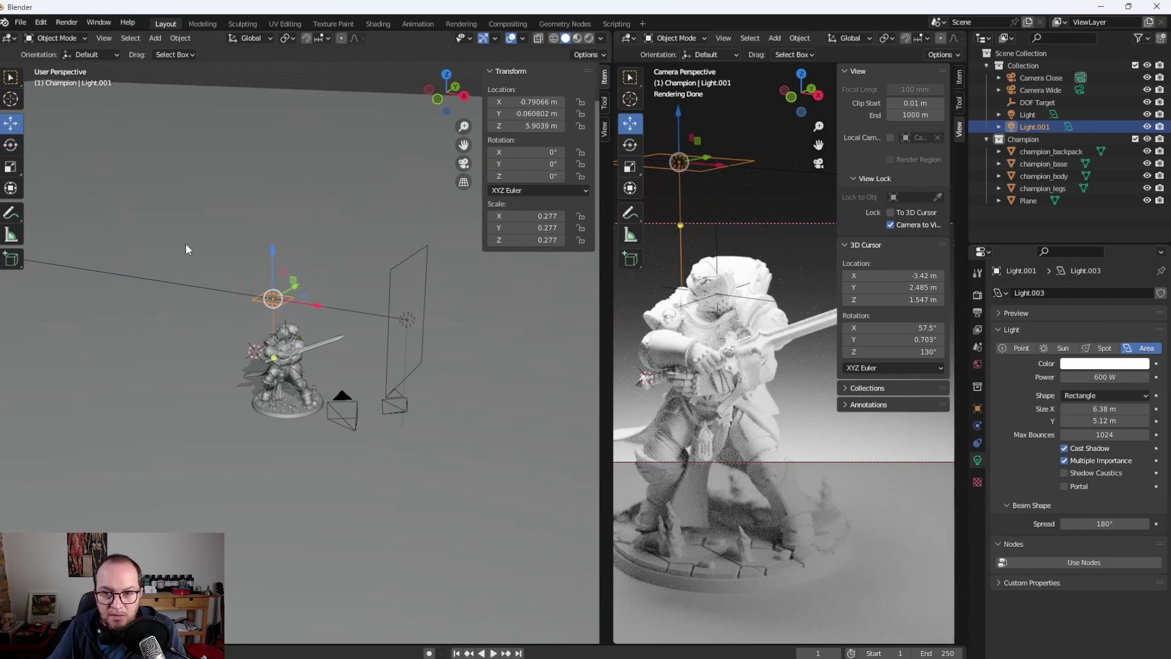
drag(278, 230, 291, 289)
drag(299, 289, 325, 262)
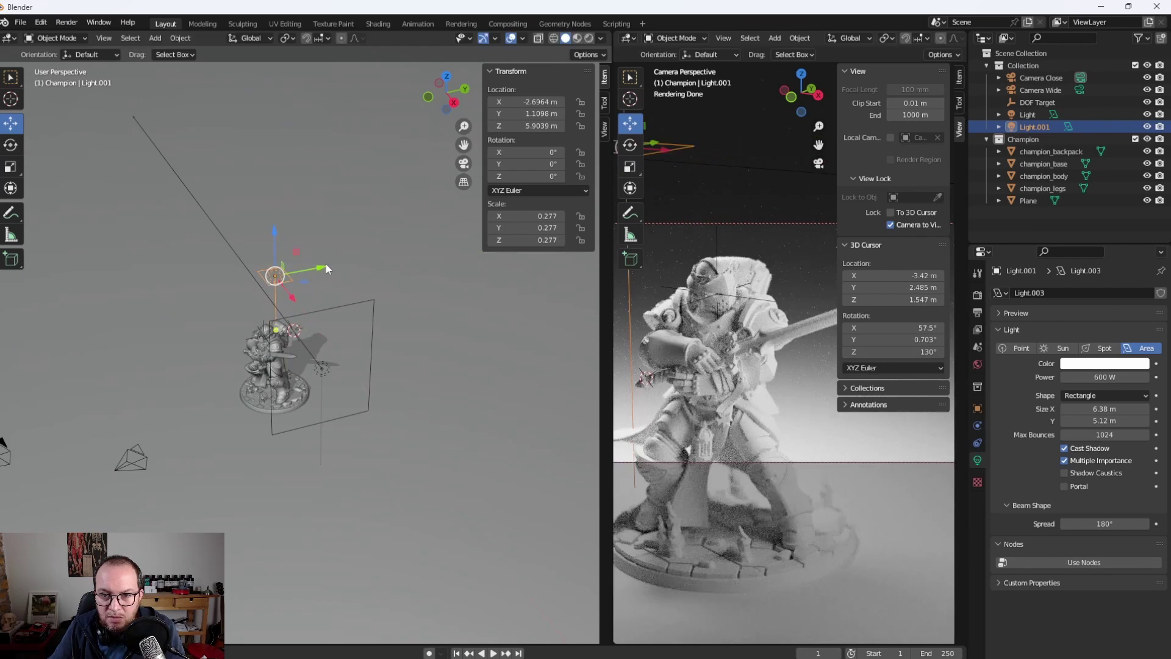
drag(328, 262, 265, 226)
drag(256, 237, 255, 232)
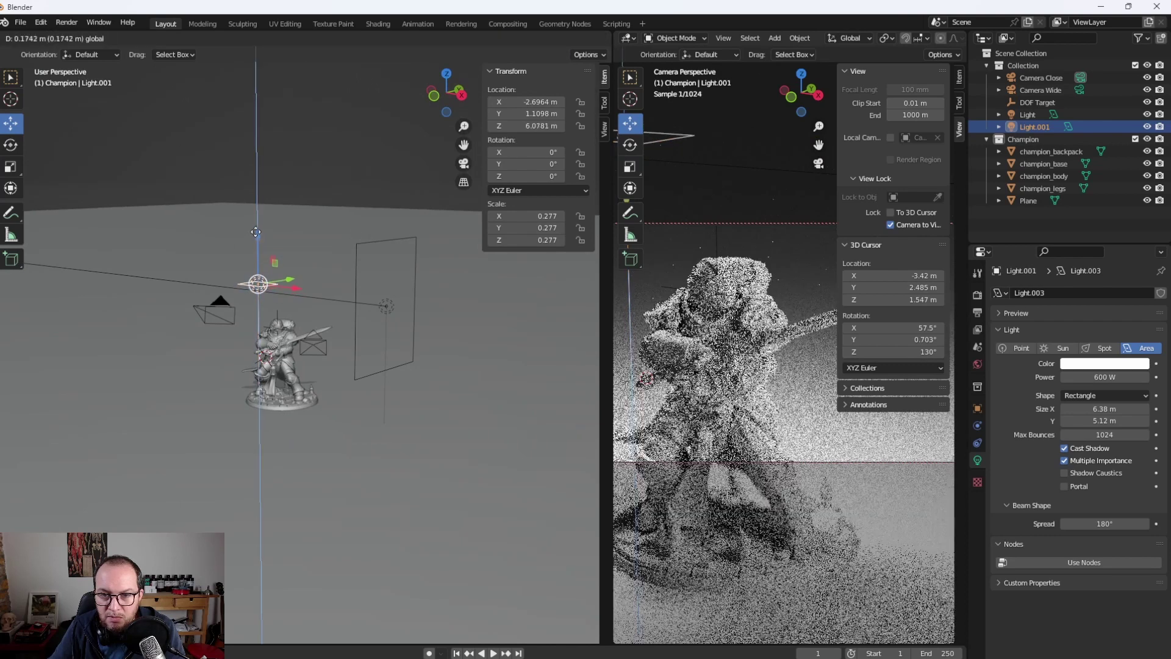
Tilt Light.001 to -15.4° on Y, checking its placement from several angles
drag(534, 163, 518, 164)
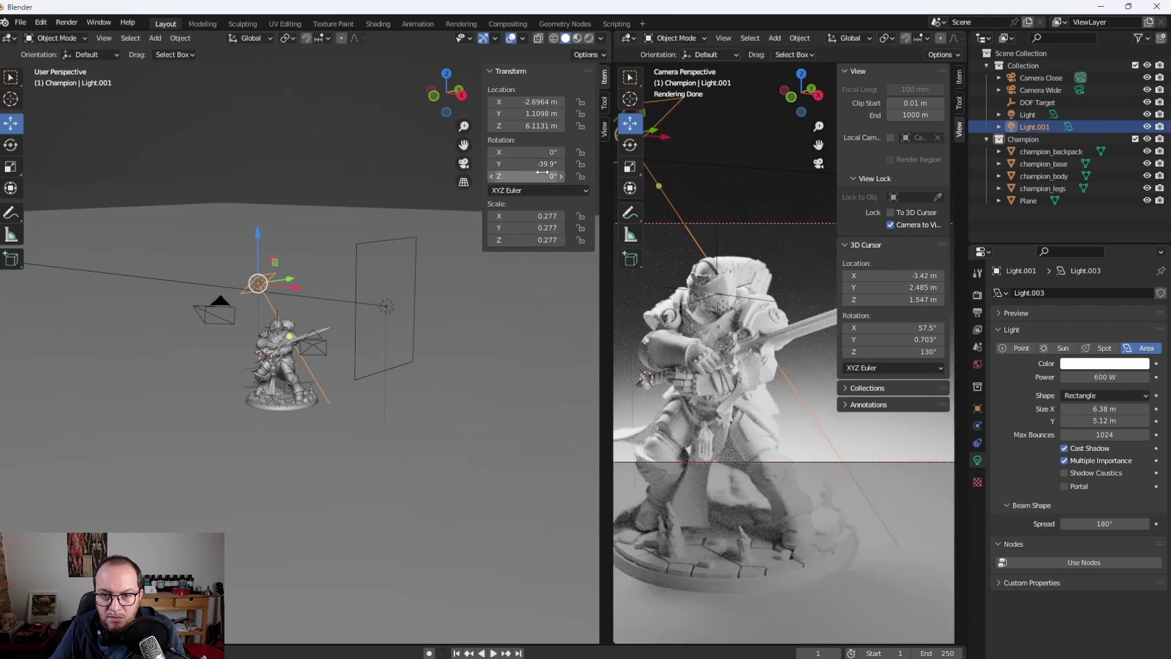
drag(390, 318, 335, 301)
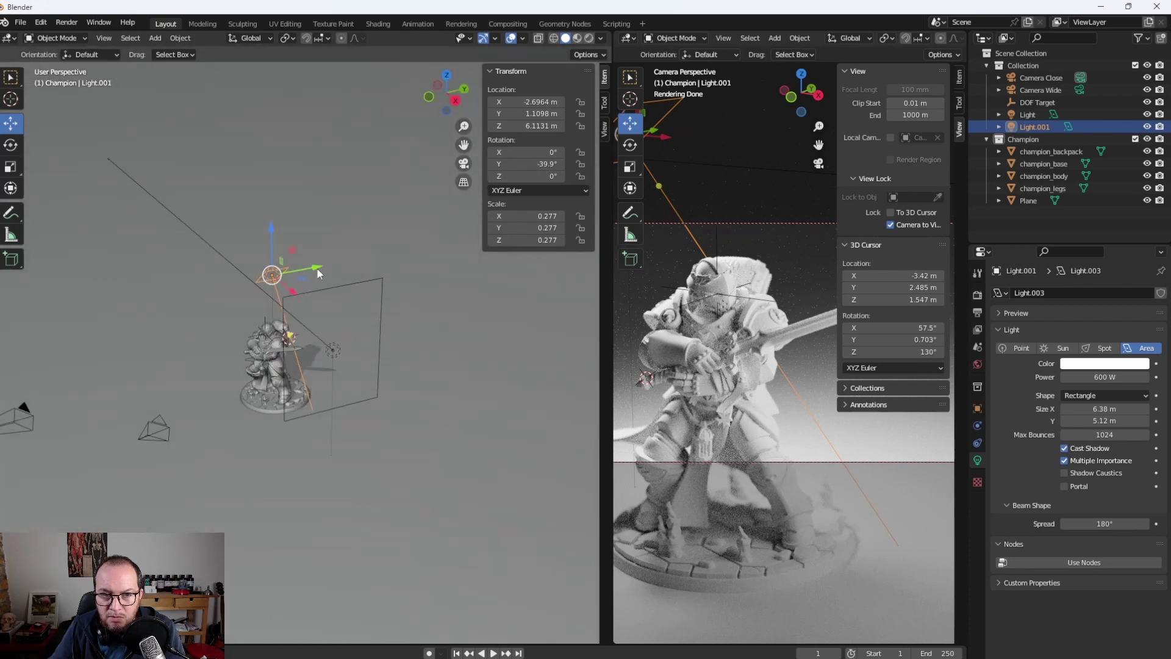
drag(317, 269, 323, 276)
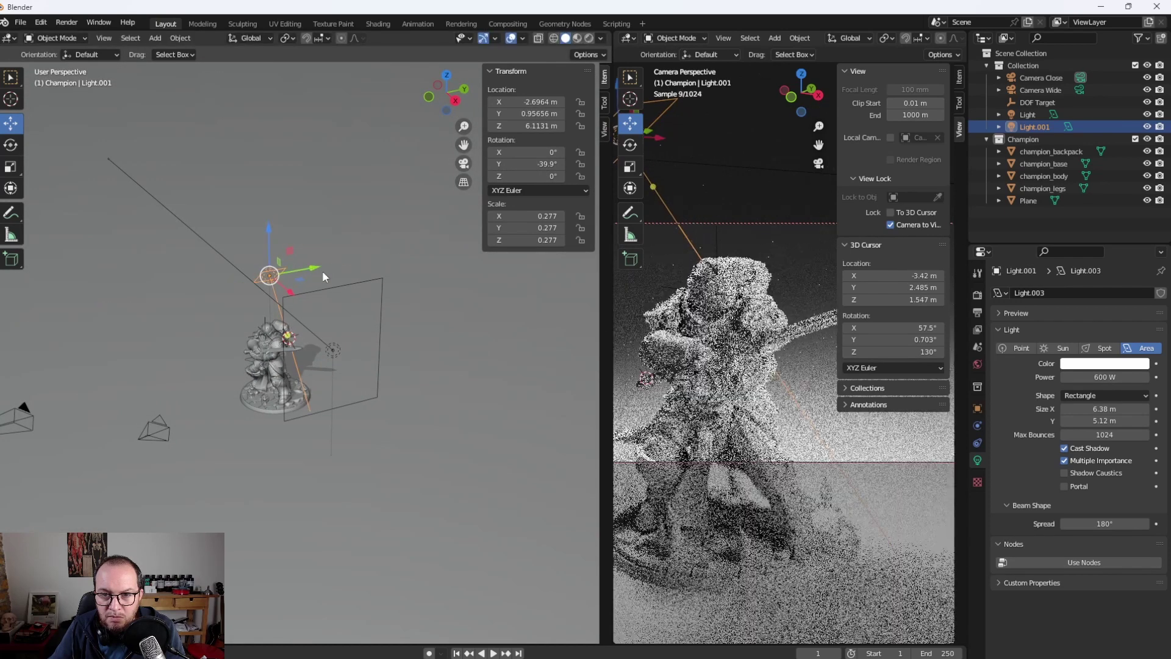
drag(343, 276, 439, 275)
drag(533, 164, 564, 164)
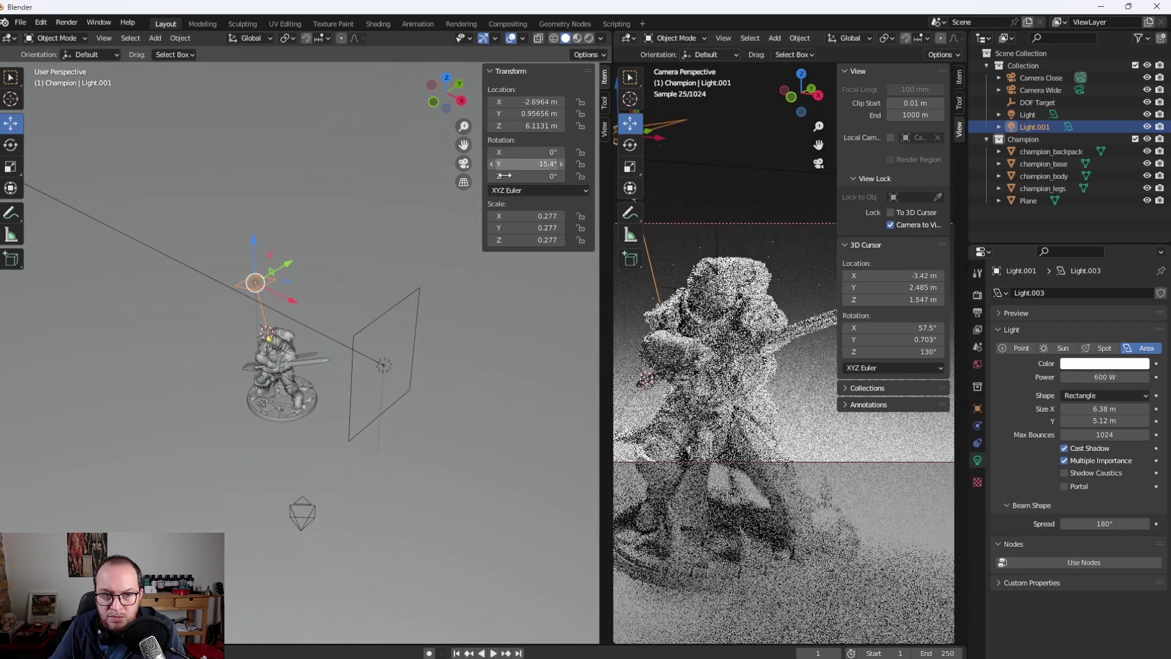
drag(281, 182, 295, 199)
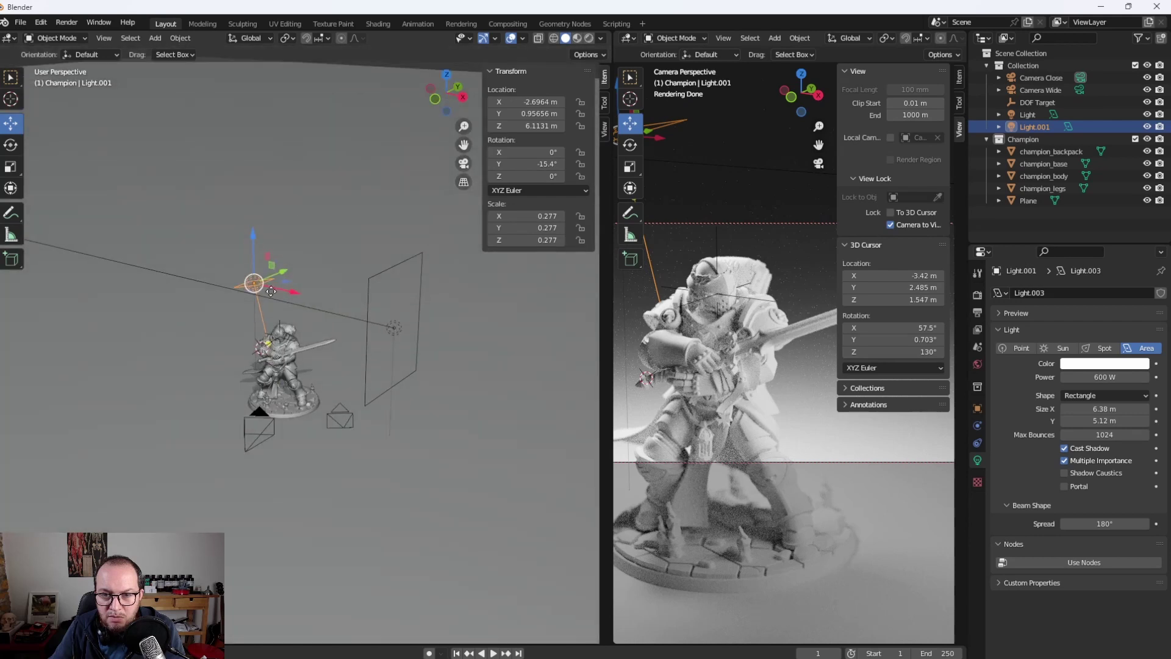
scroll(up, 3)
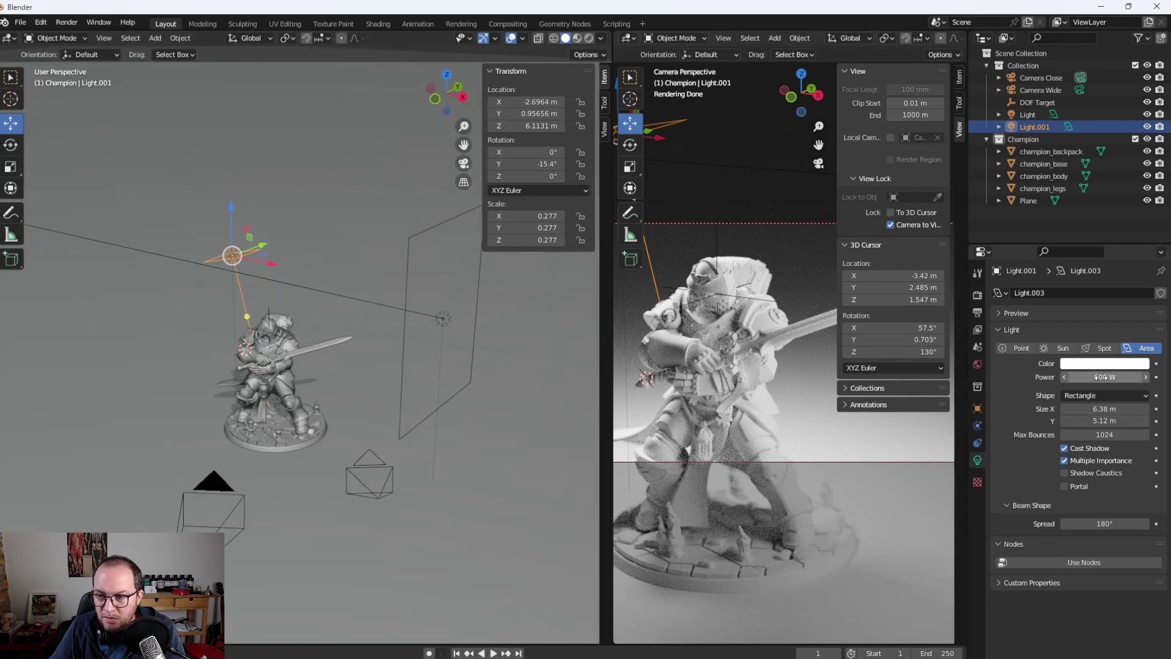
drag(1104, 377, 1098, 377)
text(300)
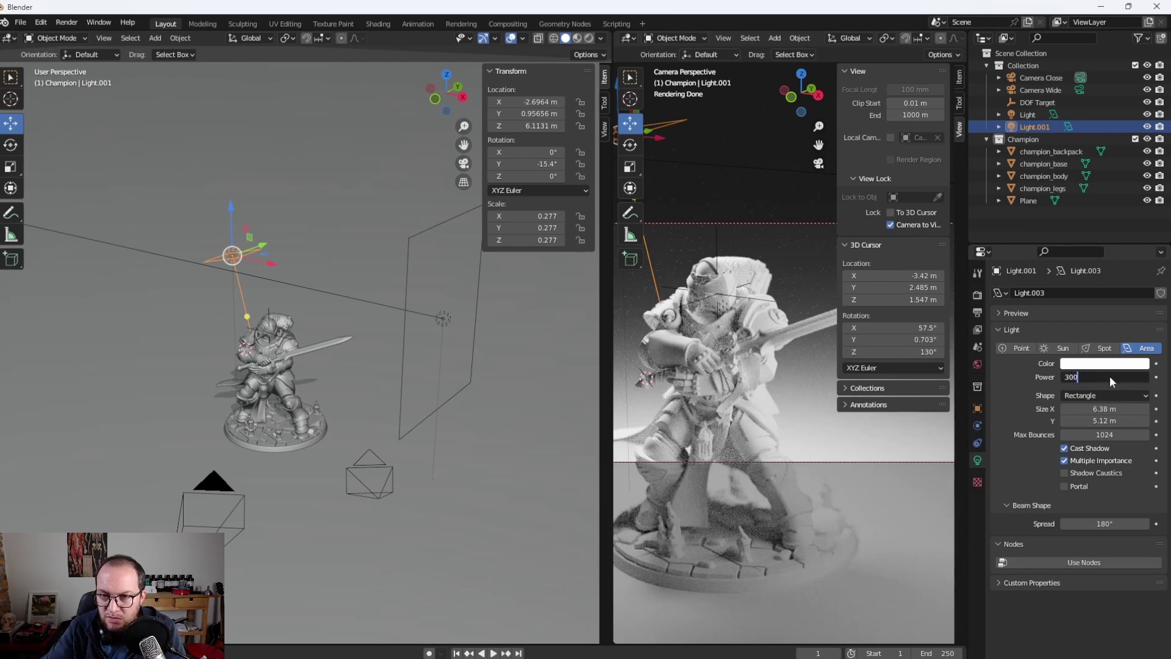
Set the top light to 300 W and disable the original Light in viewport and renders
key(Return)
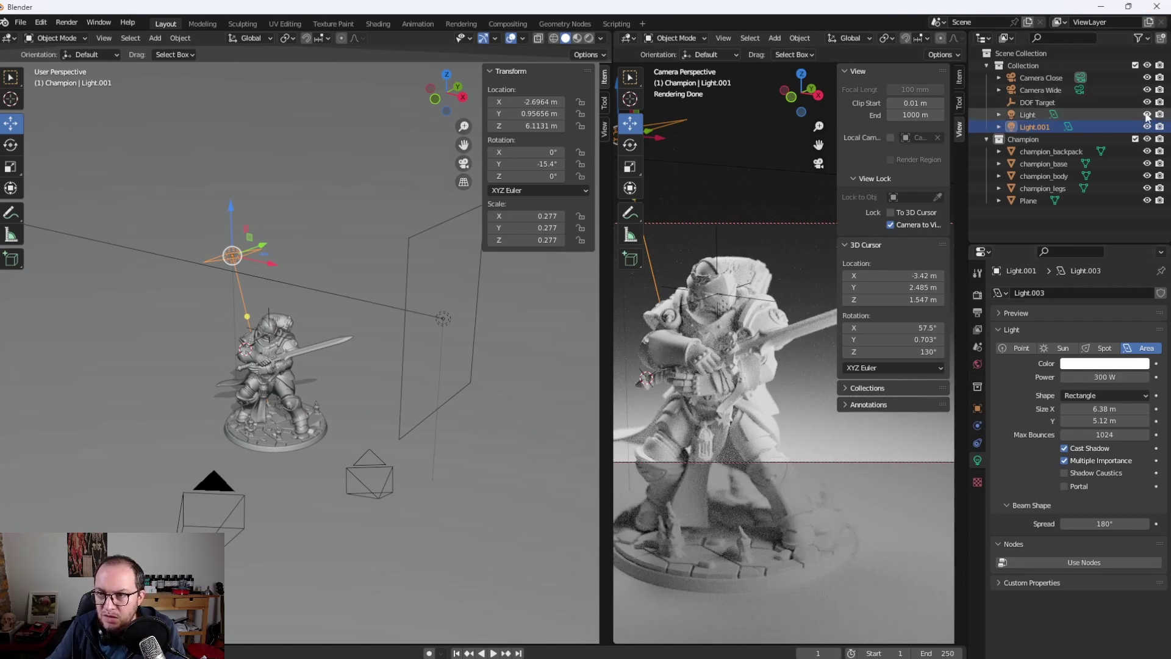
click(1146, 115)
click(1159, 115)
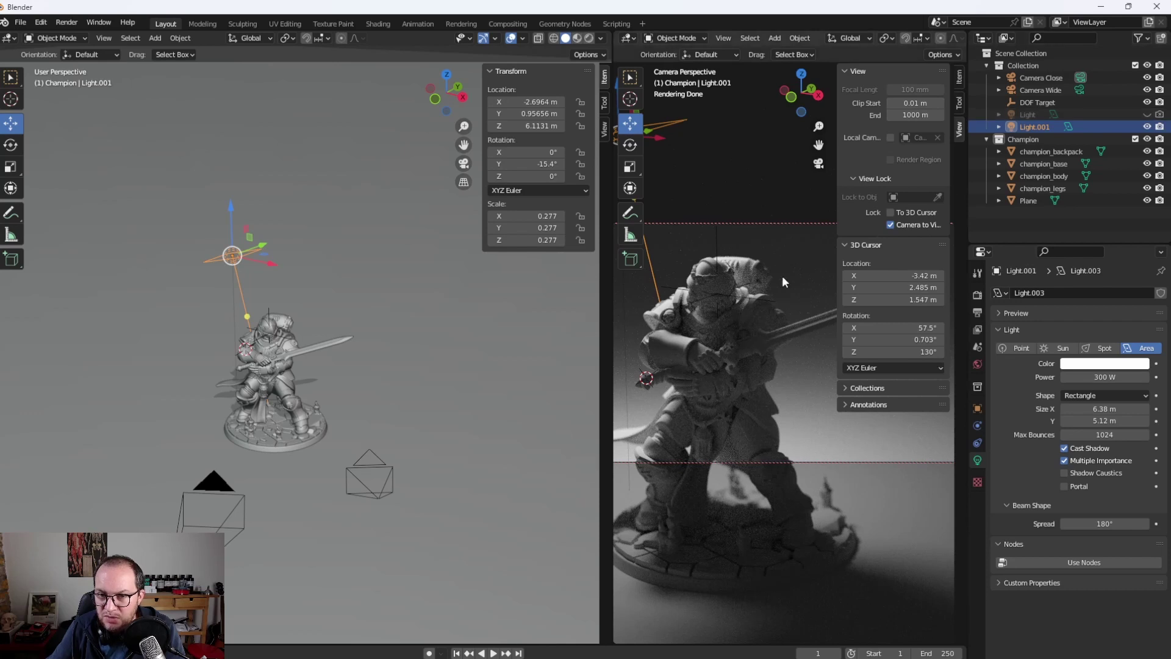
Lower the top light to Z 5.2654 and angle it more steeply downward
drag(344, 276, 264, 251)
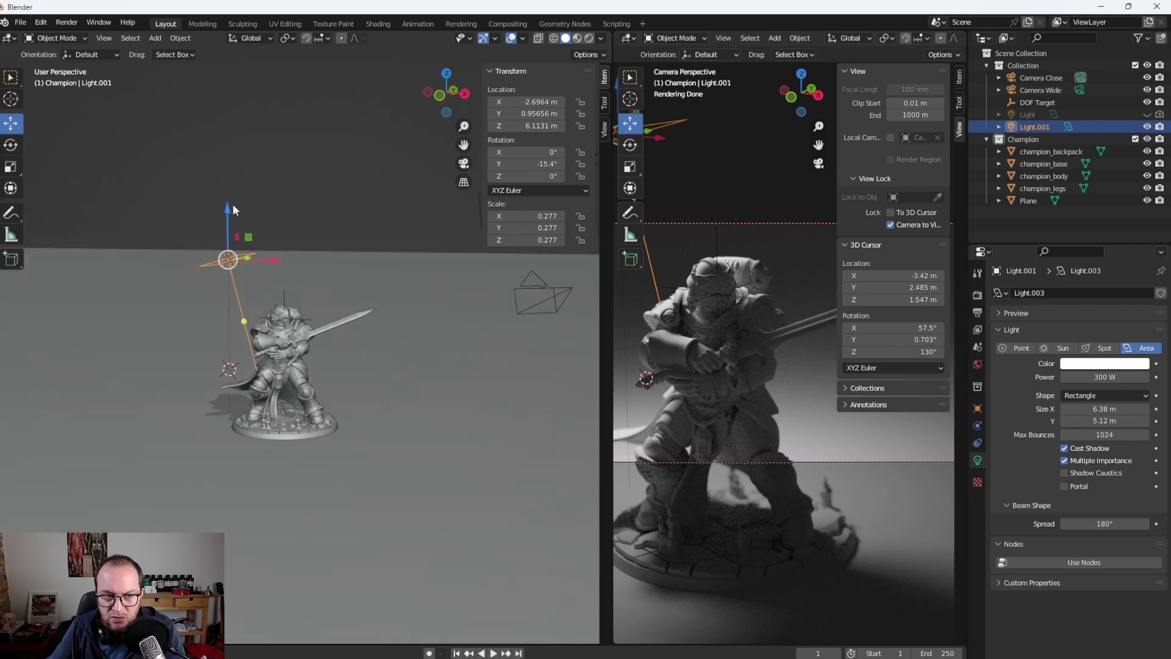
drag(226, 207, 222, 229)
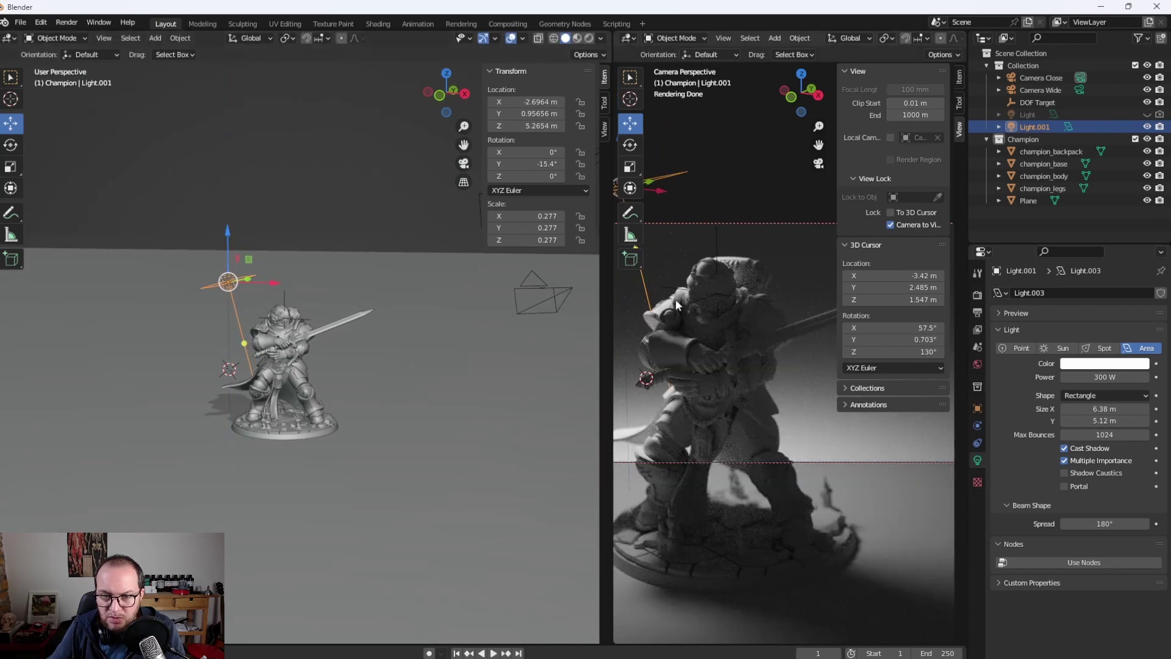
drag(298, 272, 361, 205)
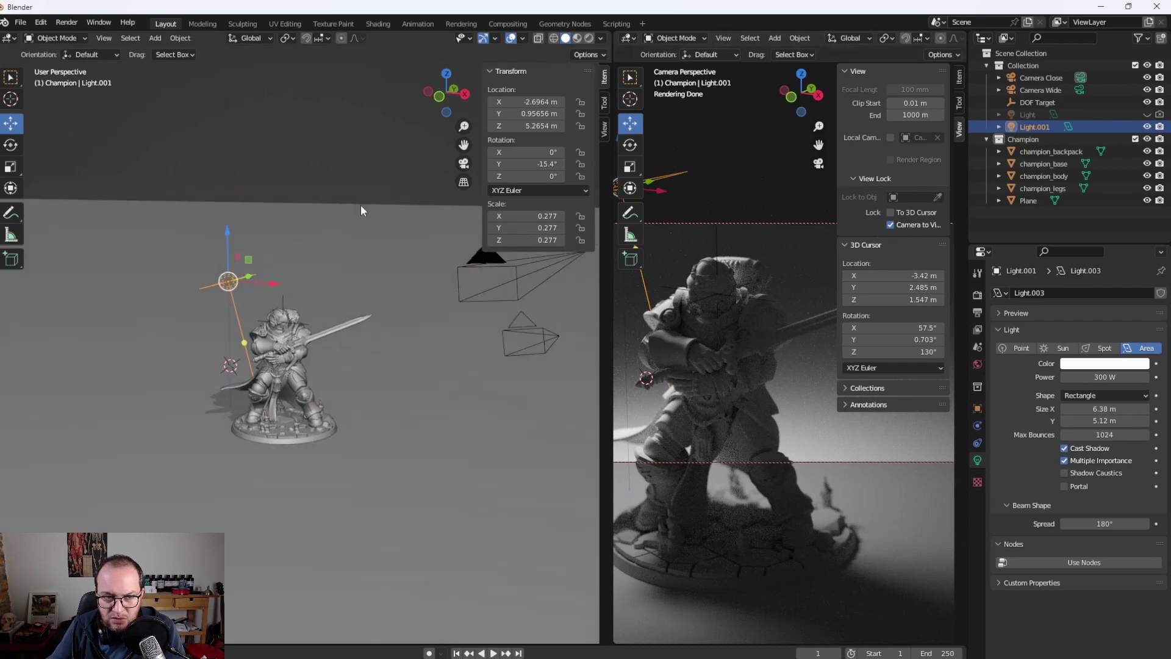
drag(526, 163, 522, 163)
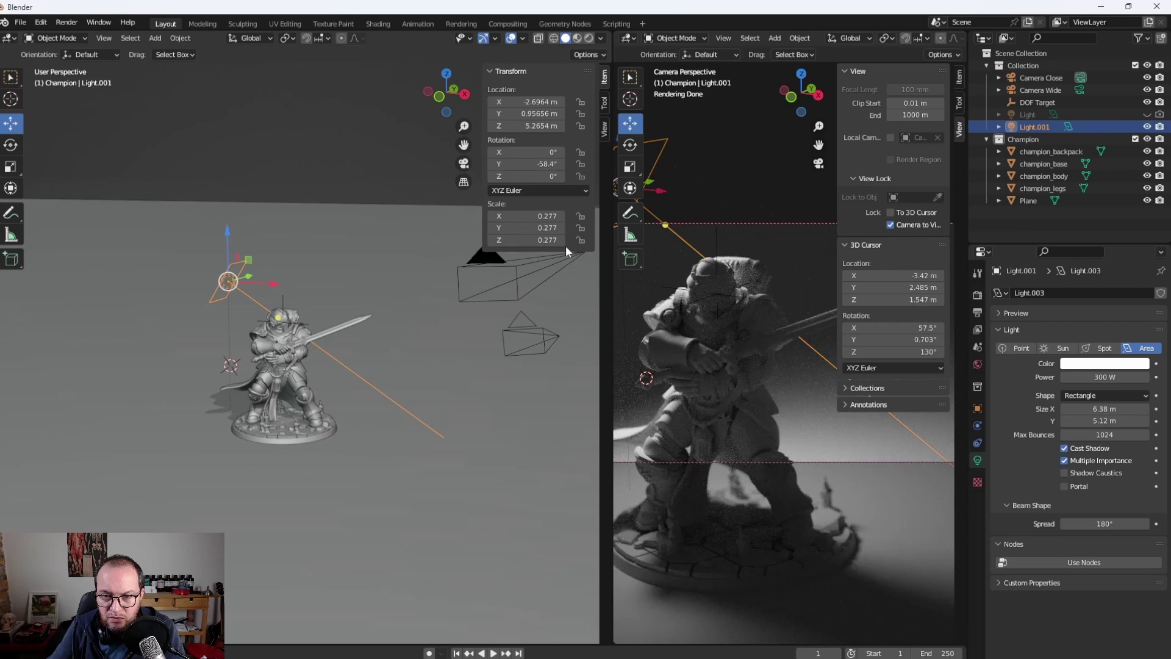
Re-enable the original Light and set its power to 400 W
click(1148, 114)
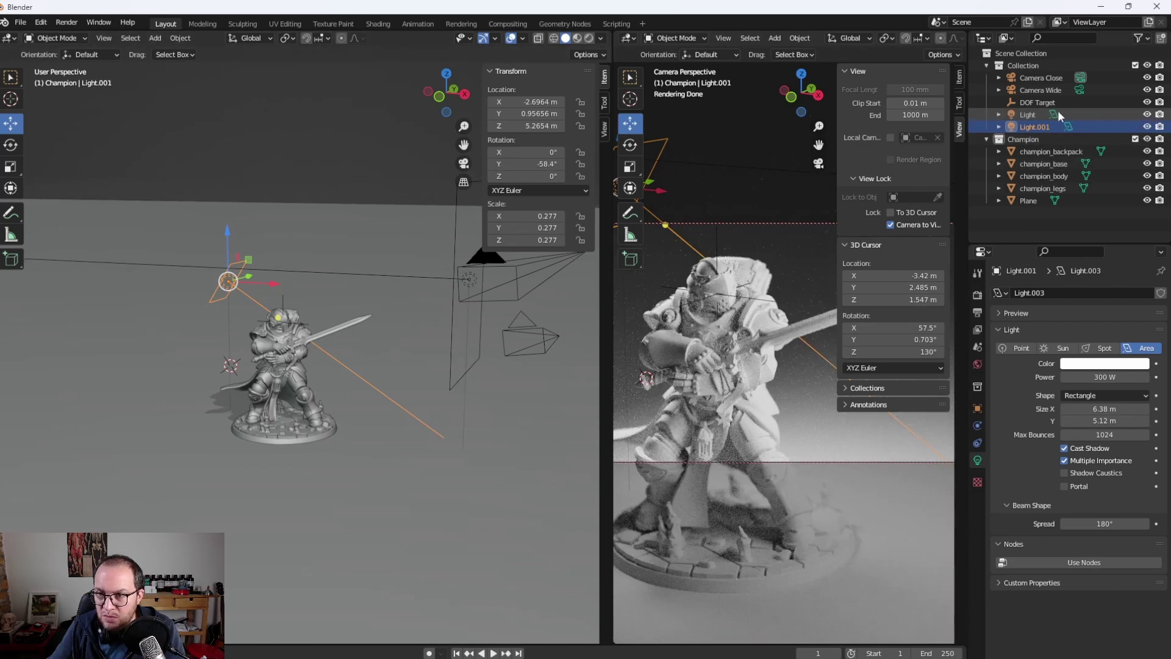
click(1027, 115)
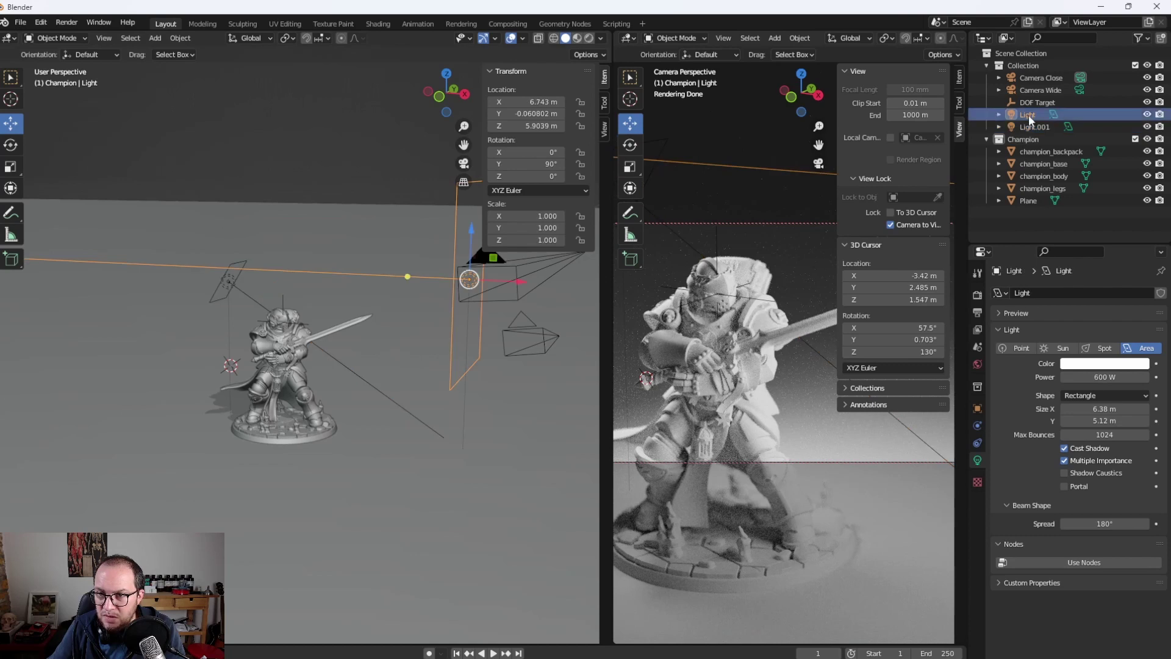
click(1097, 378)
text(400)
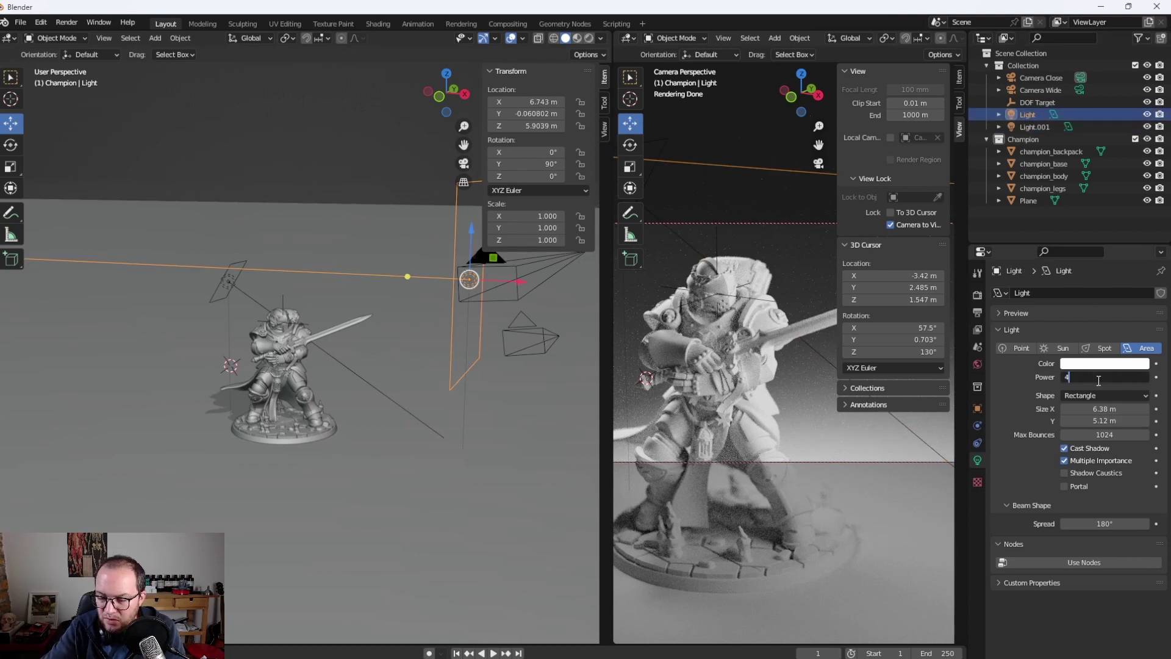
key(Return)
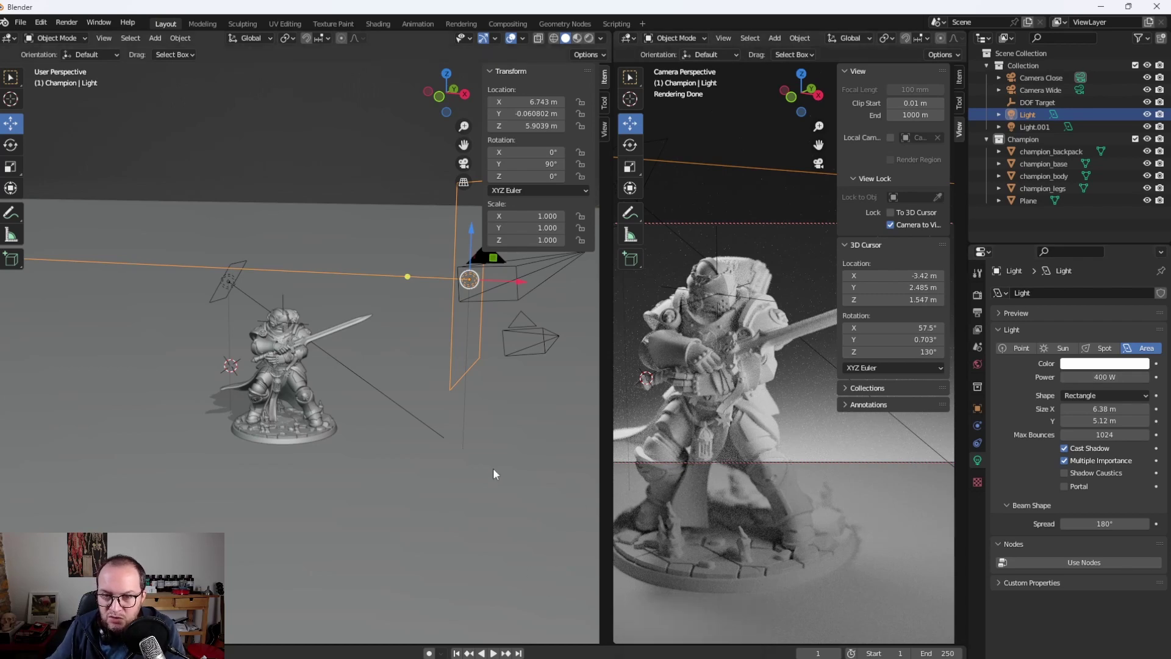
Render the lit miniature from the camera view with F12
key(F12)
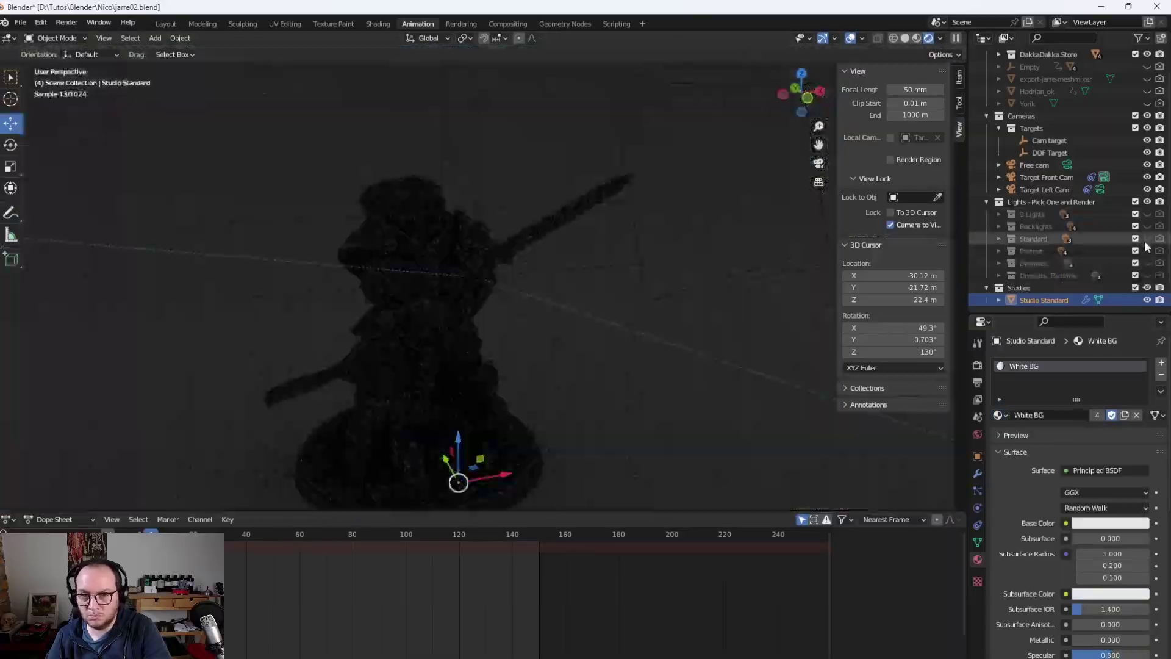
Select champion_base and render the miniature in its beige resin
click(1025, 101)
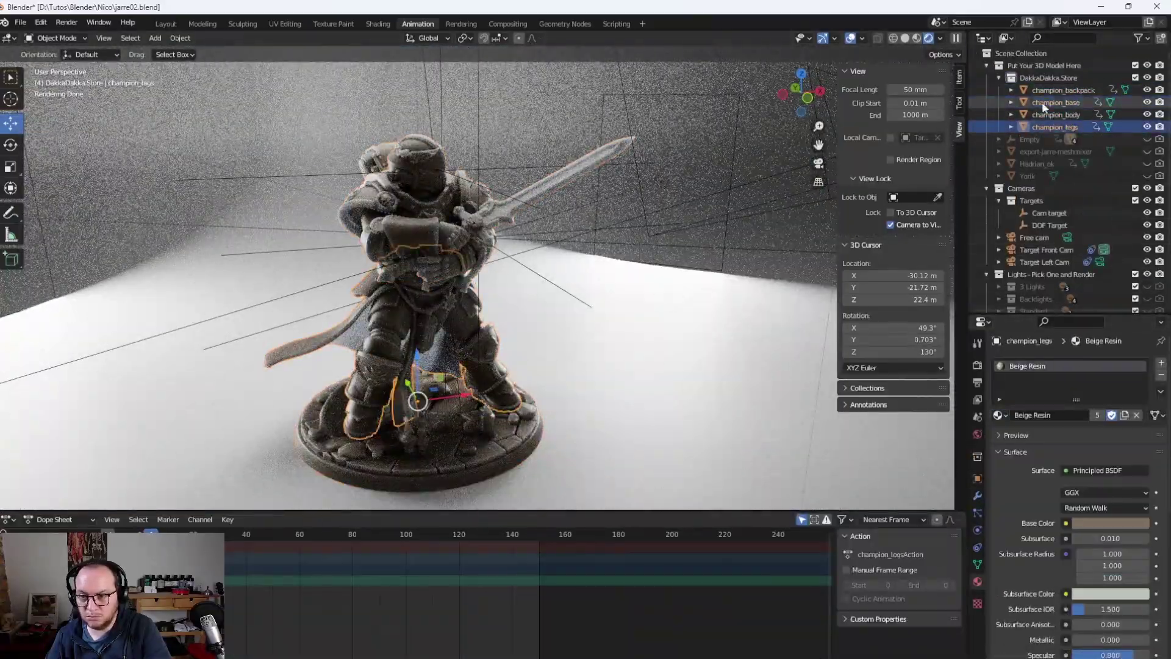
scroll(down, 3)
key(F12)
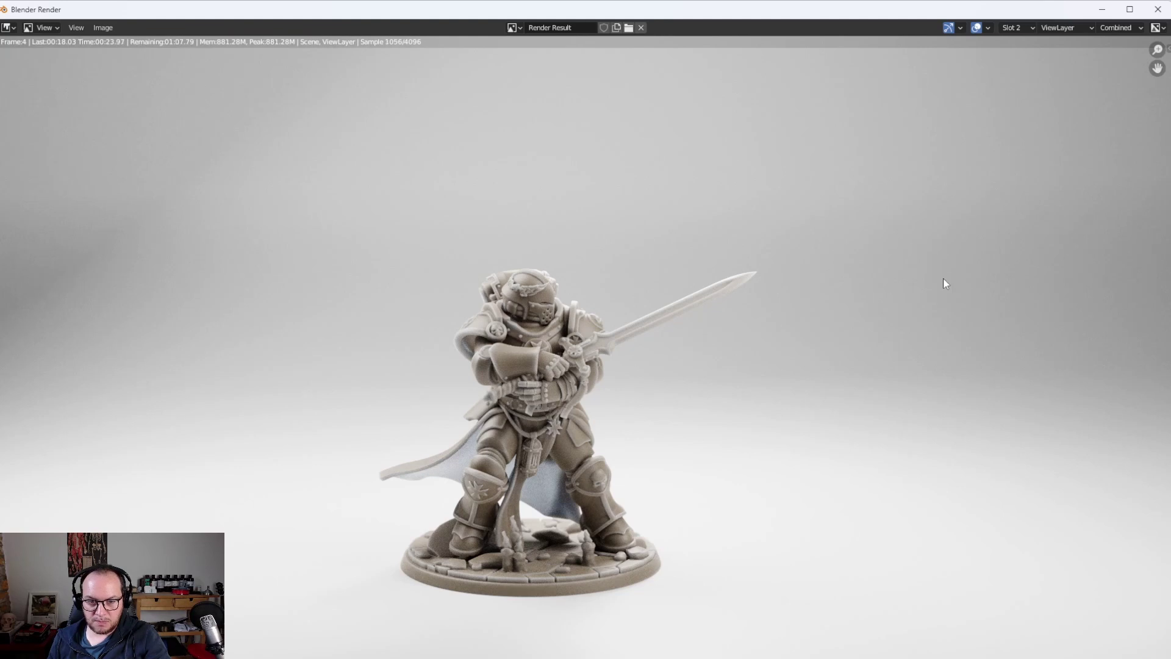
Save the render as render-beige.jpg and switch the model's material to grey resin
click(103, 28)
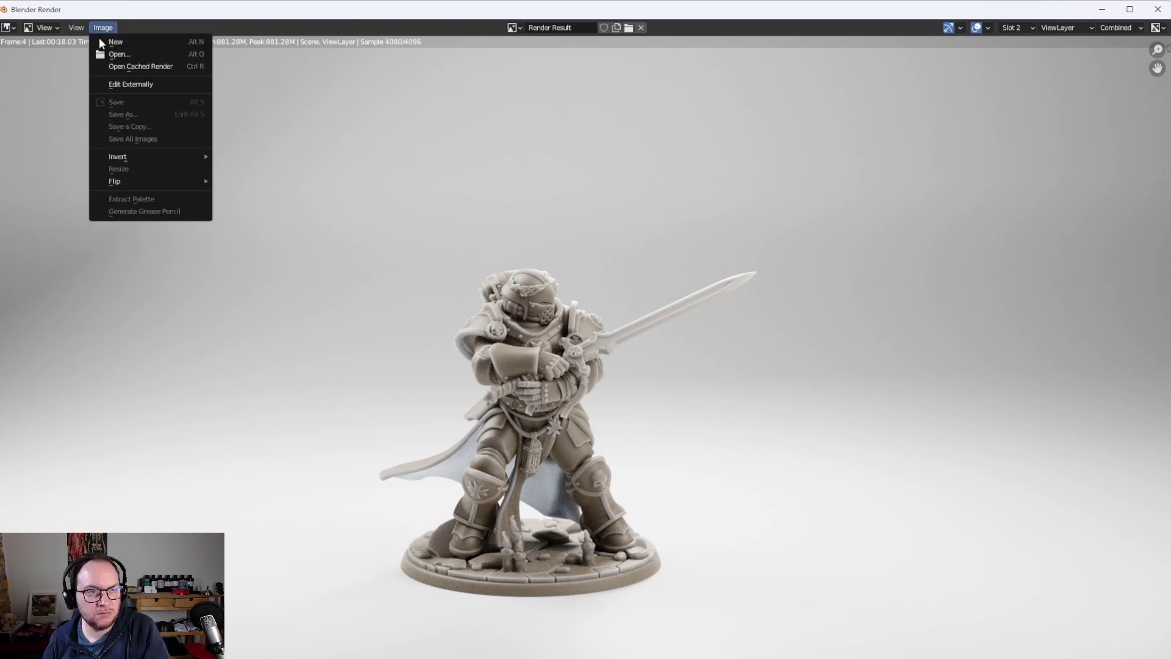
click(105, 115)
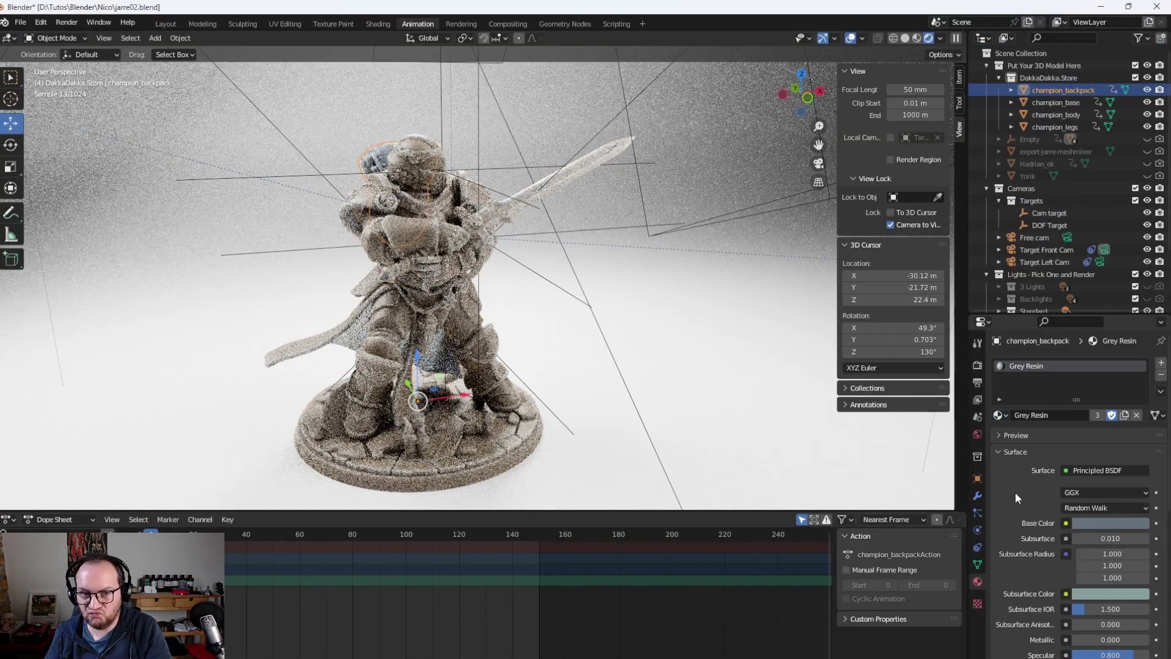
click(998, 414)
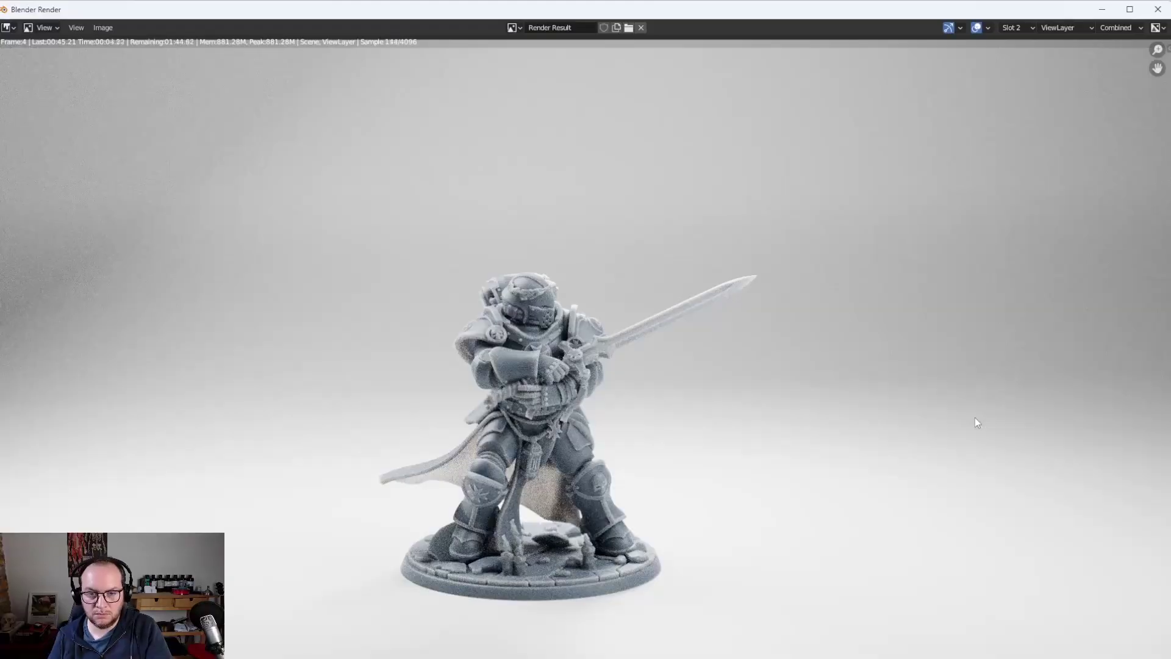
click(999, 414)
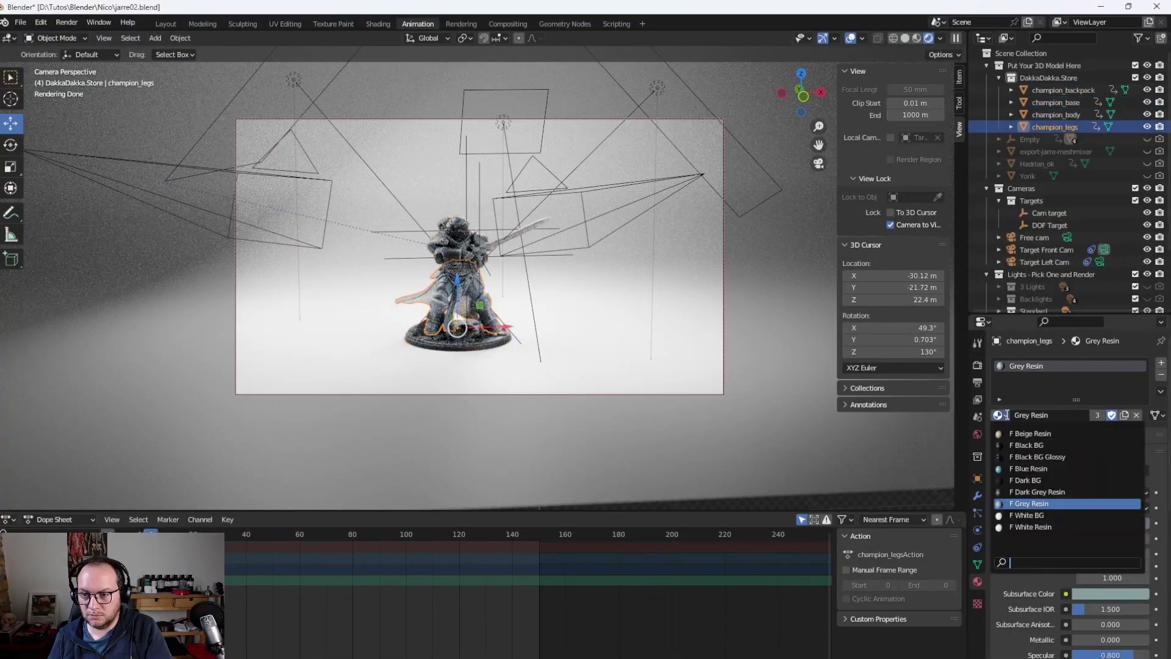